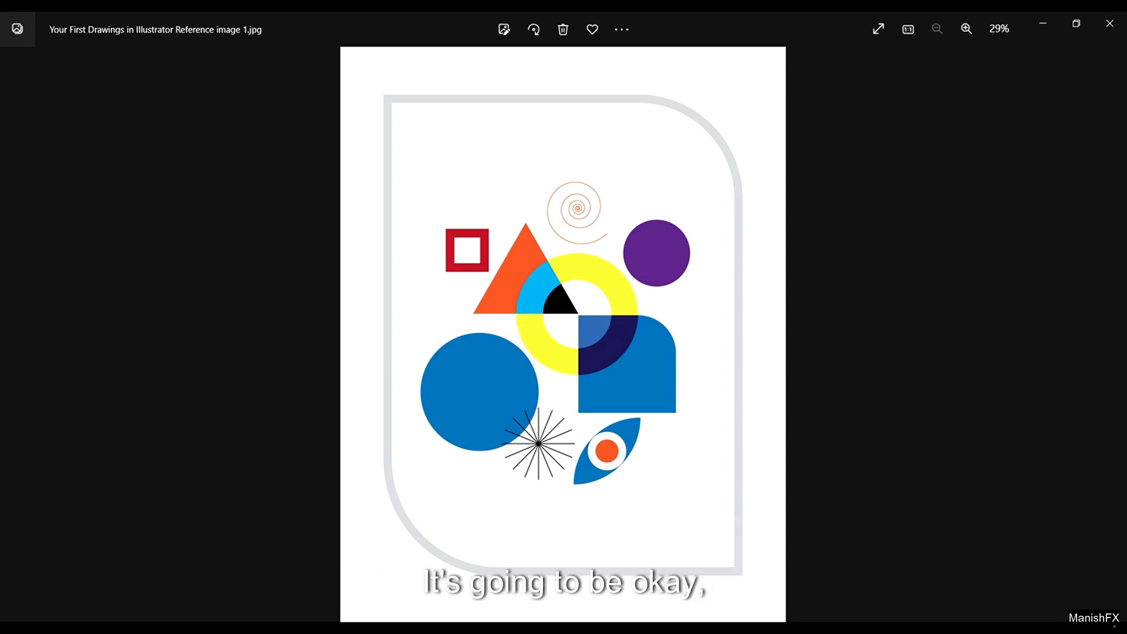
- Switch from the reference image viewer to the blank Illustrator document "03 Your First Drawings in Illustrator 1.ai"
click(660, 628)
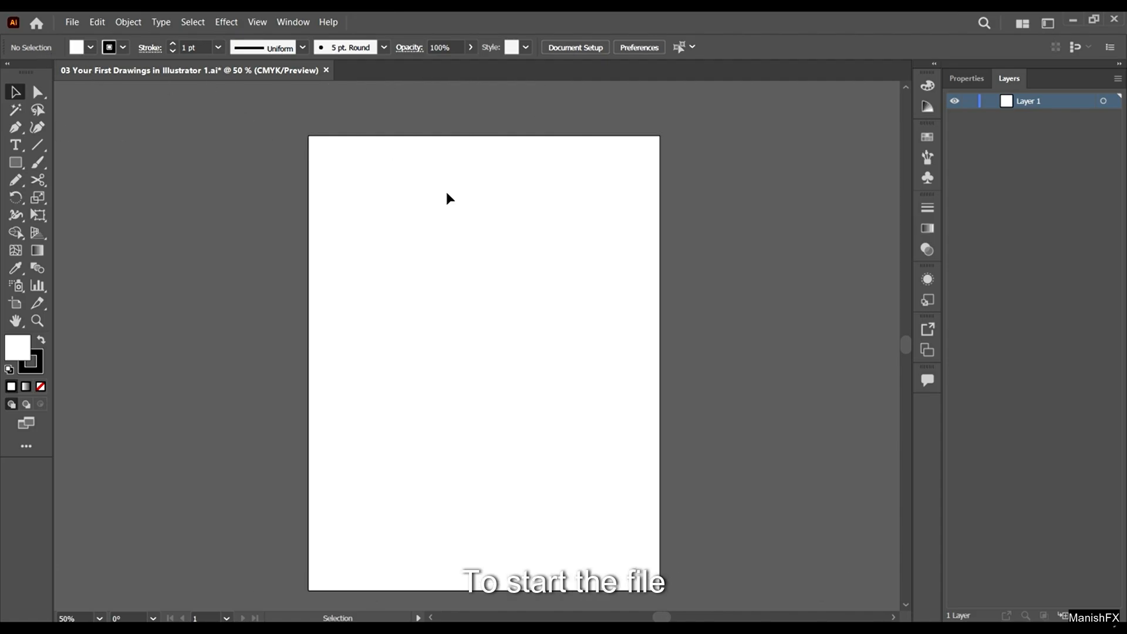
scroll(535, 198, down, 1)
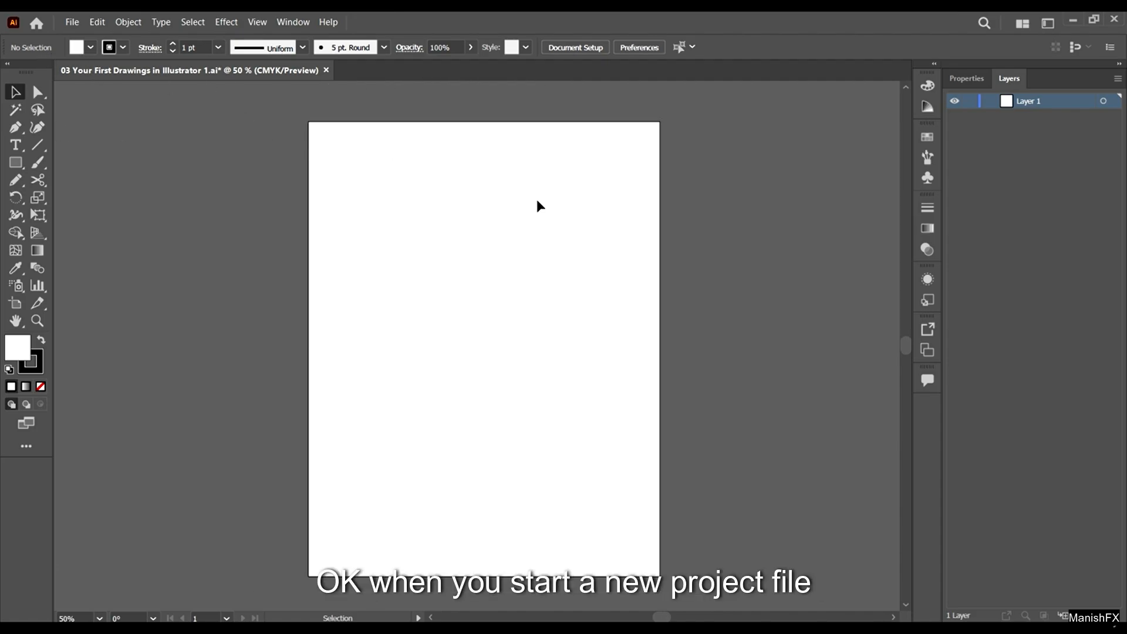
scroll(537, 200, up, 1)
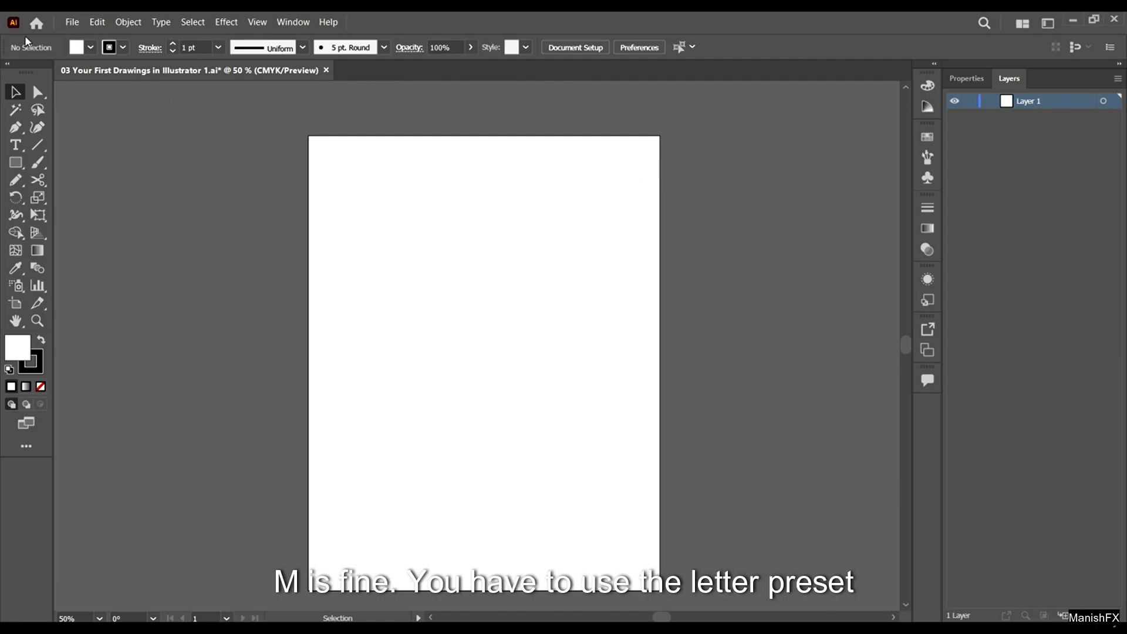
- Load "Your First Drawings in Illustrator Reference image 1" from the Project Files folder as a linked file for placing
click(73, 24)
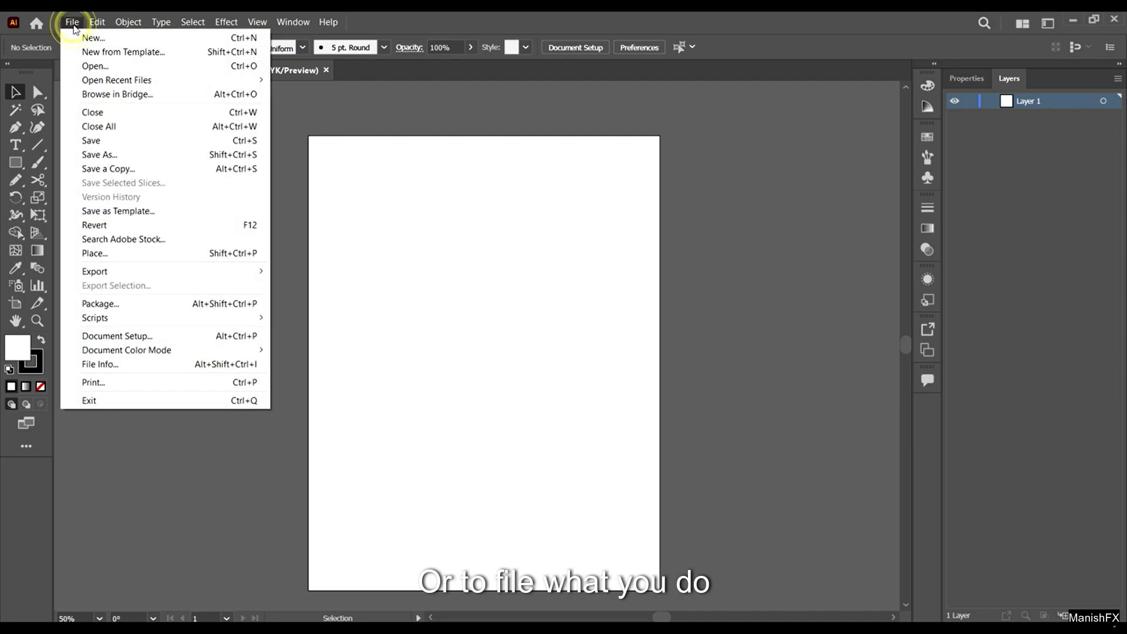
click(129, 254)
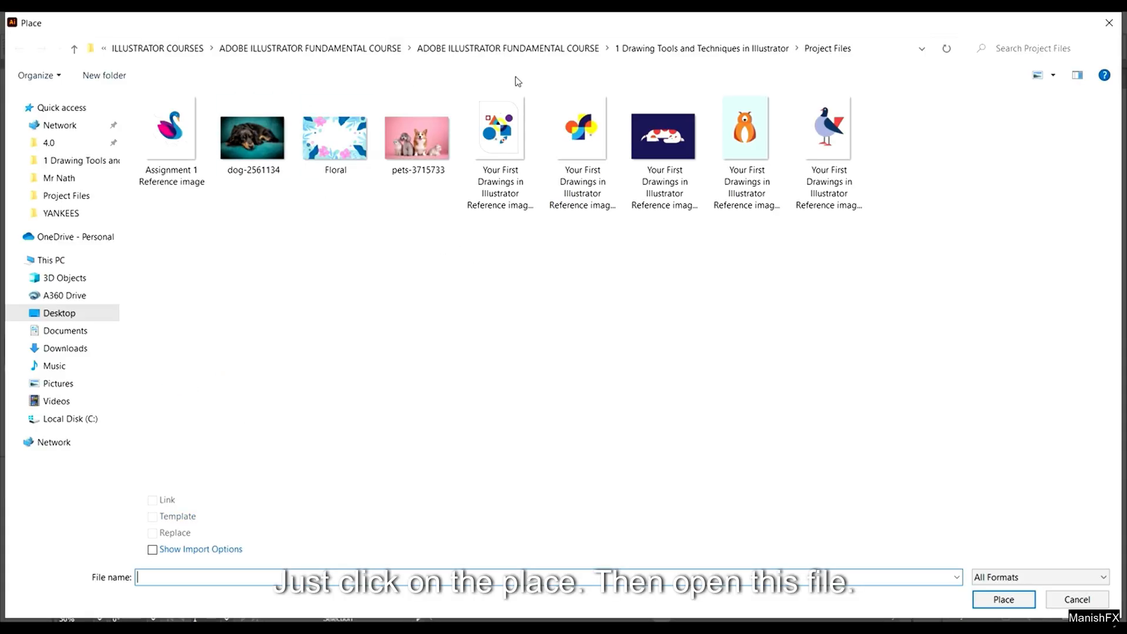
click(717, 49)
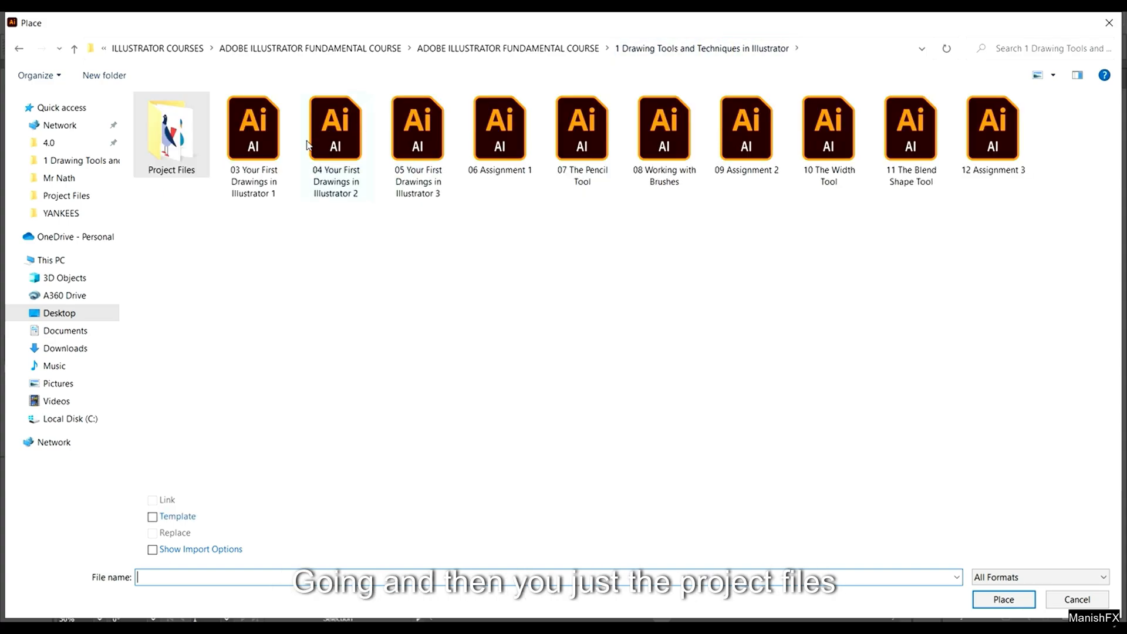
click(178, 124)
double_click(178, 124)
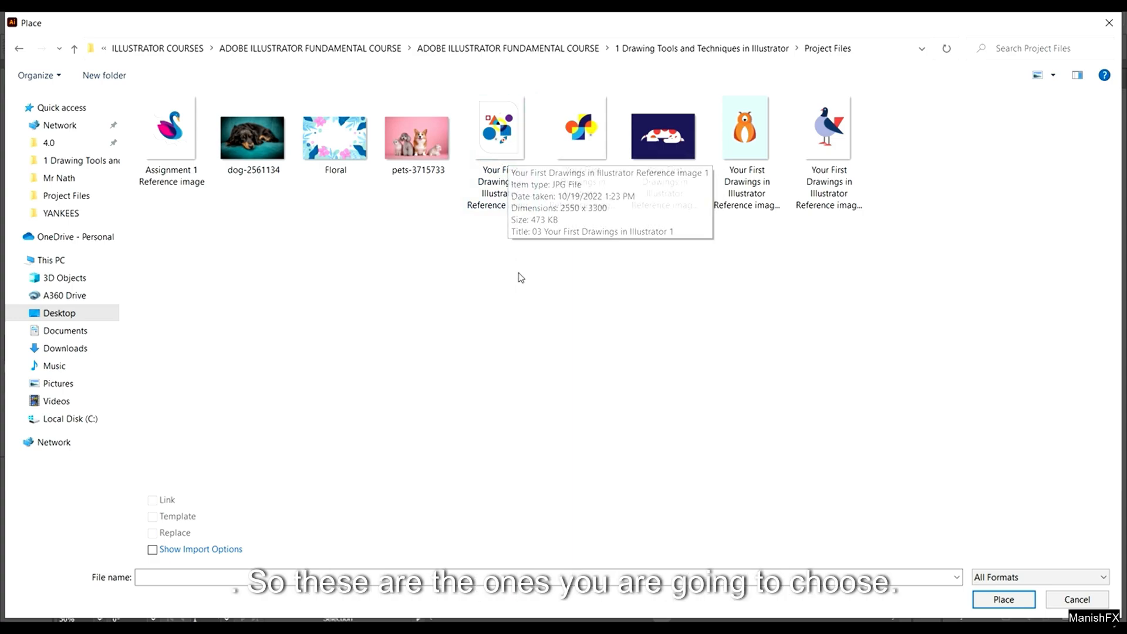
click(498, 136)
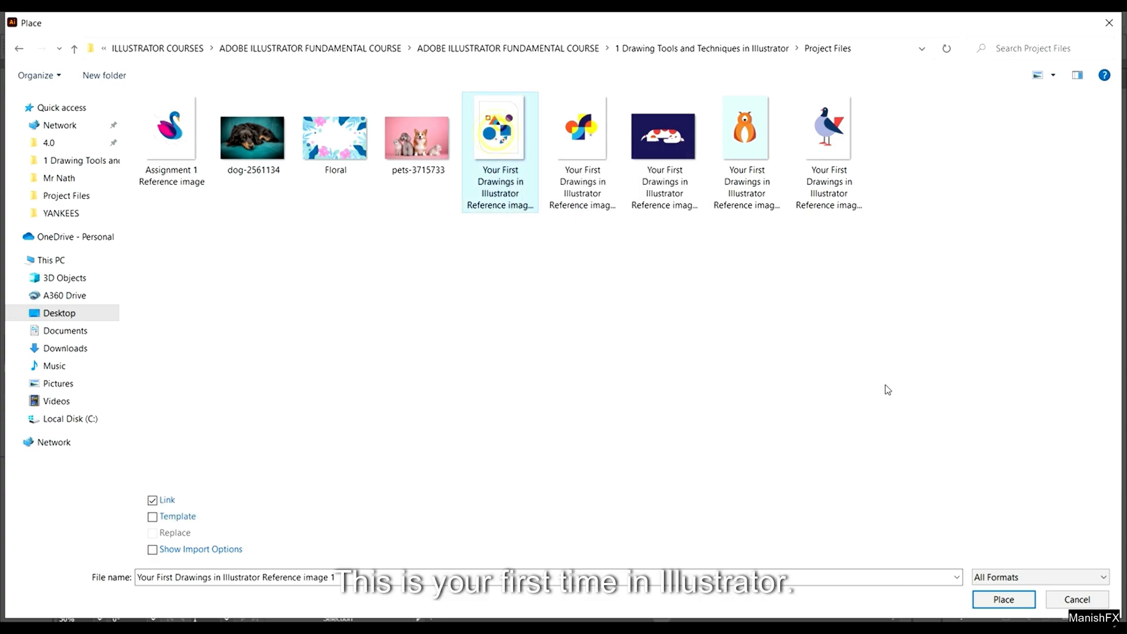
click(1004, 600)
- Place the loaded reference image beside the artboard at about artboard size, and delete it again
scroll(387, 223, down, 2)
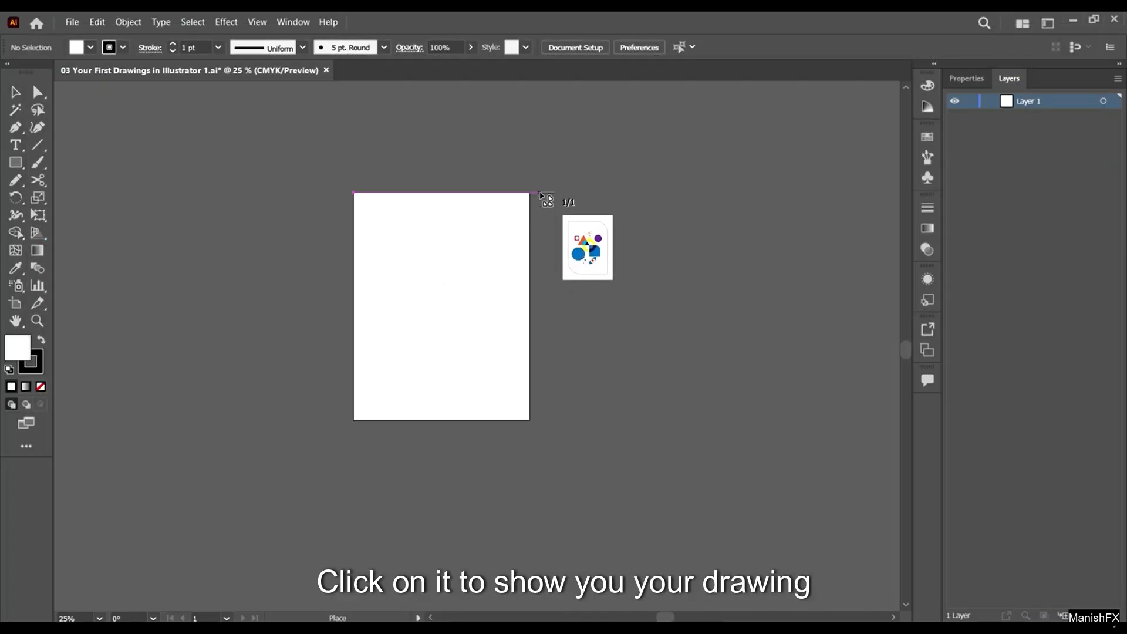
drag(540, 192, 805, 428)
click(777, 315)
drag(637, 310, 636, 355)
click(802, 337)
click(713, 314)
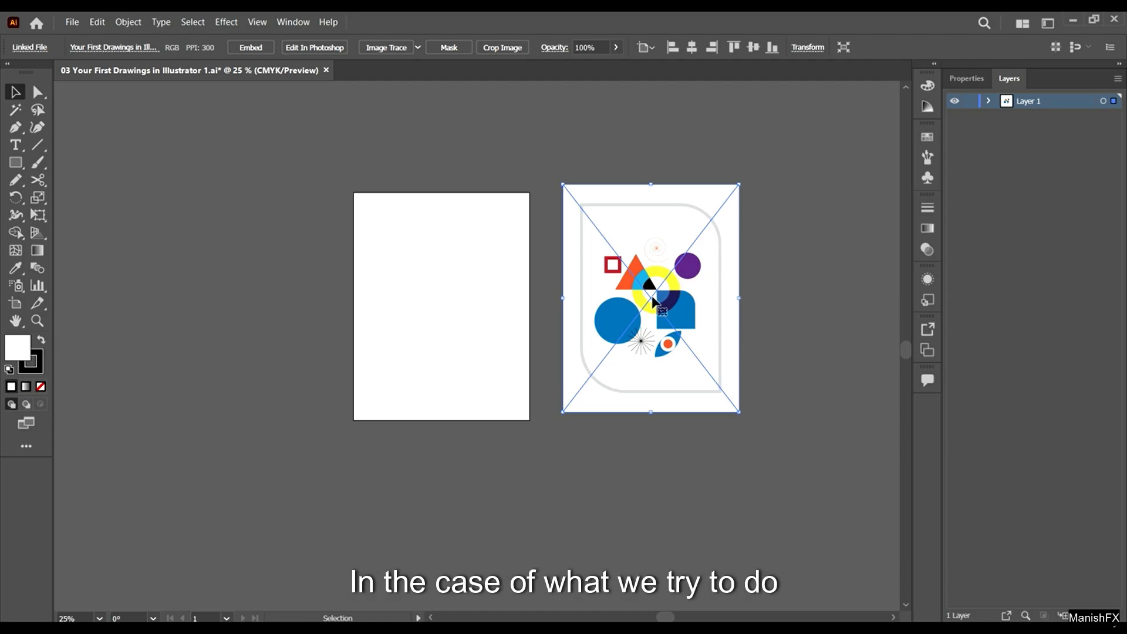
click(812, 248)
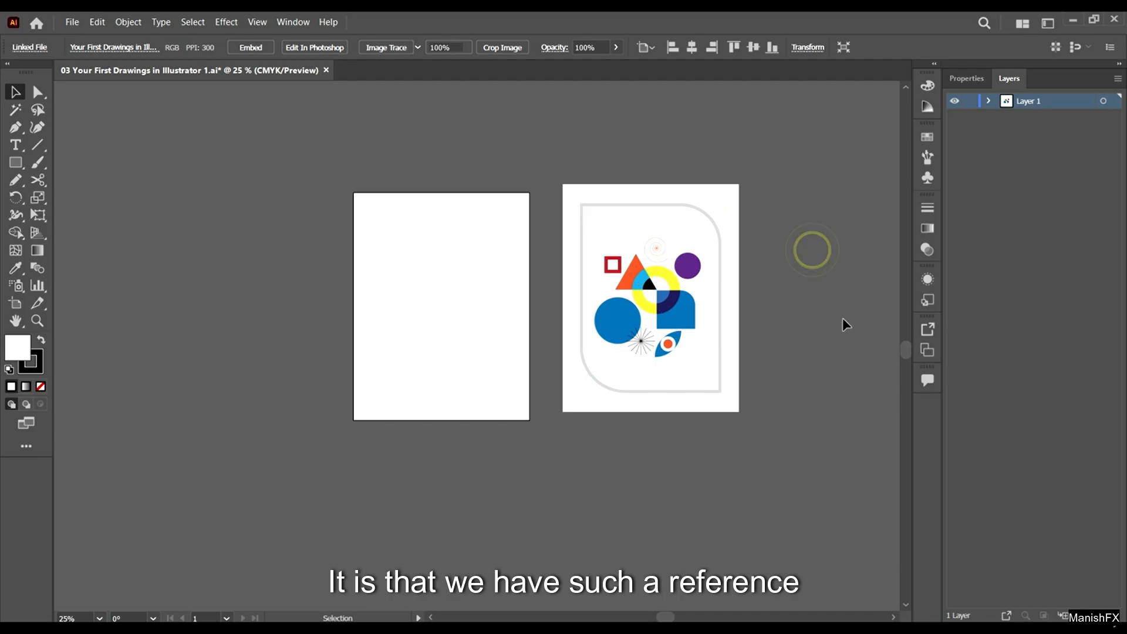
click(649, 265)
key(Delete)
- Place "Your First Drawings in Illustrator Reference image 1" as a linked file with the Template option enabled
click(74, 24)
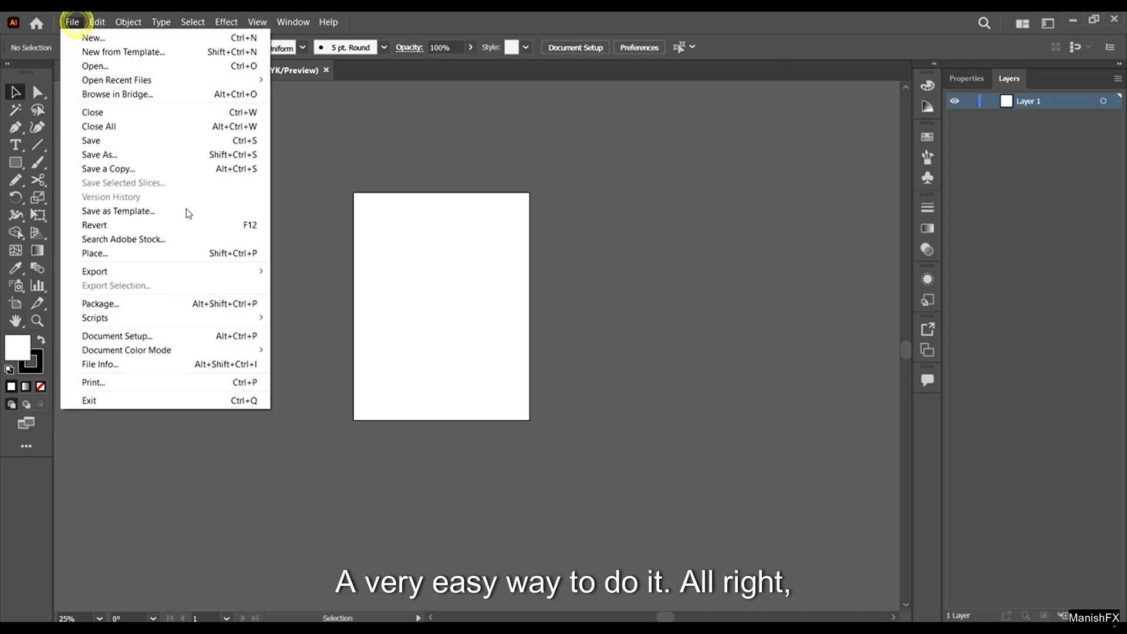
click(212, 255)
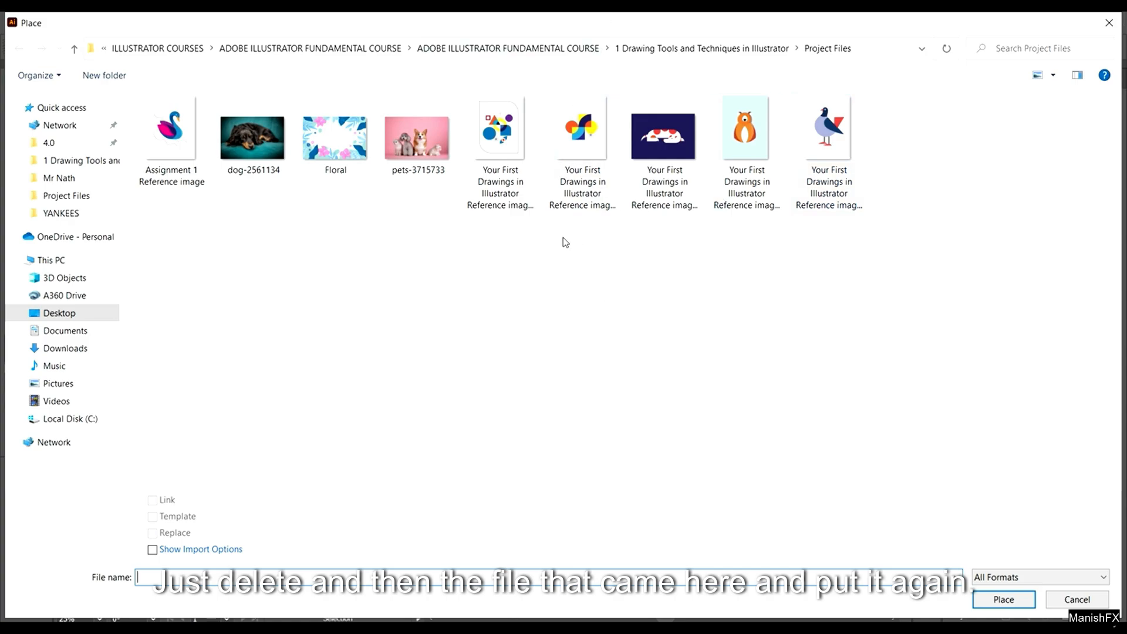
click(497, 121)
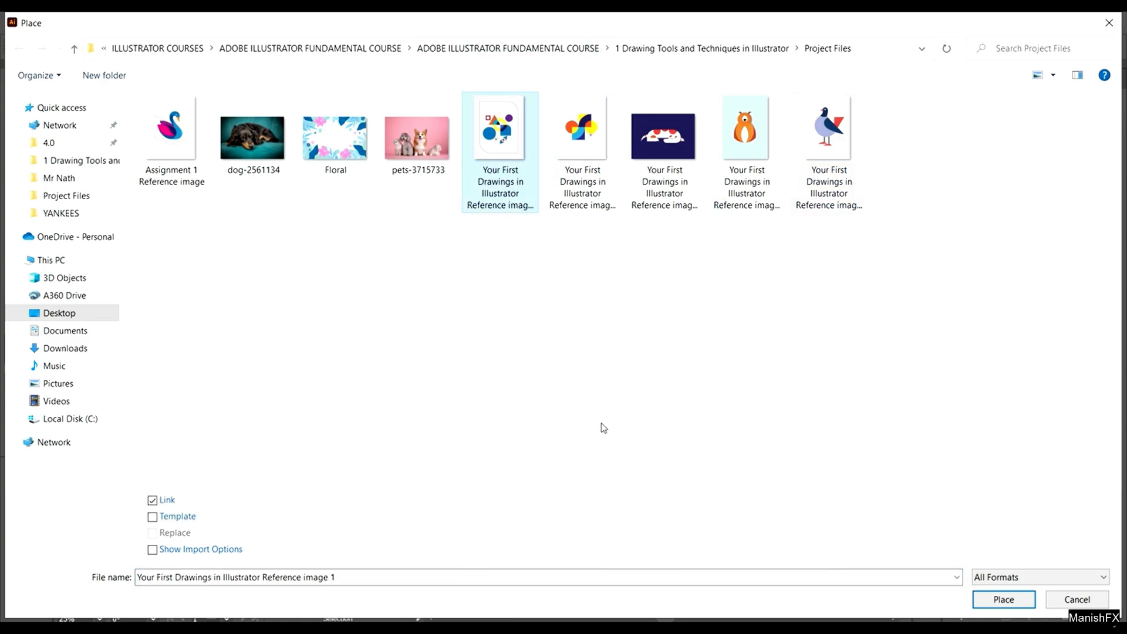
click(153, 517)
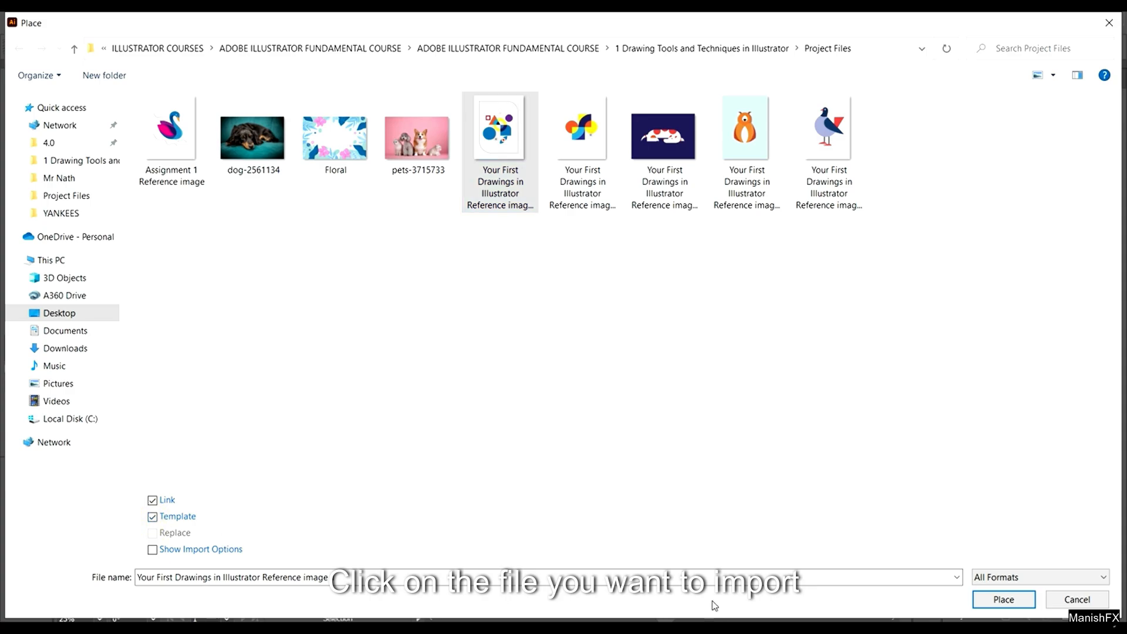
click(1010, 599)
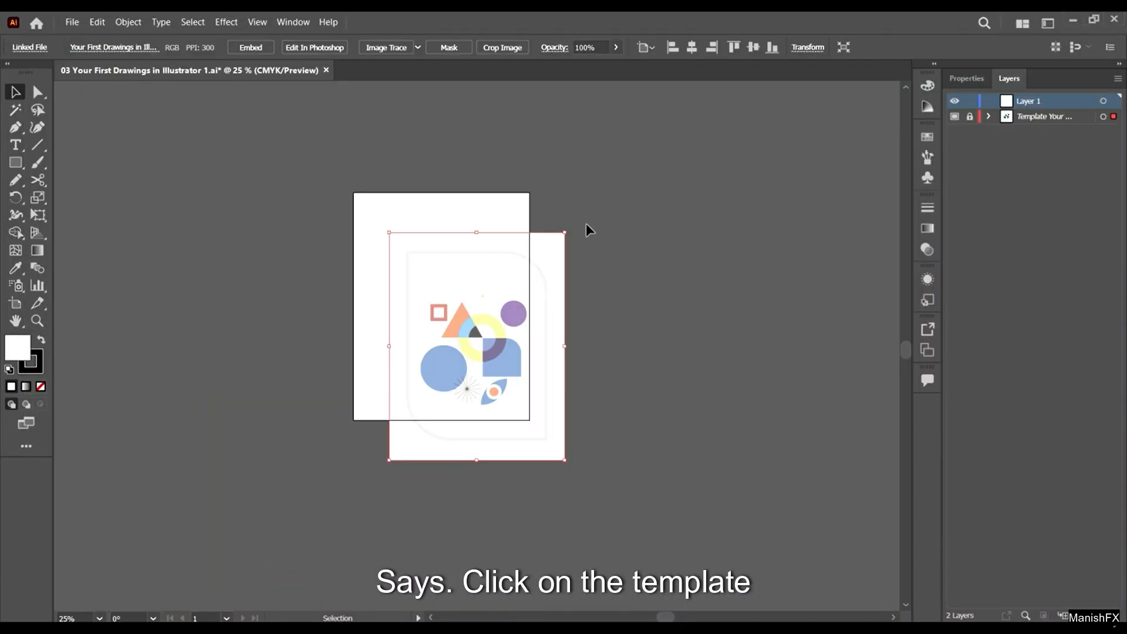
click(713, 320)
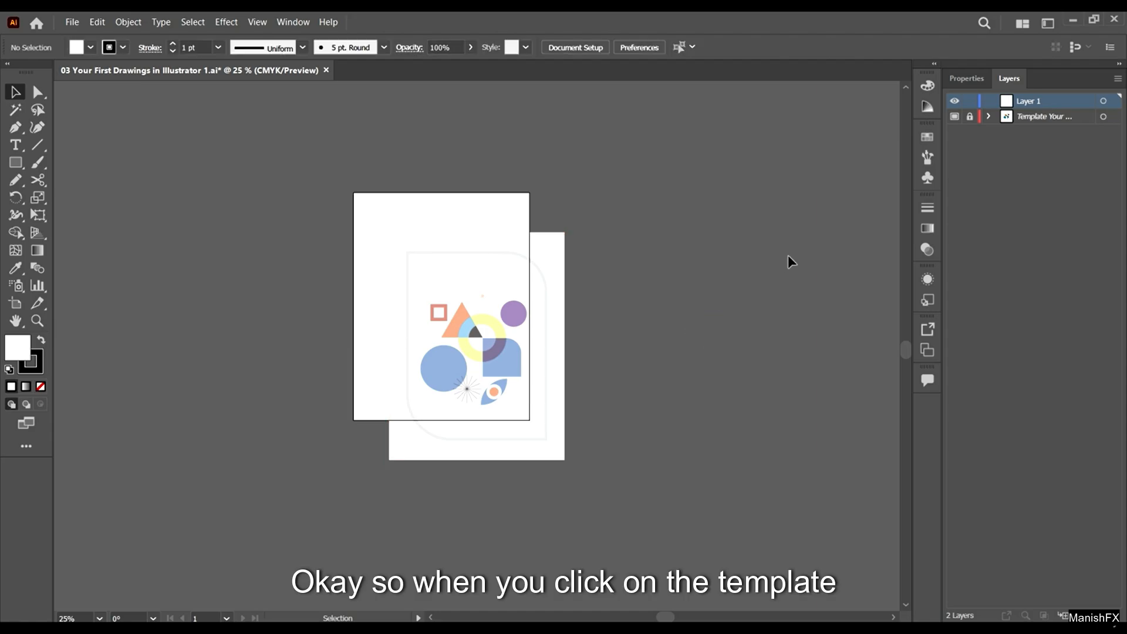
click(1055, 117)
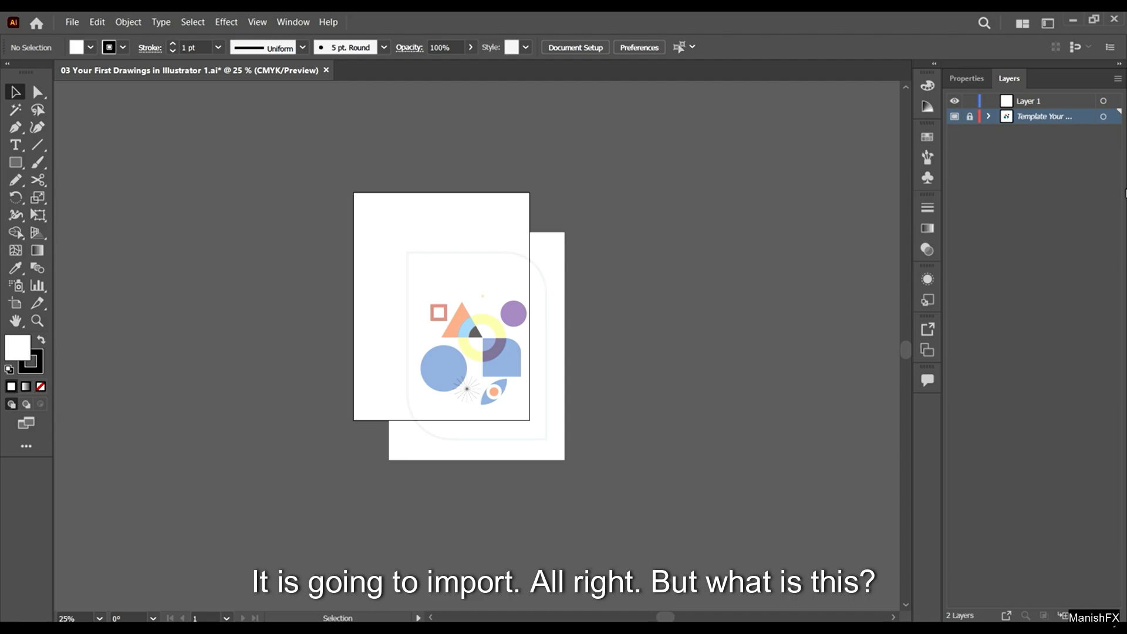
scroll(538, 285, down, 2)
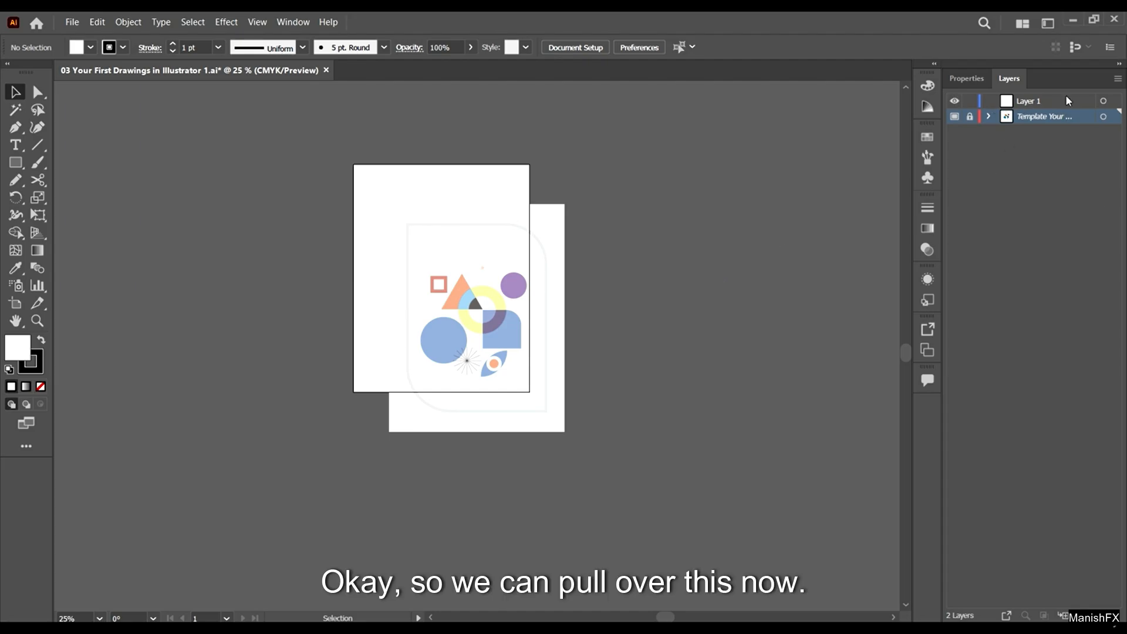
click(1052, 102)
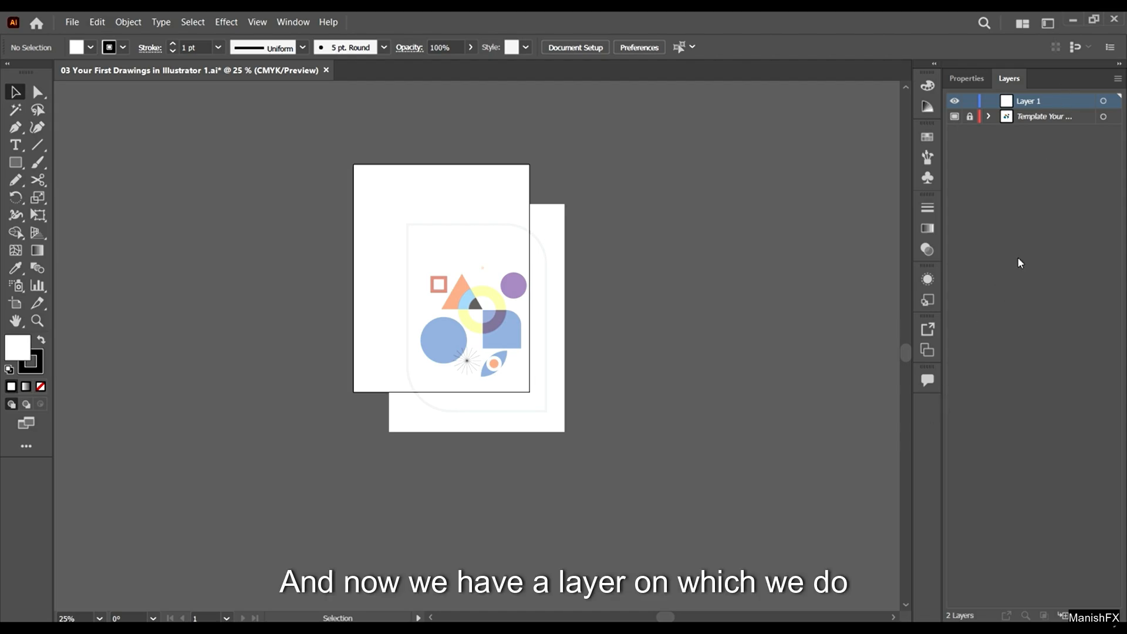
- Unlock the template layer and move the reference image so it lines up exactly with the artboard
click(969, 116)
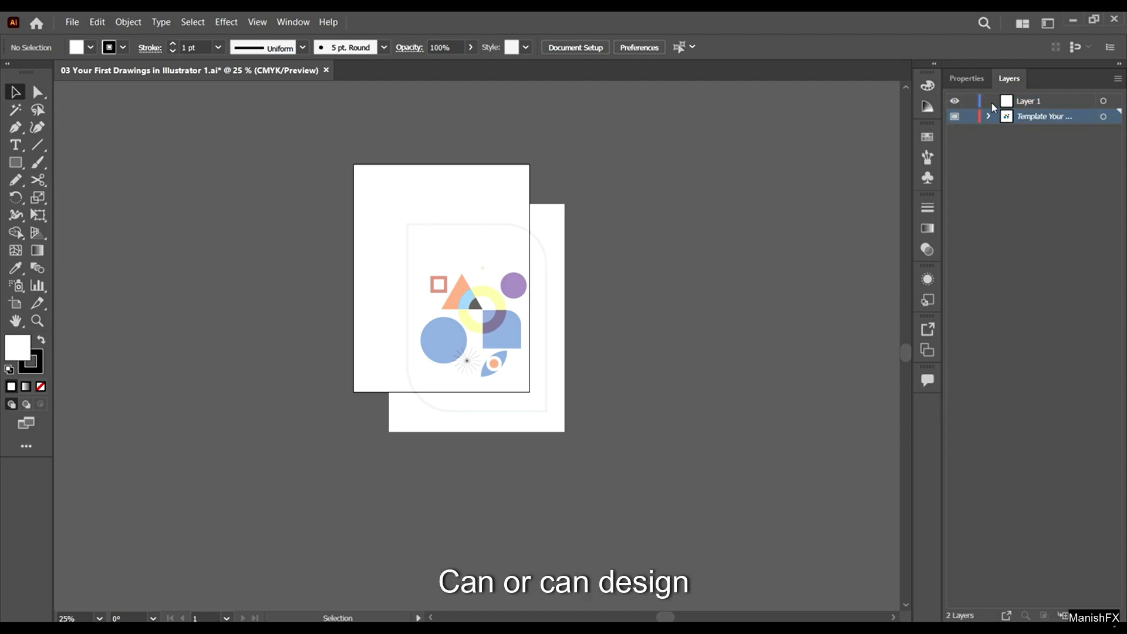
click(561, 288)
scroll(520, 268, up, 2)
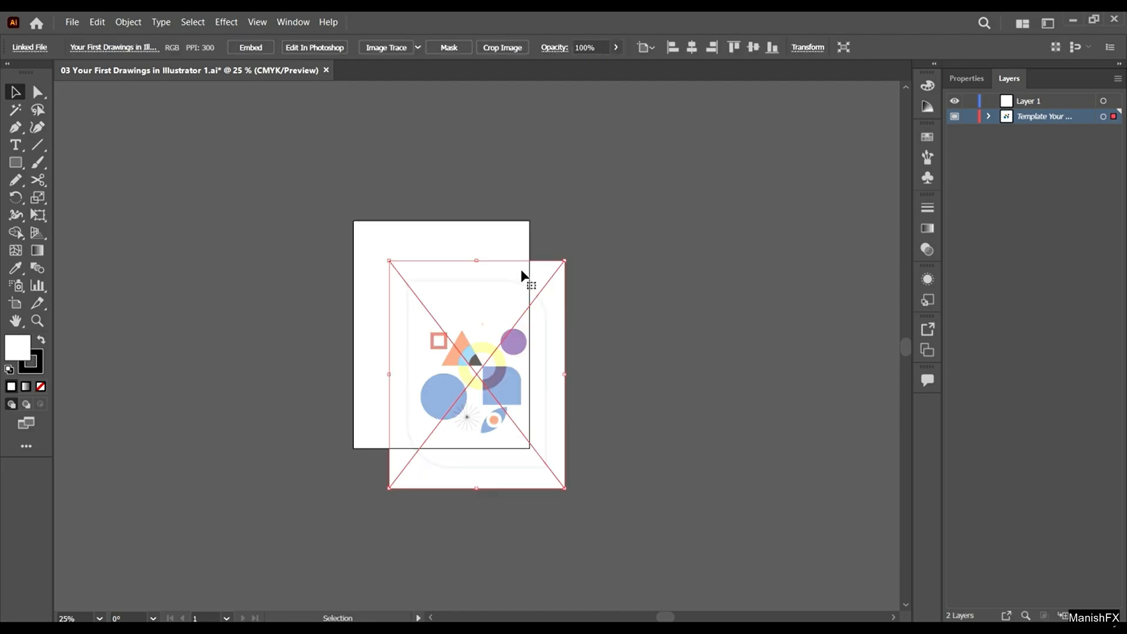
scroll(423, 283, up, 1)
scroll(382, 287, down, 2)
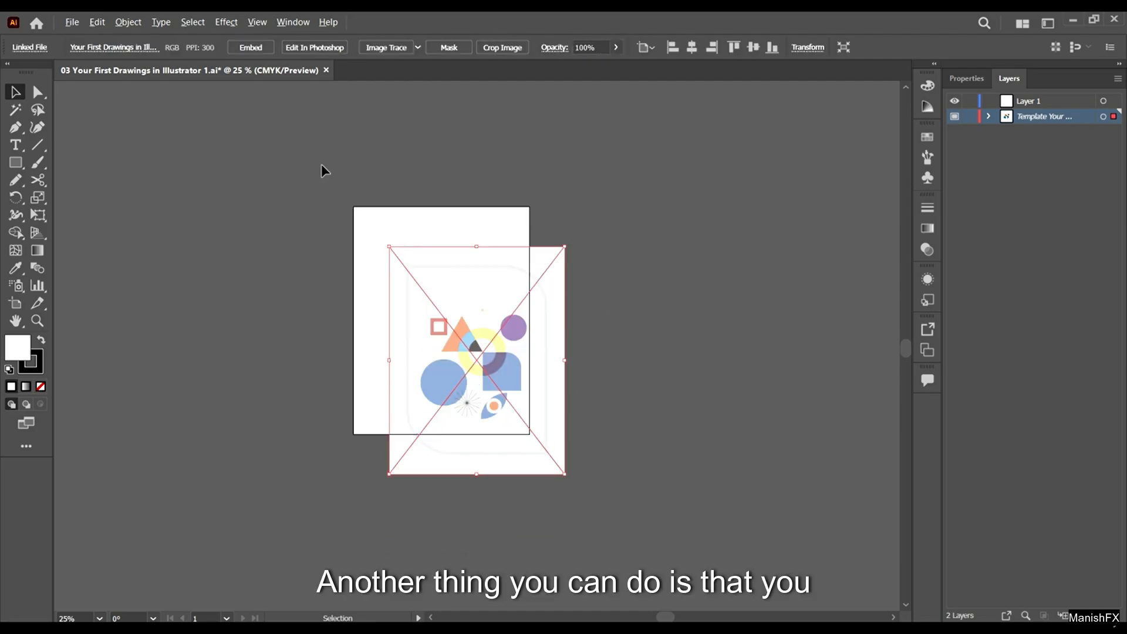
scroll(366, 169, up, 3)
drag(554, 462, 468, 365)
scroll(382, 327, down, 5)
scroll(616, 275, down, 1)
scroll(656, 266, up, 2)
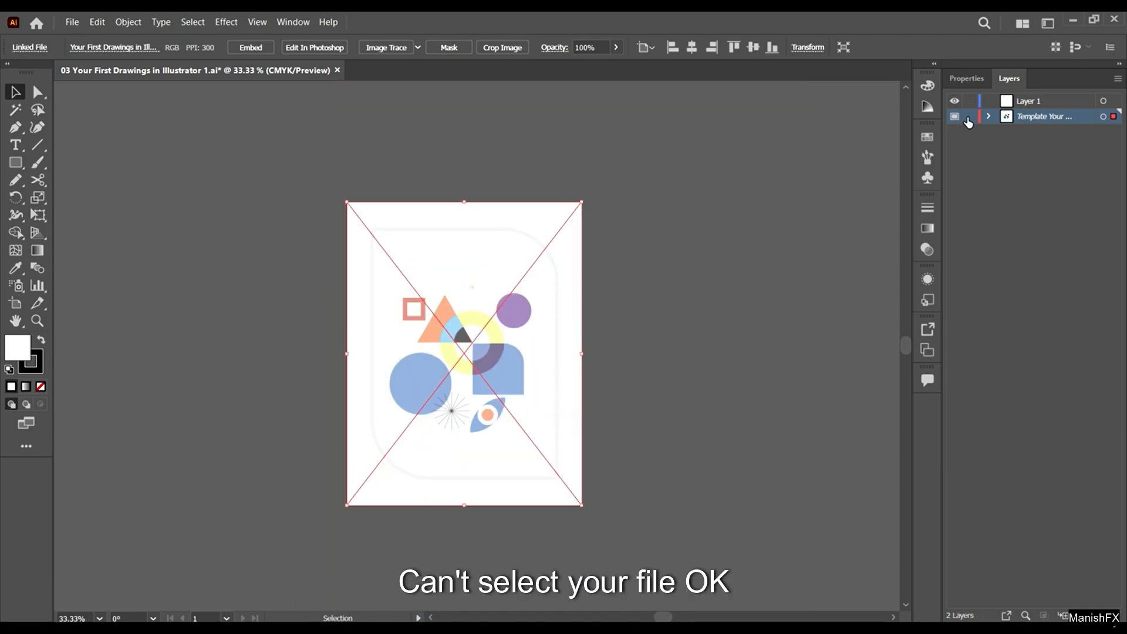
- Lock the template layer and make Layer 1 the active layer for drawing
click(968, 116)
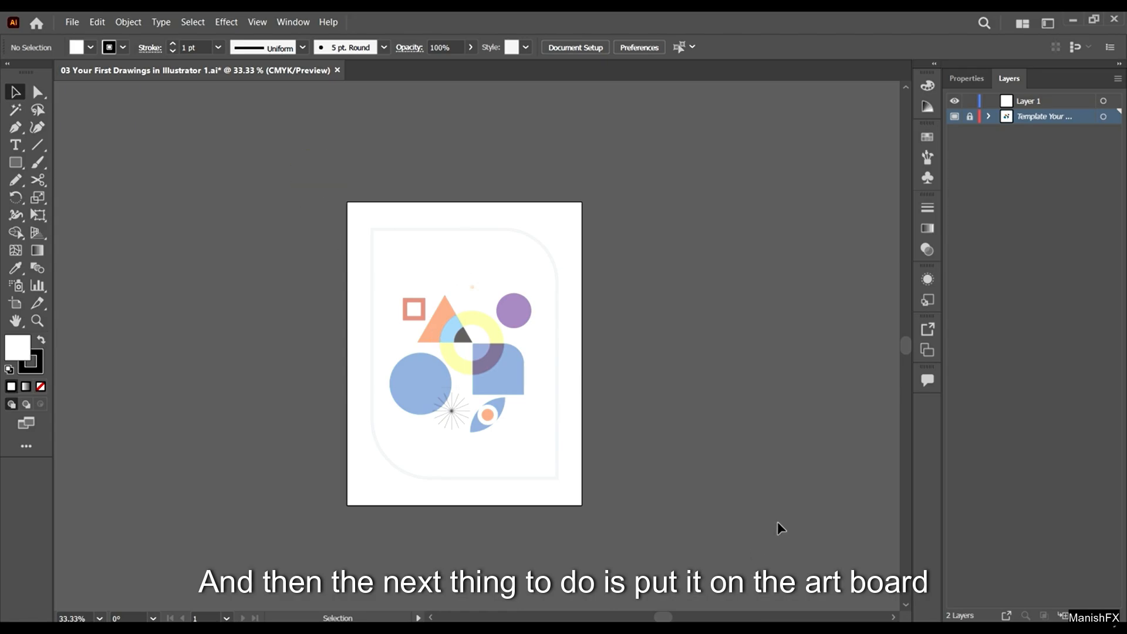
scroll(548, 296, down, 2)
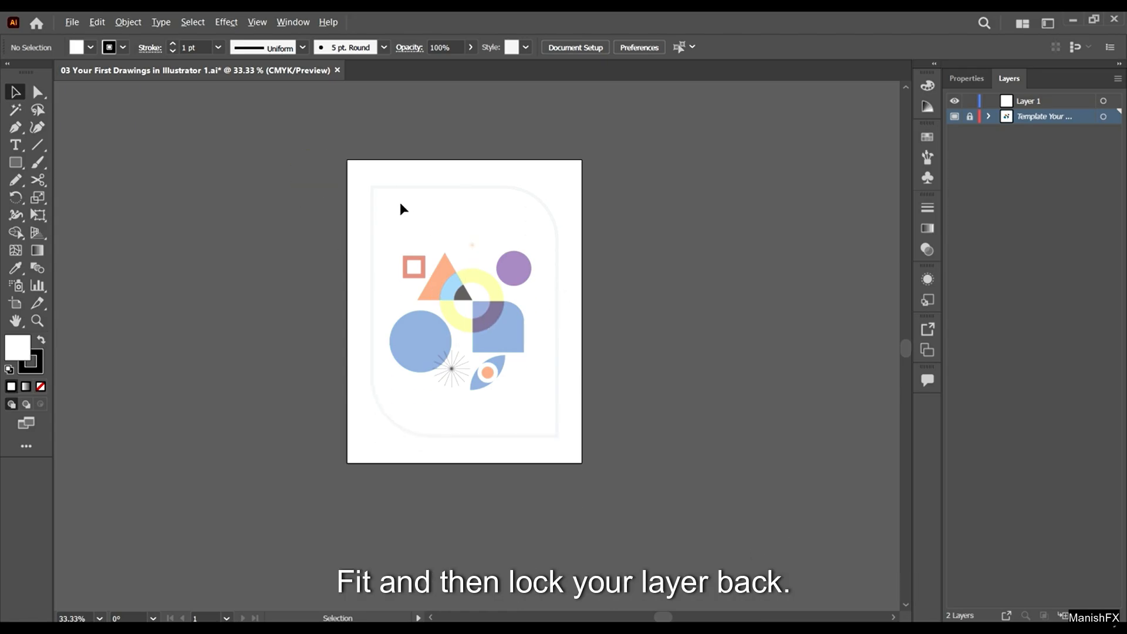
scroll(399, 202, up, 1)
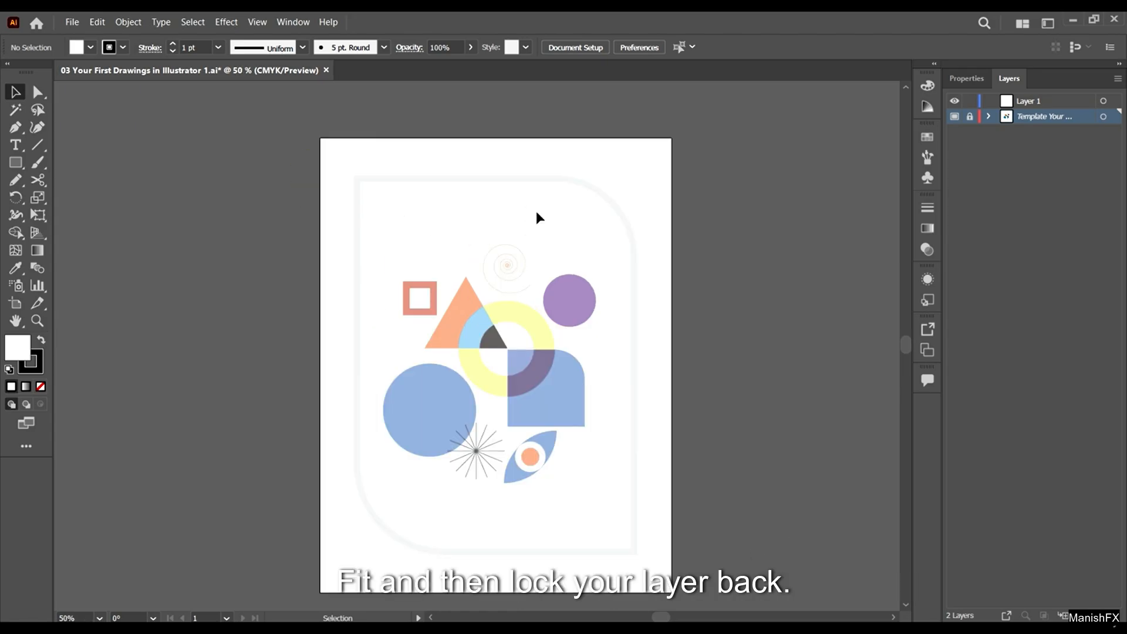
click(1057, 103)
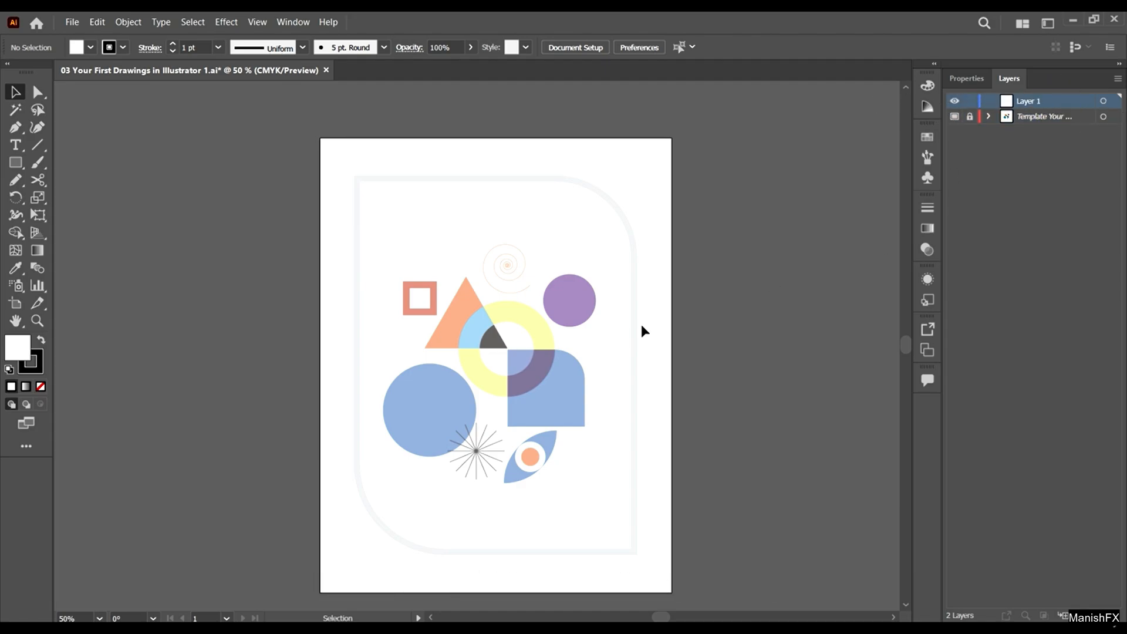
scroll(716, 325, down, 1)
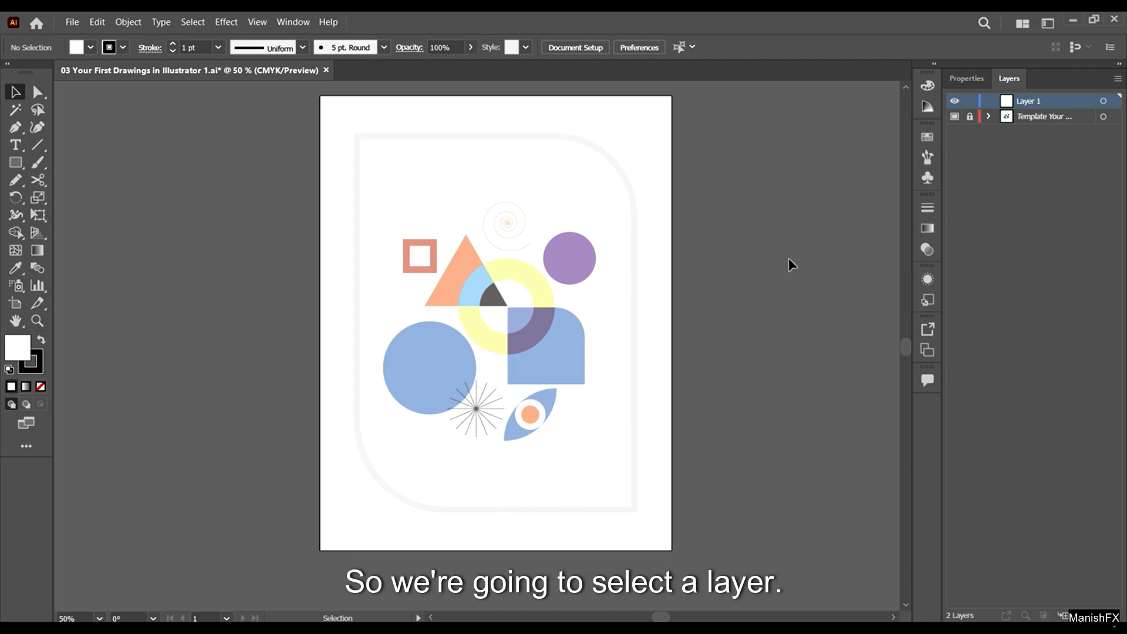
scroll(593, 288, up, 1)
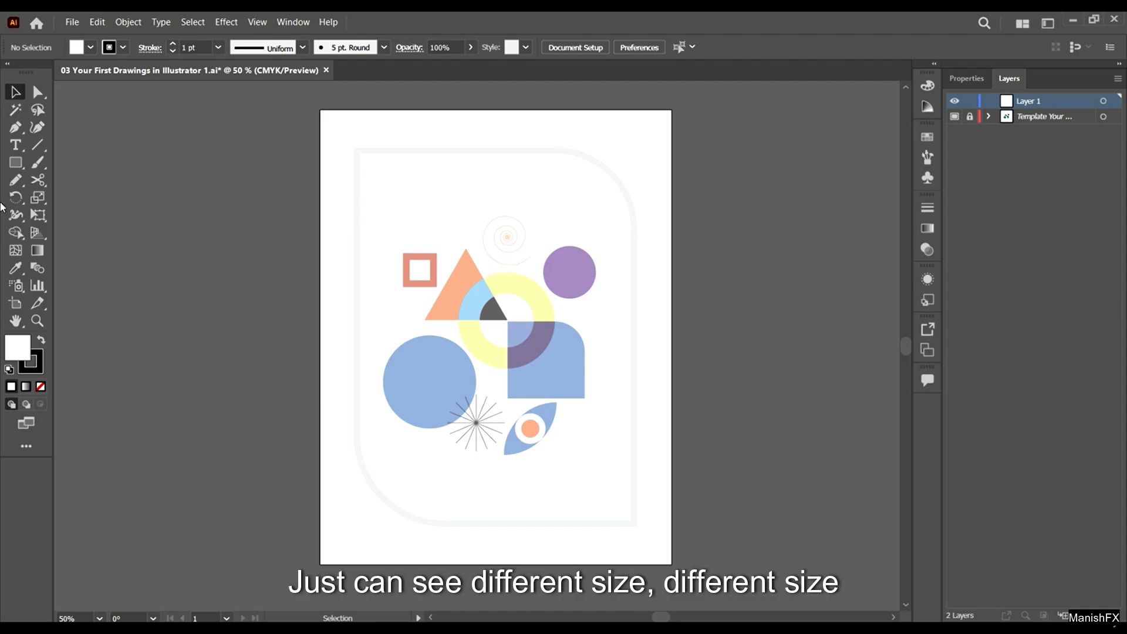
- Draw a circle about 124 pt in diameter with the Ellipse tool, partly overlapping the template's purple circle
click(14, 169)
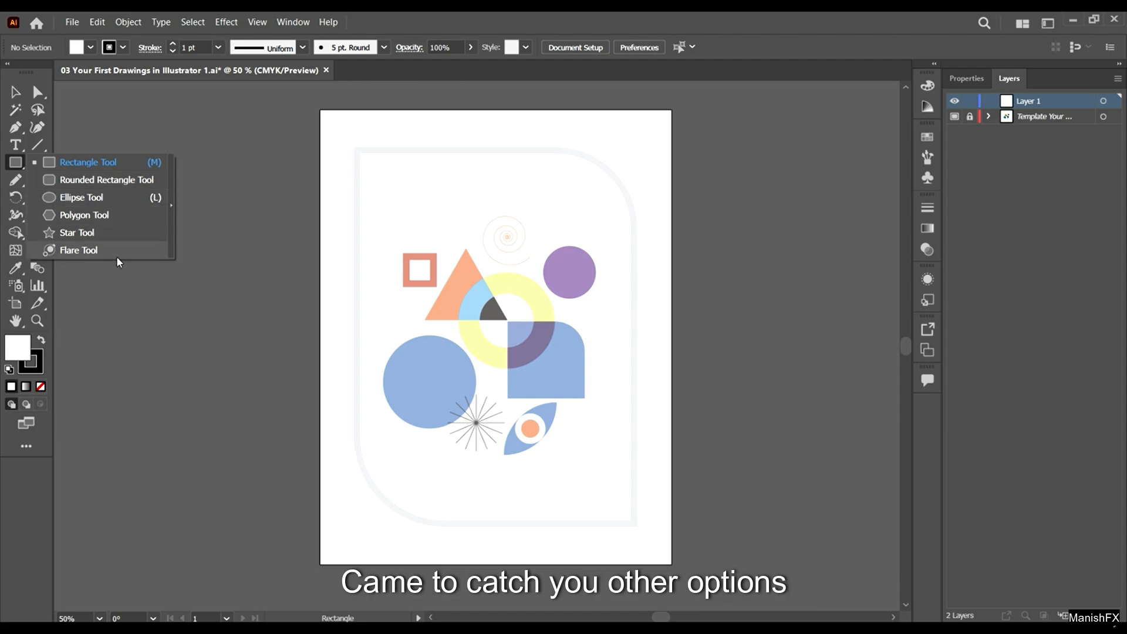
click(90, 196)
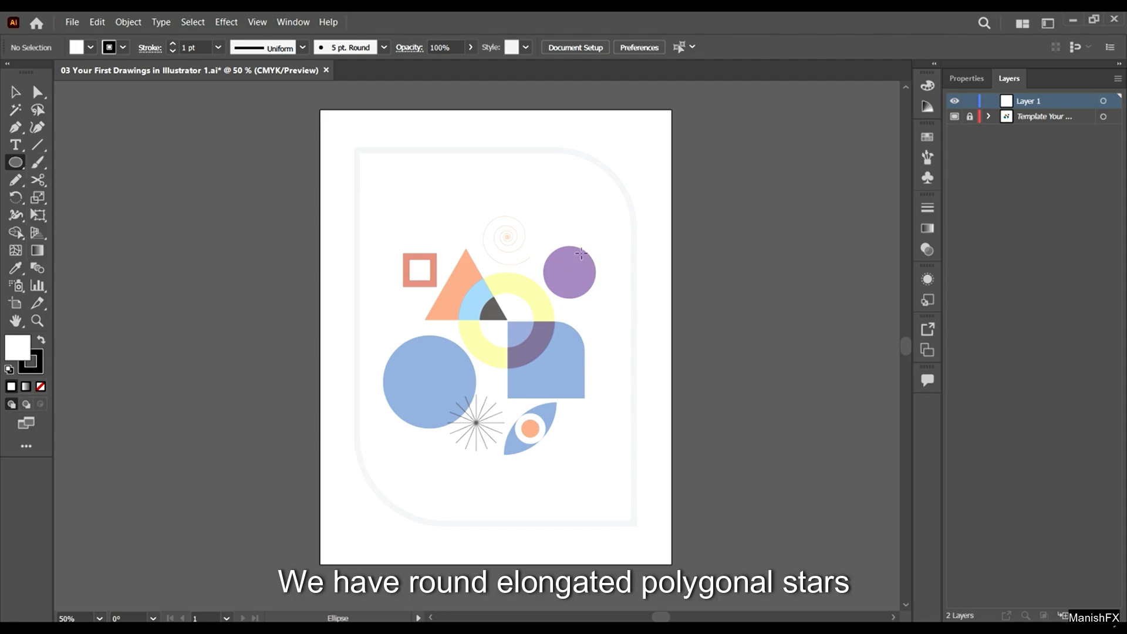
drag(573, 239, 717, 354)
drag(620, 248, 577, 287)
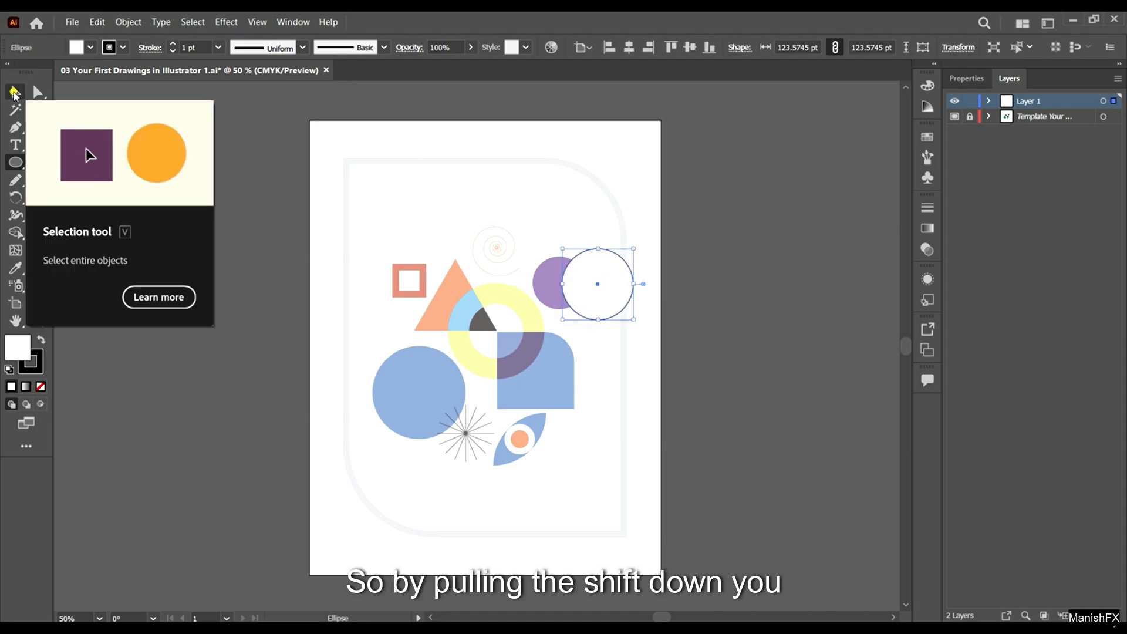
- Move the drawn circle with the Selection tool so it covers the template's purple circle
click(15, 92)
scroll(629, 295, up, 5)
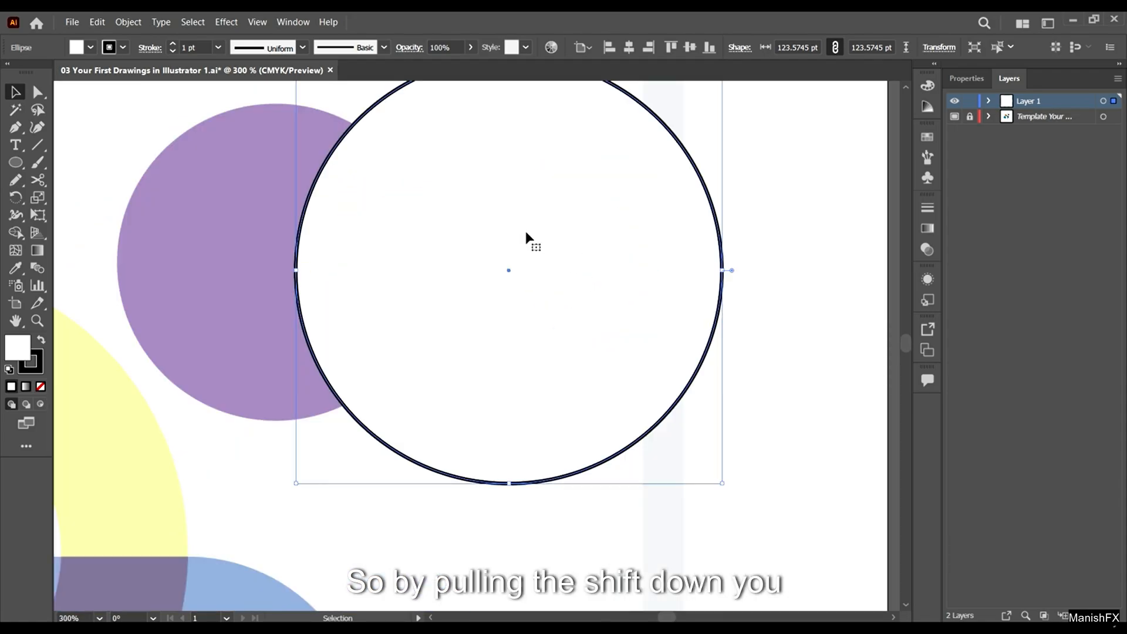
scroll(530, 239, down, 2)
scroll(453, 227, up, 1)
drag(518, 285, 400, 290)
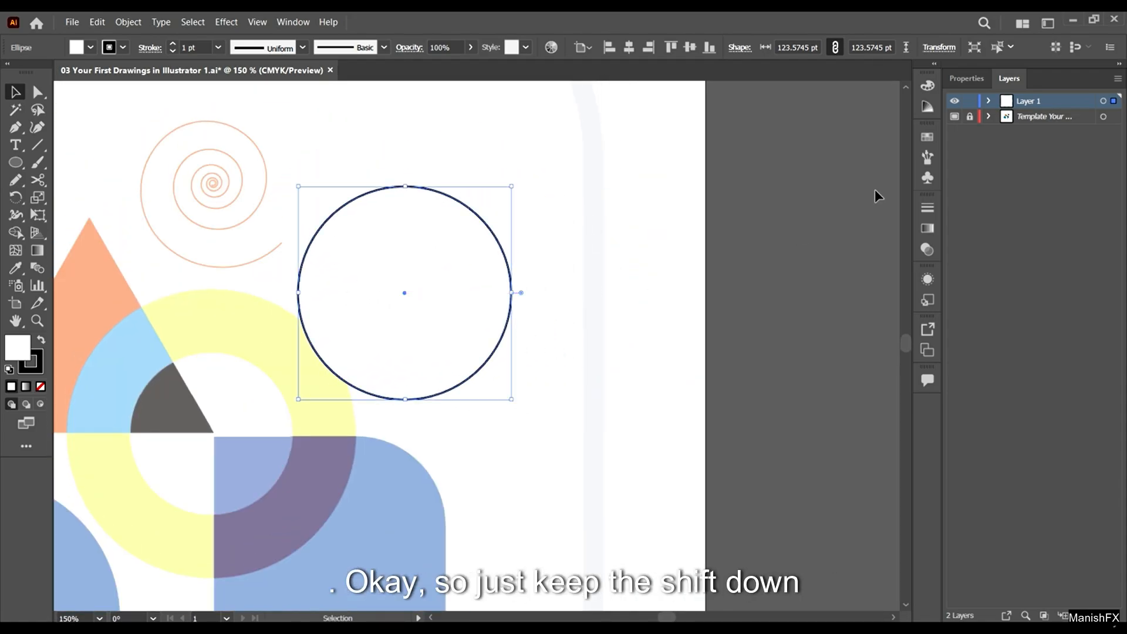
- Scale the drawn circle proportionally to about 91 pt in diameter and align it over the template's purple circle
click(513, 188)
drag(513, 188, 618, 247)
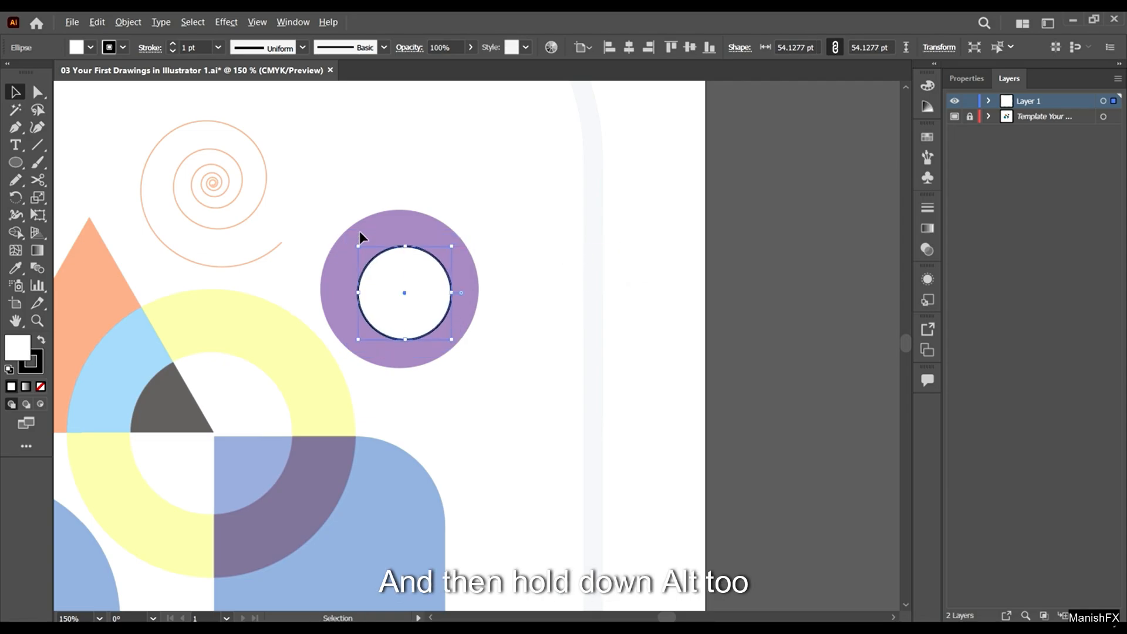
scroll(360, 237, up, 3)
mouse_move(502, 379)
mouse_down()
mouse_move(483, 362)
mouse_move(489, 375)
mouse_up()
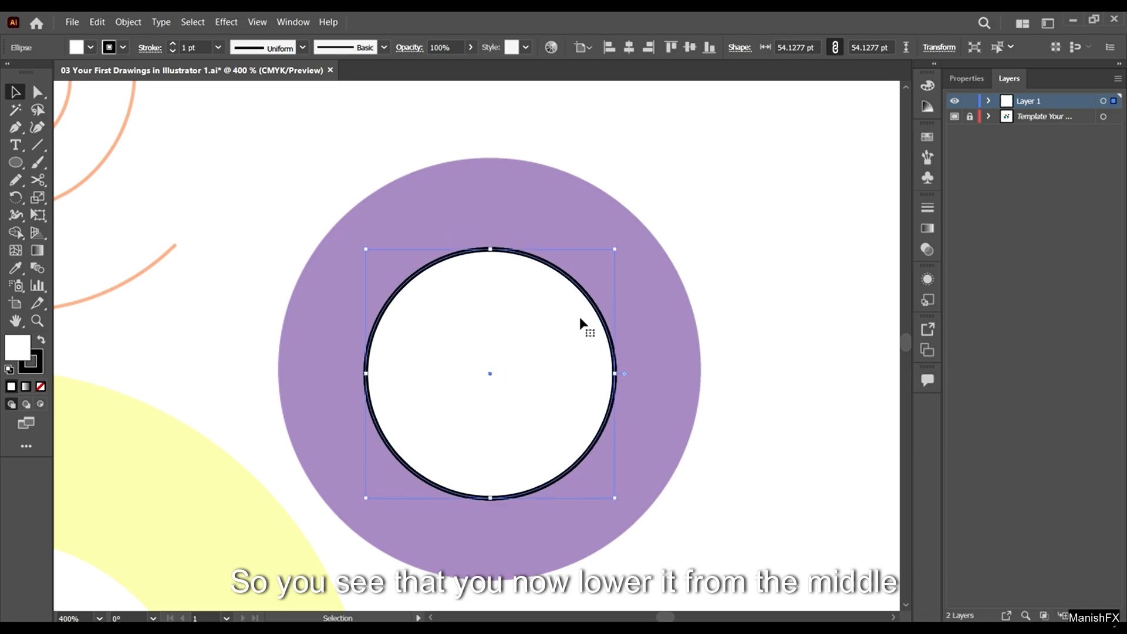
mouse_move(616, 253)
mouse_down()
mouse_move(704, 182)
mouse_move(681, 182)
mouse_move(699, 171)
mouse_move(600, 252)
mouse_up()
drag(695, 573, 704, 579)
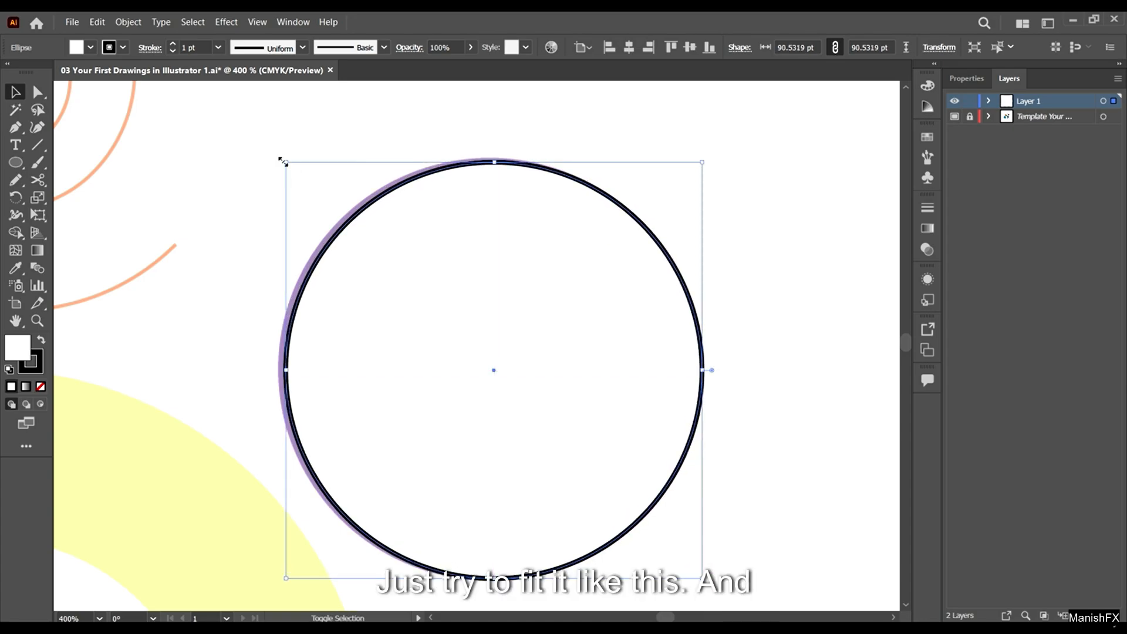
drag(282, 161, 283, 159)
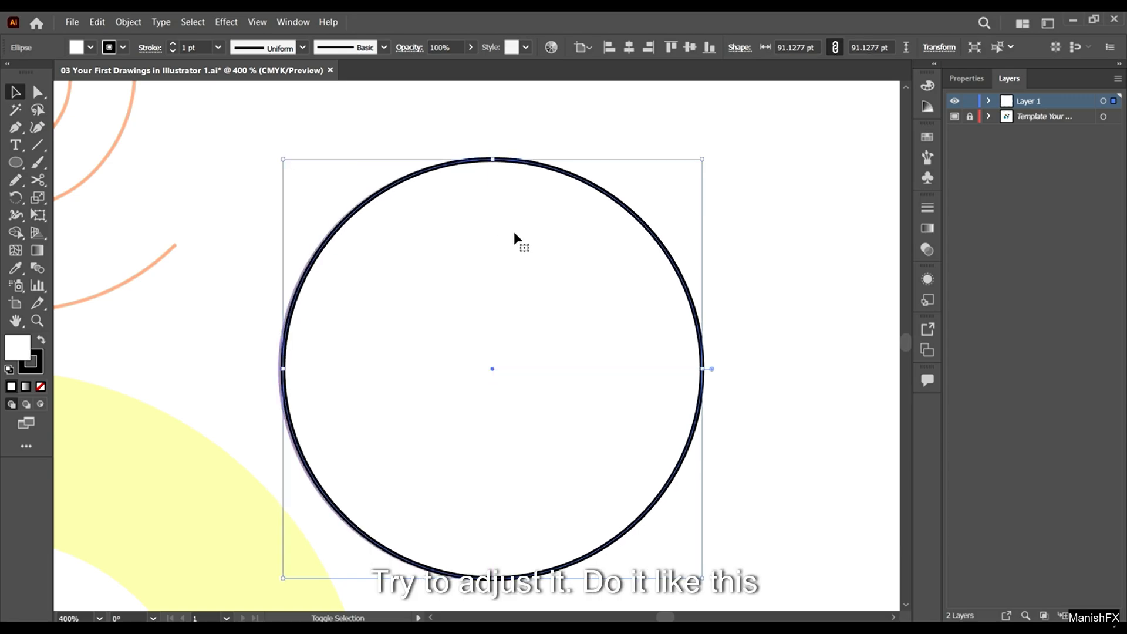
scroll(454, 205, down, 6)
scroll(493, 235, up, 4)
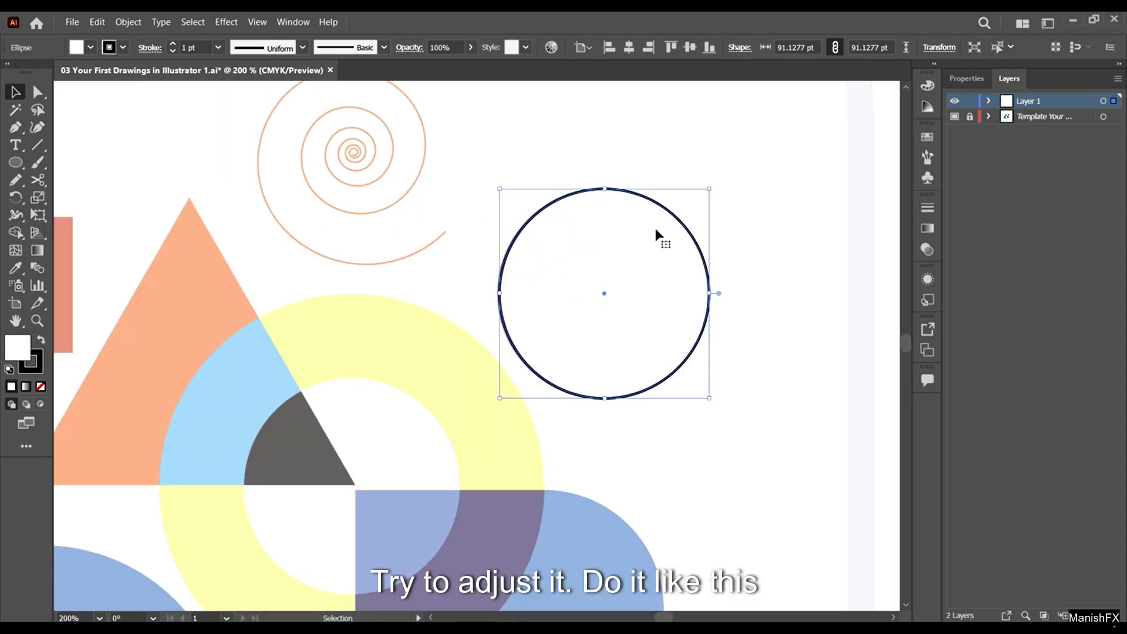
scroll(646, 218, up, 2)
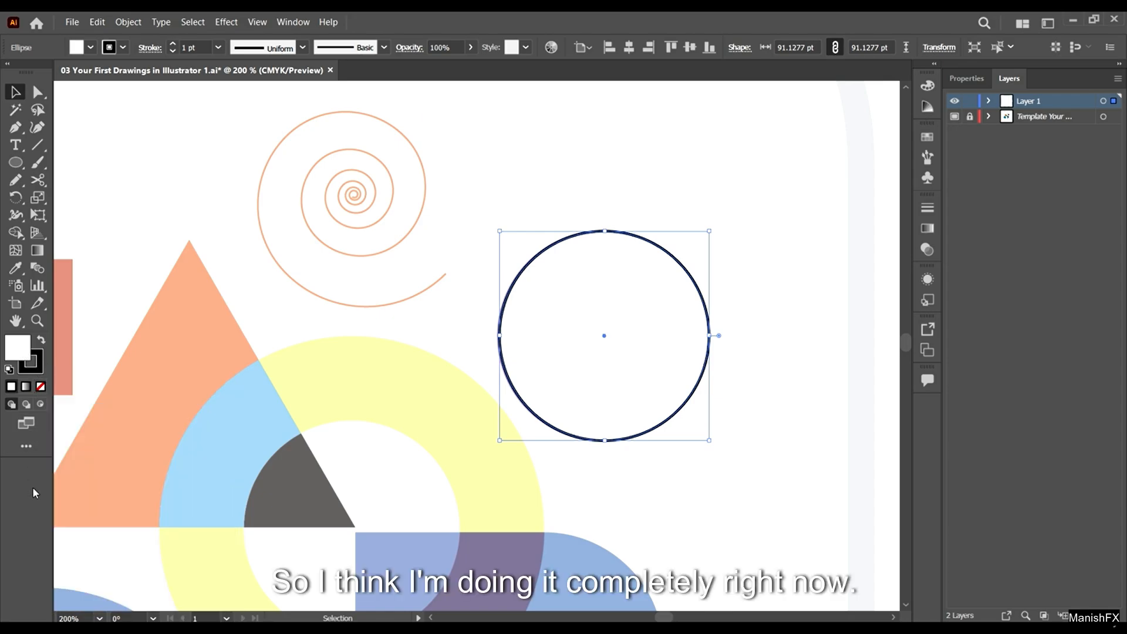
drag(597, 306, 741, 392)
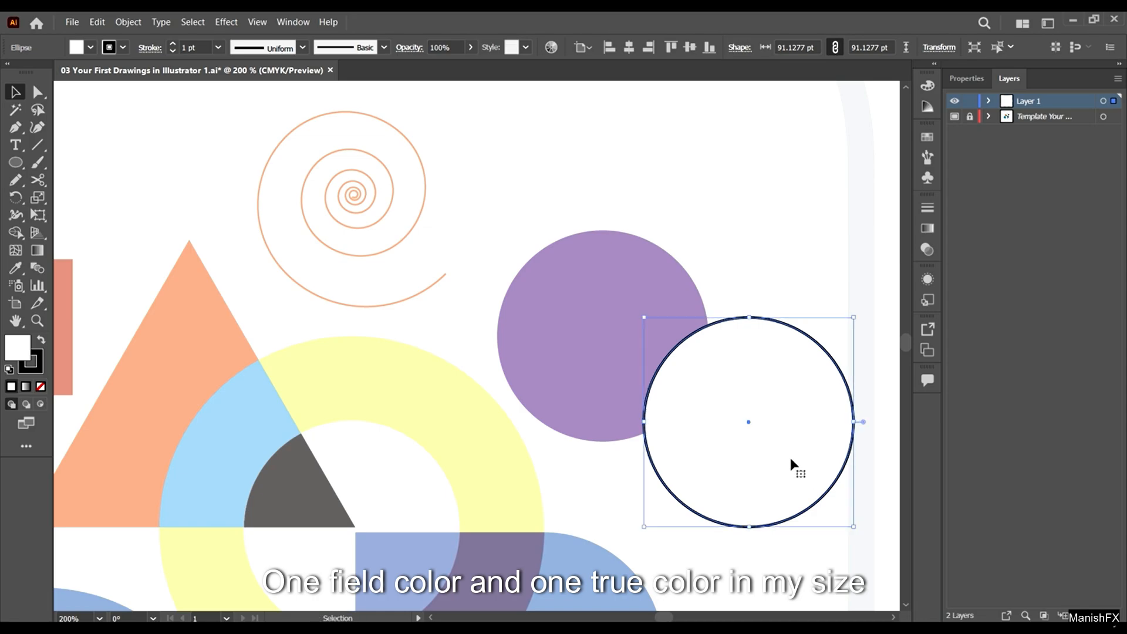
drag(776, 459, 630, 368)
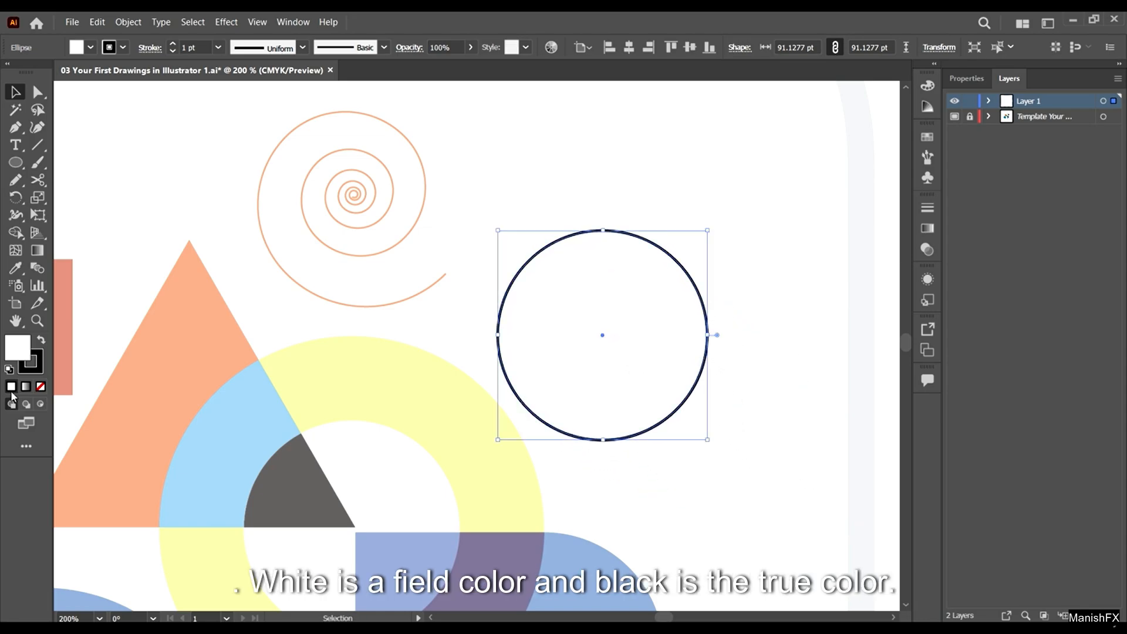
- Remove the circle's stroke and give it a dark purple fill
click(38, 362)
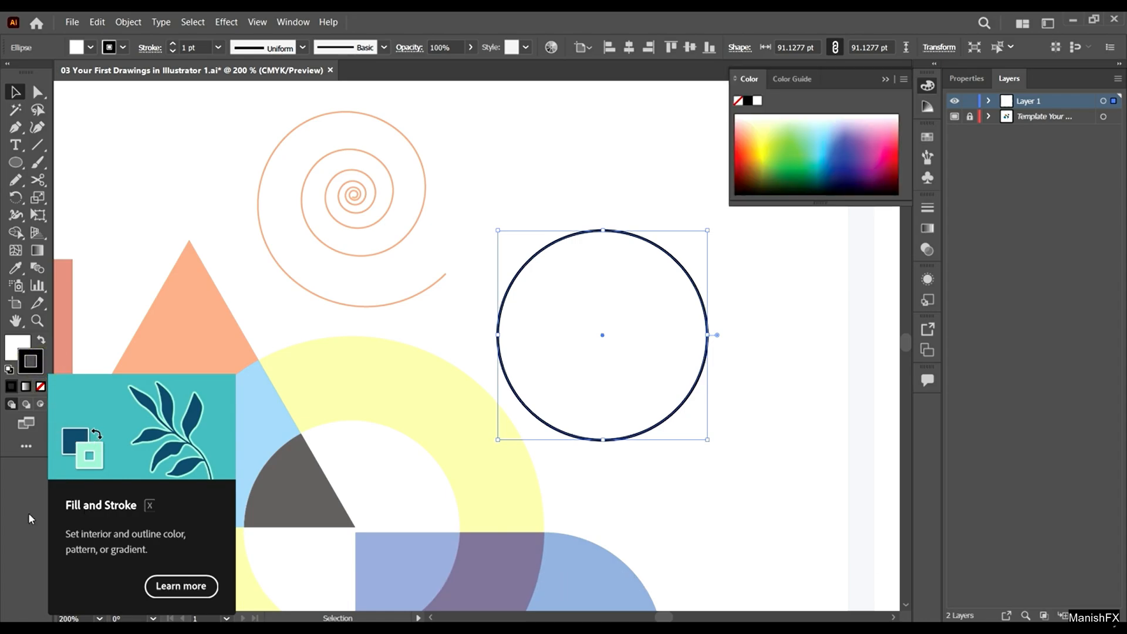
click(970, 78)
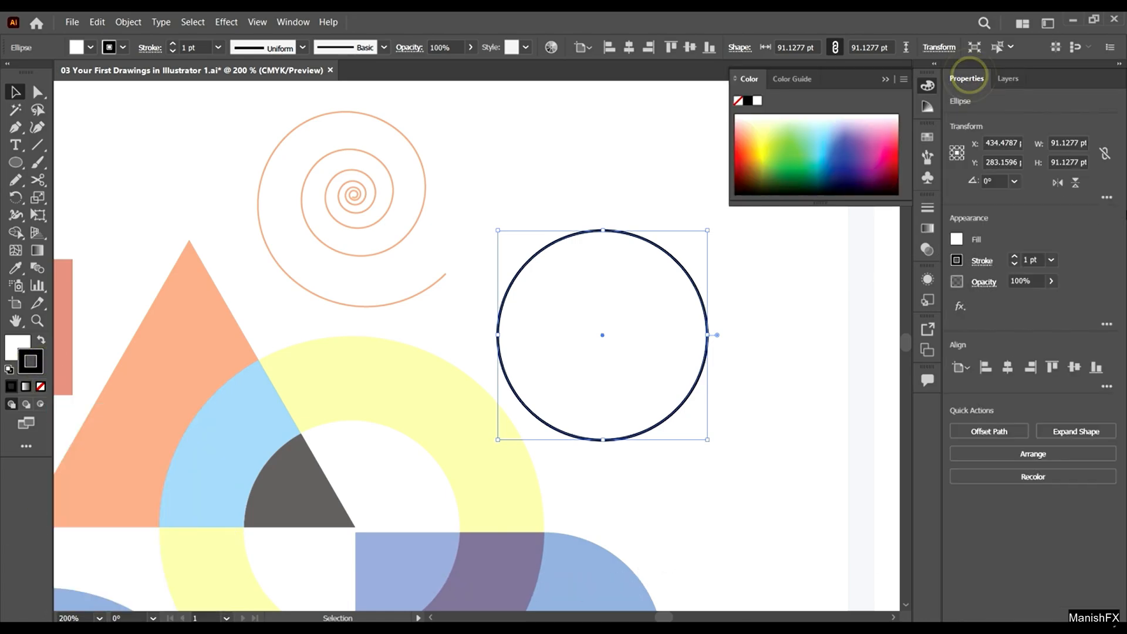
click(41, 386)
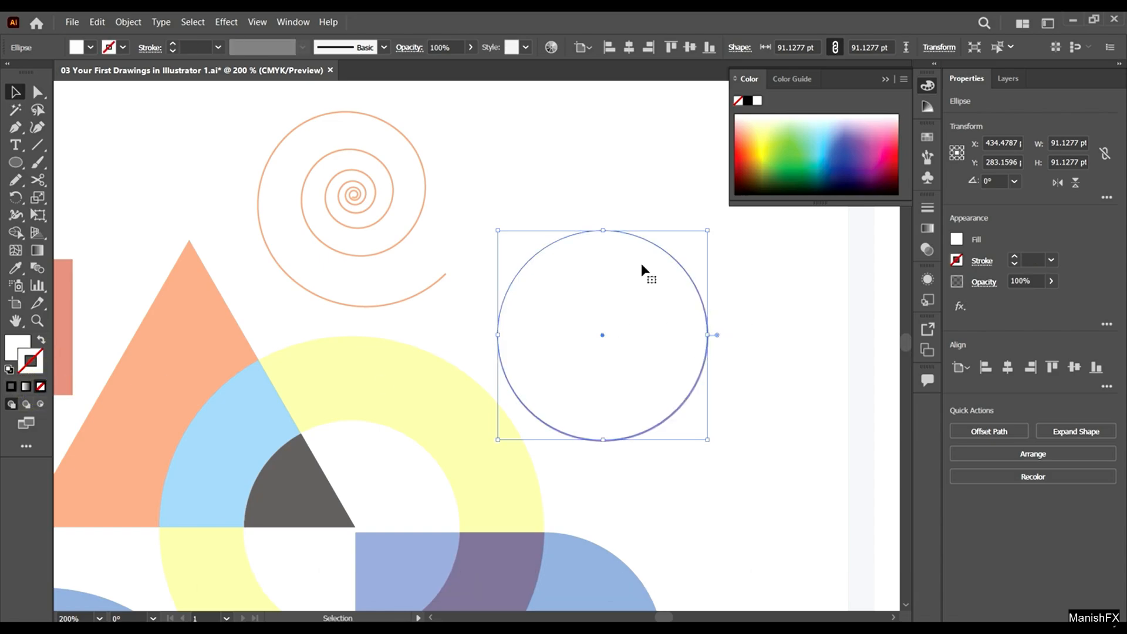
click(90, 48)
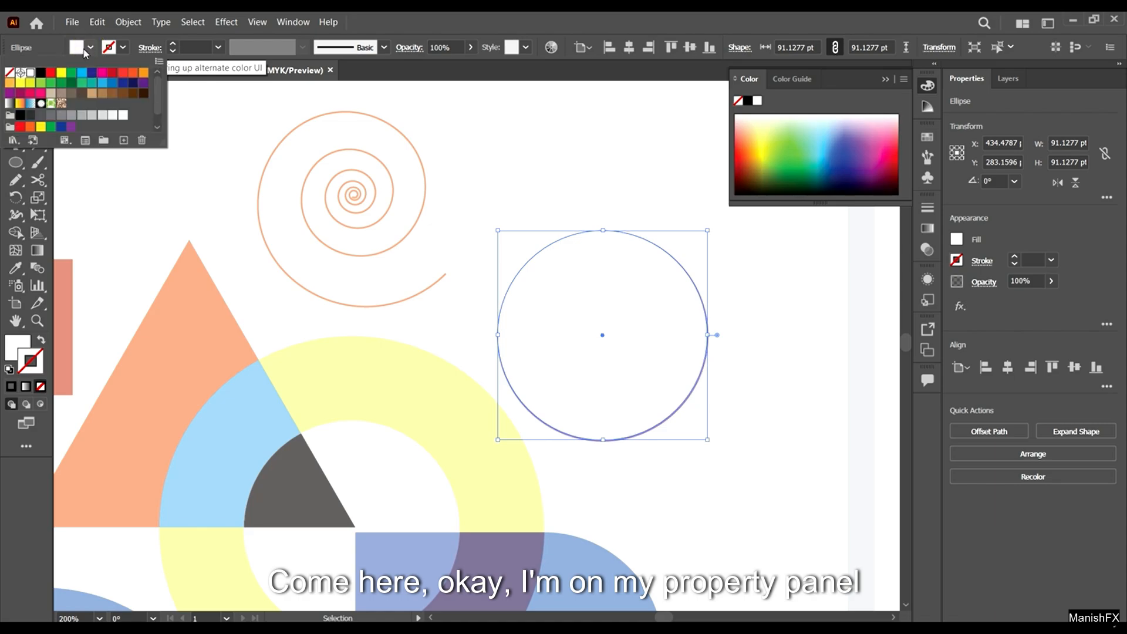
click(145, 88)
drag(659, 284, 626, 485)
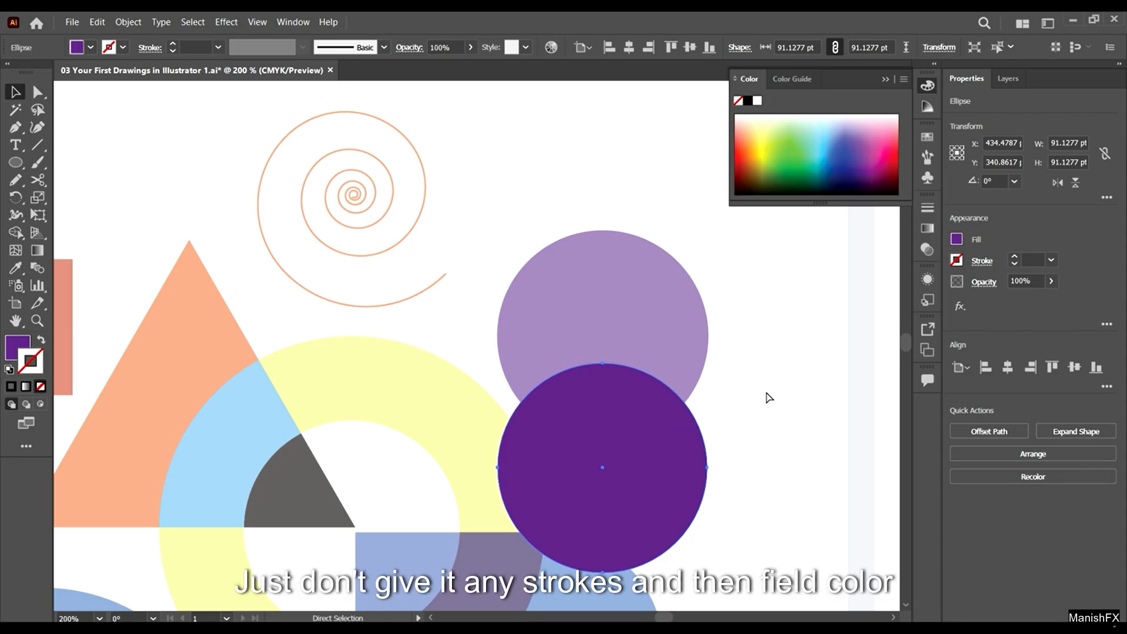
key(ctrl+z)
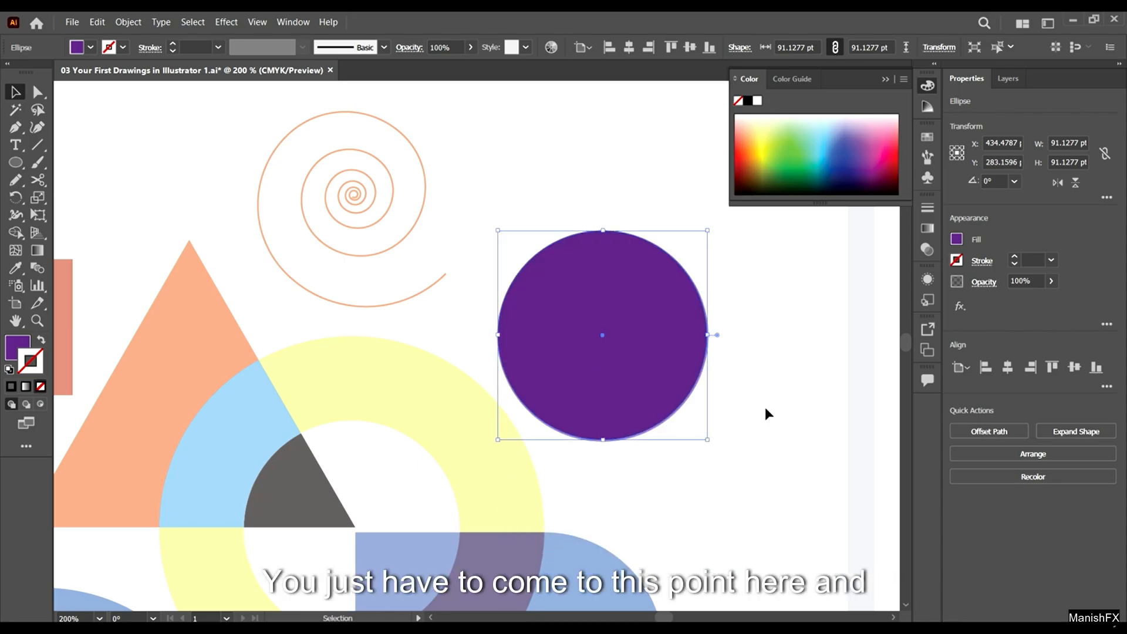
- Enlarge the purple circle slightly to about 91.7 pt so it fully covers the template circle, and deselect it
scroll(699, 468, up, 3)
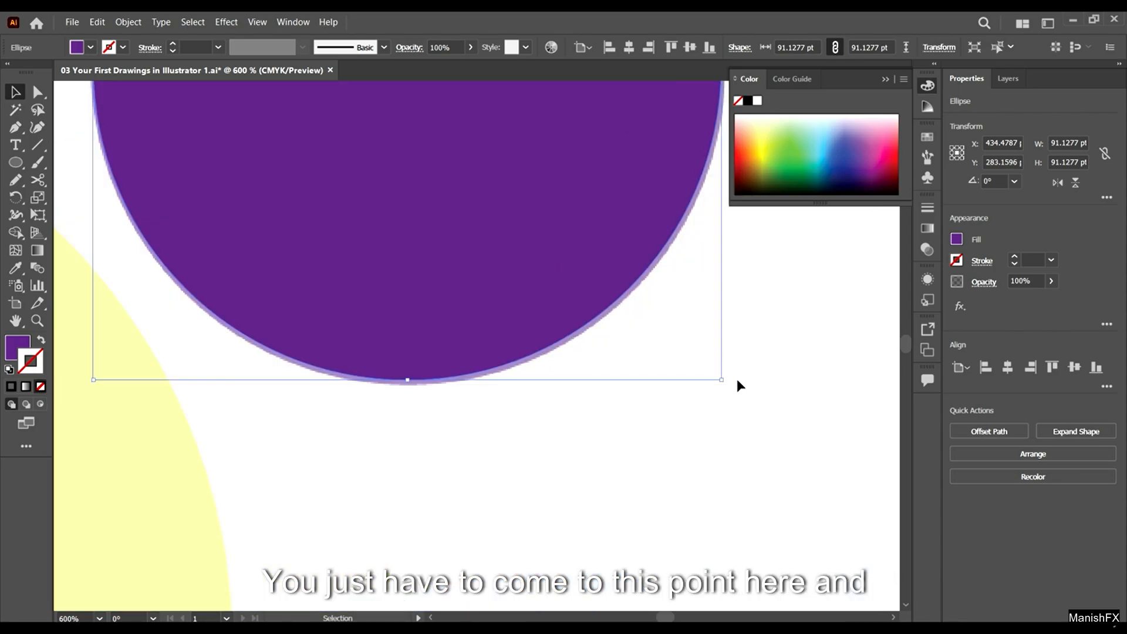
drag(723, 381, 725, 383)
click(739, 485)
scroll(602, 308, down, 5)
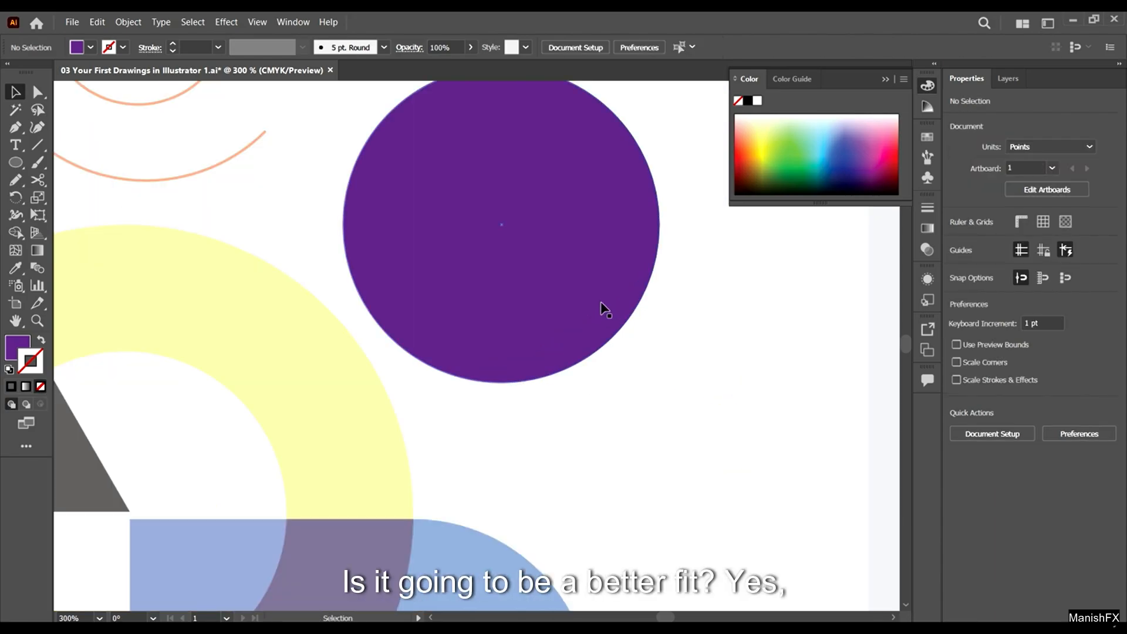
scroll(601, 301, down, 3)
scroll(604, 297, up, 4)
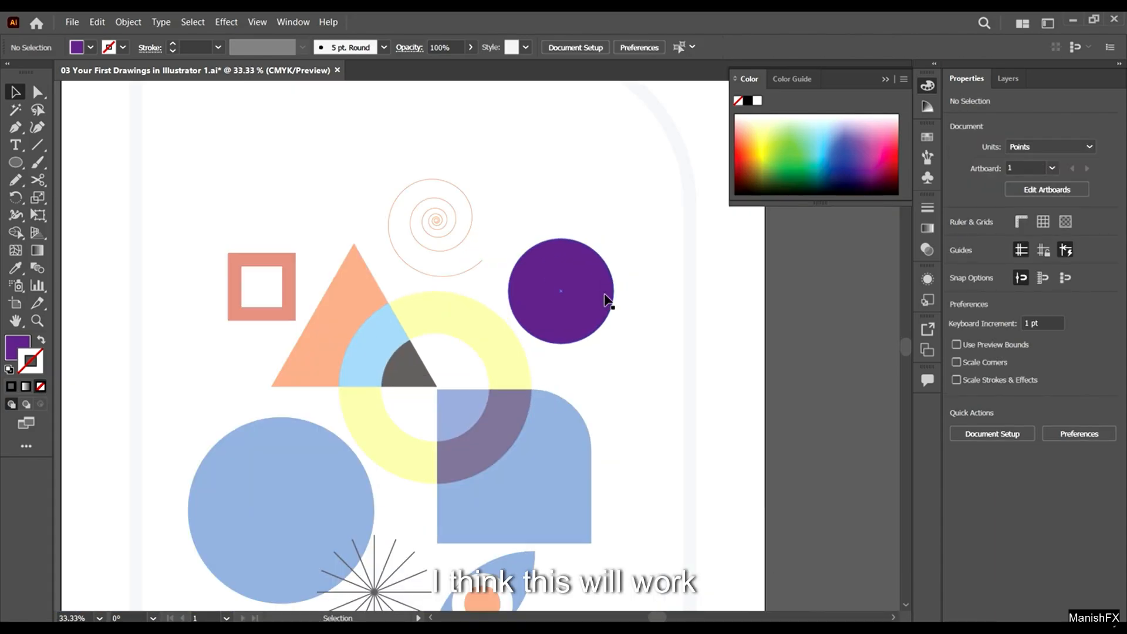
scroll(579, 301, down, 2)
- Move the purple circle aside to check it against the template underneath, and undo the move
click(1007, 78)
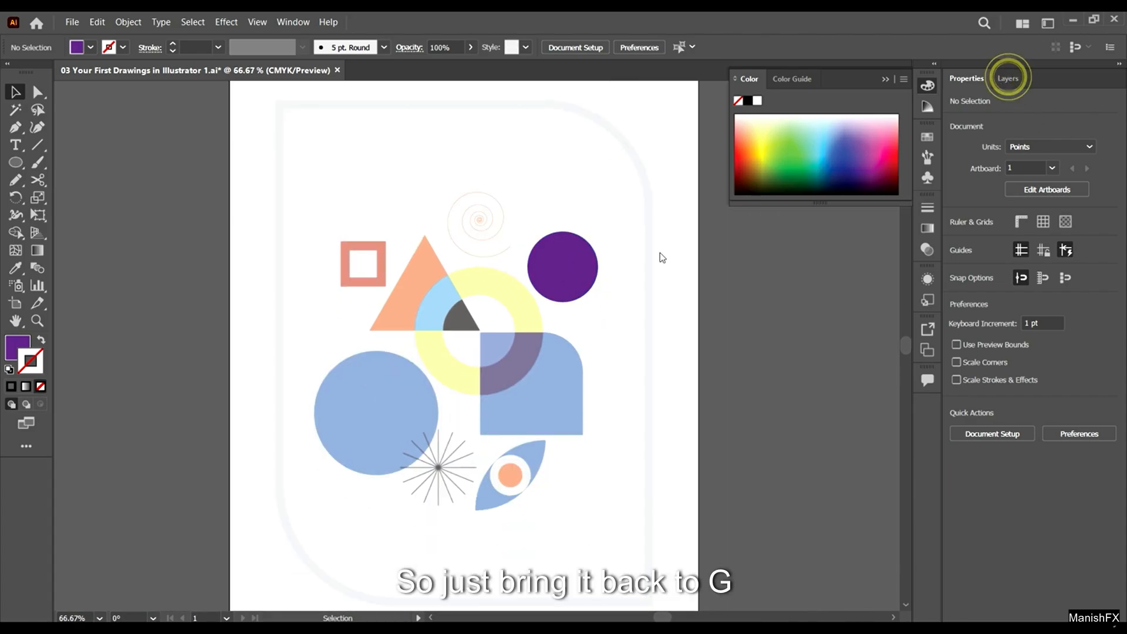
drag(573, 270, 658, 275)
key(ctrl+z)
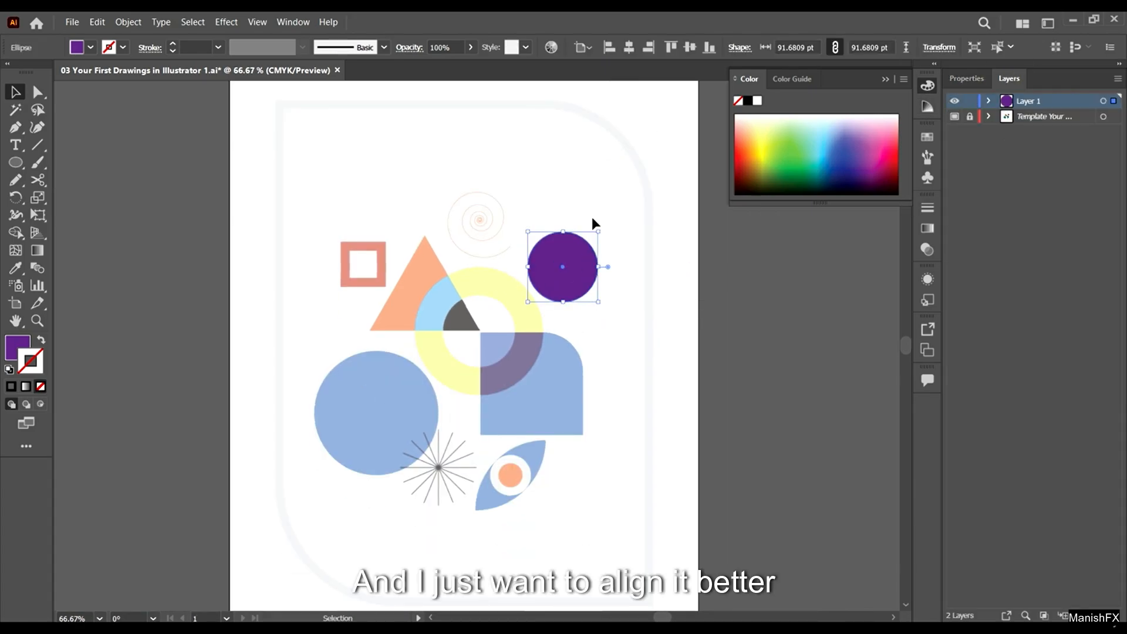
scroll(593, 223, down, 5)
click(722, 380)
scroll(290, 238, up, 3)
scroll(392, 249, left, 4)
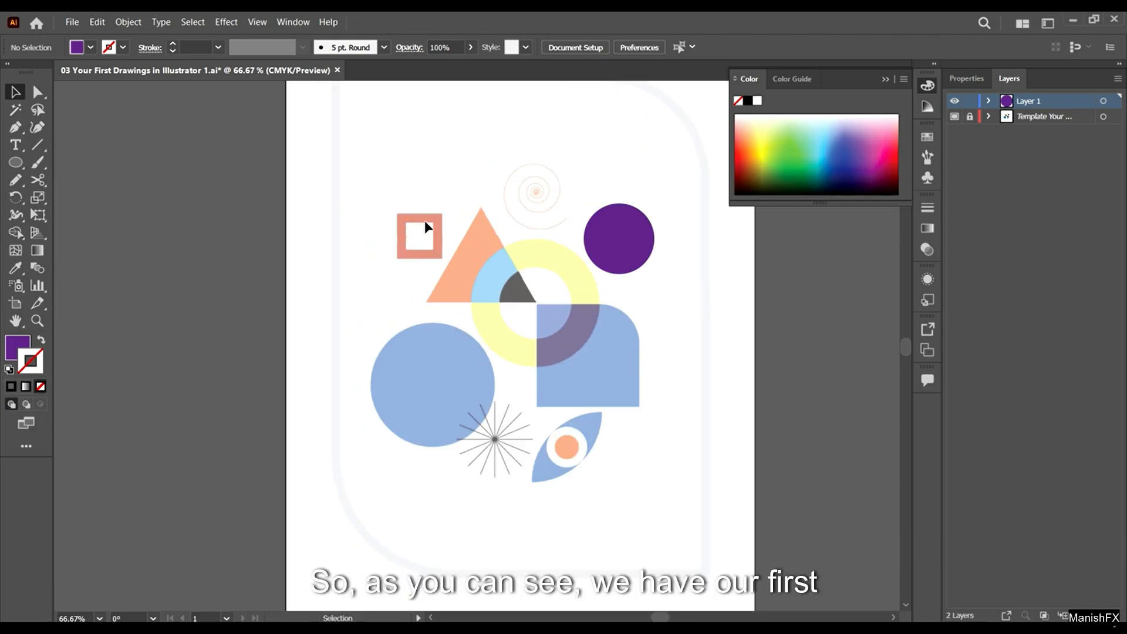
- Draw a square about 49 pt wide with the Rectangle tool over the template's red square frame
click(17, 164)
click(62, 163)
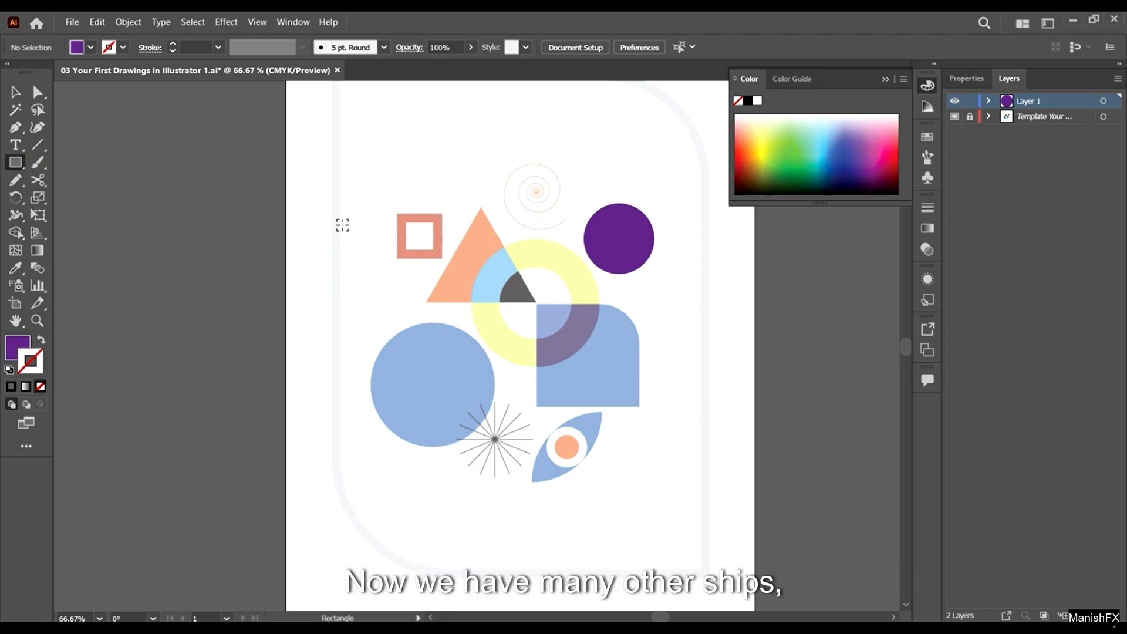
scroll(357, 222, up, 5)
scroll(453, 191, right, 5)
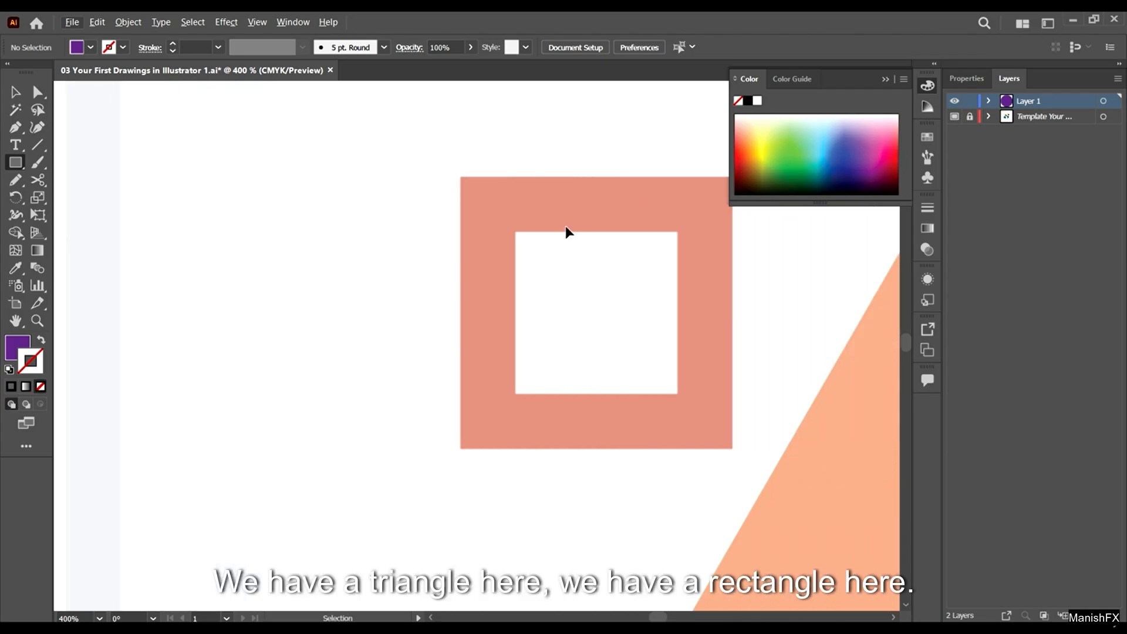
drag(430, 200, 641, 422)
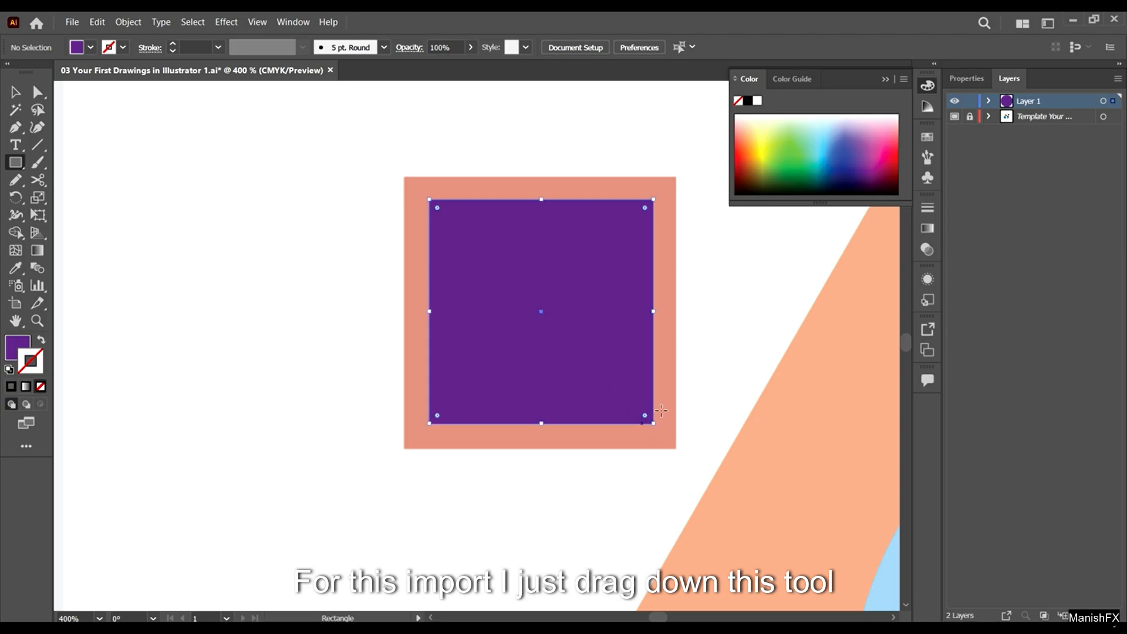
click(12, 91)
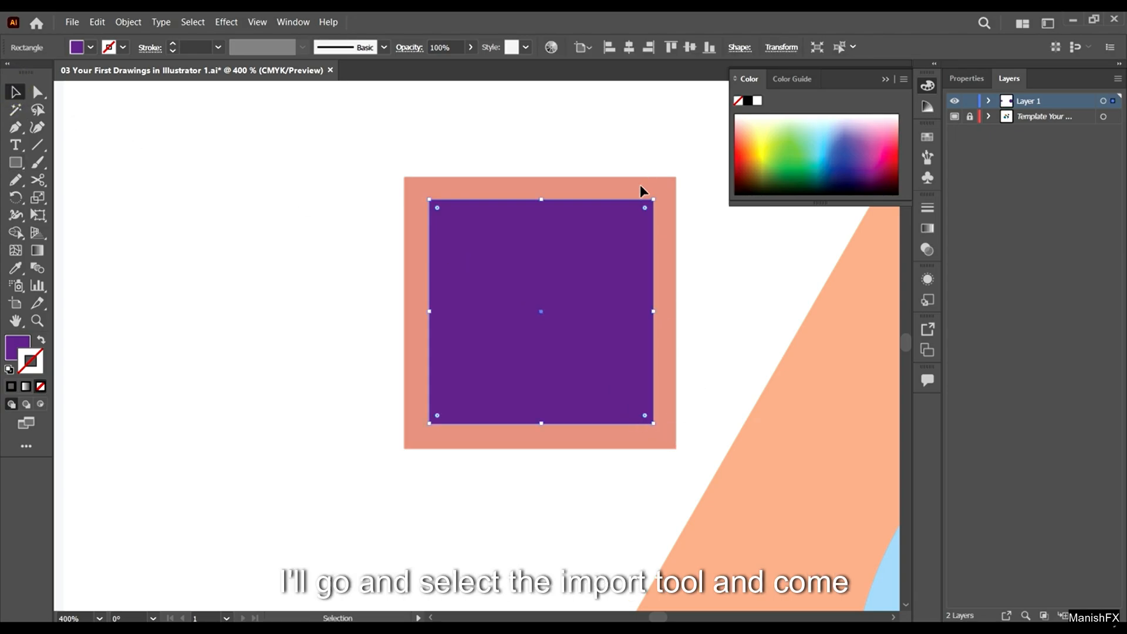
key(ctrl+1)
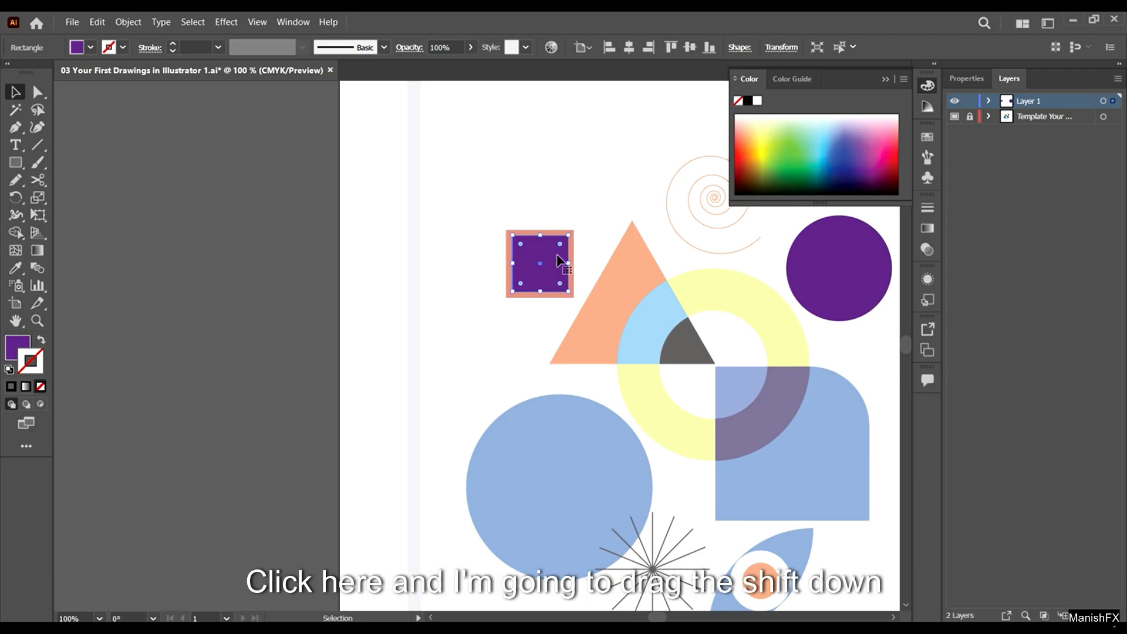
scroll(558, 250, up, 3)
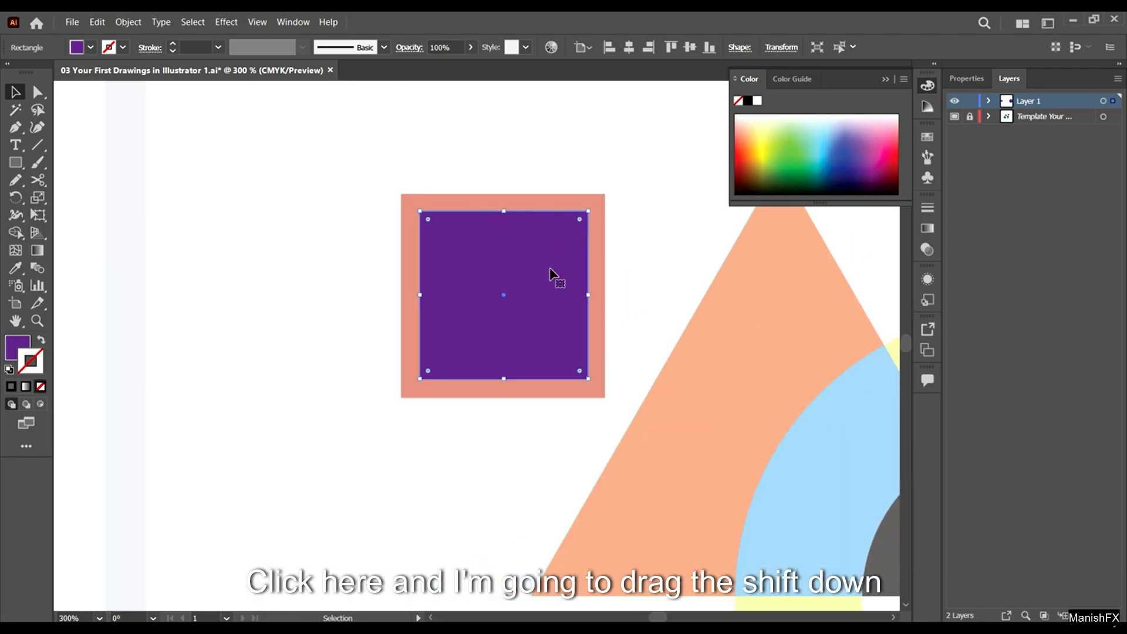
- Give the square a red stroke and set its fill to None
click(123, 48)
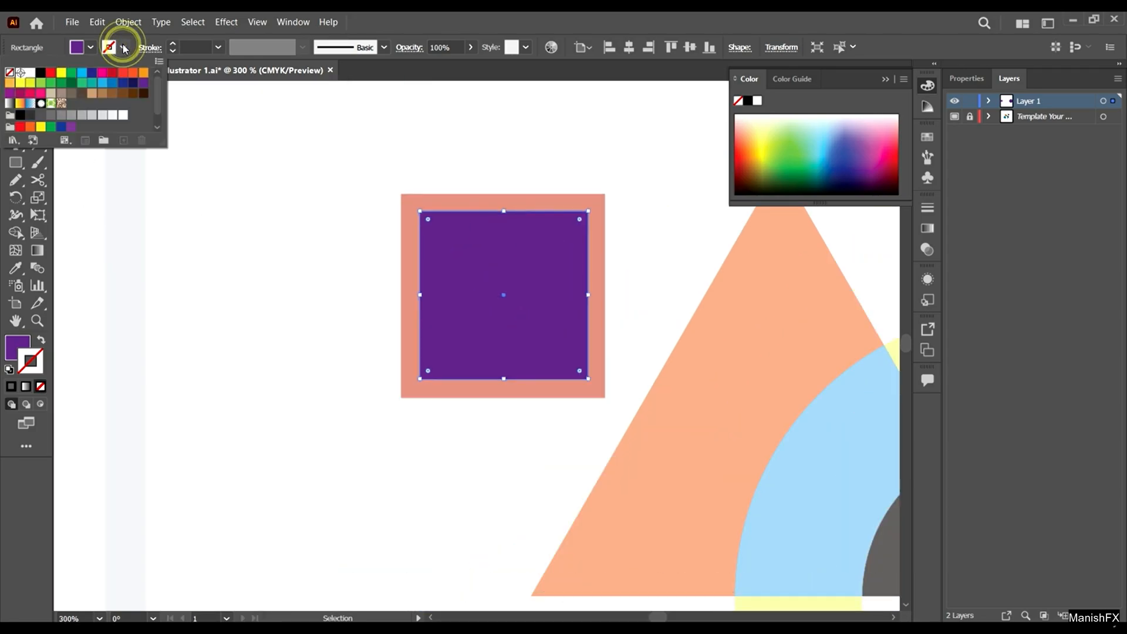
click(111, 74)
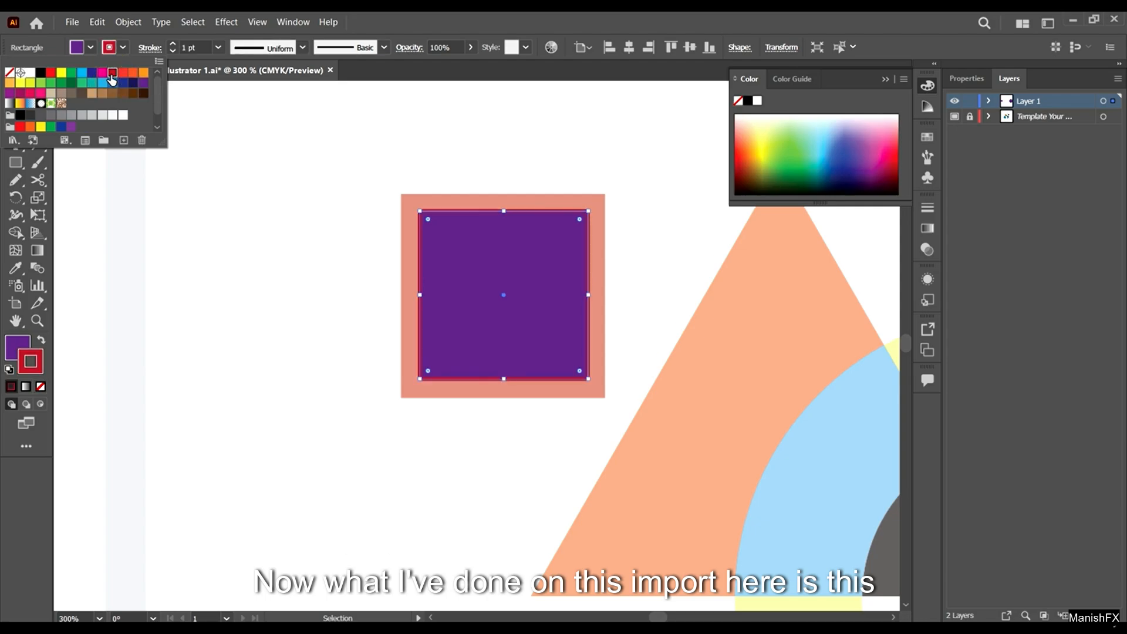
click(92, 50)
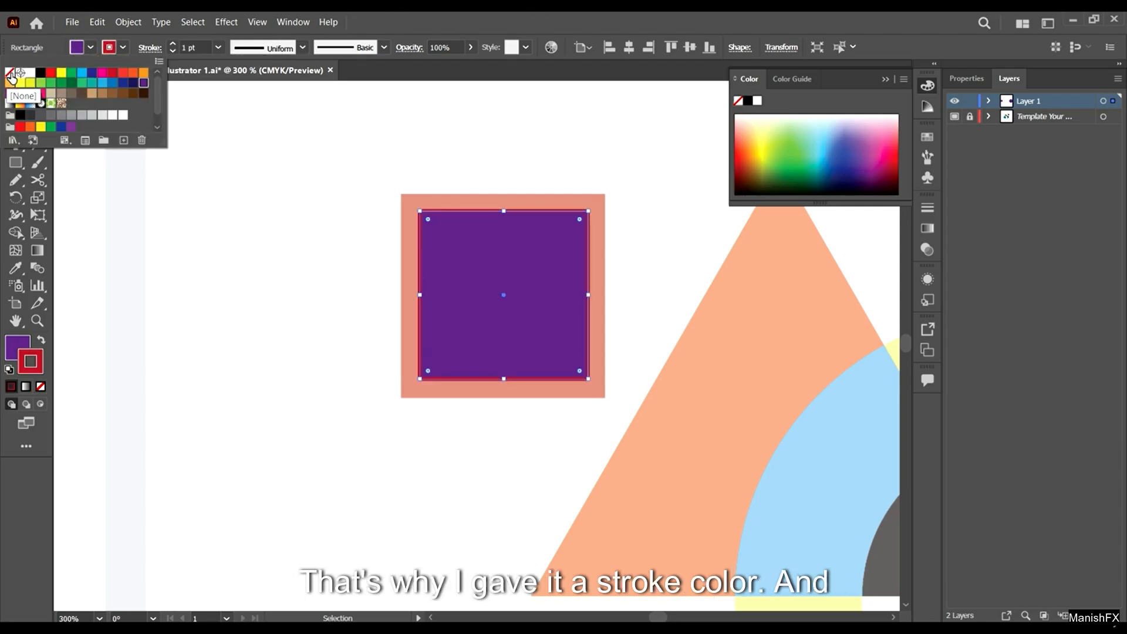
click(10, 75)
click(316, 317)
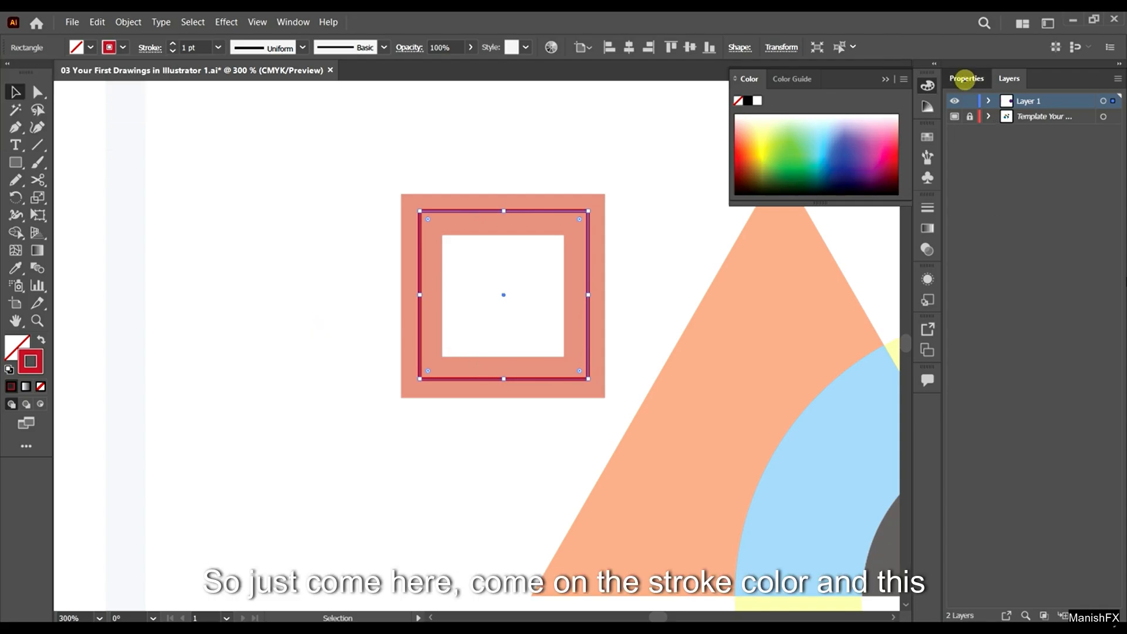
- Set the square's stroke weight to 10 pt
click(967, 78)
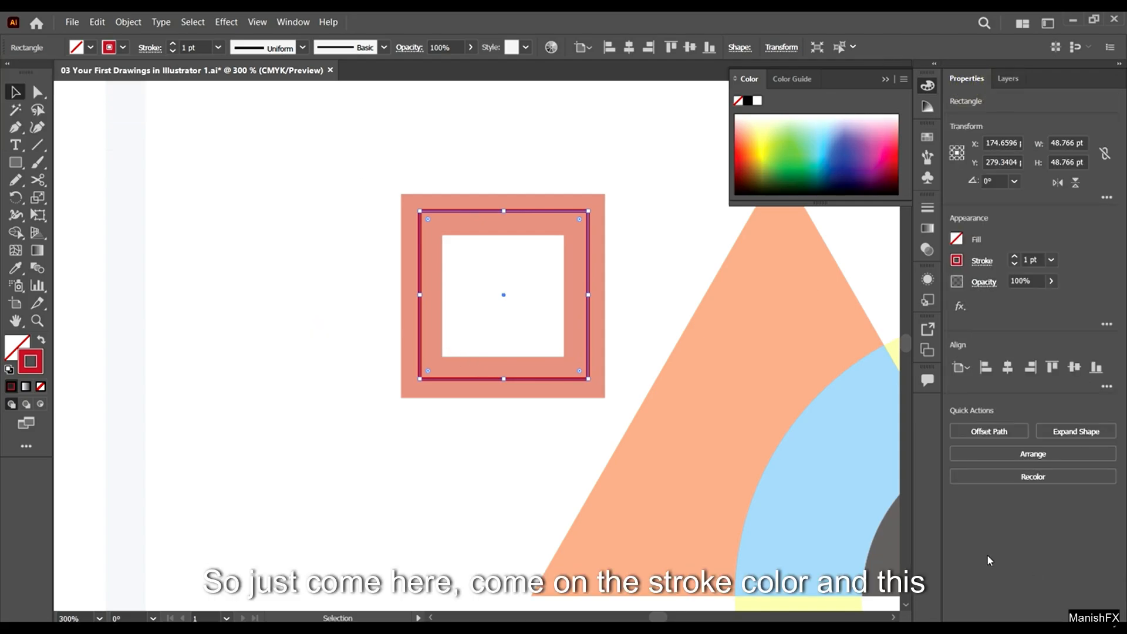
click(1015, 257)
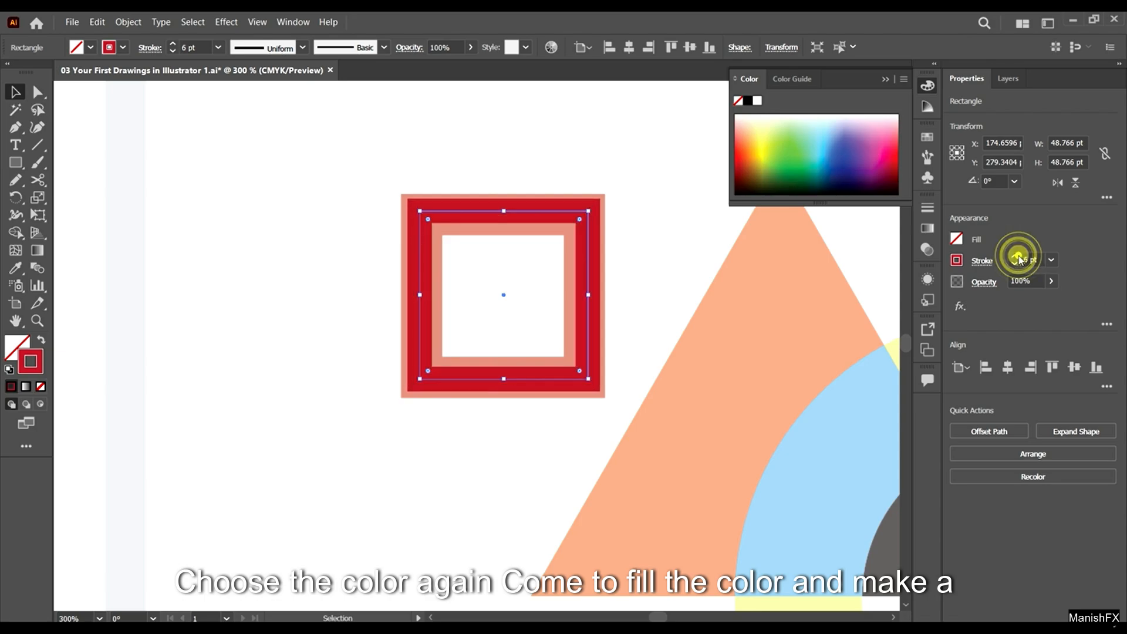
click(1016, 257)
click(1015, 257)
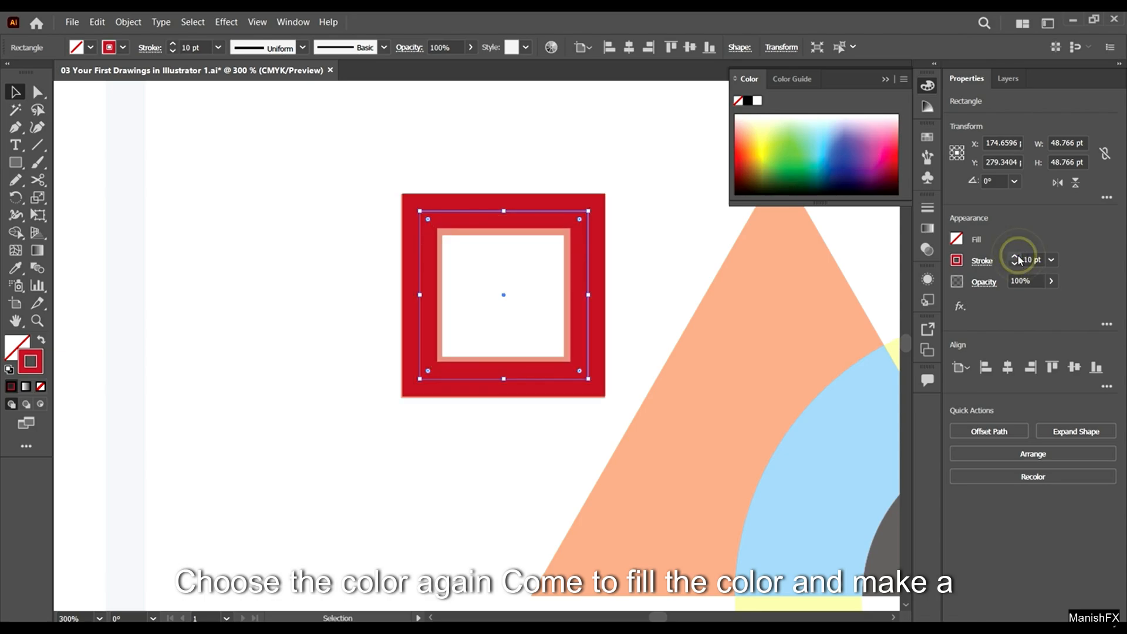
- Scale the red square to about 46.5 pt around its centre and nudge it 1 pt to the left over the template frame
scroll(547, 217, up, 1)
drag(602, 209, 596, 213)
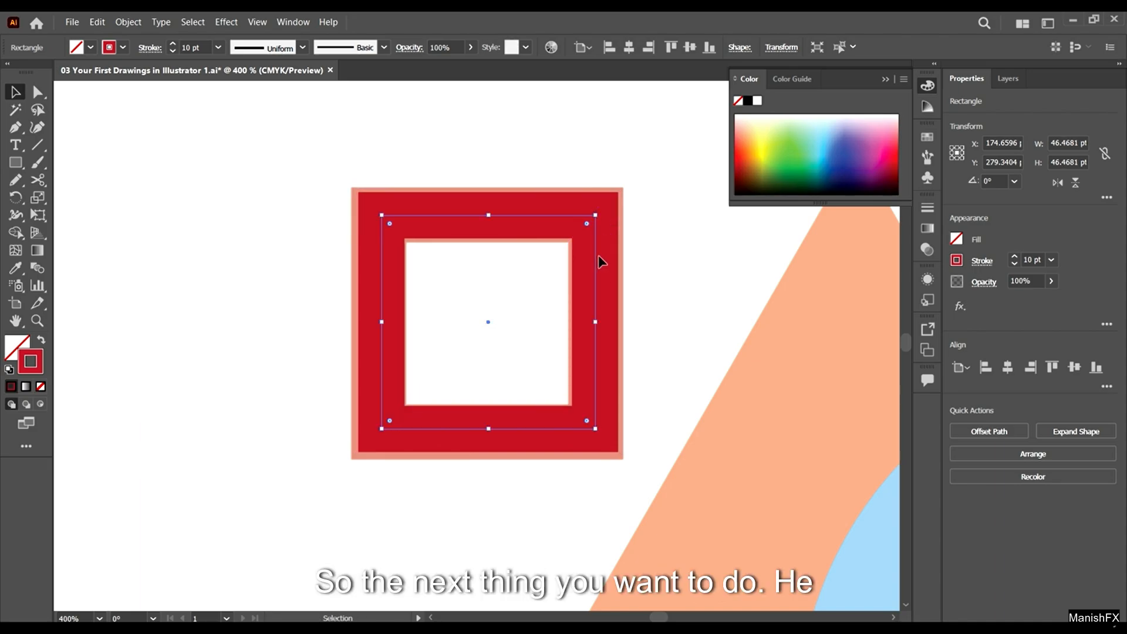
click(595, 257)
key(Down)
key(Left)
key(Up)
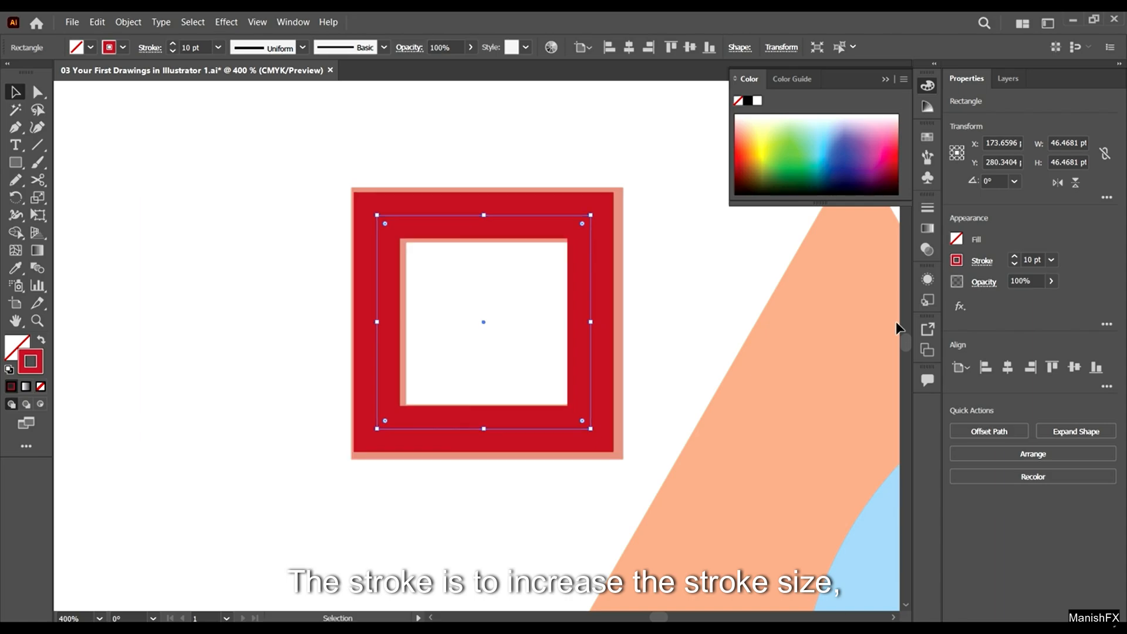
- Nudge the red square 1 pt right and 1 pt up over the template frame and set its stroke weight to 12 pt
key(Right)
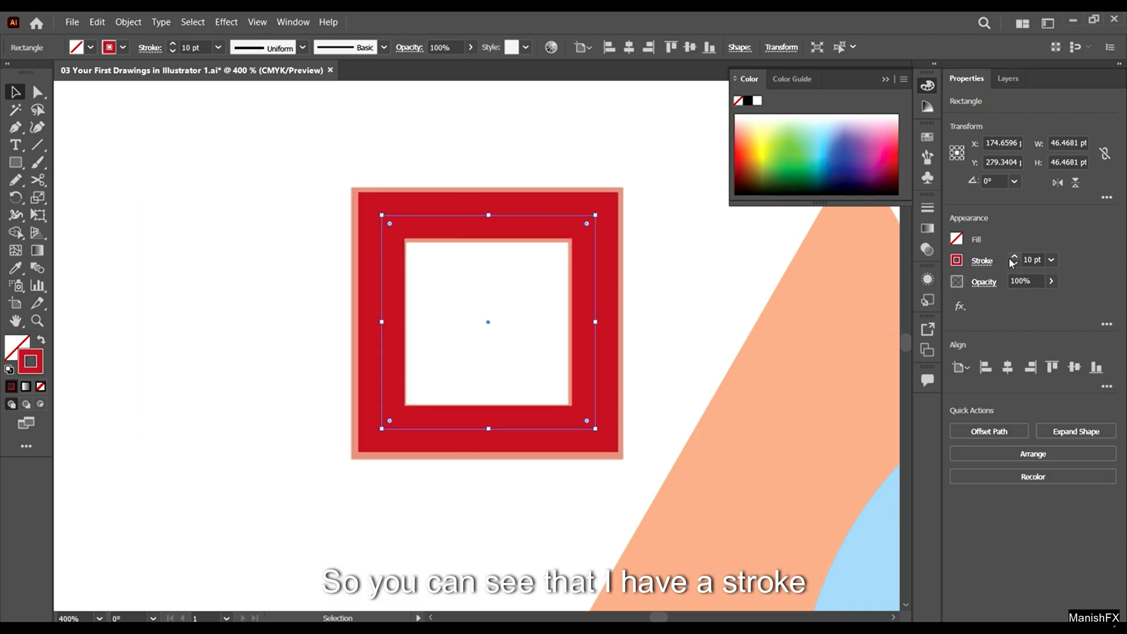
click(1013, 257)
click(1014, 257)
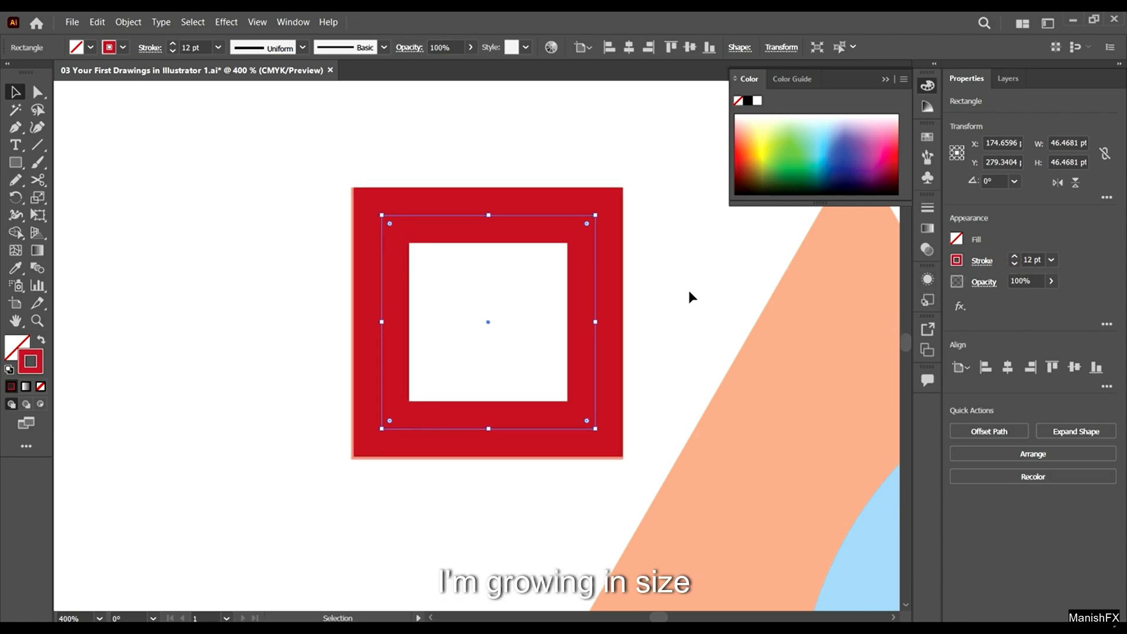
scroll(509, 248, down, 7)
scroll(471, 254, up, 2)
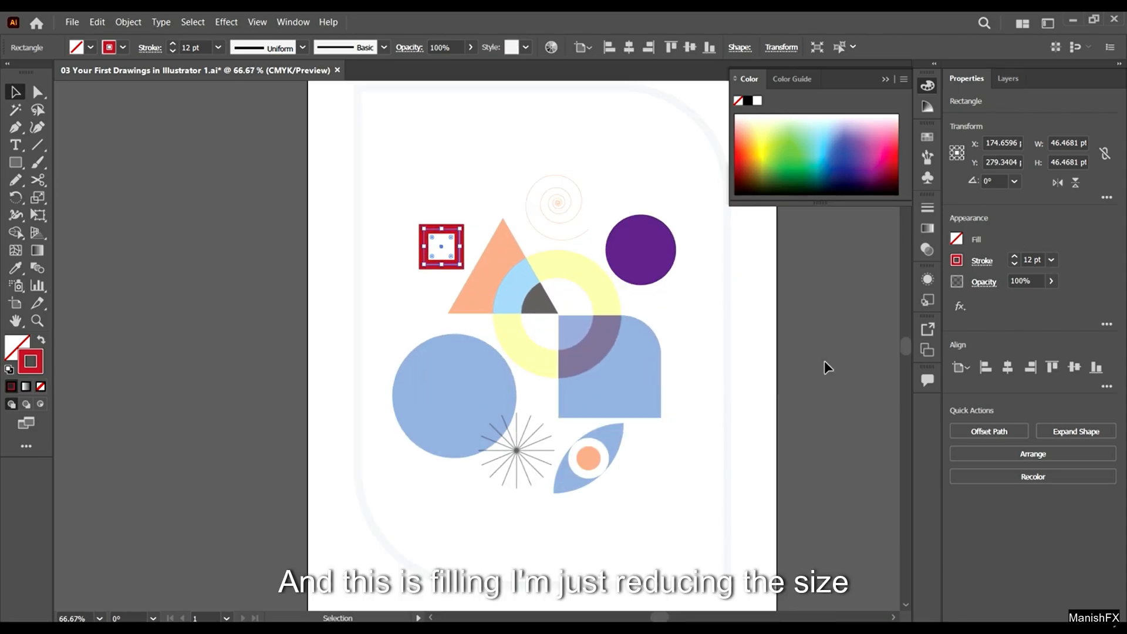
click(826, 360)
scroll(369, 273, down, 1)
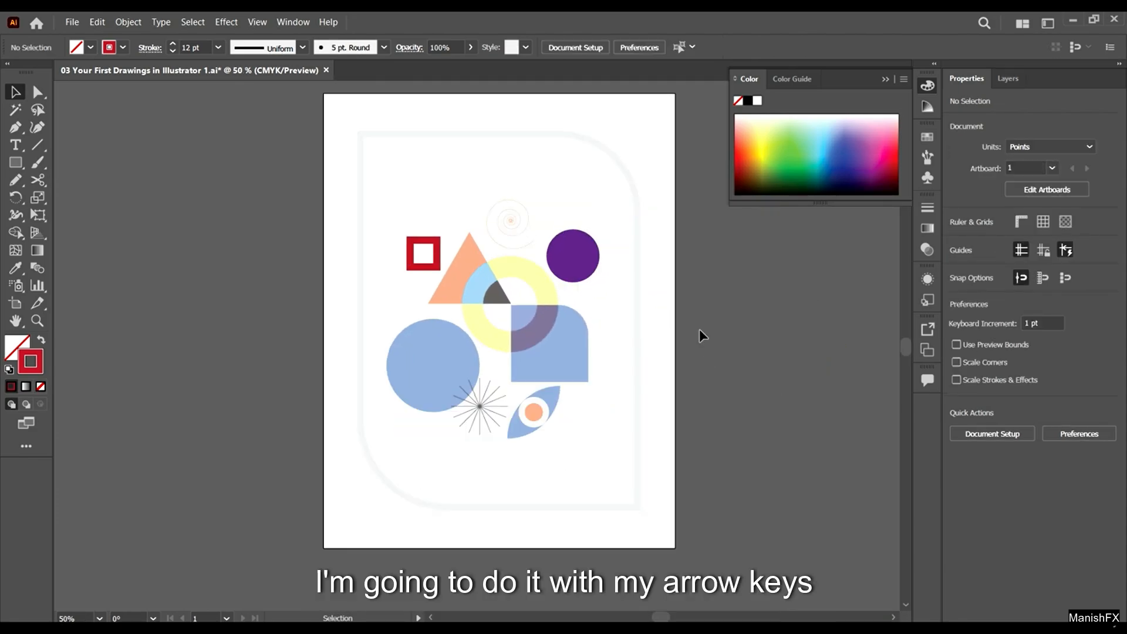
scroll(445, 420, up, 1)
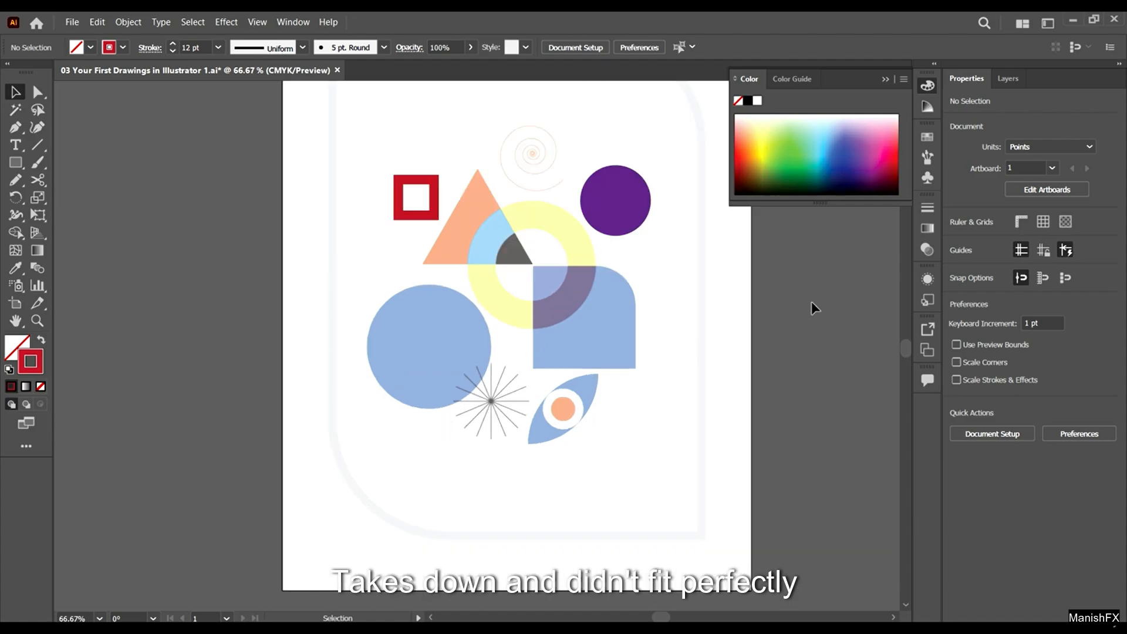
scroll(177, 171, up, 1)
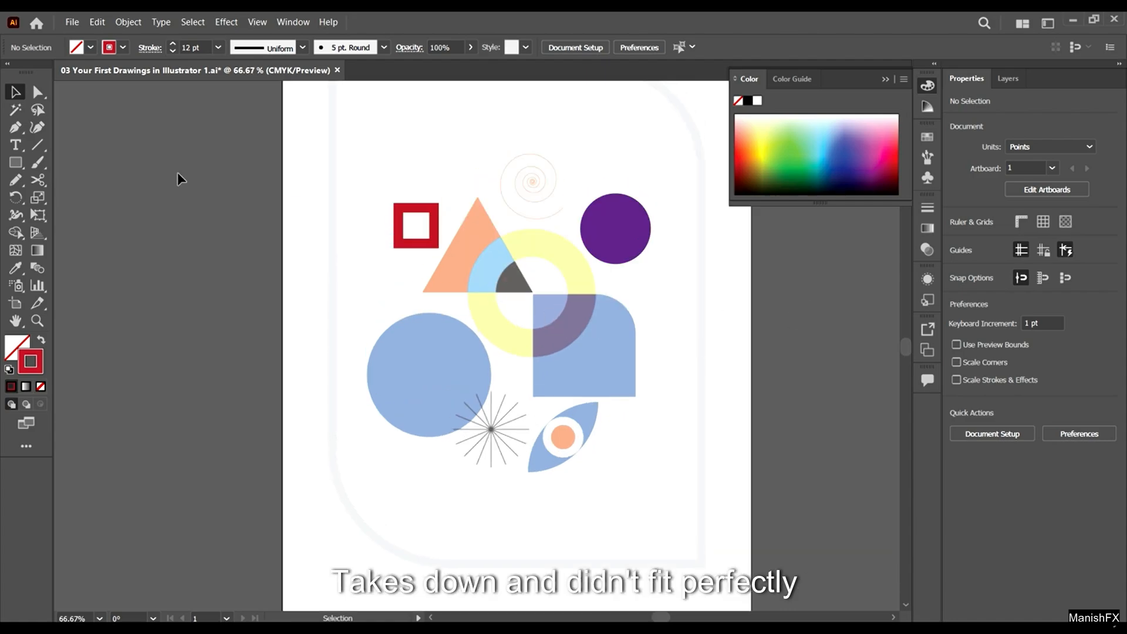
- Draw a vertical line about 96 pt long with the Line Segment tool over the vertical ray of the template's starburst
click(36, 145)
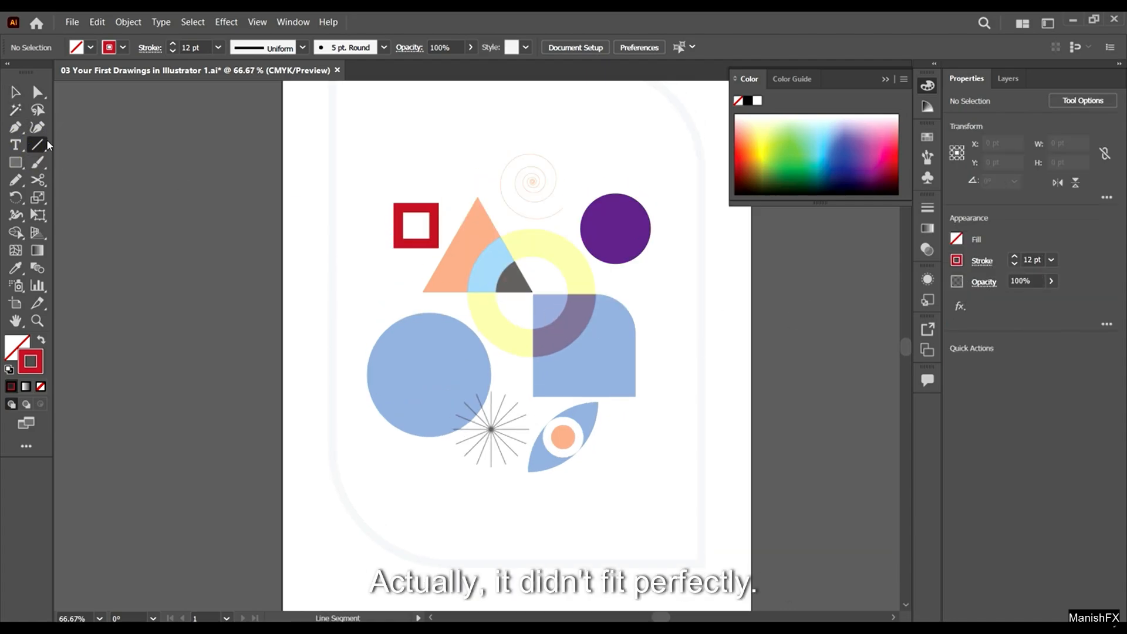
click(41, 150)
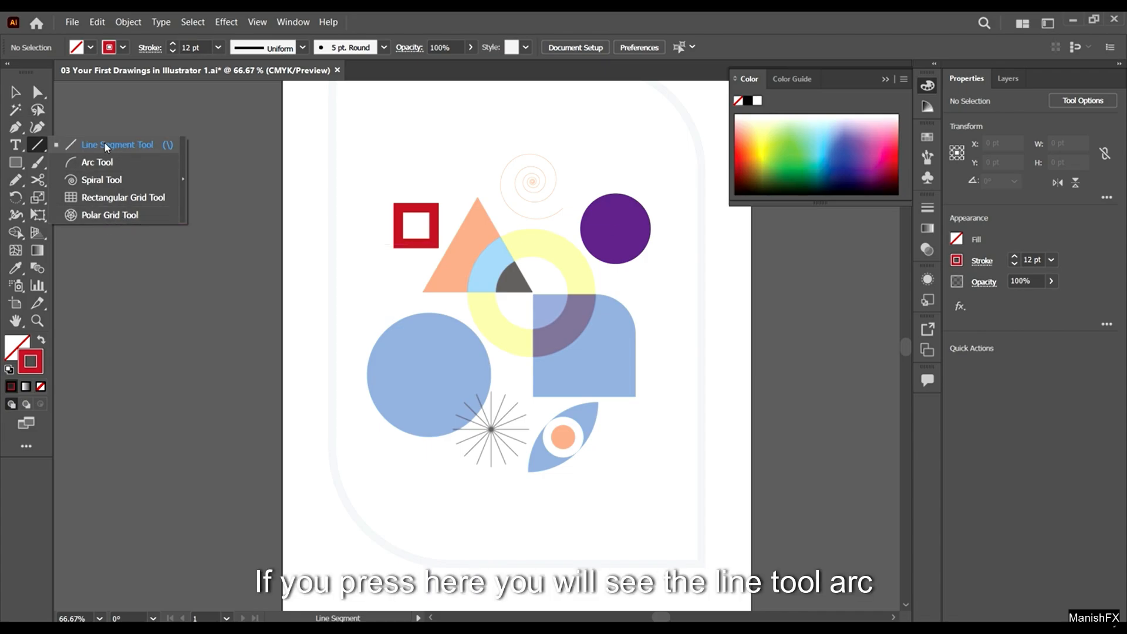
click(39, 147)
scroll(514, 352, down, 4)
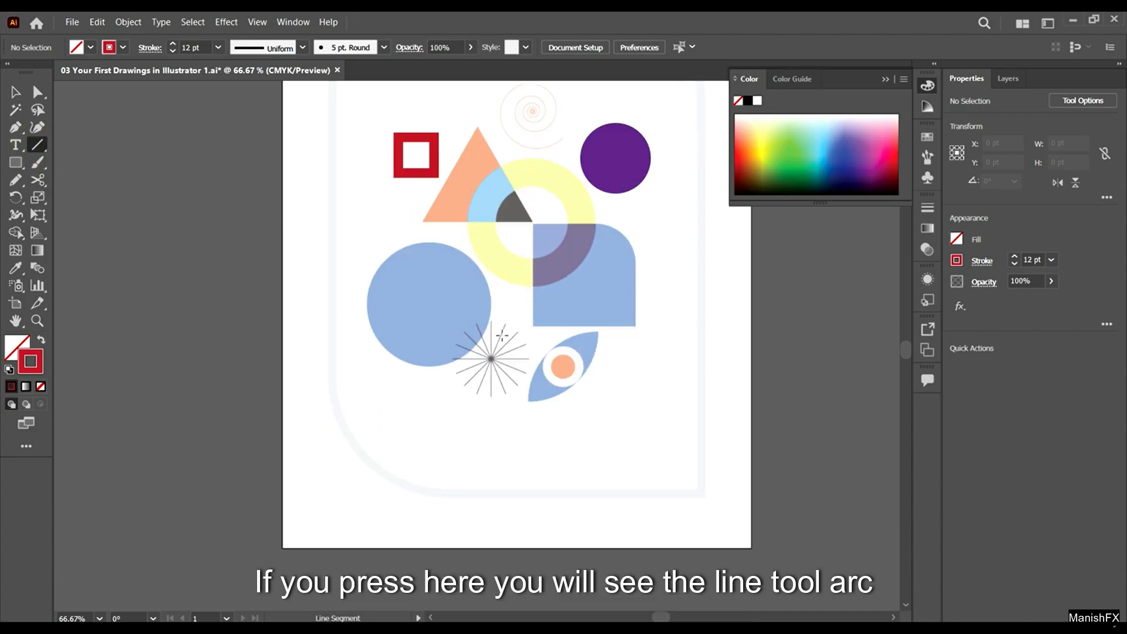
scroll(477, 265, up, 3)
scroll(476, 265, up, 1)
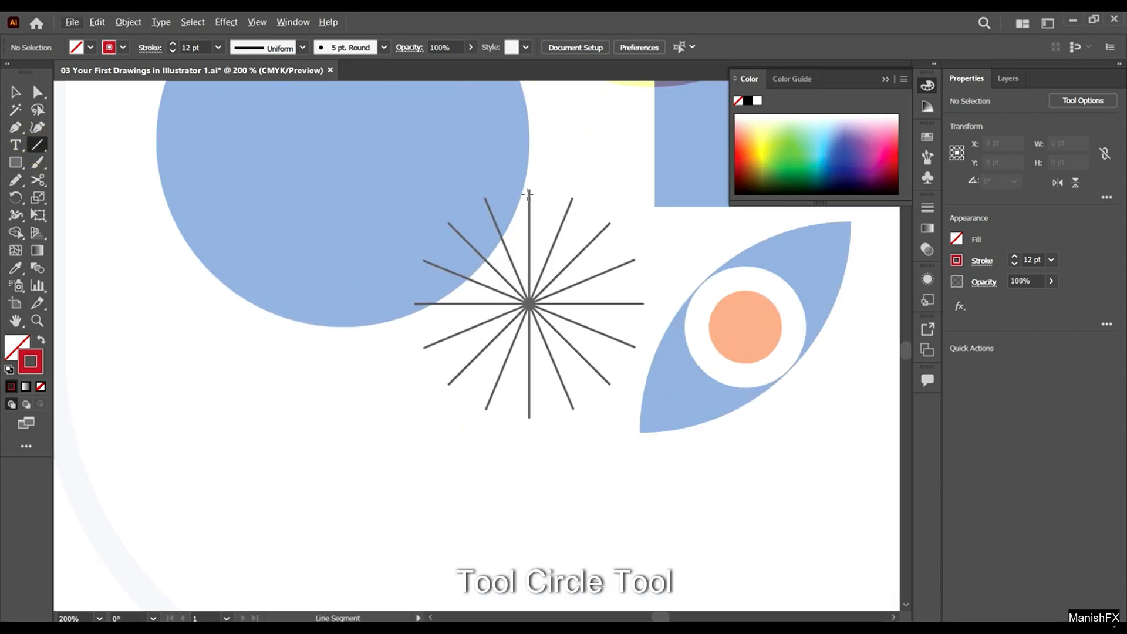
drag(528, 192, 529, 412)
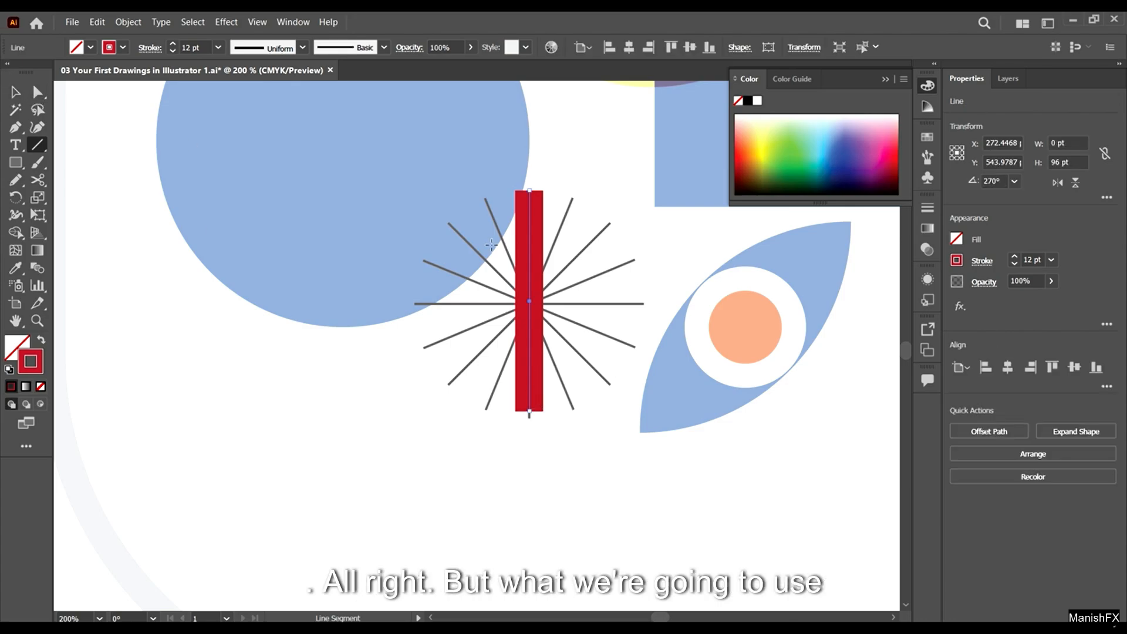
- Extend the line's lower anchor point to the end of the template ray with the Direct Selection tool, making it about 99.2 pt long
scroll(515, 414, up, 5)
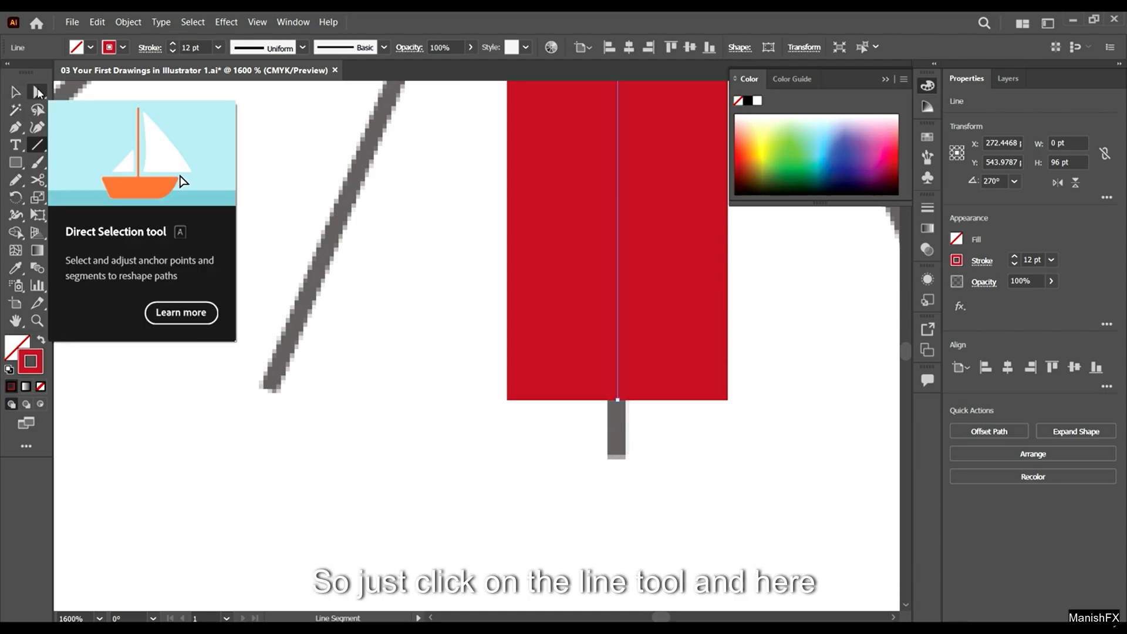
click(37, 92)
mouse_move(683, 469)
mouse_down()
mouse_move(586, 377)
mouse_move(618, 411)
mouse_move(625, 458)
mouse_up()
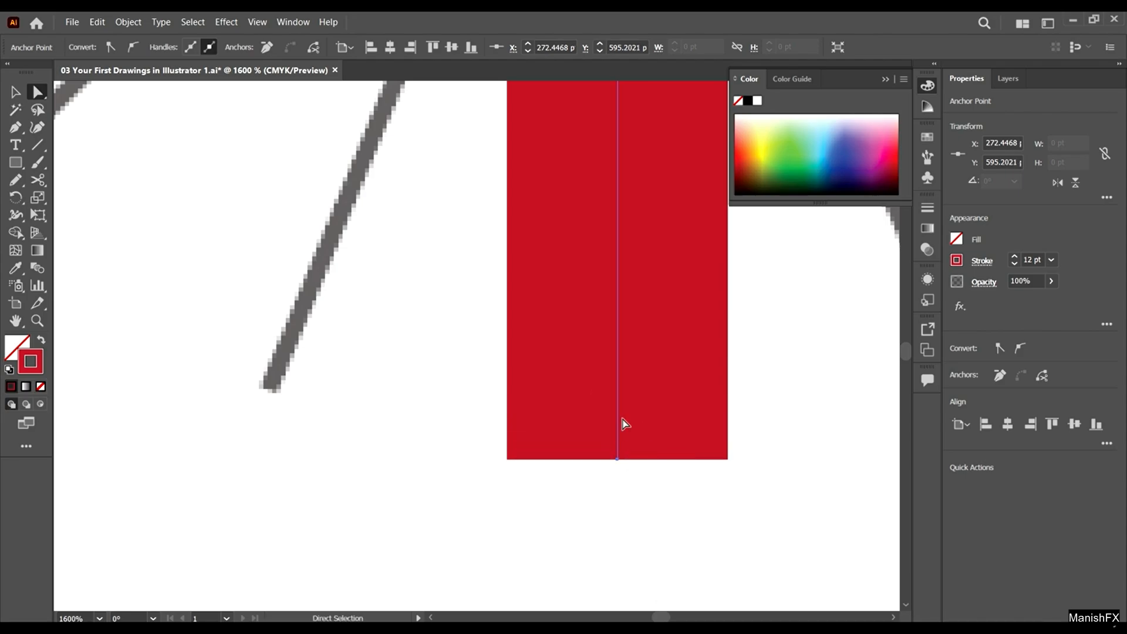
scroll(577, 356, down, 3)
scroll(577, 356, down, 9)
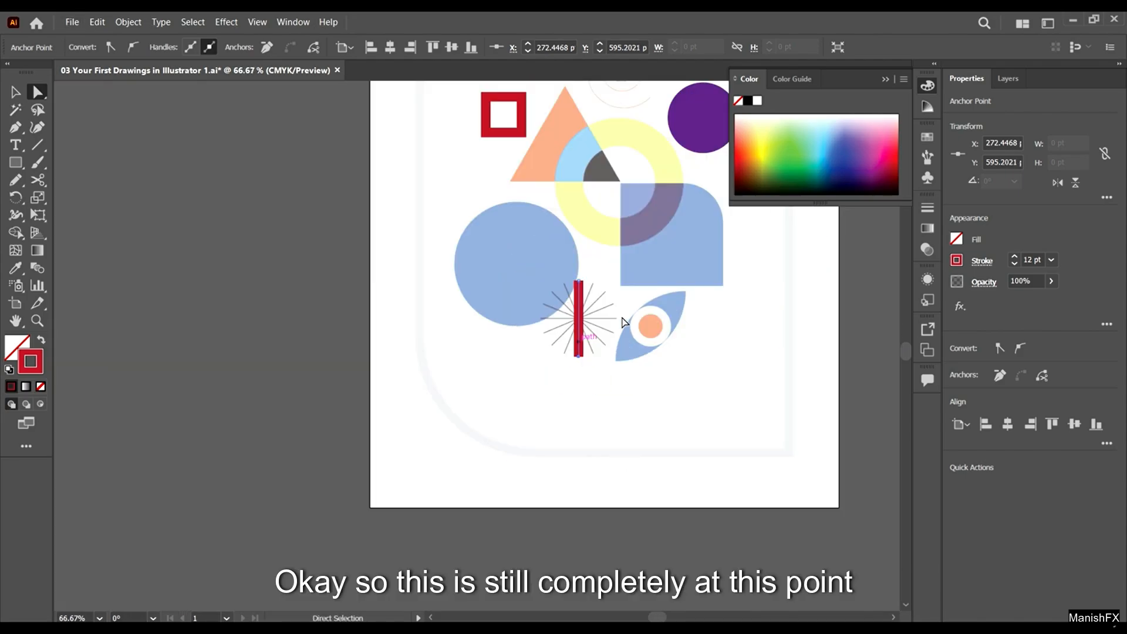
scroll(595, 300, up, 2)
scroll(589, 433, up, 4)
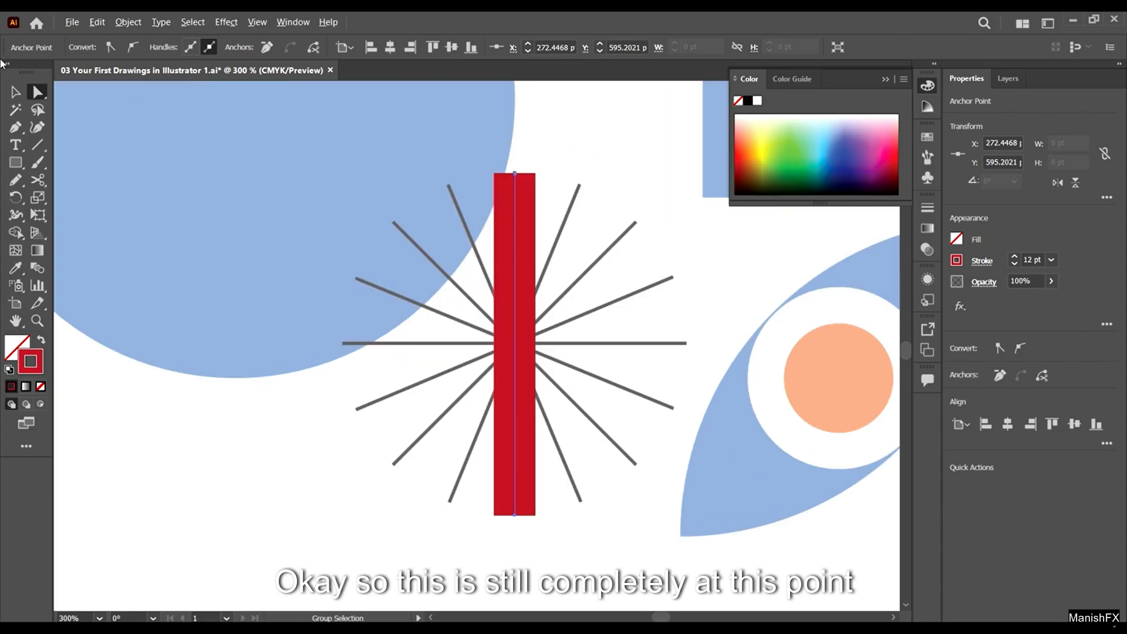
click(15, 91)
click(625, 415)
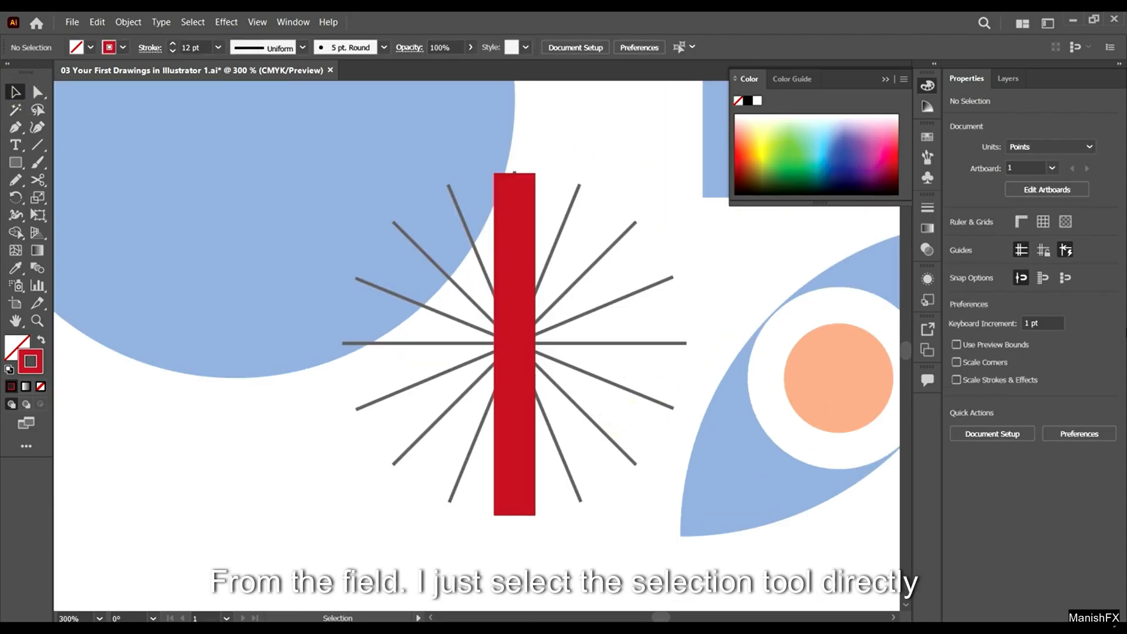
- Stretch the line's upper end to the tip of the template ray, making the line about 99.9 pt long
click(514, 304)
scroll(506, 151, up, 2)
scroll(509, 154, up, 6)
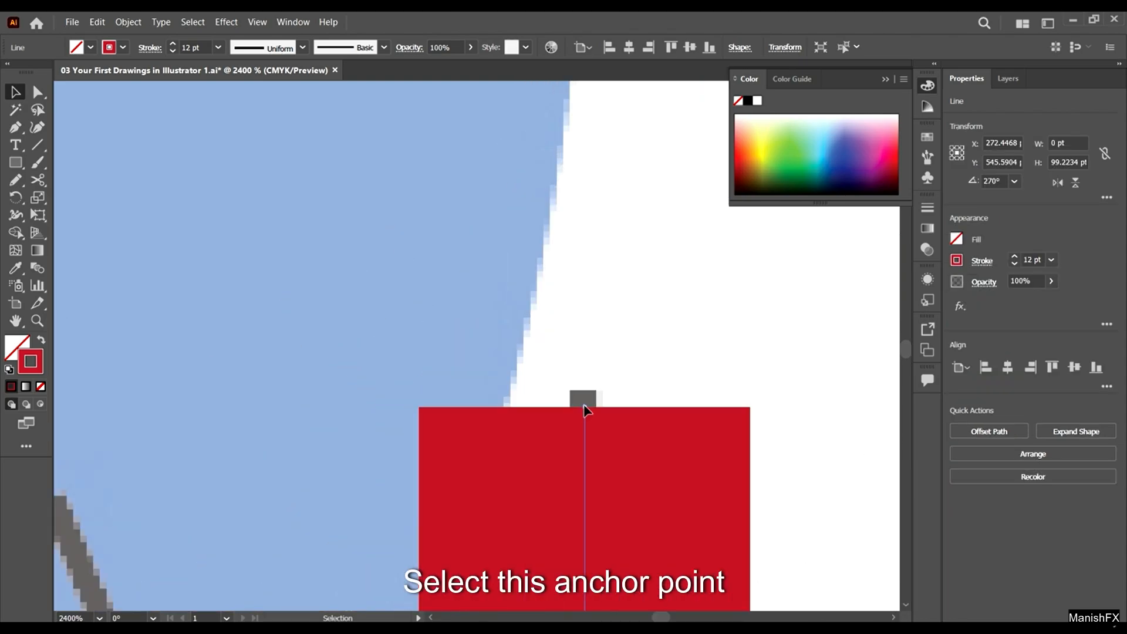
drag(524, 205, 524, 206)
drag(583, 406, 582, 392)
scroll(576, 367, down, 3)
scroll(577, 364, down, 4)
scroll(615, 339, down, 3)
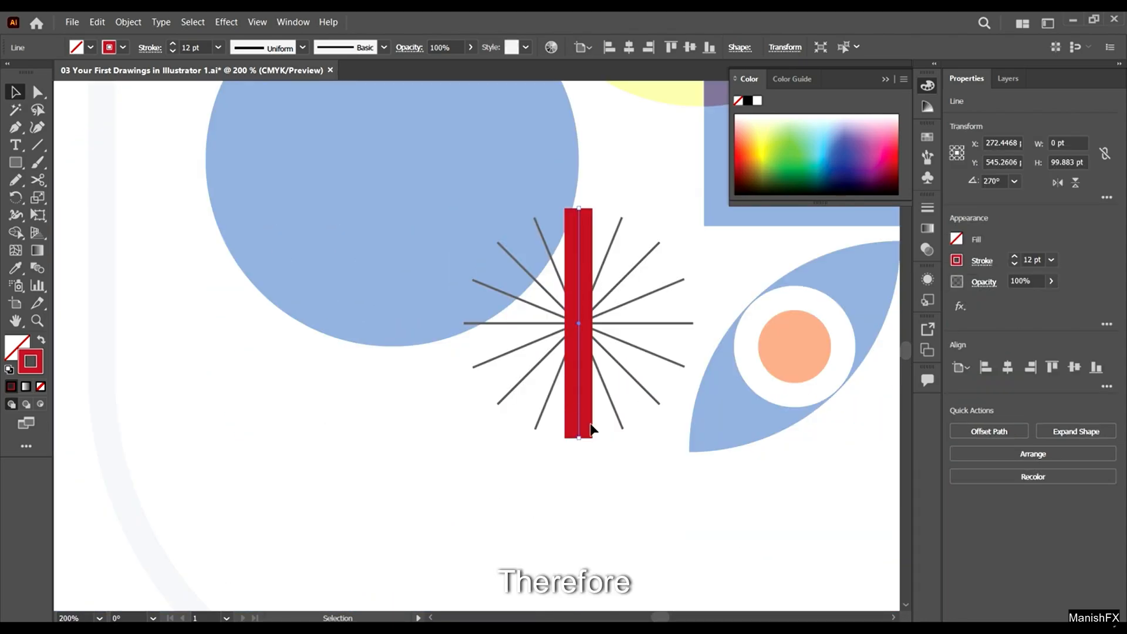
scroll(590, 419, up, 5)
scroll(588, 417, down, 1)
scroll(589, 417, down, 5)
scroll(589, 287, up, 2)
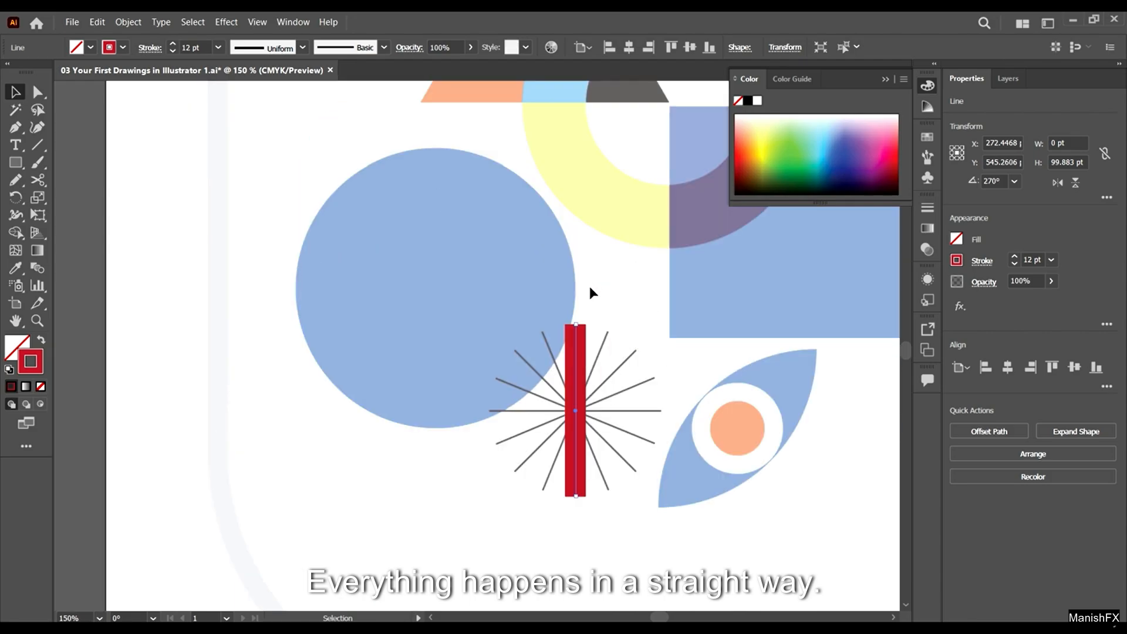
- Reduce the vertical line's stroke weight to 1 pt to match the thickness of the template ray
scroll(560, 439, up, 3)
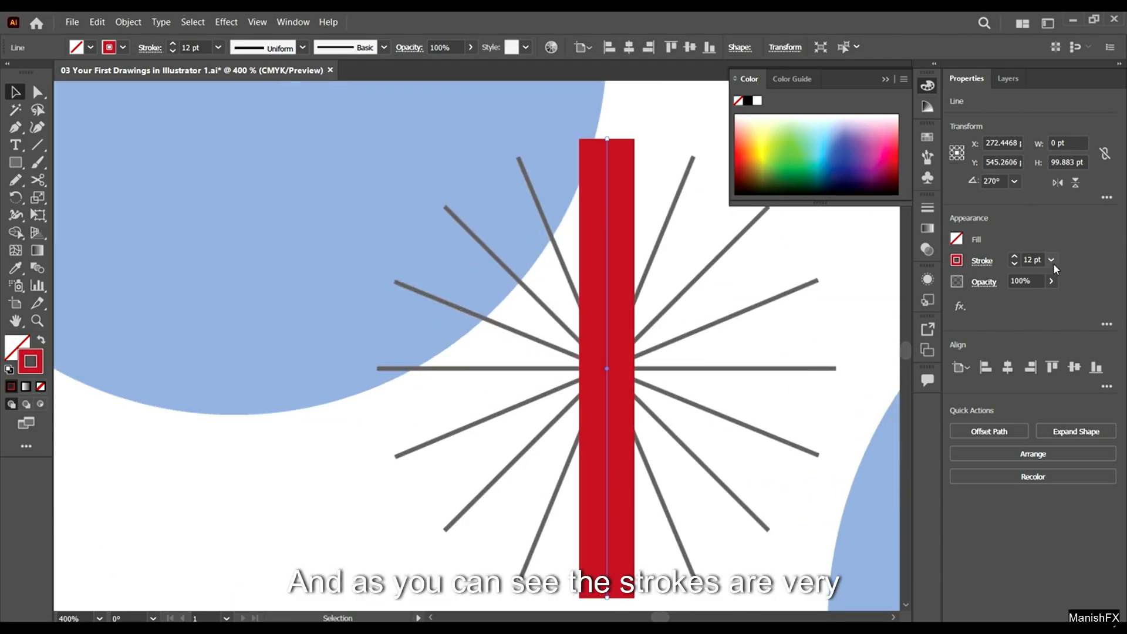
click(1015, 263)
click(1015, 262)
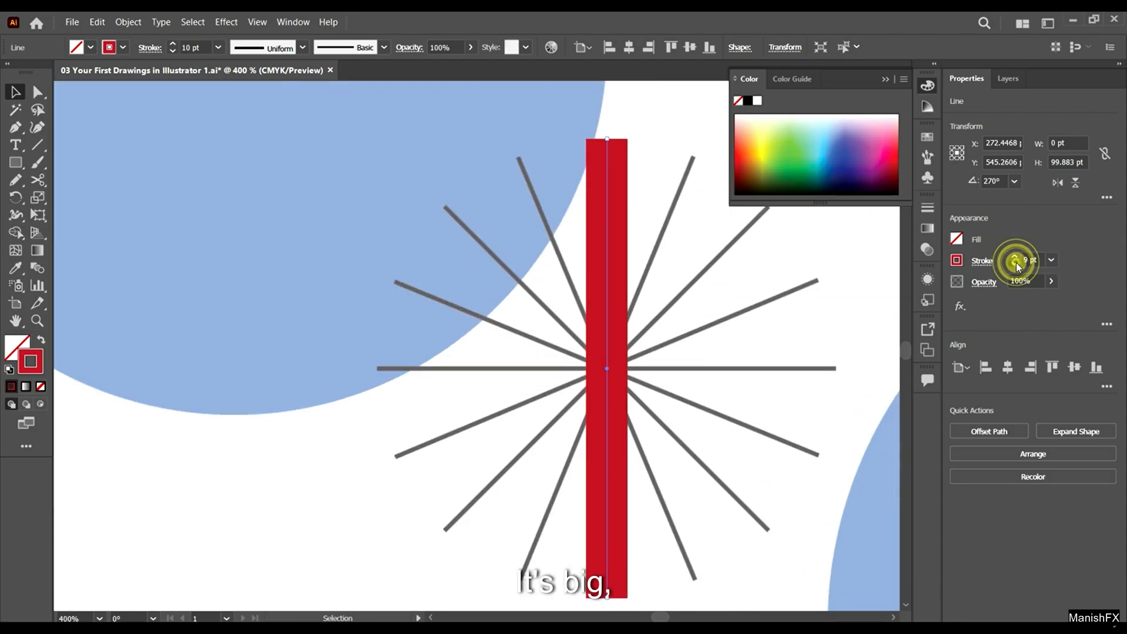
click(1015, 263)
click(1014, 263)
click(1015, 263)
click(1014, 263)
click(1015, 263)
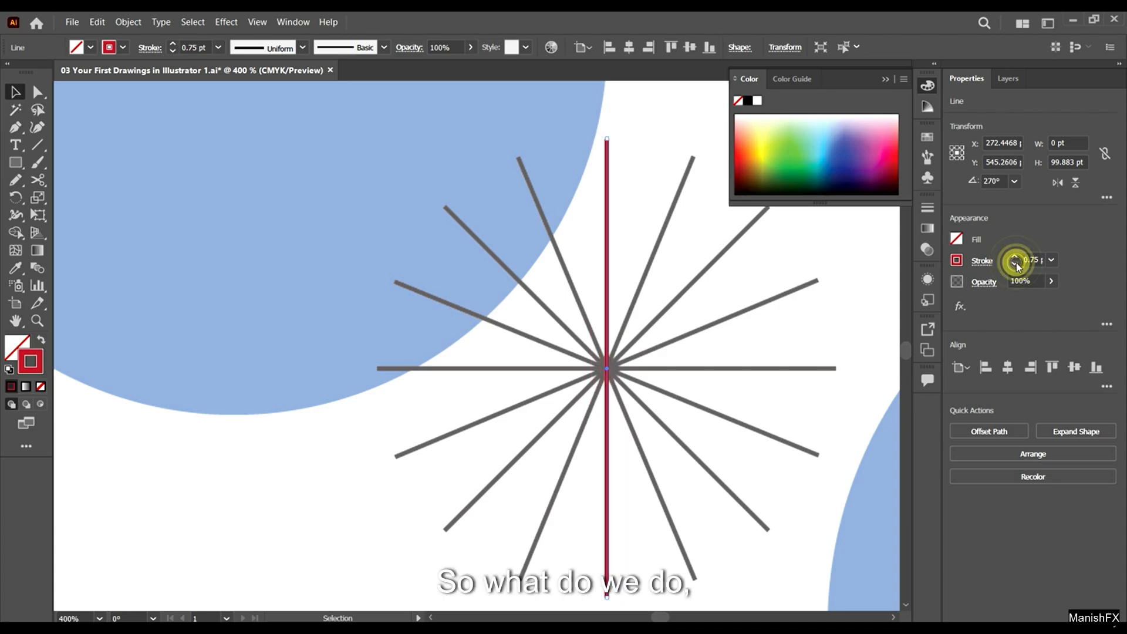
click(1015, 257)
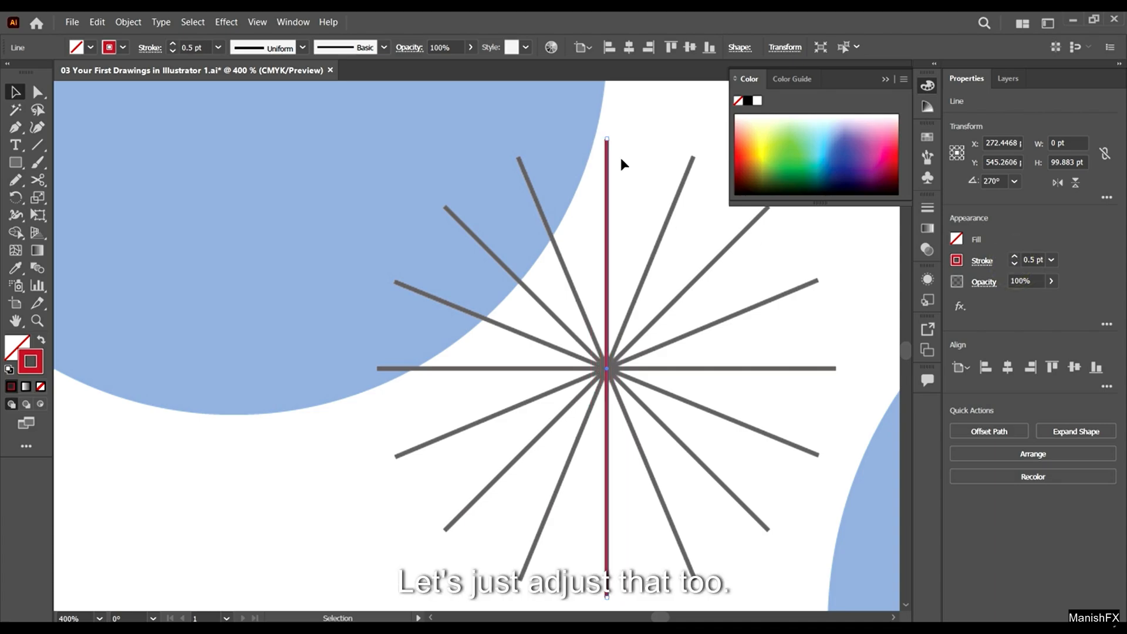
scroll(615, 119, up, 5)
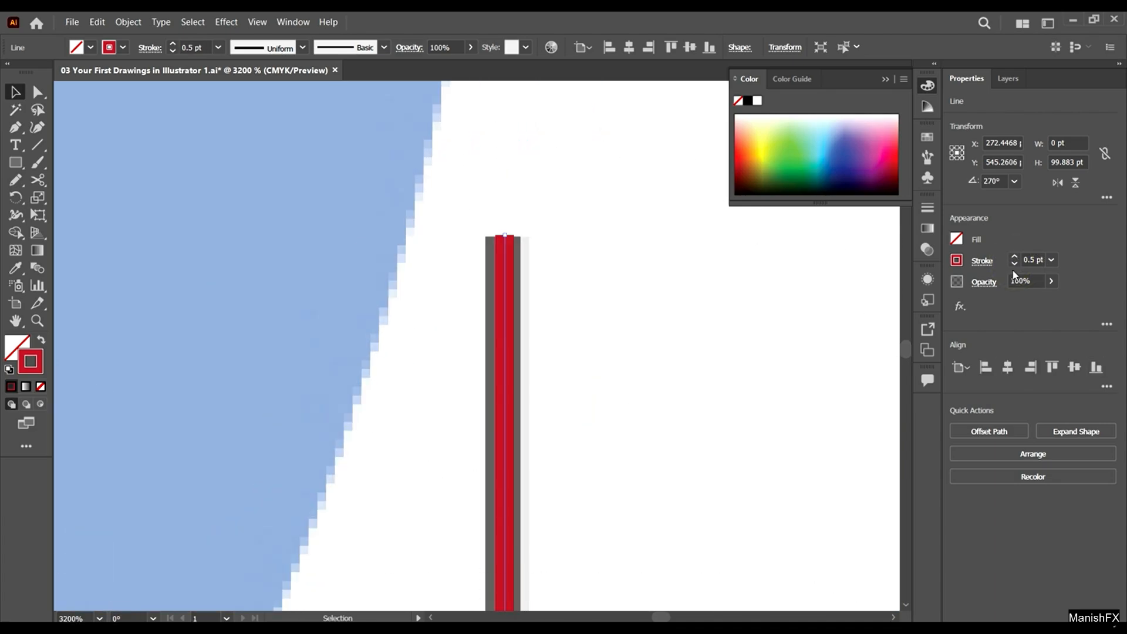
click(1013, 257)
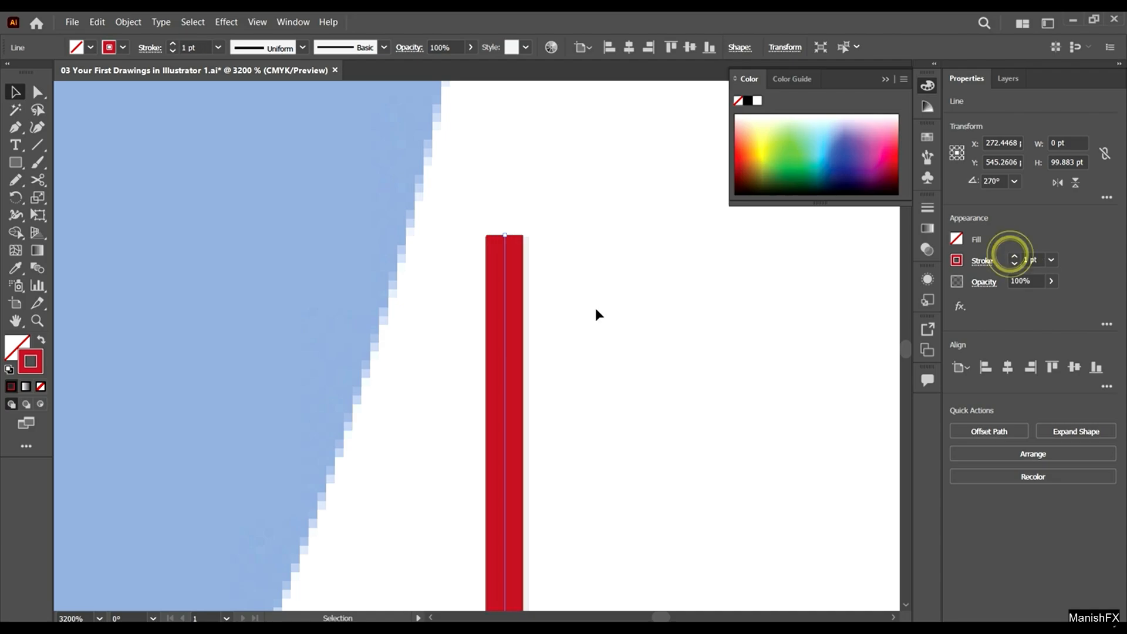
scroll(522, 276, down, 5)
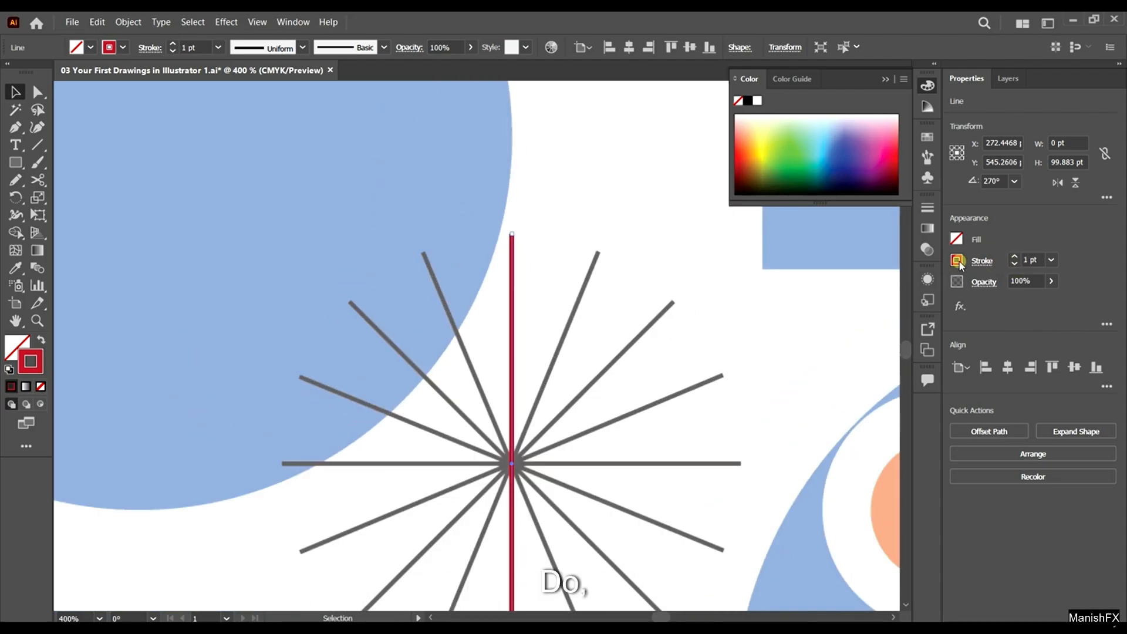
- Change the vertical line's stroke colour to black and deselect it
click(957, 260)
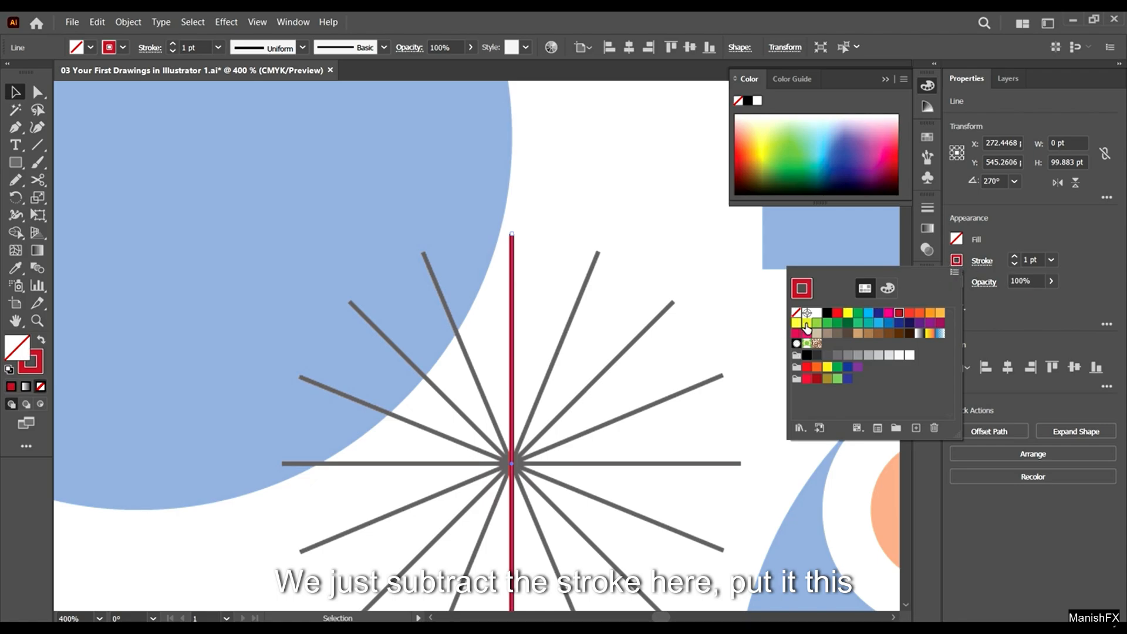
click(827, 312)
scroll(379, 359, down, 1)
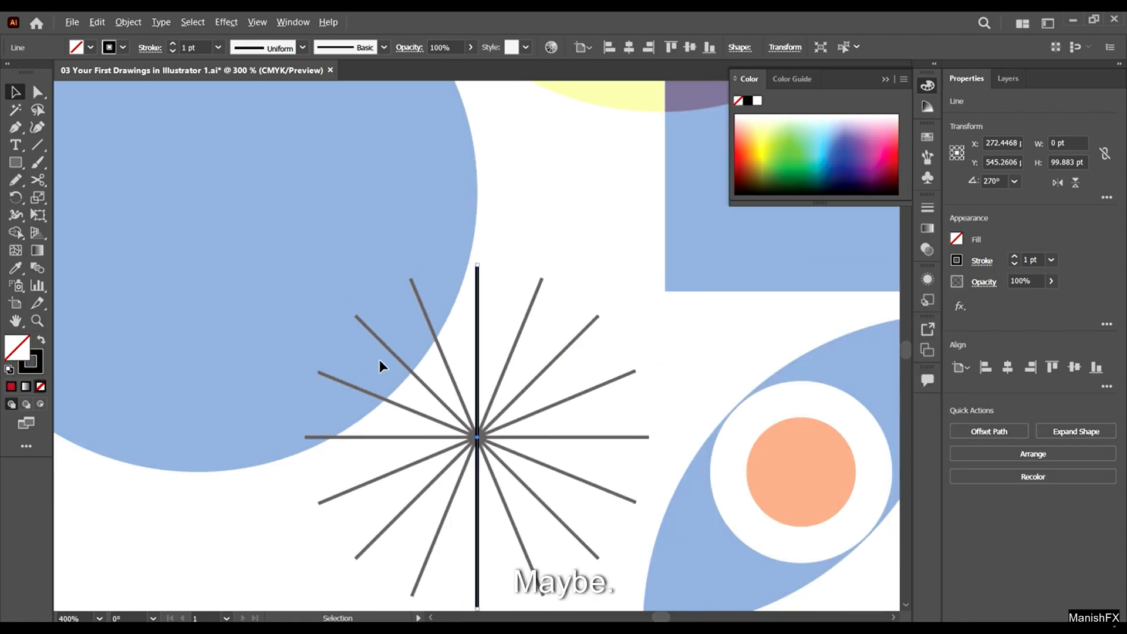
scroll(571, 382, down, 2)
click(571, 379)
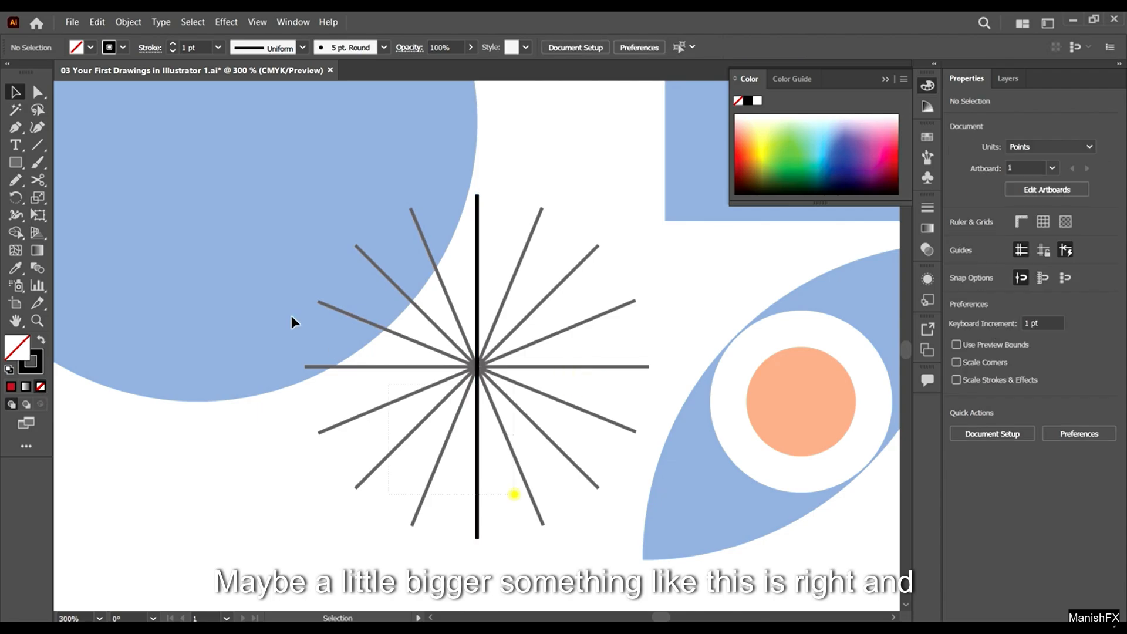
- Copy the black vertical line and paste the duplicate in place over the original
click(478, 355)
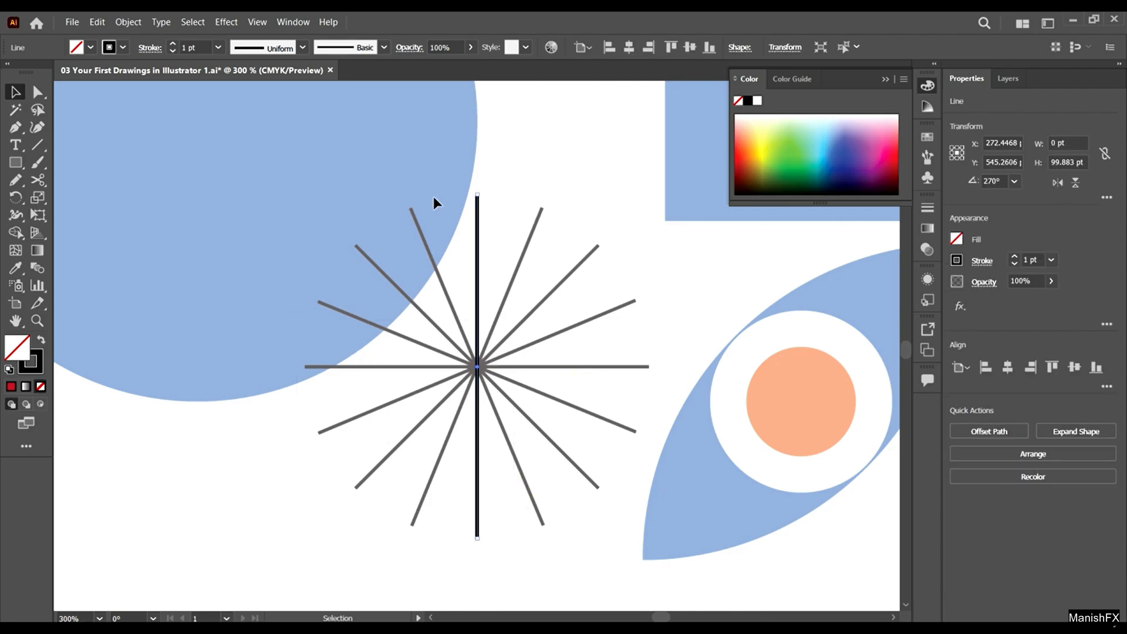
scroll(481, 230, down, 3)
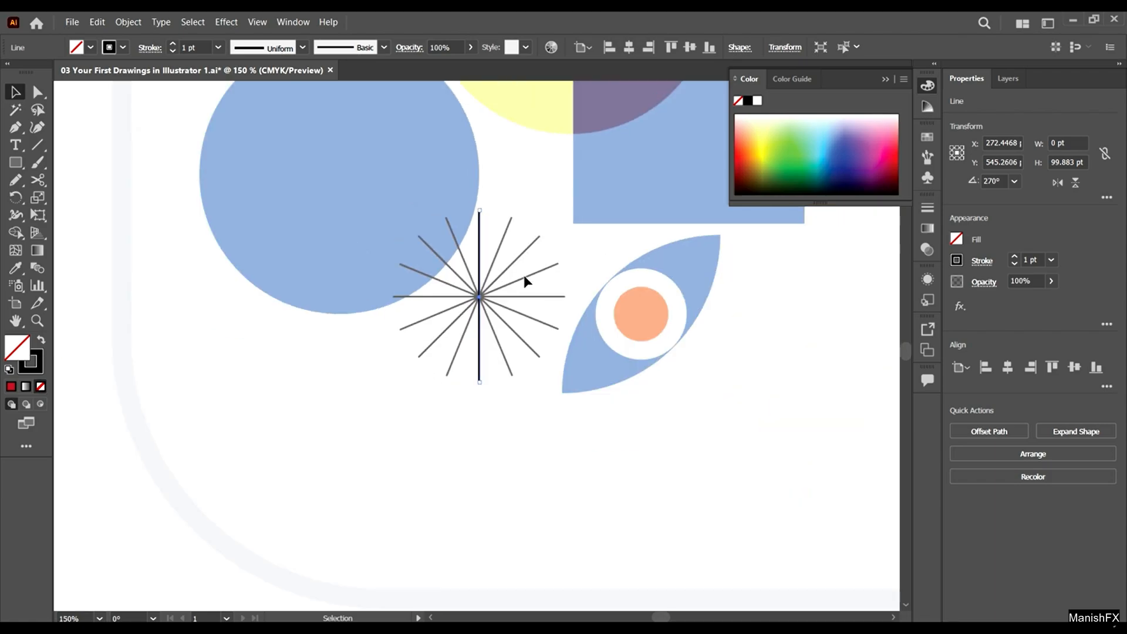
scroll(456, 270, up, 5)
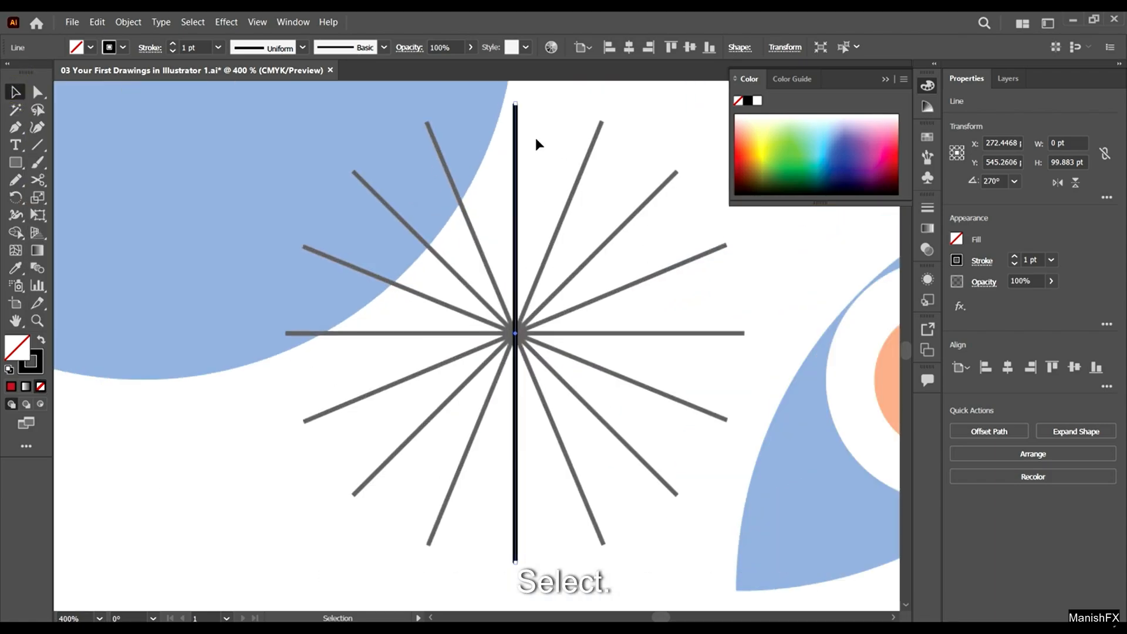
click(614, 184)
click(616, 271)
scroll(617, 223, up, 1)
drag(573, 222, 494, 172)
click(97, 24)
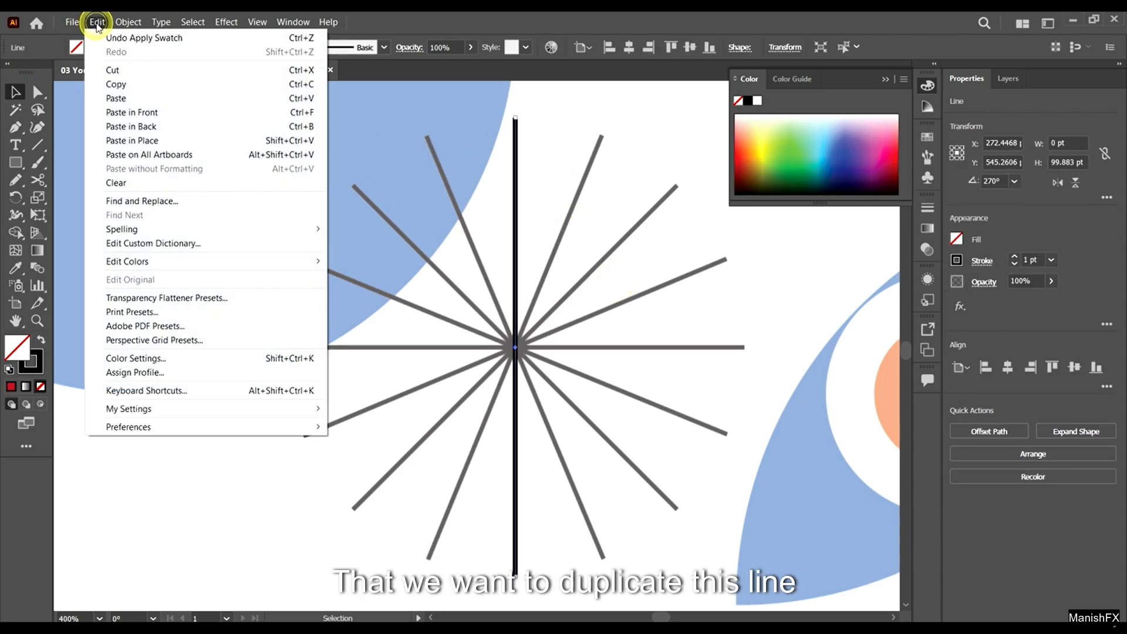
click(120, 85)
click(97, 22)
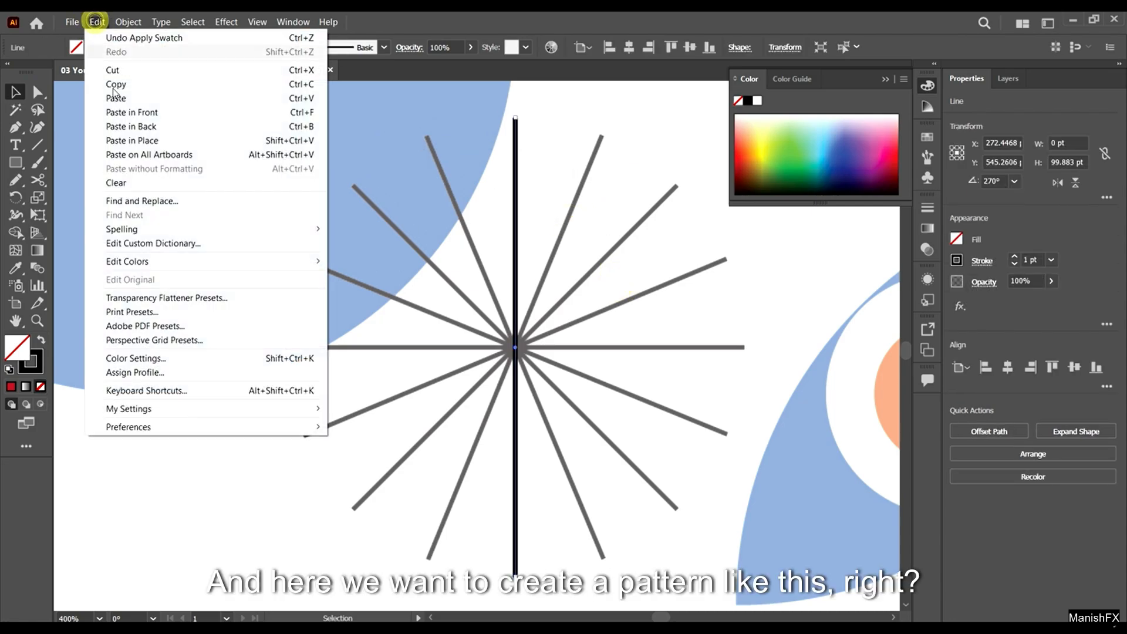
click(157, 141)
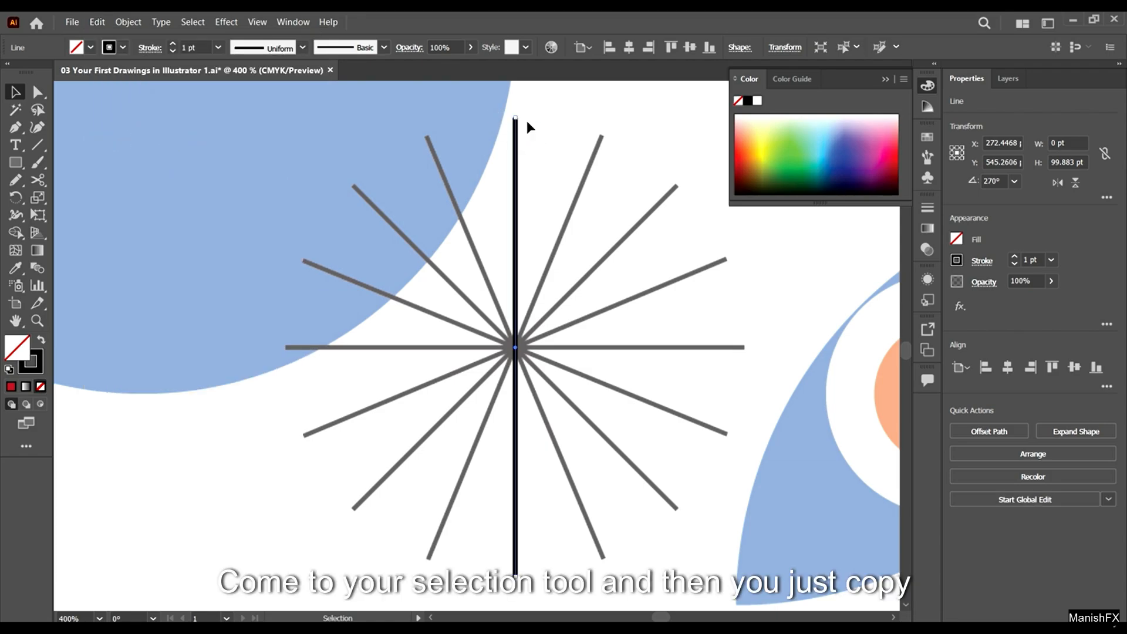
- Rotate the pasted duplicate of the vertical black line by 90 degrees to cover the starburst's horizontal template ray
scroll(533, 198, up, 5)
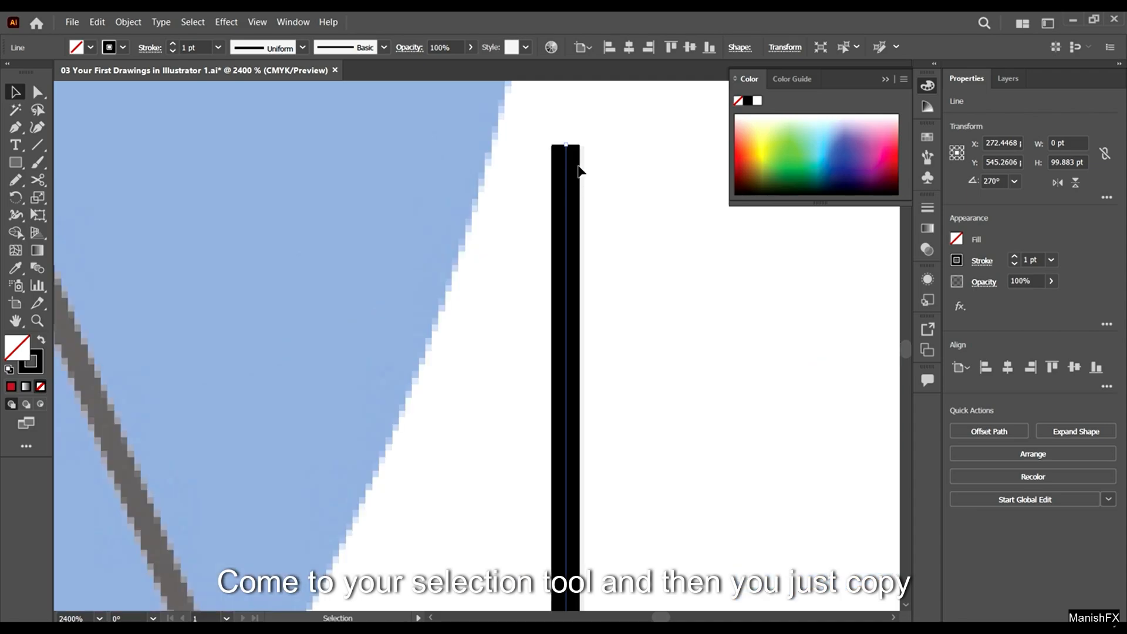
scroll(566, 199, down, 8)
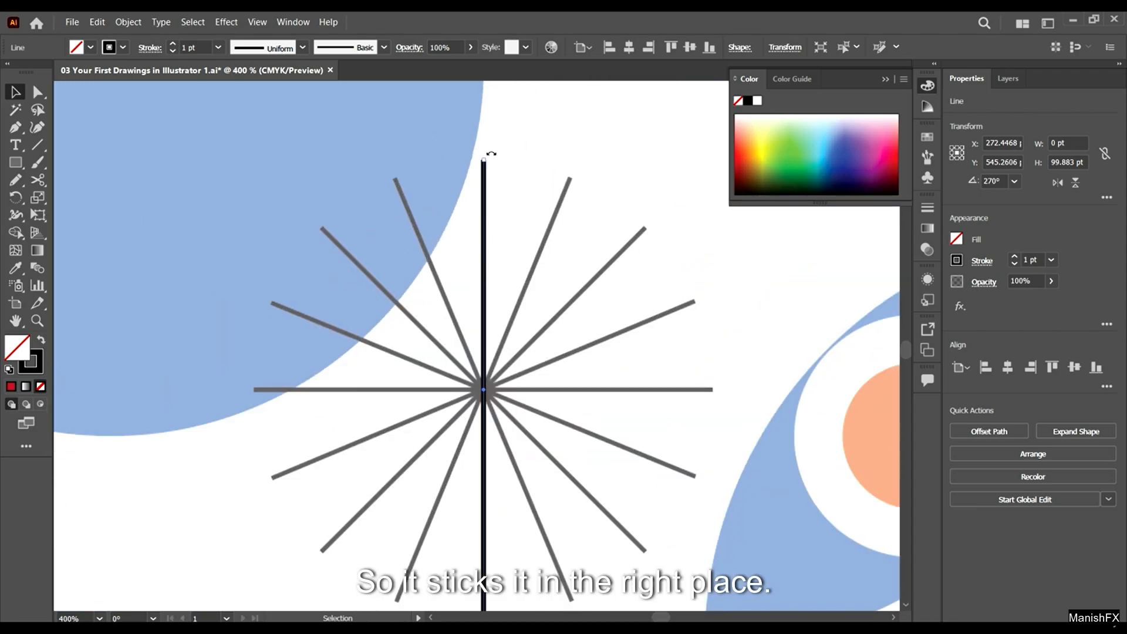
scroll(490, 141, down, 2)
scroll(491, 123, up, 1)
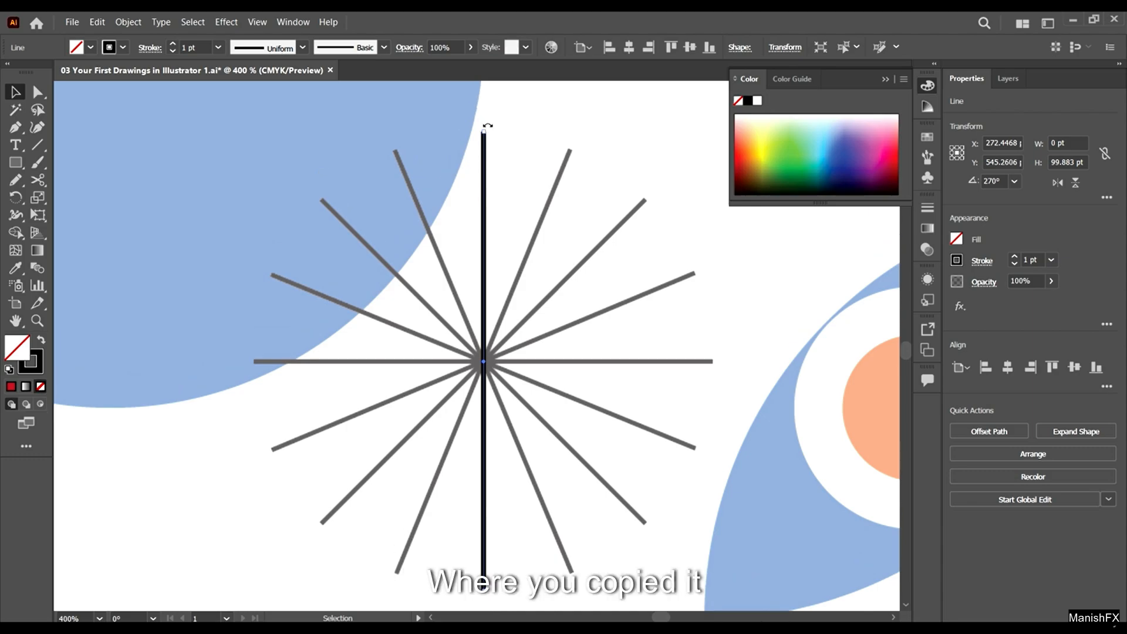
drag(487, 126, 703, 356)
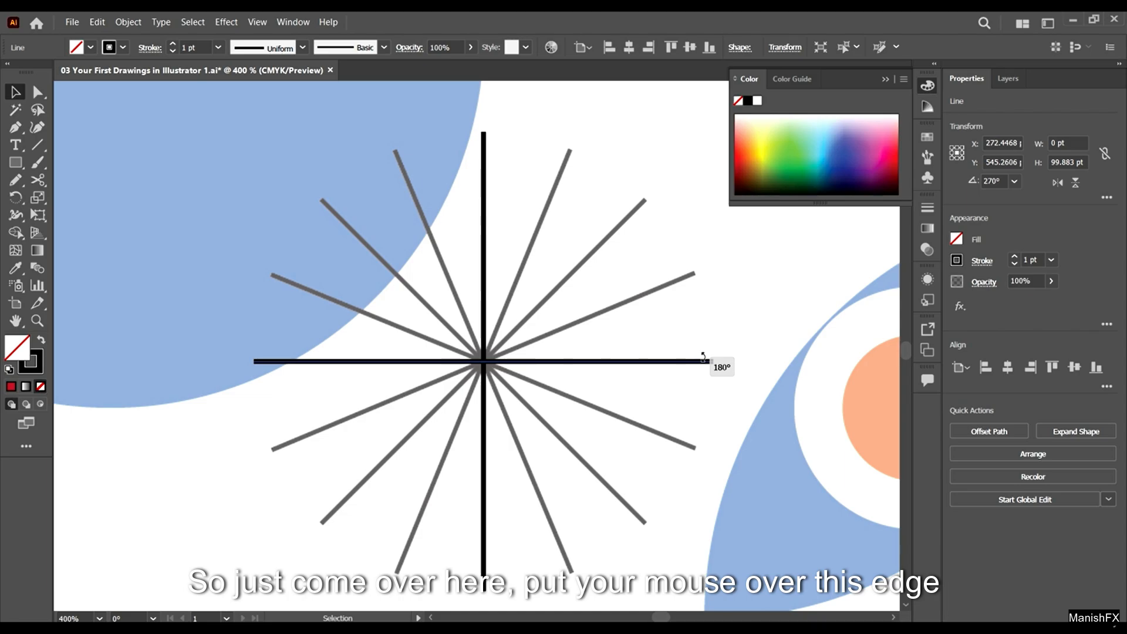
drag(703, 356, 736, 378)
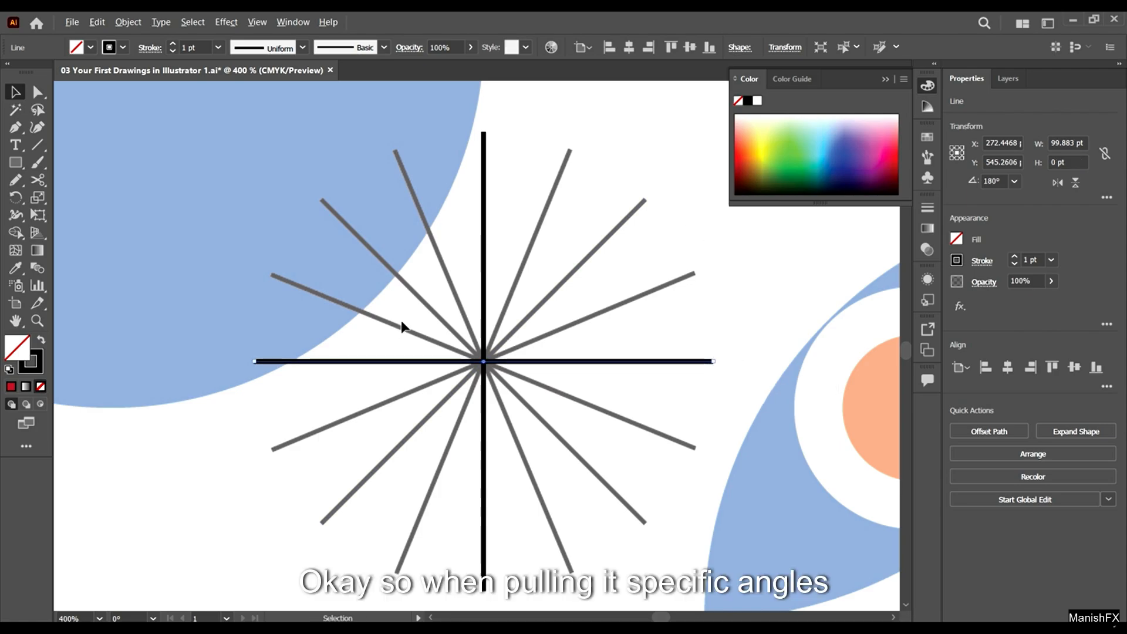
- Select both the vertical and horizontal black lines, copy them and paste the duplicates in place
scroll(401, 320, down, 3)
scroll(413, 318, up, 3)
scroll(498, 408, down, 5)
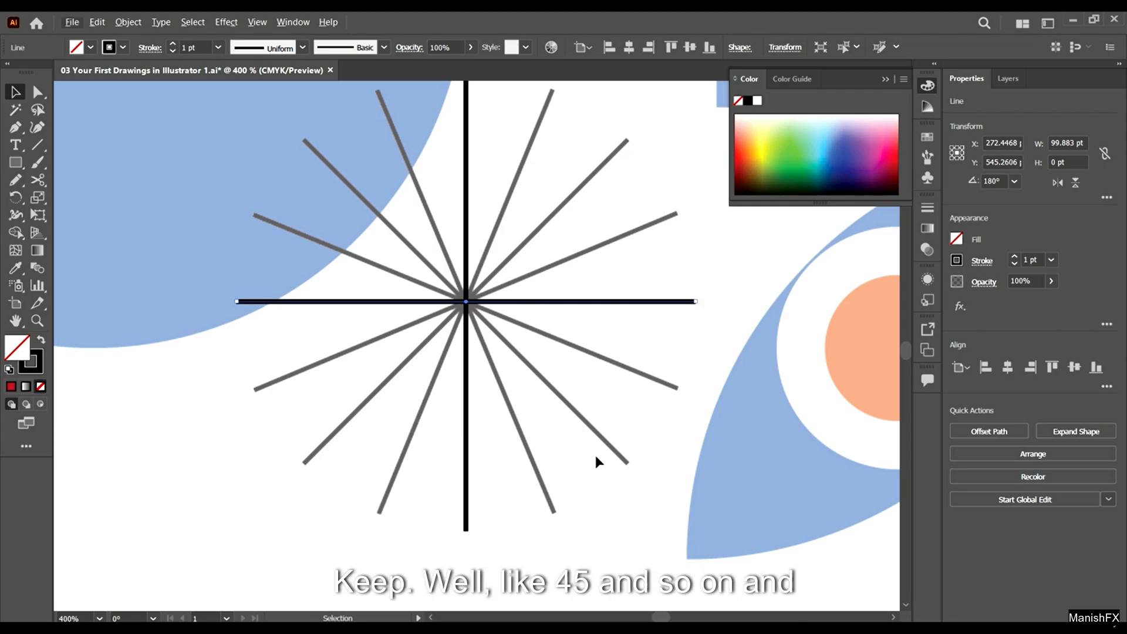
drag(595, 456, 294, 165)
scroll(529, 316, up, 1)
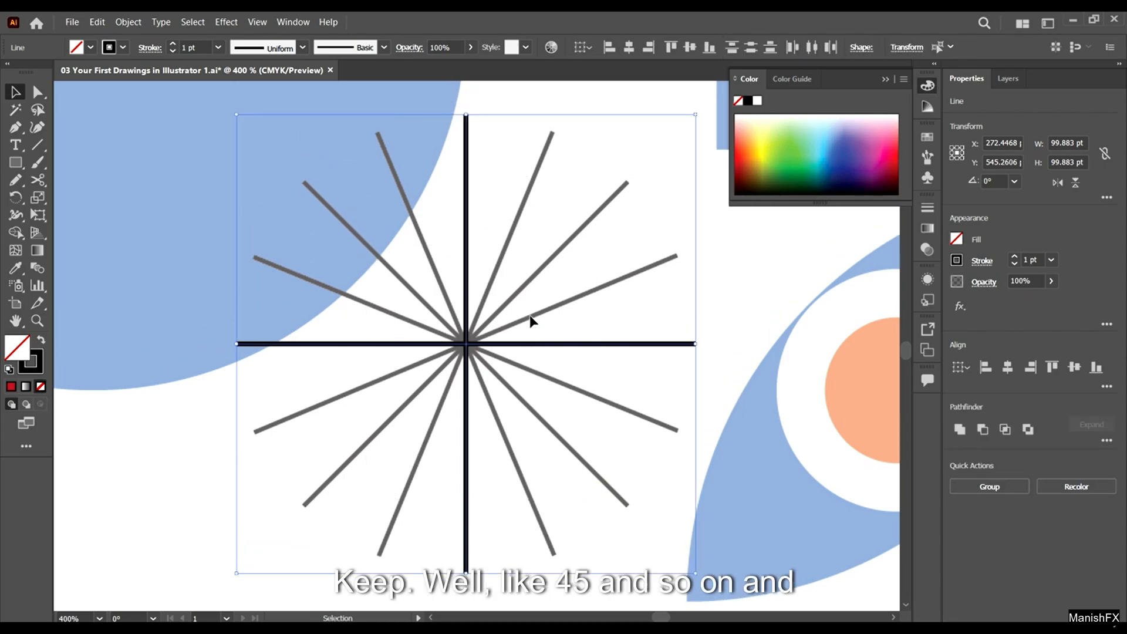
click(97, 22)
click(135, 82)
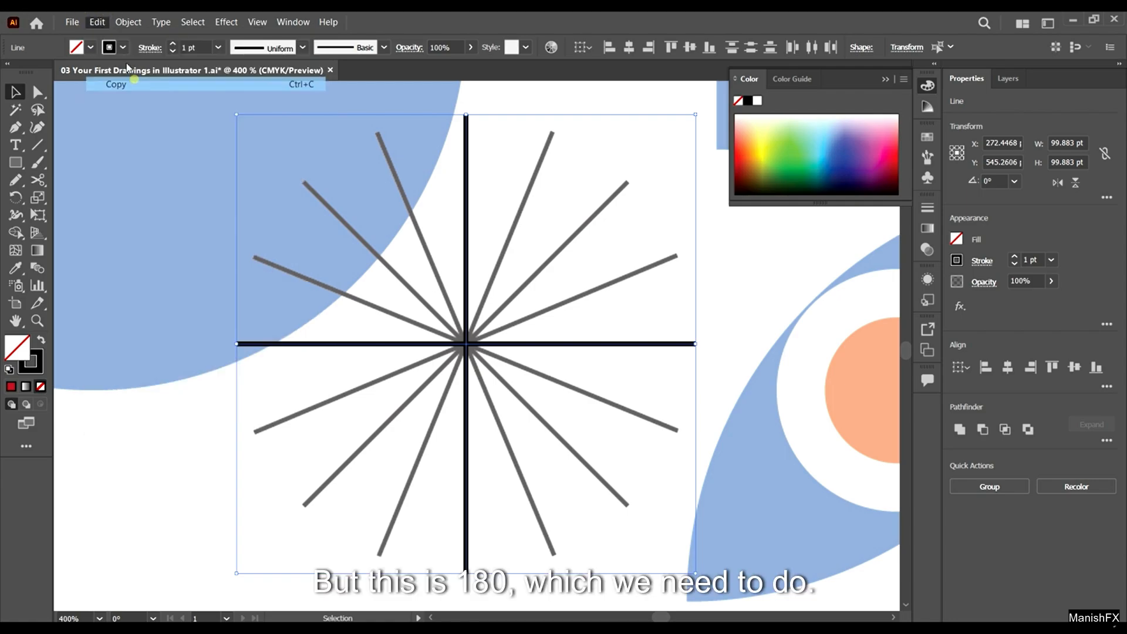
click(97, 22)
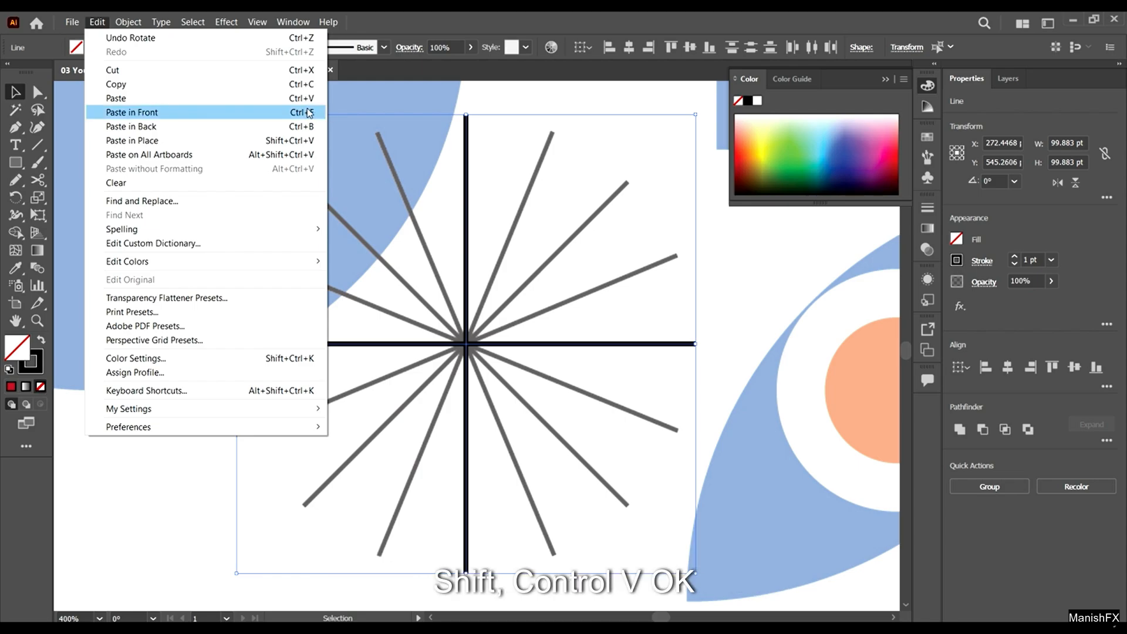
click(304, 143)
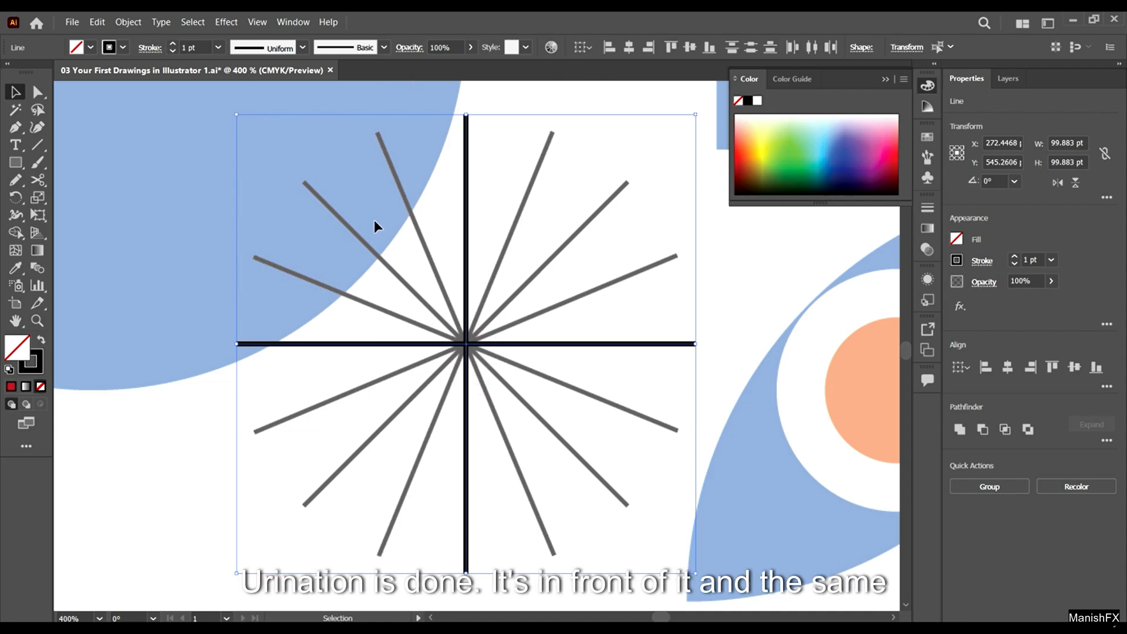
click(126, 22)
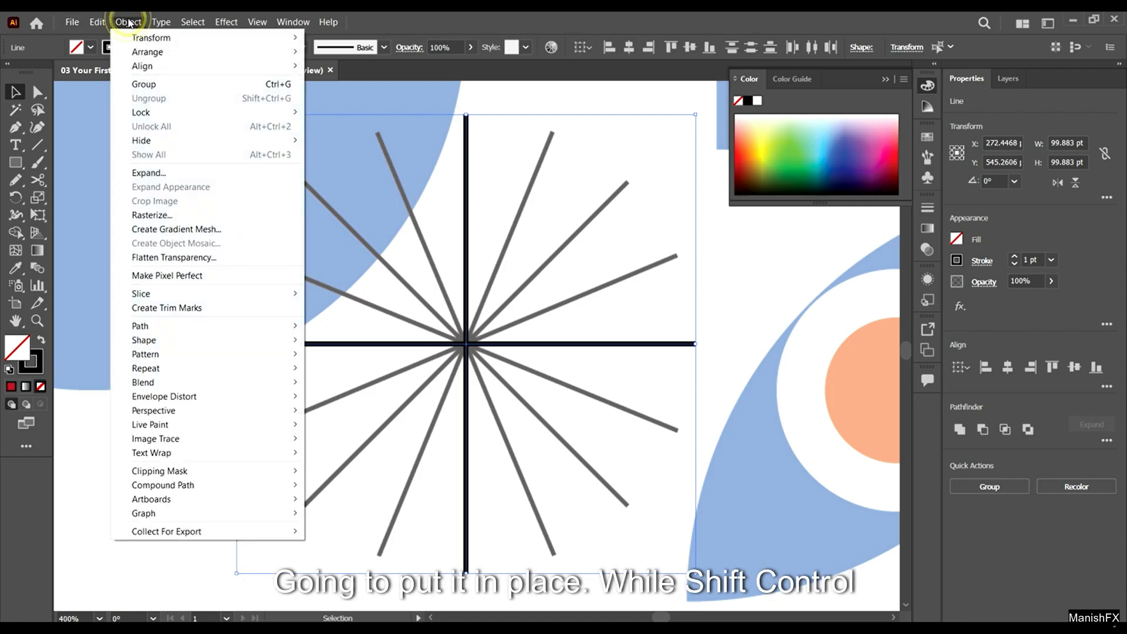
click(533, 17)
- Move the pasted cross off the original lines to reveal the duplicate, and undo the move
scroll(465, 289, down, 5)
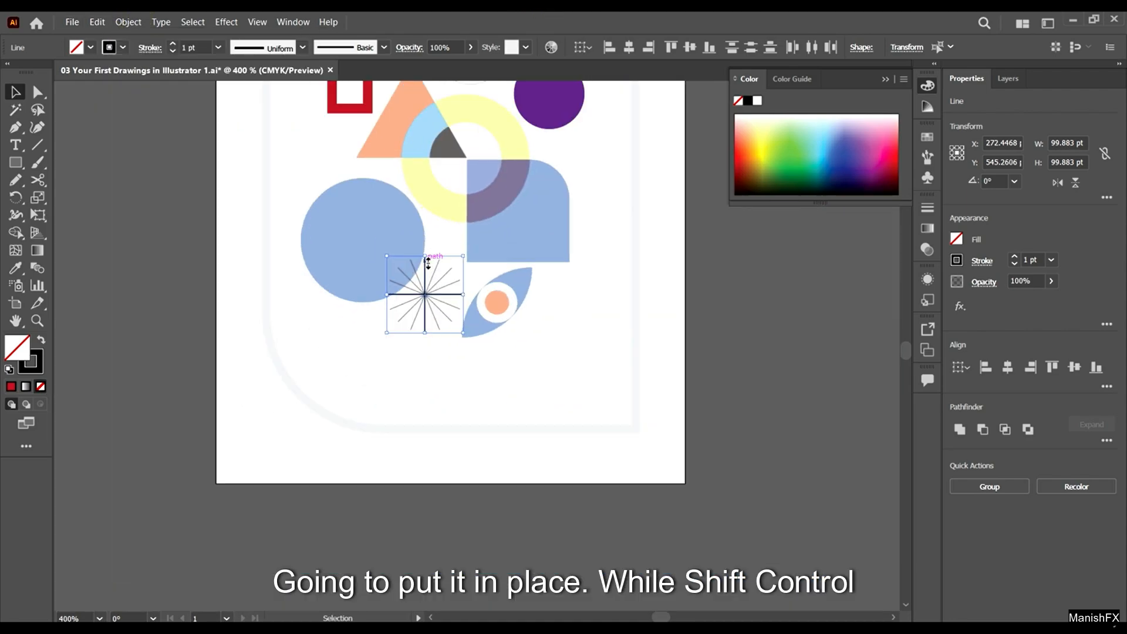
scroll(427, 264, up, 6)
drag(529, 498, 465, 533)
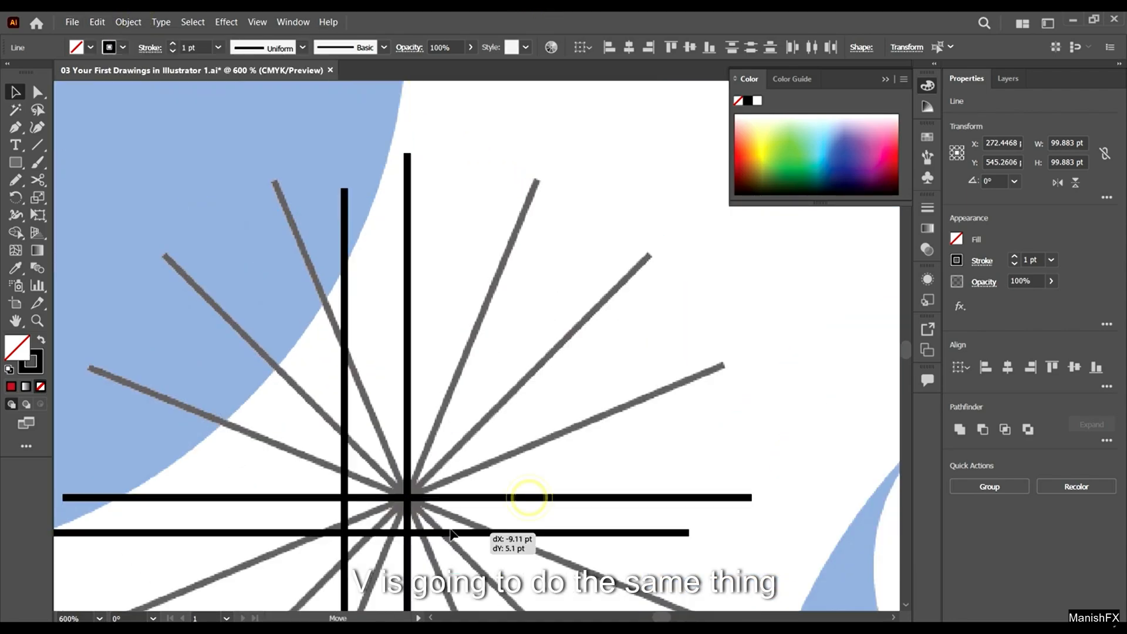
scroll(537, 392, down, 3)
key(ctrl+z)
- Rotate the pasted cross by 45 degrees so its lines cover the diagonal template rays
key(v)
scroll(515, 422, up, 3)
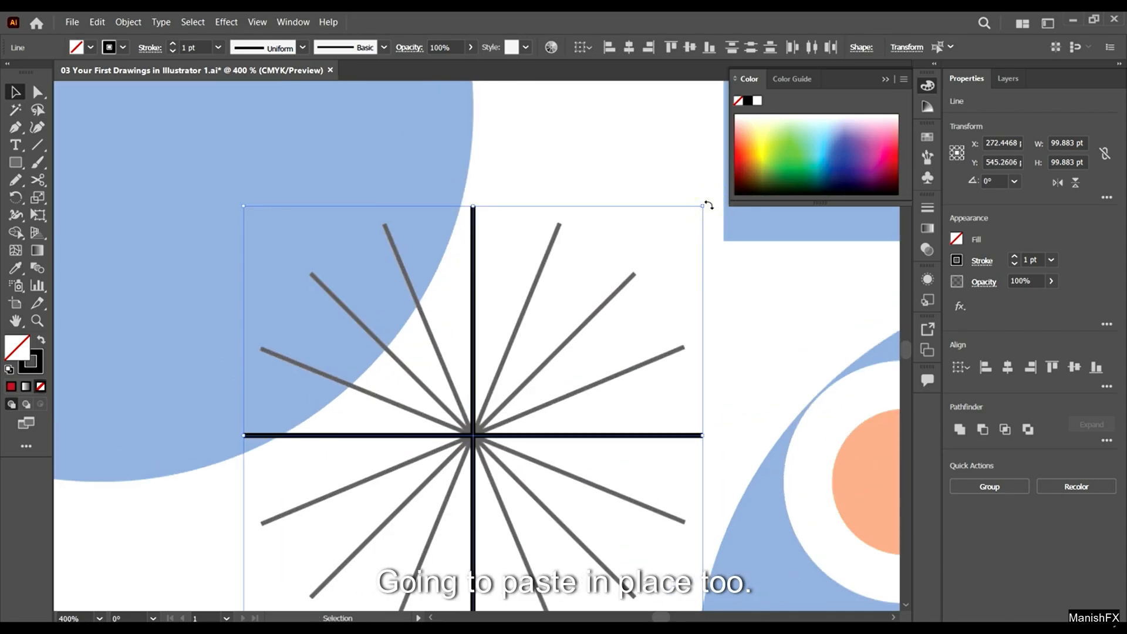
drag(708, 205, 760, 364)
scroll(575, 288, down, 2)
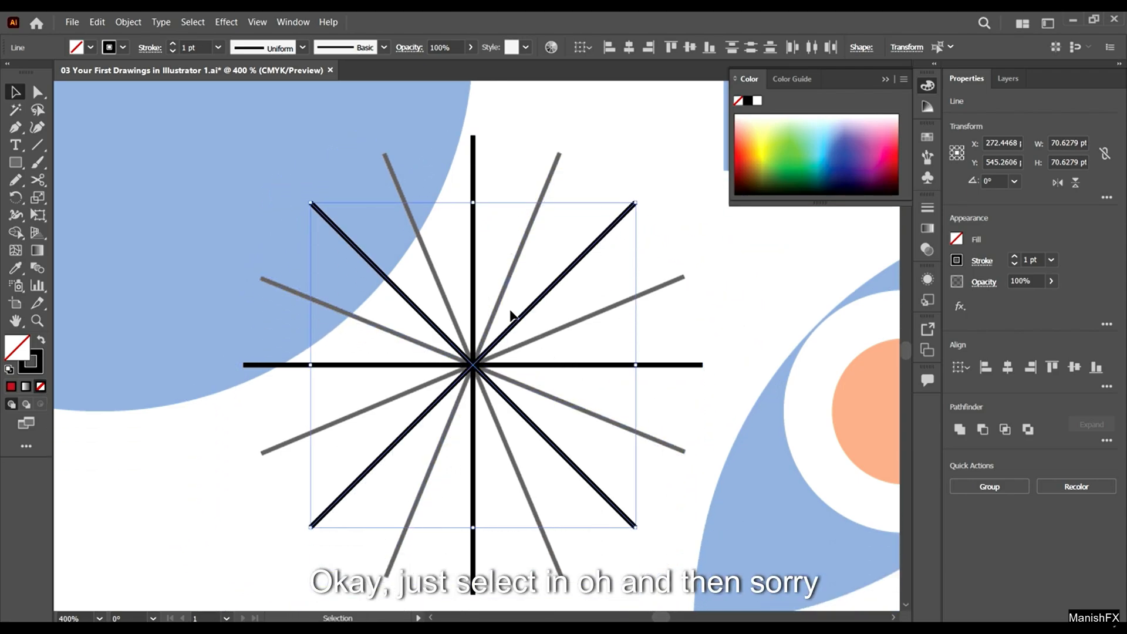
- Select all four black starburst lines, copy them and paste the duplicates in front at the same position
drag(723, 504, 160, 126)
scroll(800, 529, down, 2)
scroll(645, 377, up, 1)
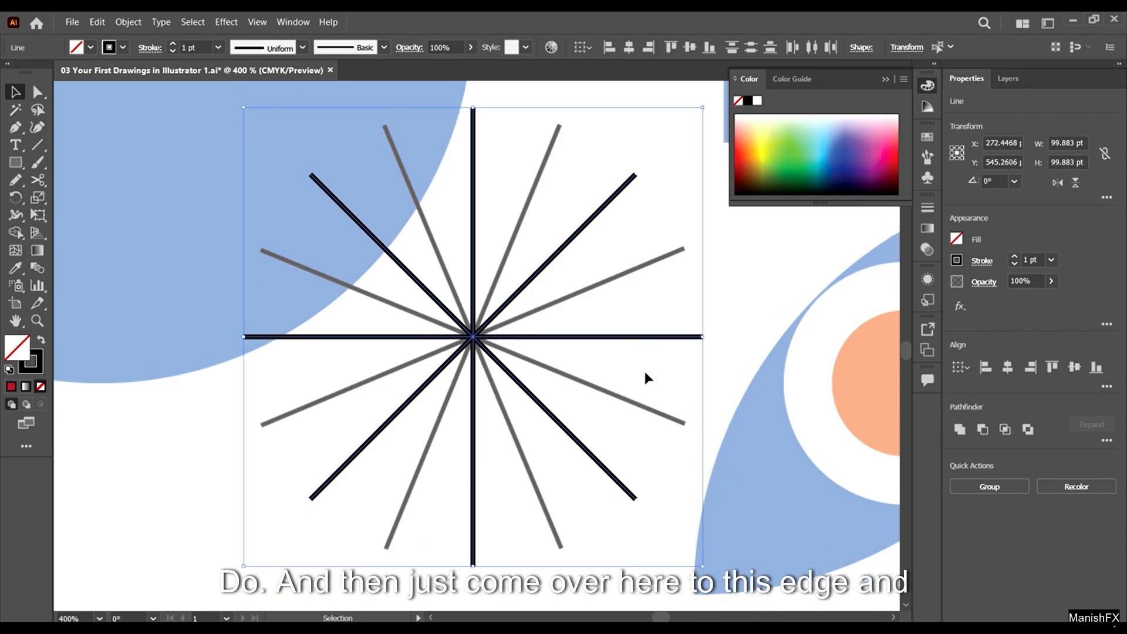
click(96, 22)
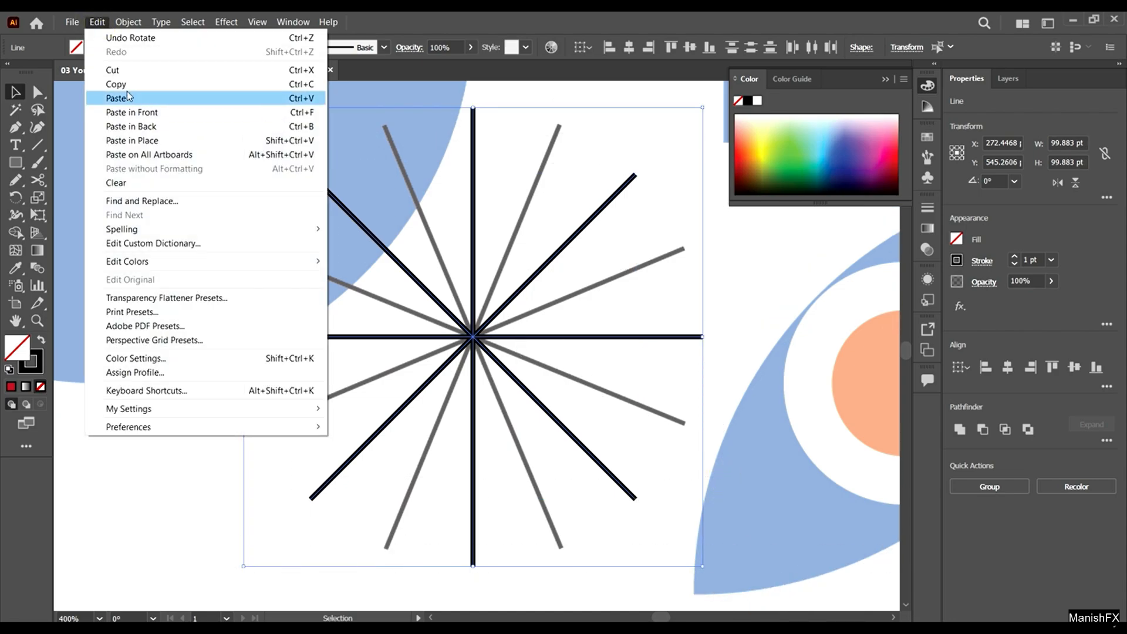
click(125, 86)
click(97, 22)
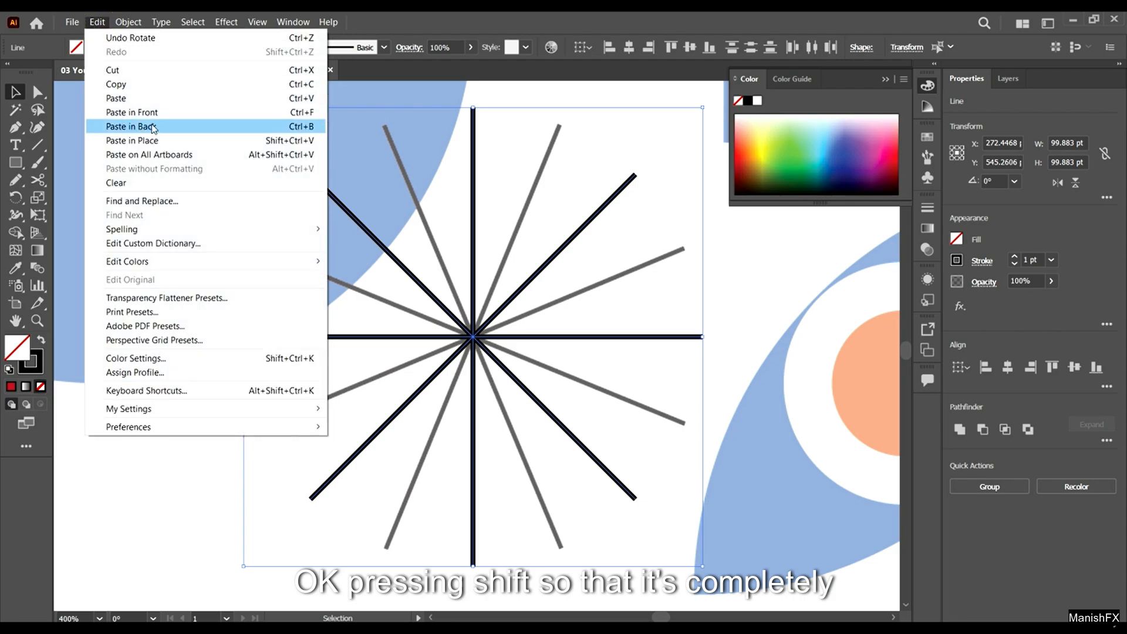
click(242, 111)
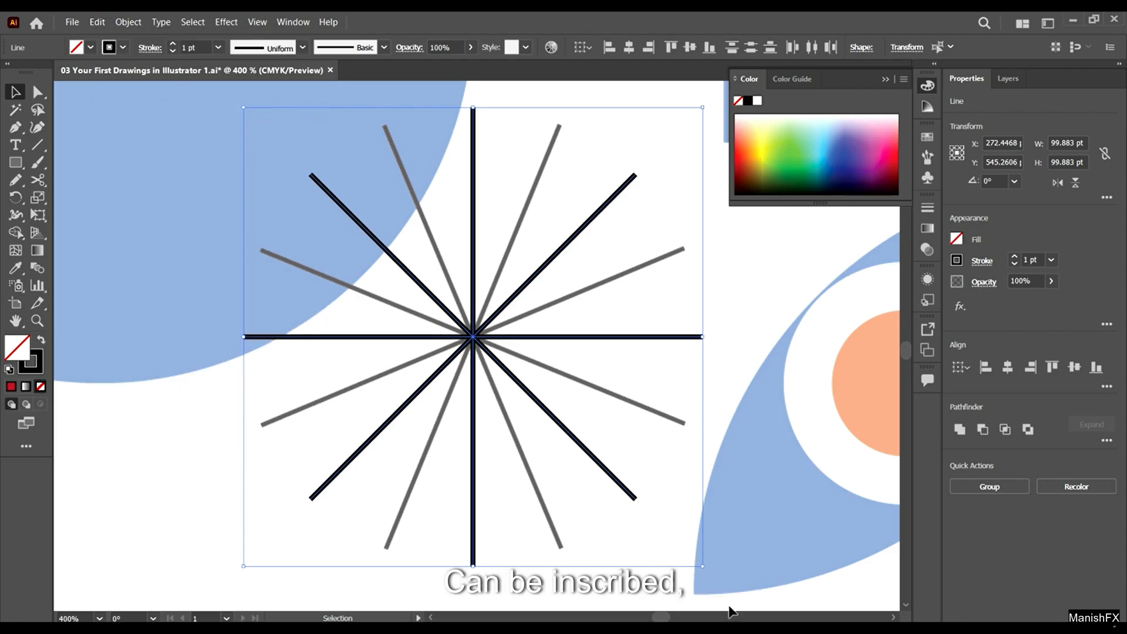
- Rotate the pasted set of lines onto the remaining grey template rays to complete the starburst, and clear the selection
drag(702, 571, 750, 453)
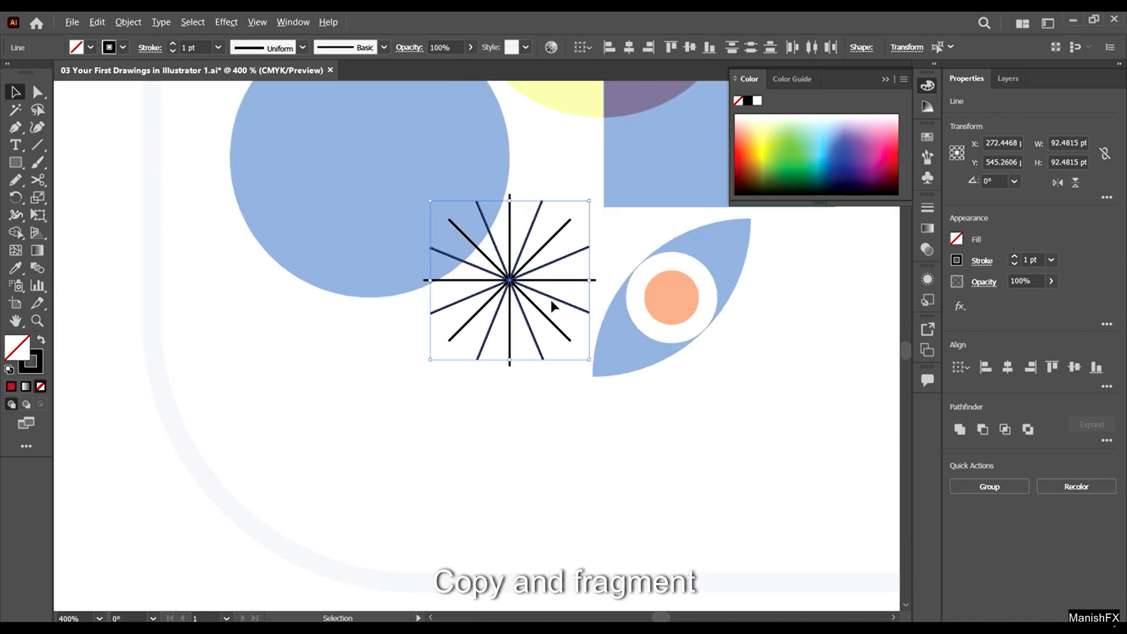
key(ctrl+minus)
key(ctrl+minus)
key(ctrl+minus)
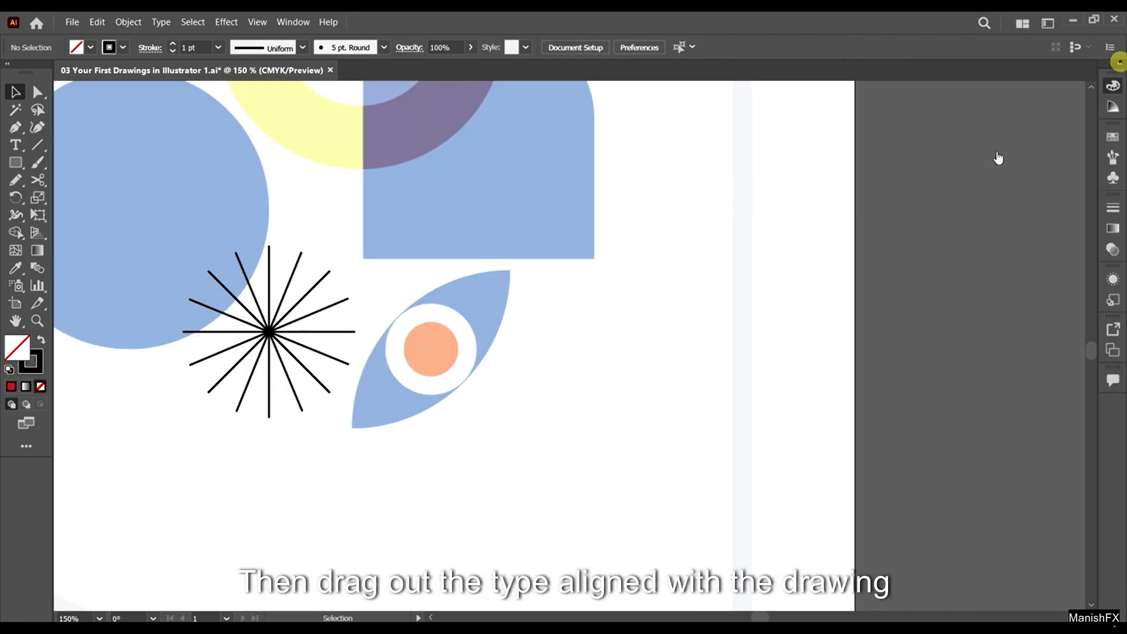
- Reset the Essentials Classic workspace to restore its default panel layout
click(1116, 70)
click(1077, 95)
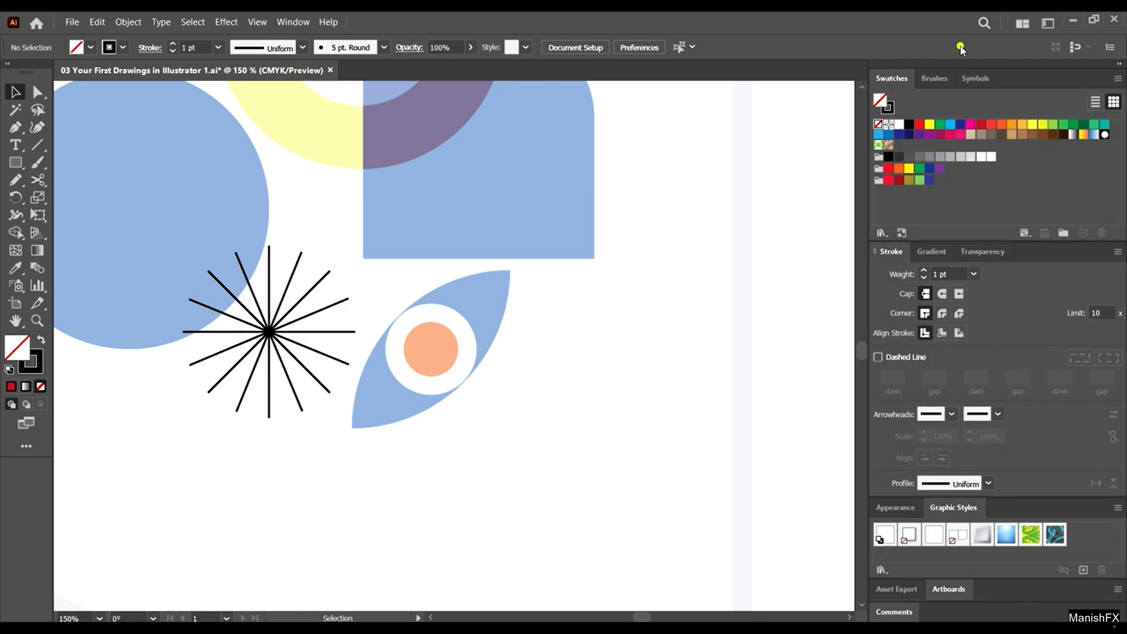
click(293, 22)
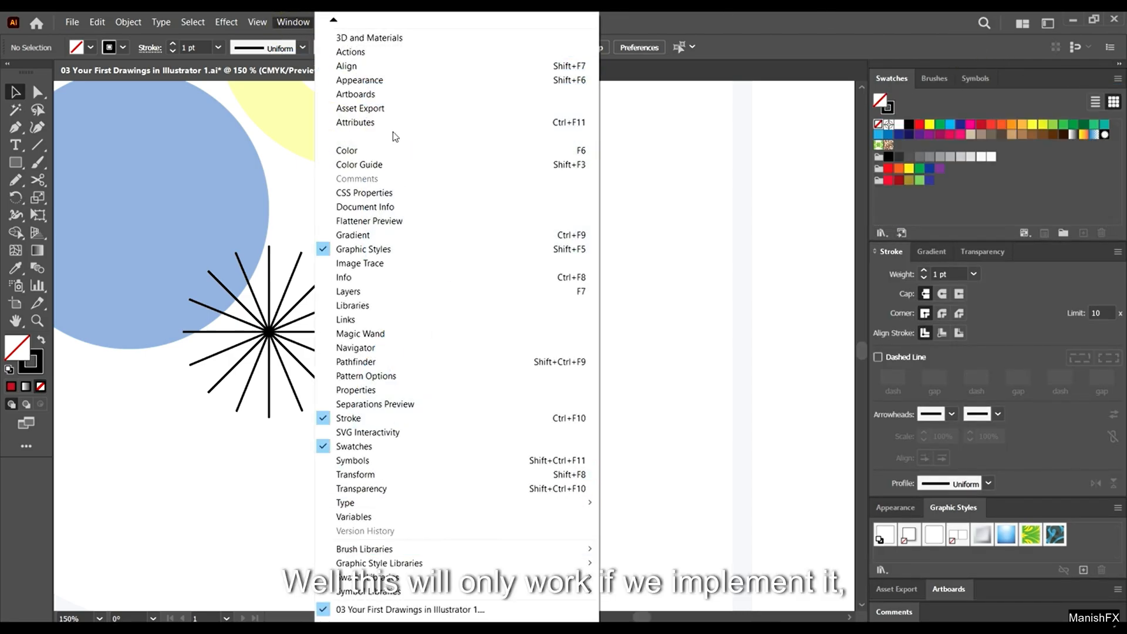
mouse_move(338, 24)
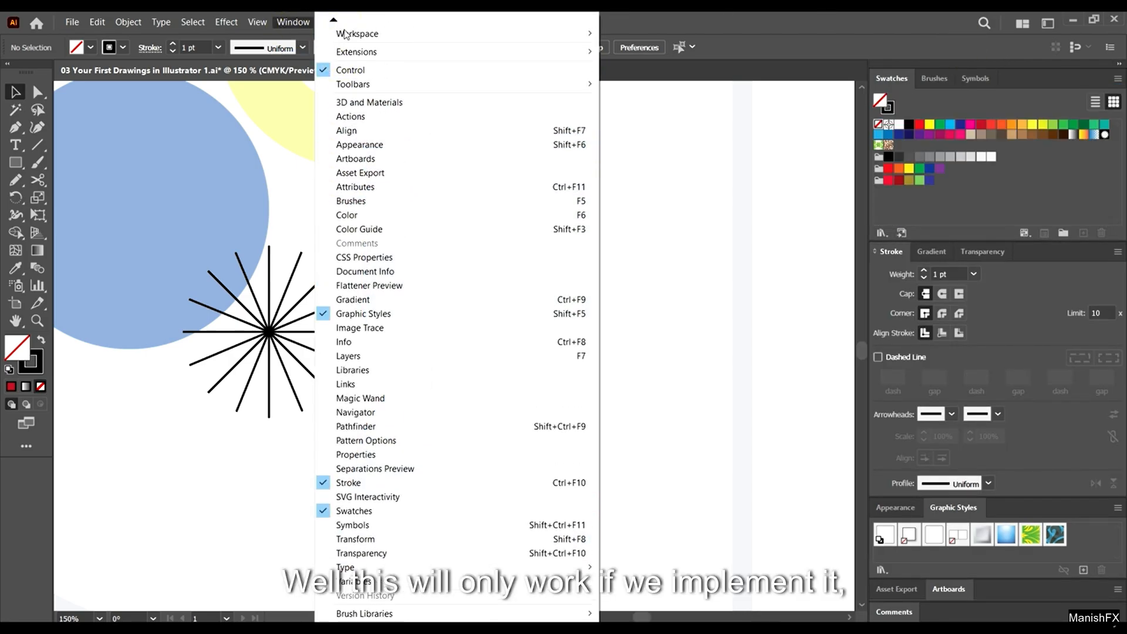
mouse_move(435, 52)
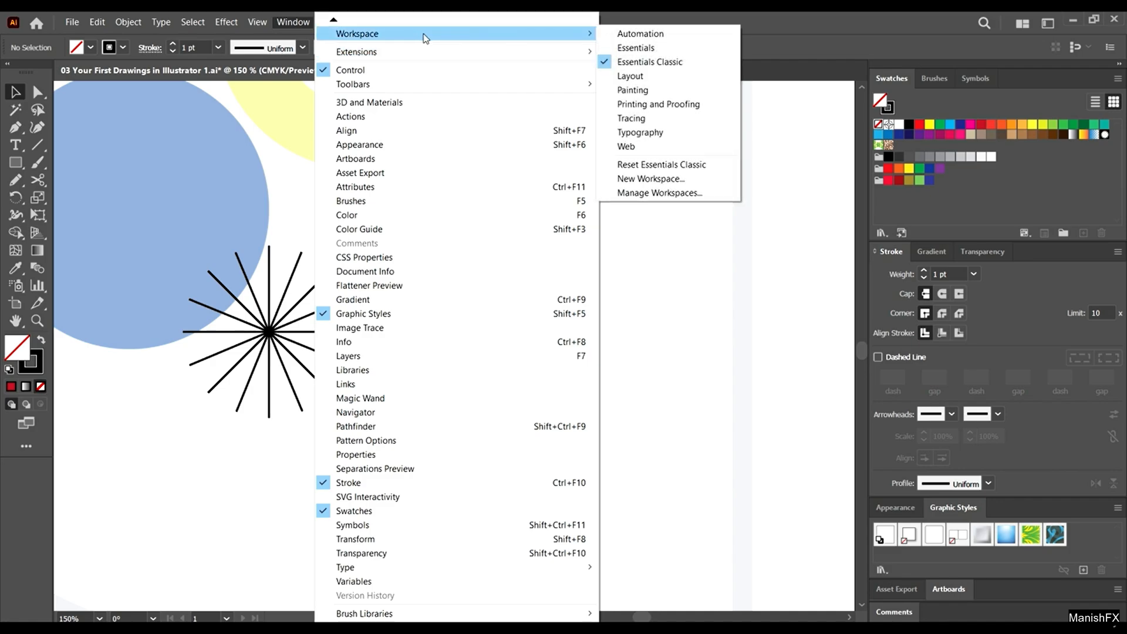
click(683, 166)
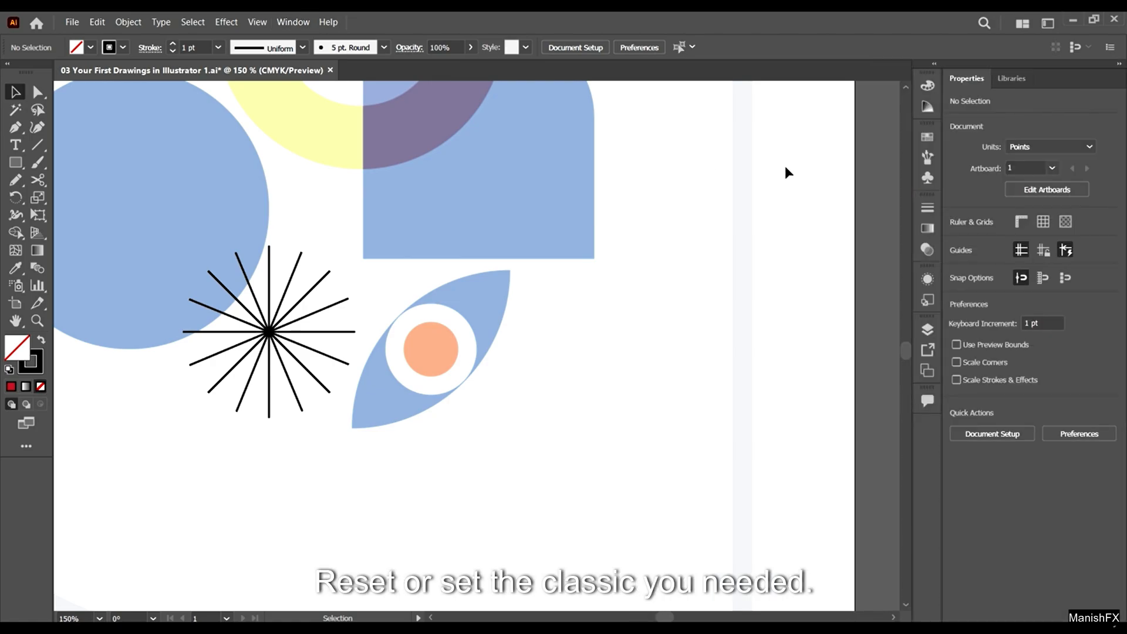
- Remove Libraries from the panel group and dock Layers beside Properties, leaving the Artboards panel collapsed
drag(1018, 80, 706, 173)
click(855, 157)
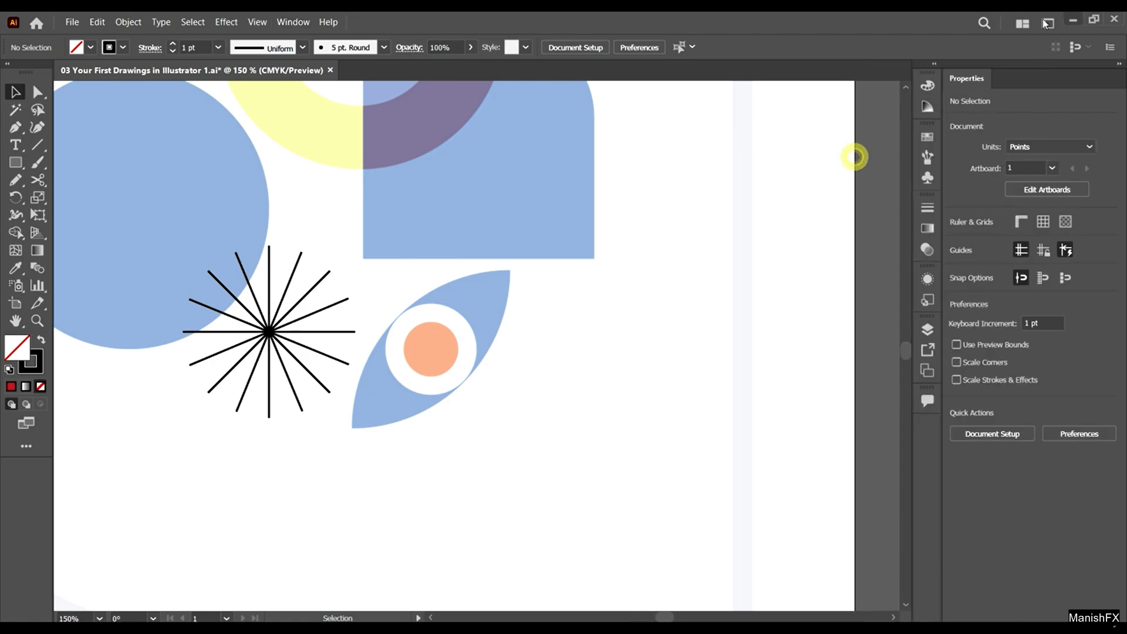
click(928, 331)
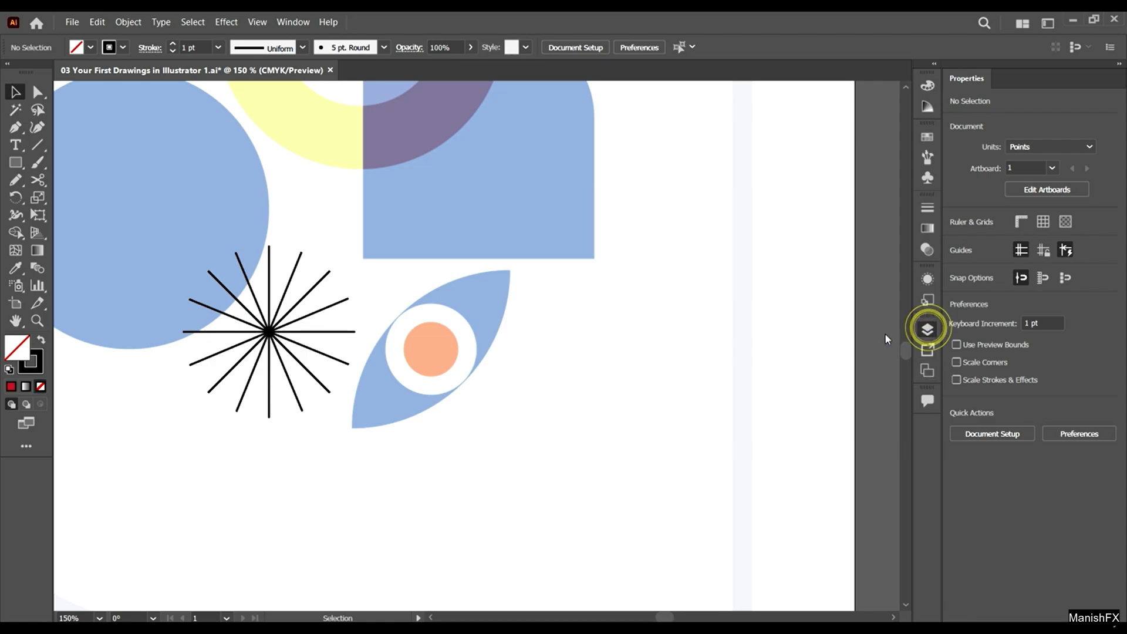
drag(751, 326, 1016, 80)
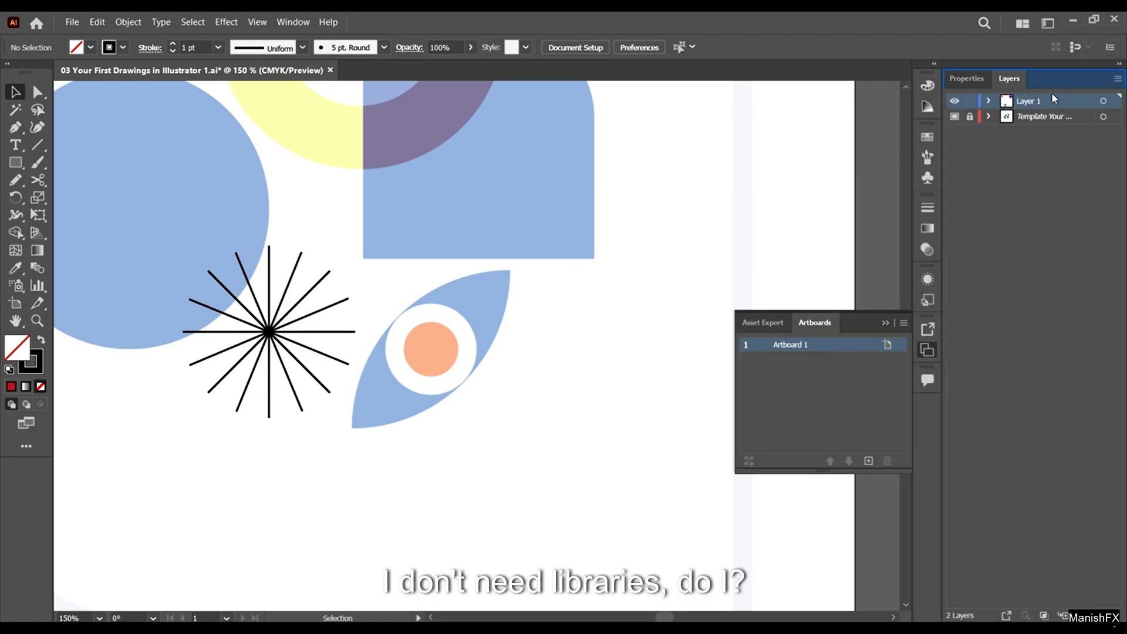
click(882, 322)
- Inspect the completed starburst up close and compare it with the other shapes across the artboard
scroll(530, 261, down, 2)
scroll(467, 190, up, 2)
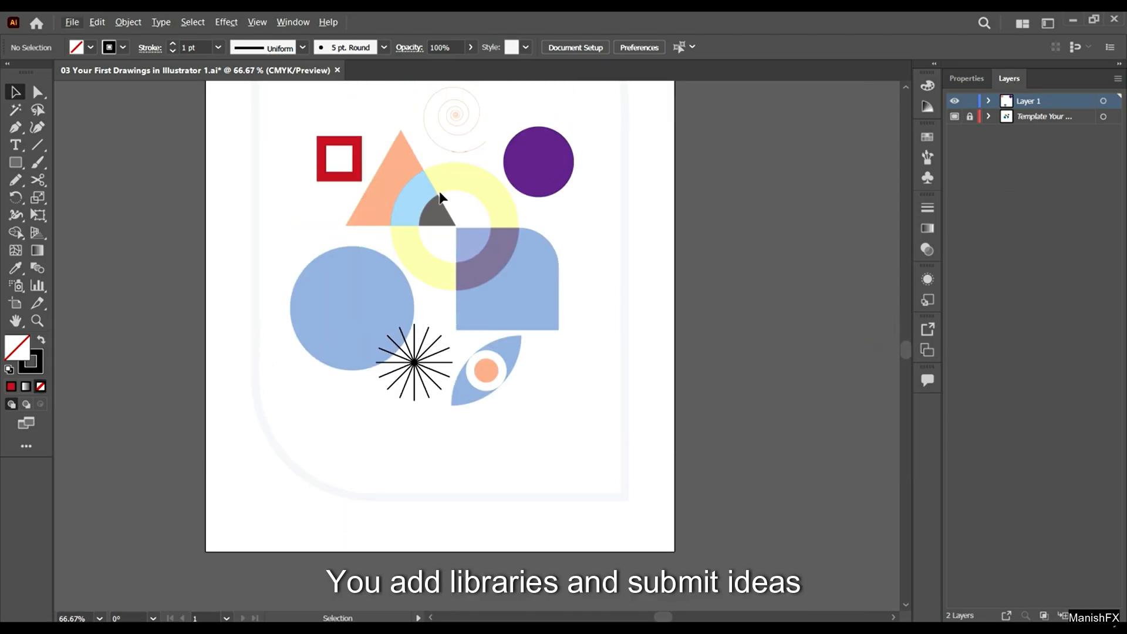
scroll(436, 397, up, 3)
drag(246, 132, 253, 136)
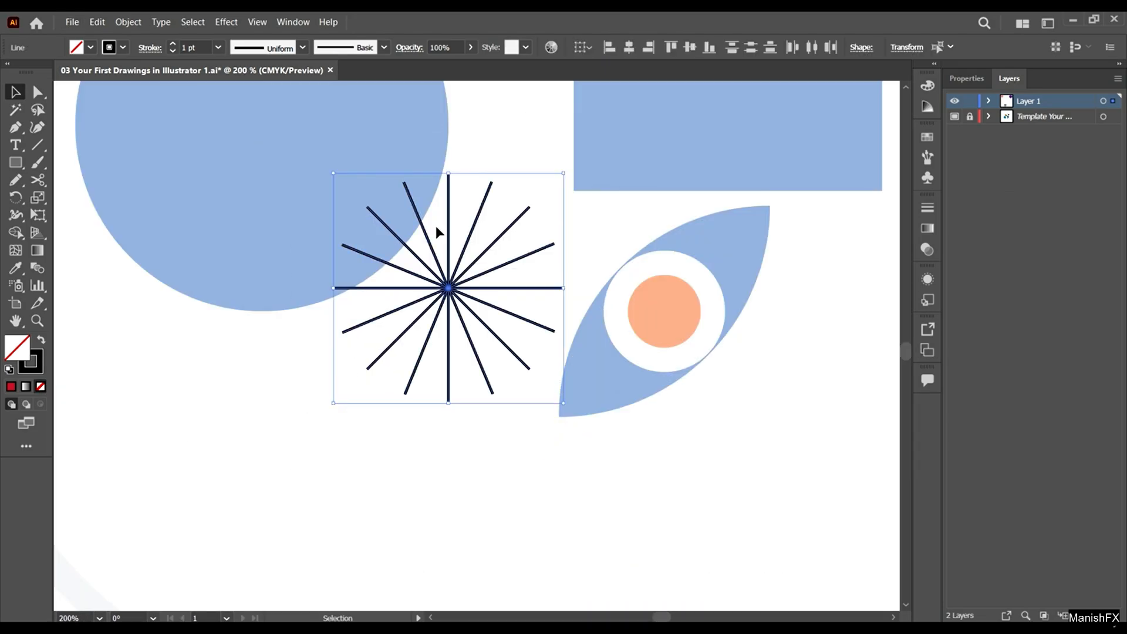
scroll(492, 210, down, 3)
scroll(610, 263, up, 3)
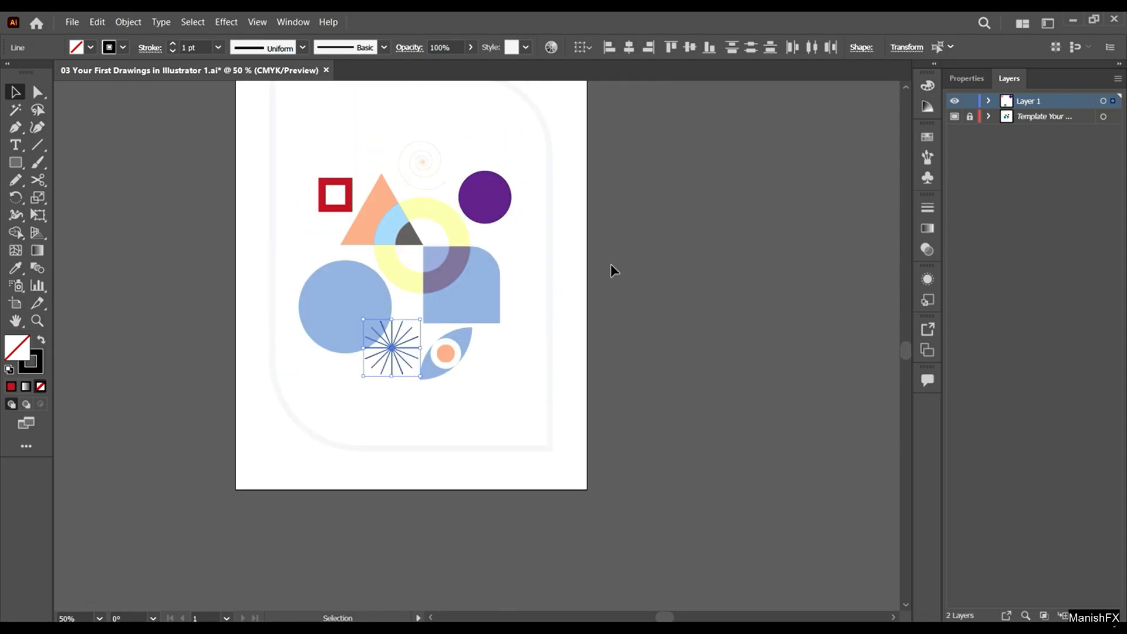
click(611, 264)
scroll(287, 235, up, 2)
scroll(287, 235, up, 2)
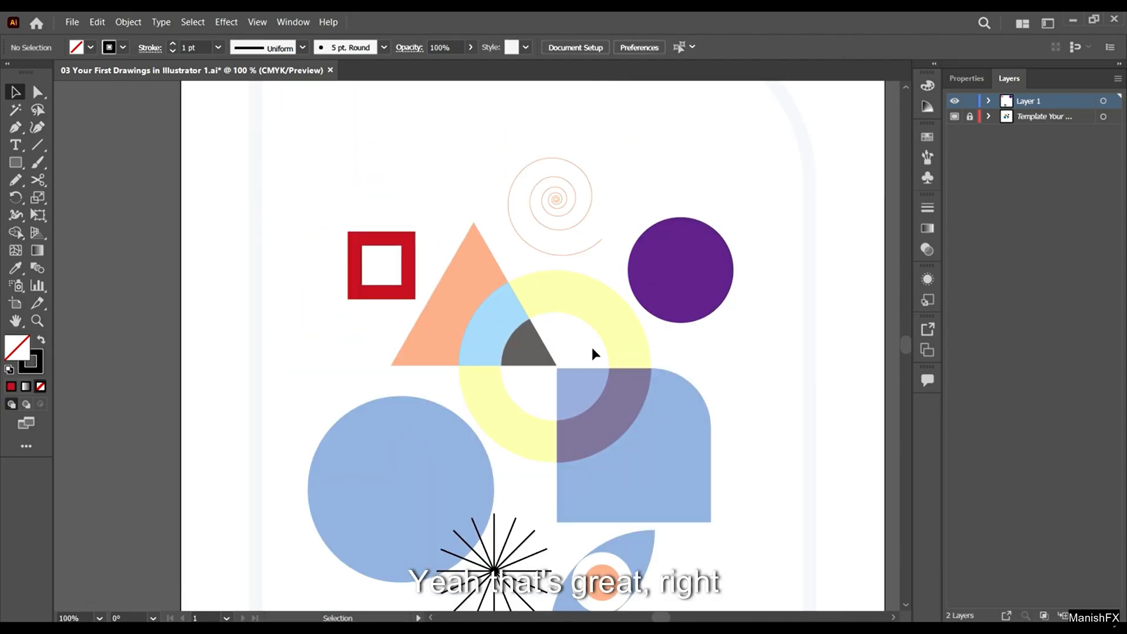
scroll(449, 564, down, 2)
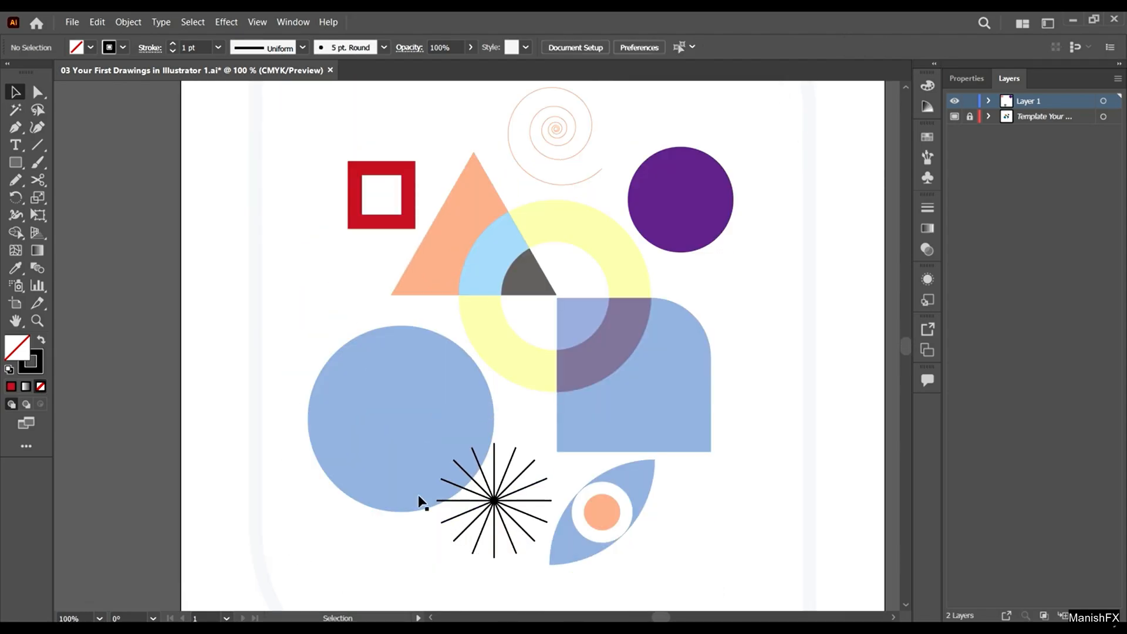
scroll(488, 323, down, 2)
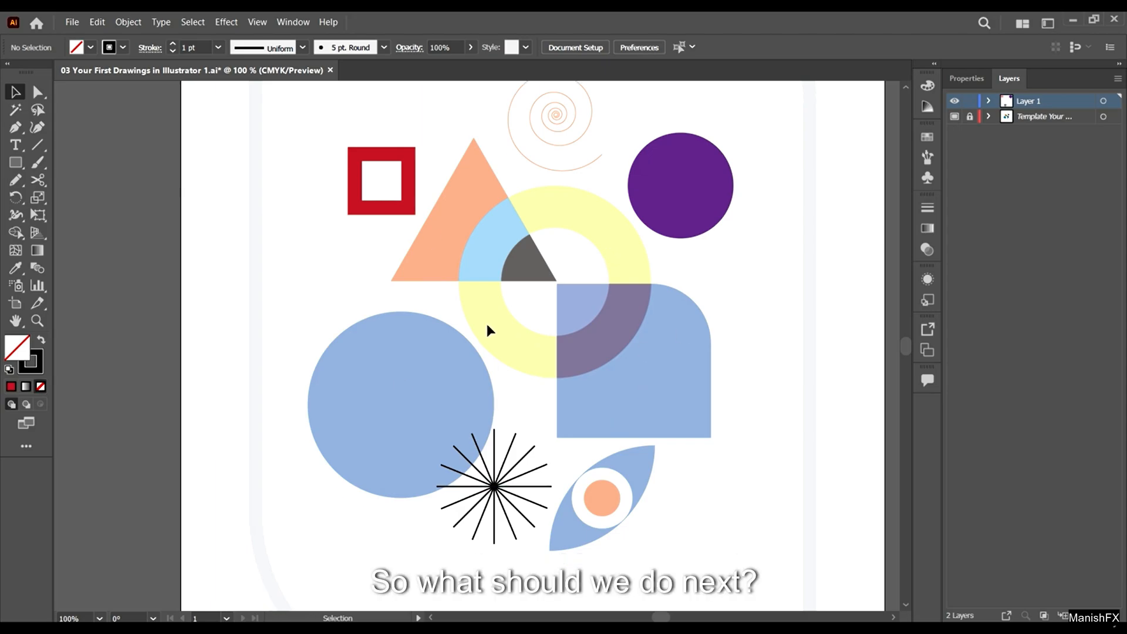
click(16, 162)
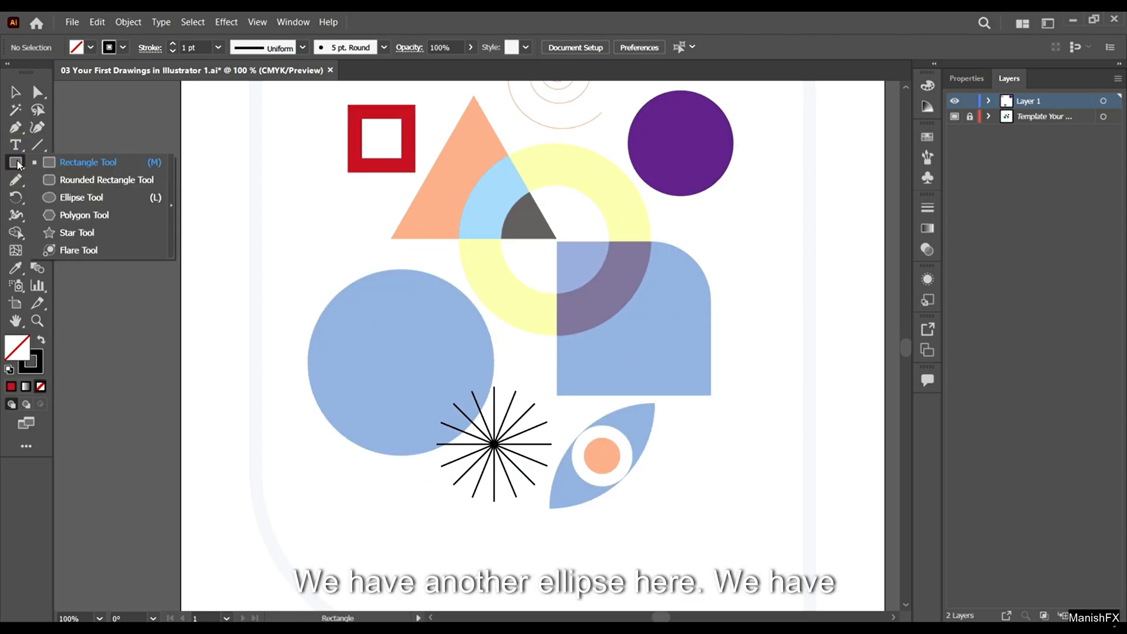
click(74, 197)
scroll(402, 327, down, 2)
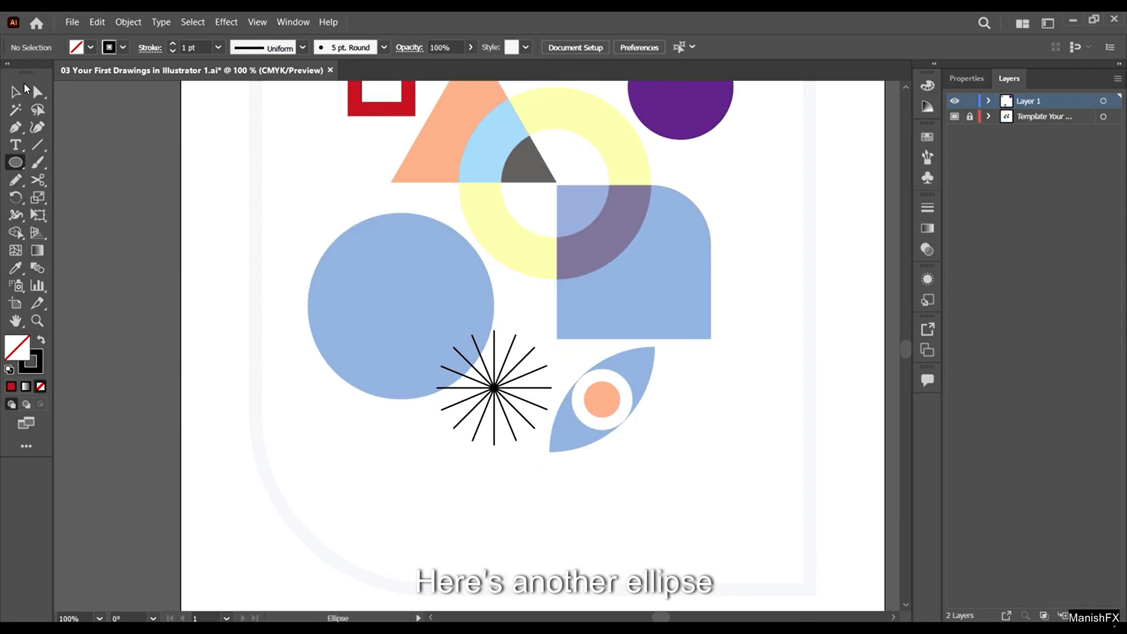
click(16, 92)
- Try duplicating the purple circle by copying and pasting it, and delete the pasted copy
scroll(571, 172, up, 2)
click(653, 121)
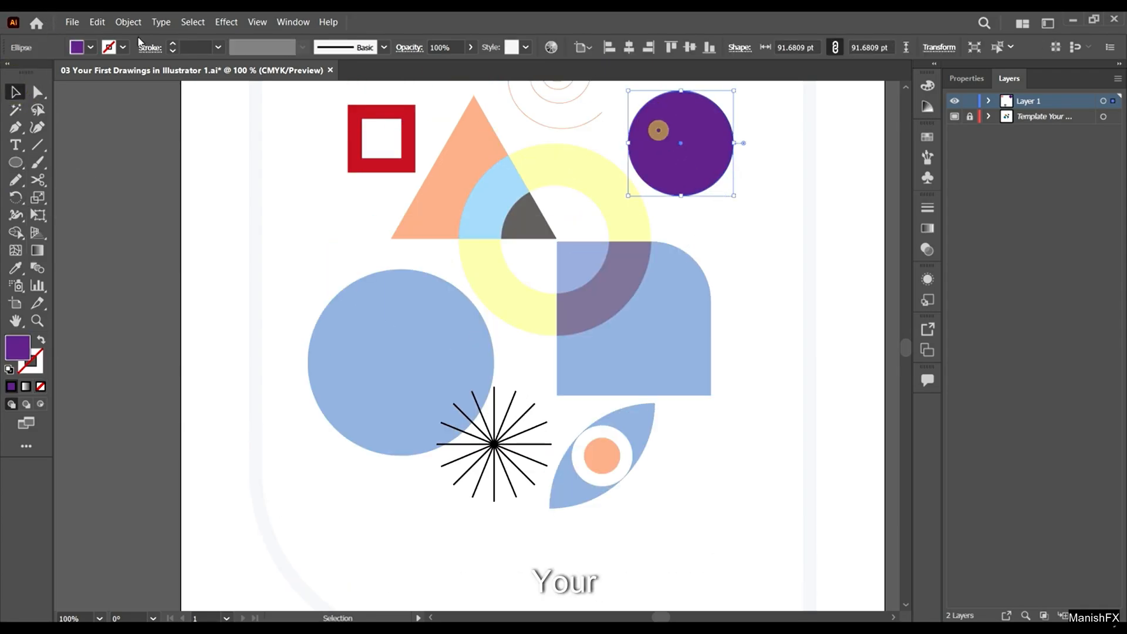
click(97, 22)
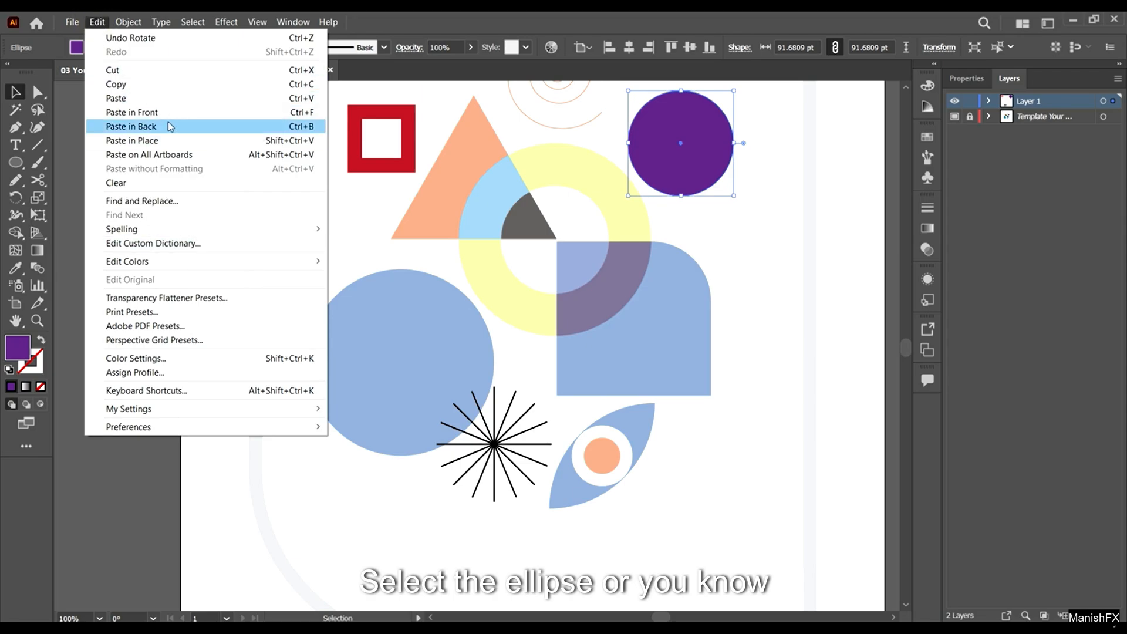
click(139, 87)
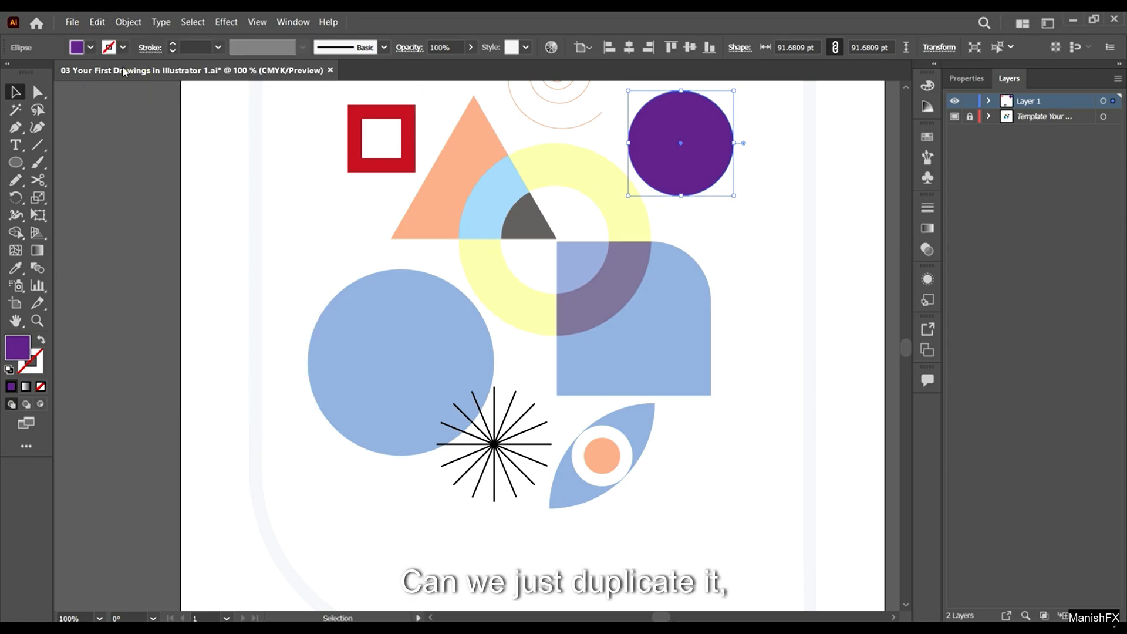
click(115, 24)
click(72, 19)
click(97, 22)
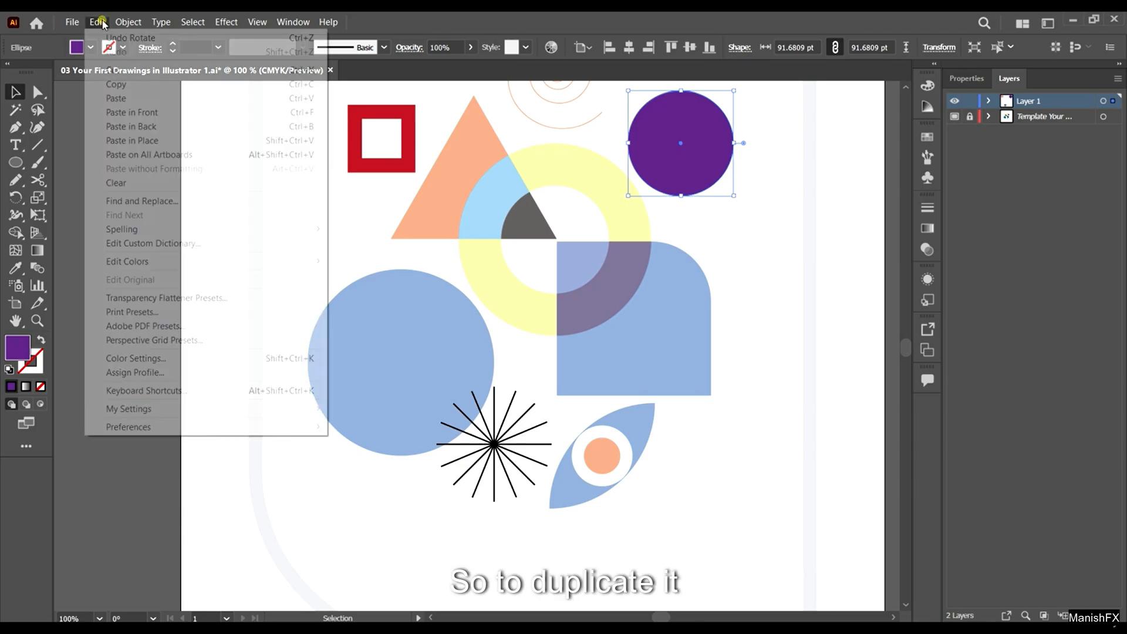
click(131, 99)
drag(481, 334, 510, 229)
key(Delete)
- Duplicate the purple circle onto the large light-blue template circle and enlarge the copy to cover it
click(674, 141)
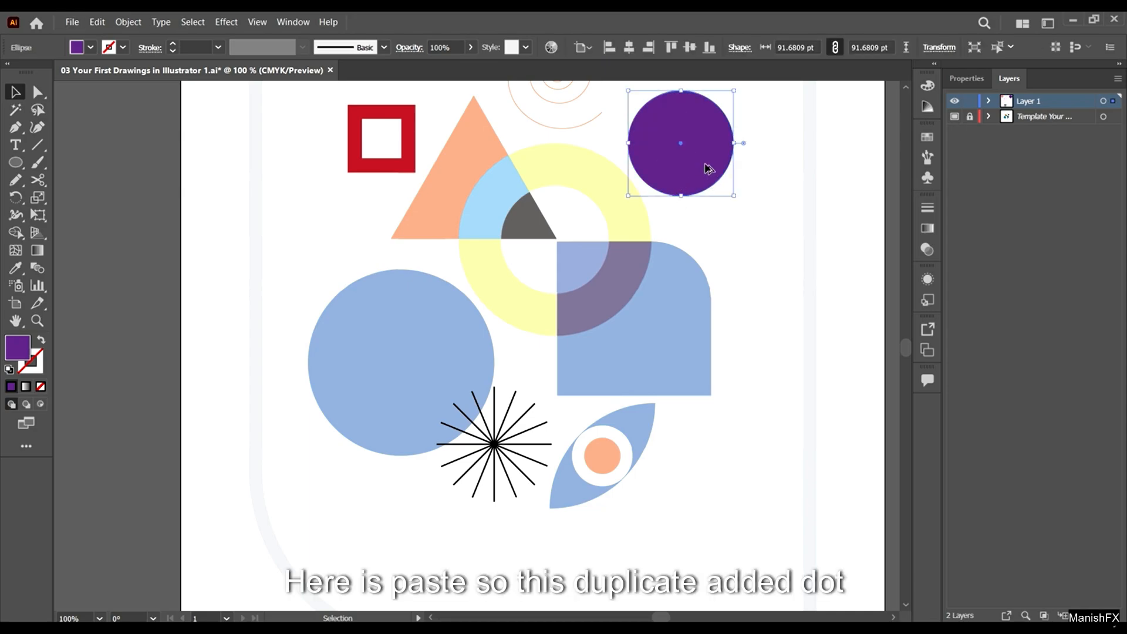
drag(709, 154, 496, 446)
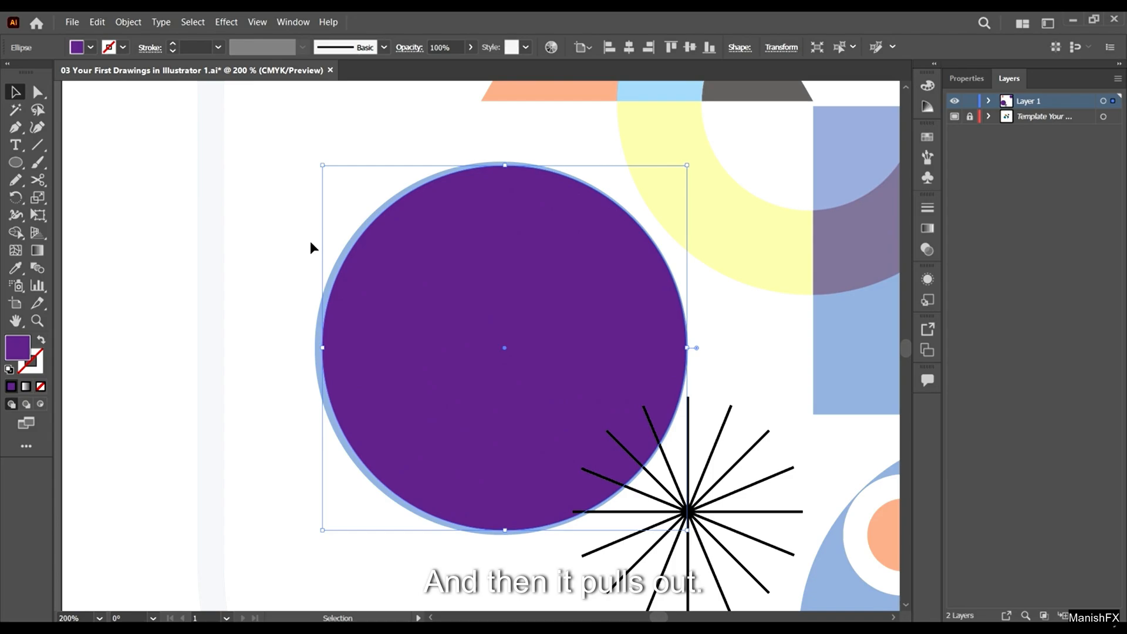
scroll(305, 212, up, 3)
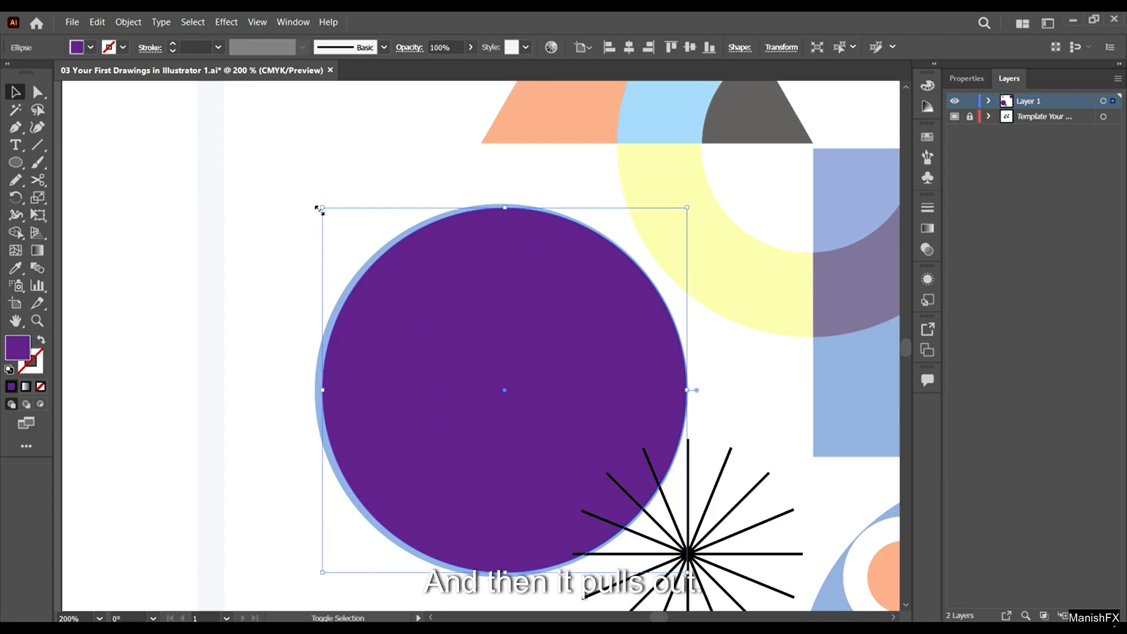
drag(321, 208, 297, 201)
scroll(407, 369, down, 3)
drag(320, 488, 311, 507)
drag(687, 498, 685, 496)
- Remove the large circle's fill and fine-tune its size so its outline matches the light-blue template circle
scroll(579, 355, down, 5)
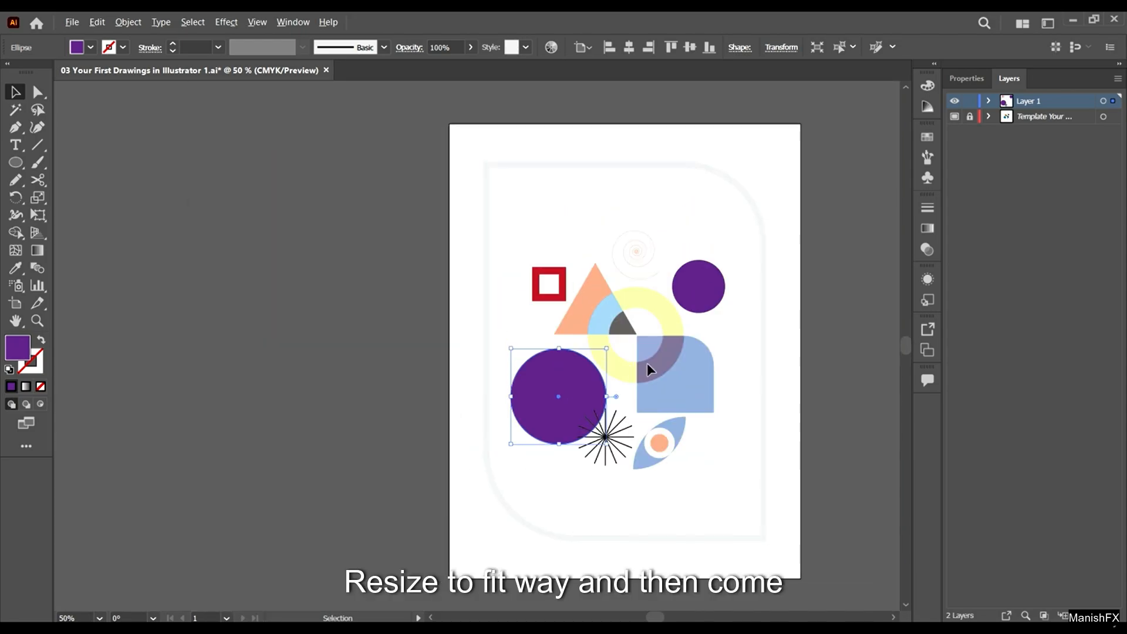
scroll(647, 363, up, 4)
scroll(483, 446, down, 2)
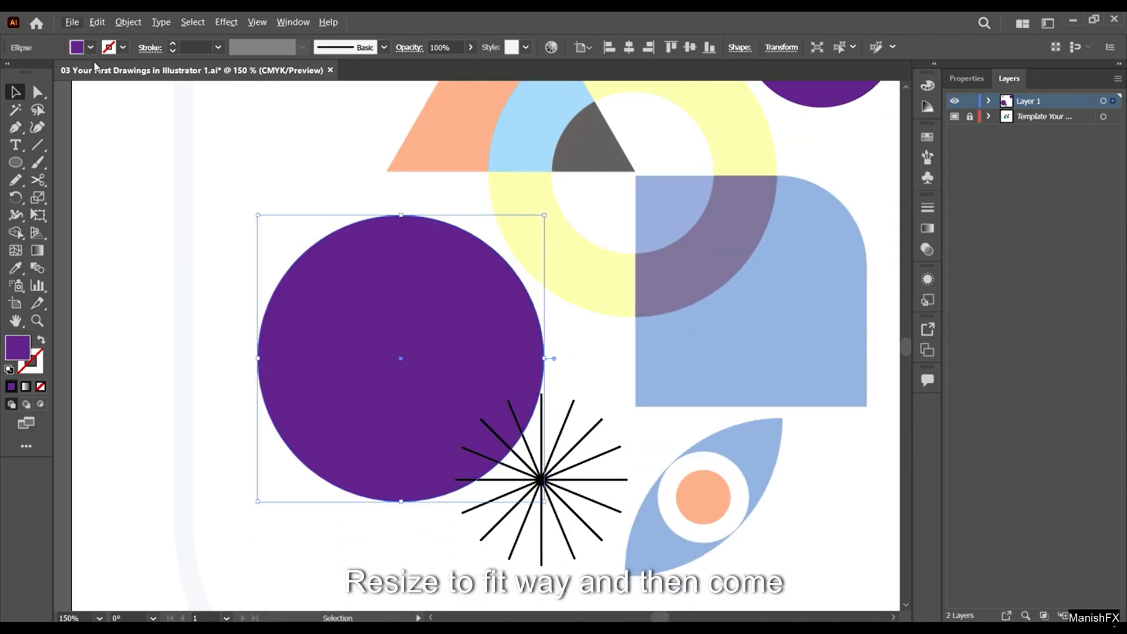
scroll(491, 301, down, 1)
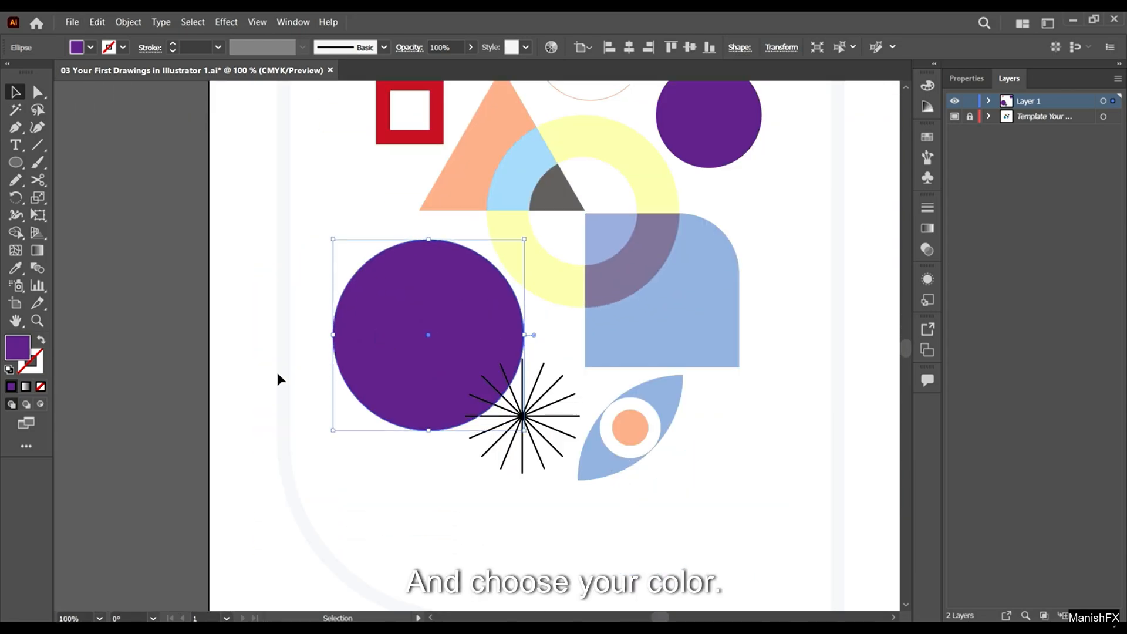
click(40, 387)
scroll(297, 442, up, 3)
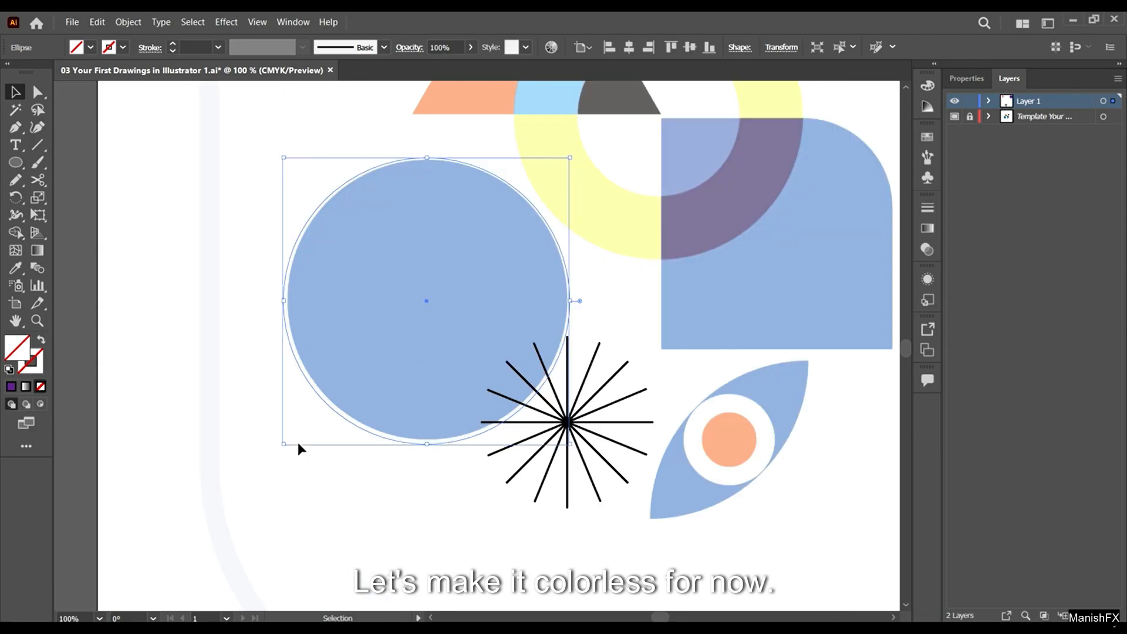
drag(244, 457, 245, 455)
scroll(528, 365, up, 3)
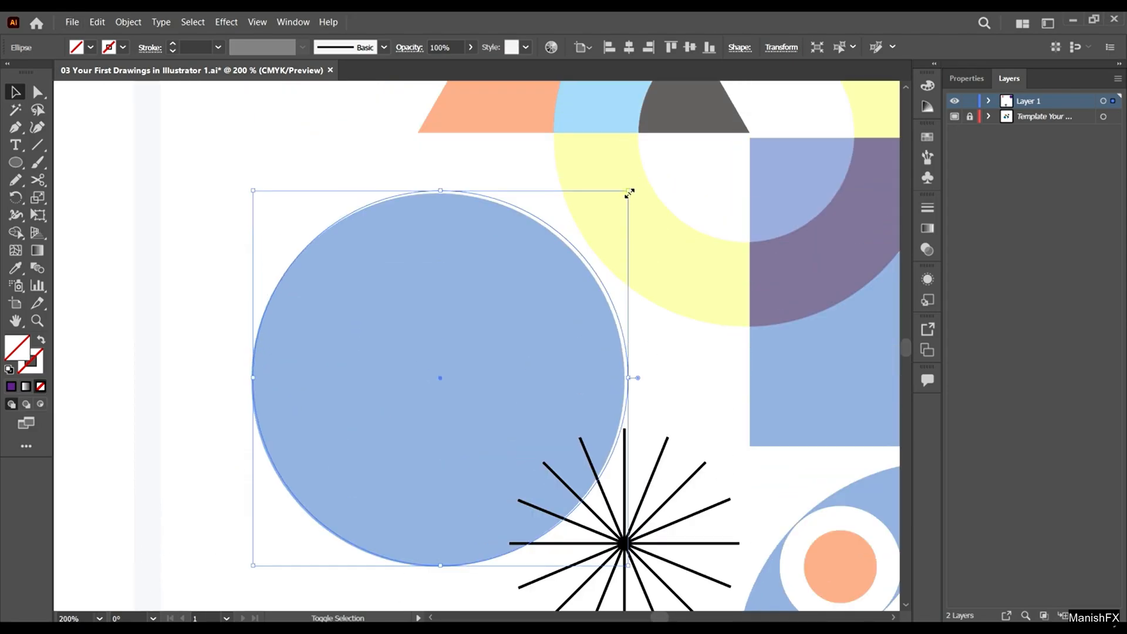
drag(629, 192, 625, 193)
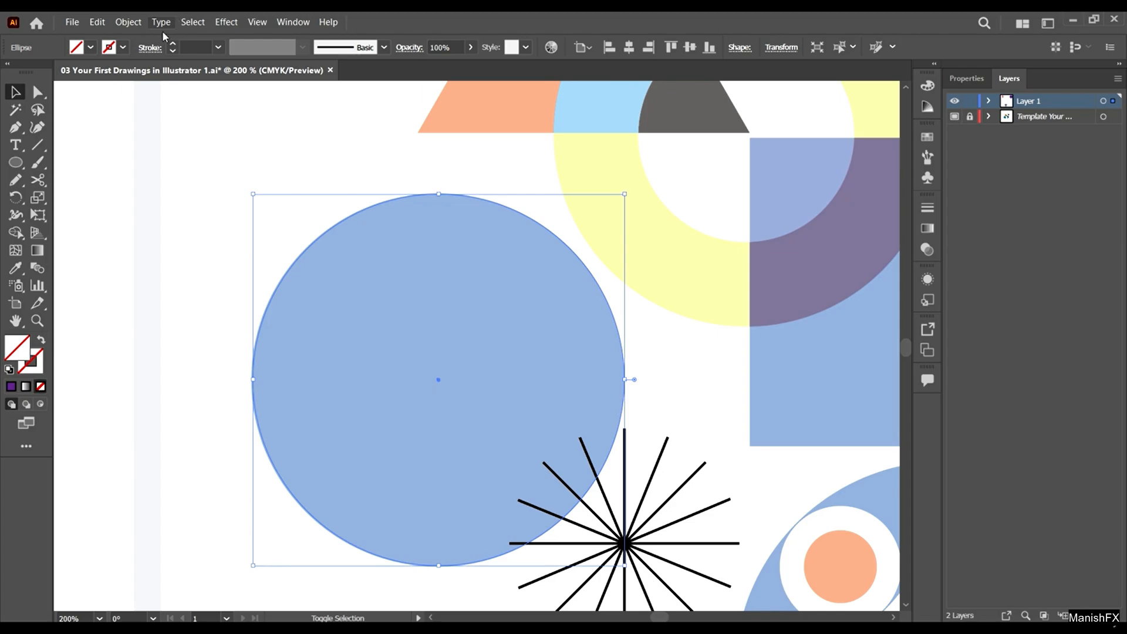
- Fill the large circle with a medium blue swatch and clear the selection
click(90, 46)
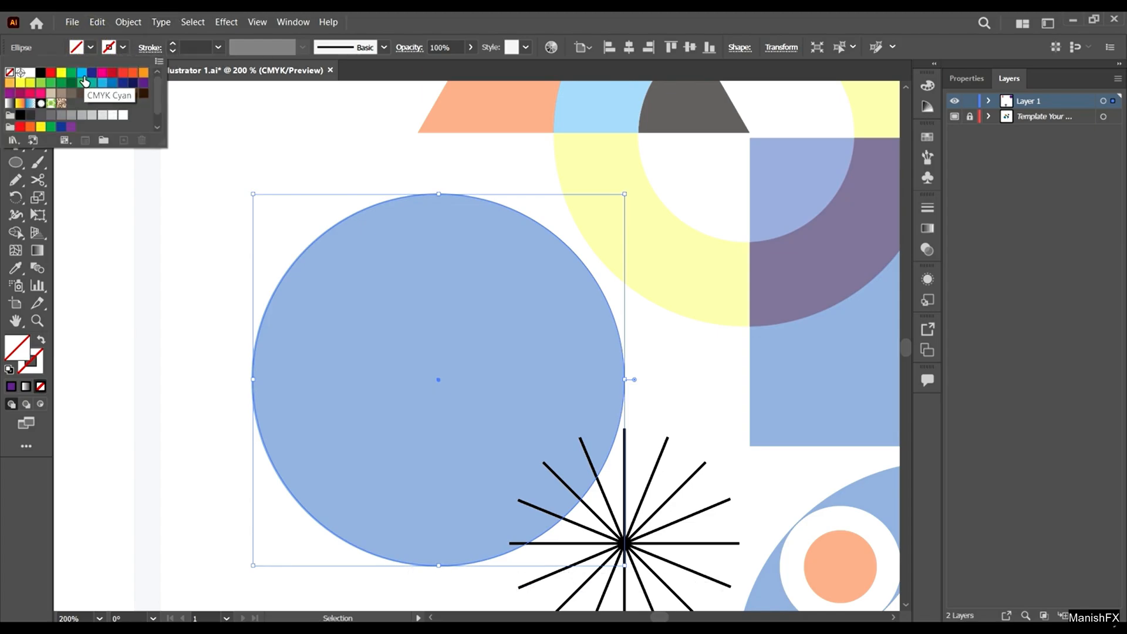
click(113, 82)
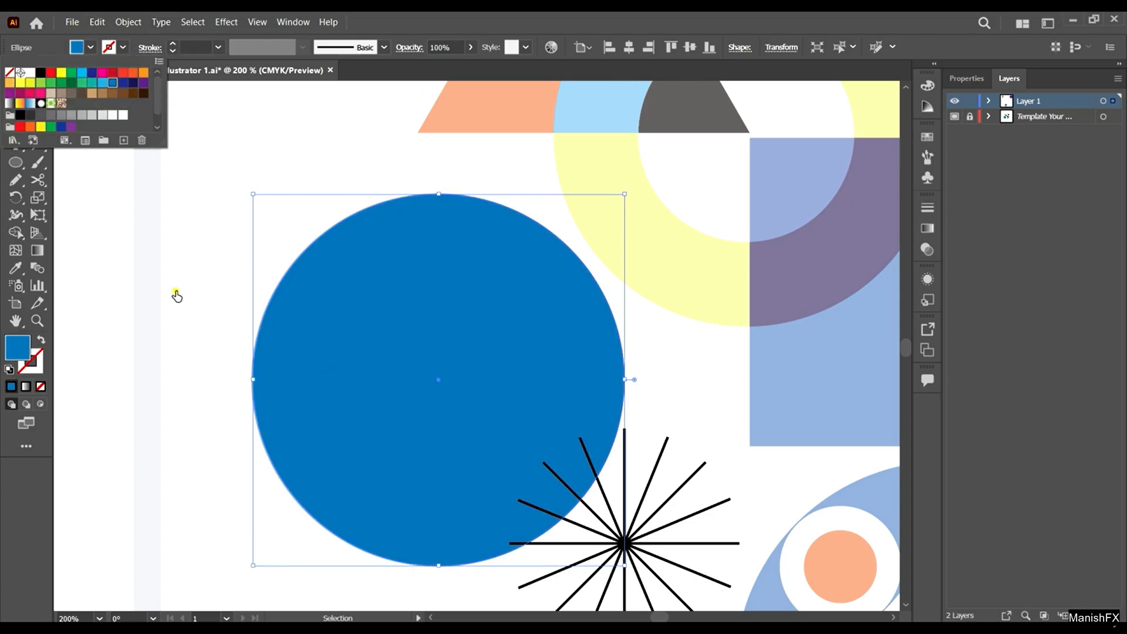
click(175, 291)
alt+scroll(473, 307, down, 5)
alt+scroll(535, 313, up, 4)
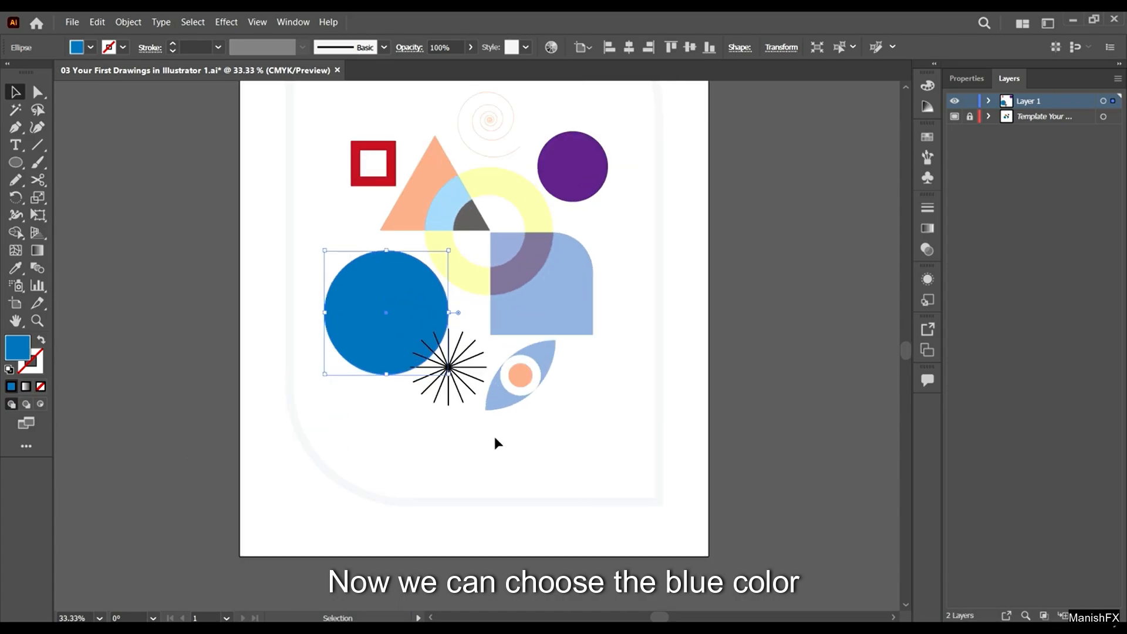
scroll(422, 389, up, 3)
click(373, 426)
- Select all the starburst lines, group them, and clear the selection
scroll(372, 428, up, 1)
alt+scroll(390, 439, up, 2)
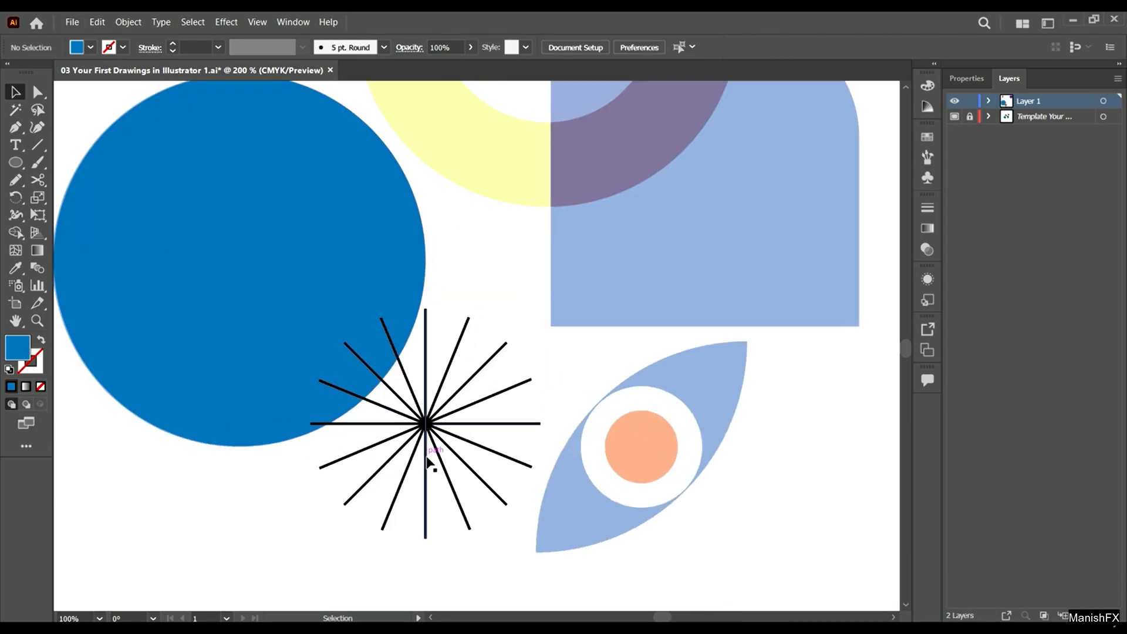
scroll(457, 424, down, 1)
drag(380, 401, 498, 559)
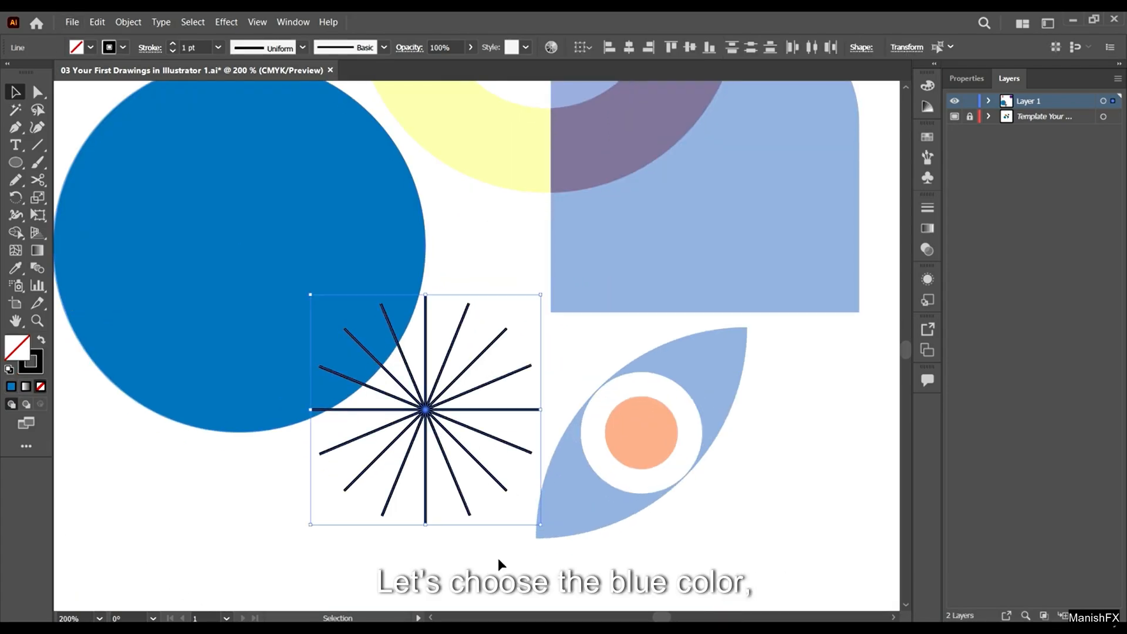
right_click(428, 414)
click(460, 230)
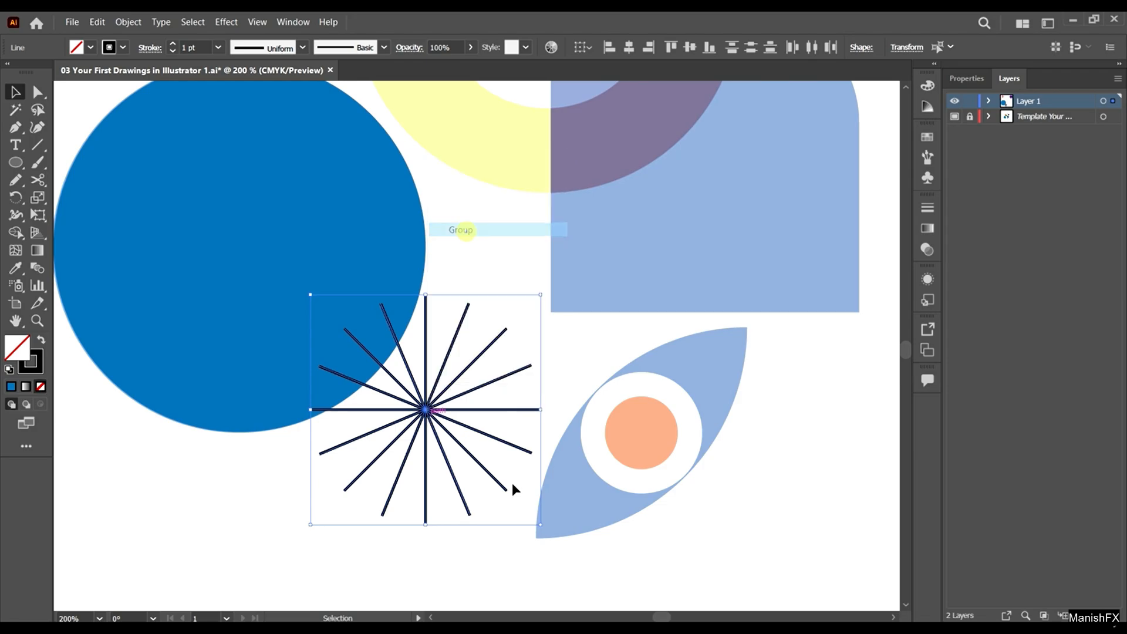
scroll(617, 558, down, 2)
click(642, 455)
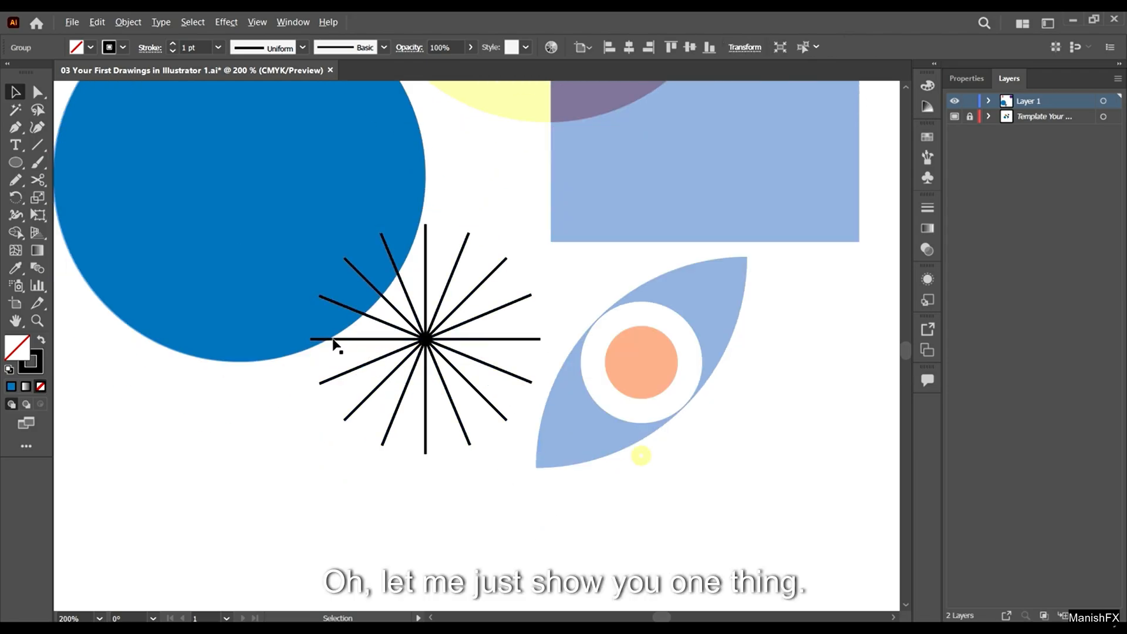
- Send the starburst group one level backward in the stacking order
click(431, 338)
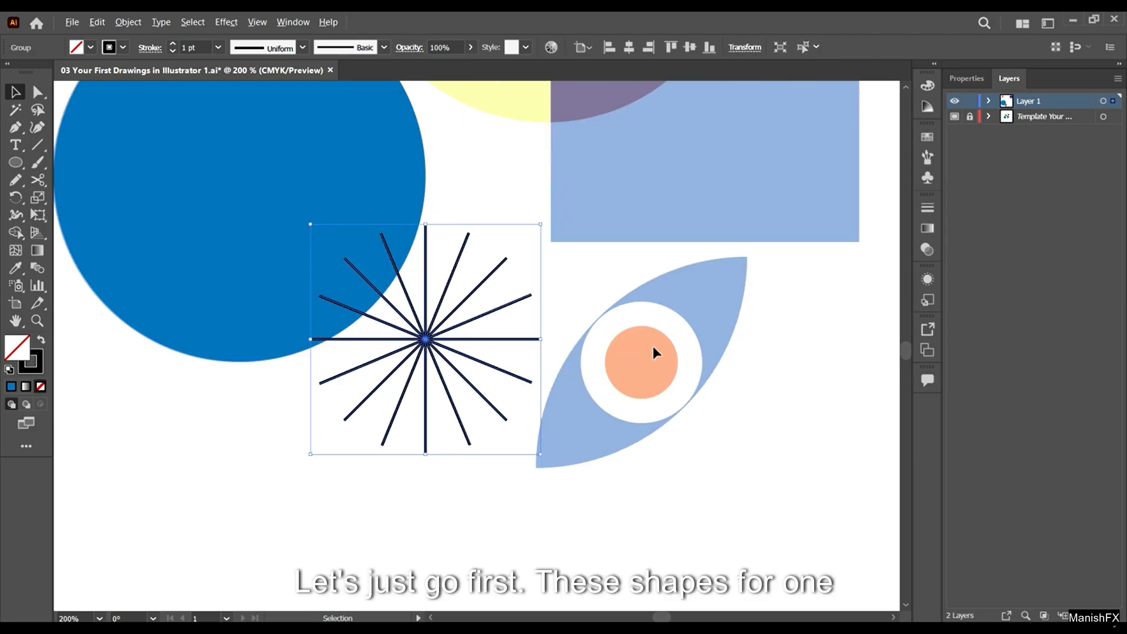
scroll(656, 352, down, 3)
scroll(591, 338, up, 4)
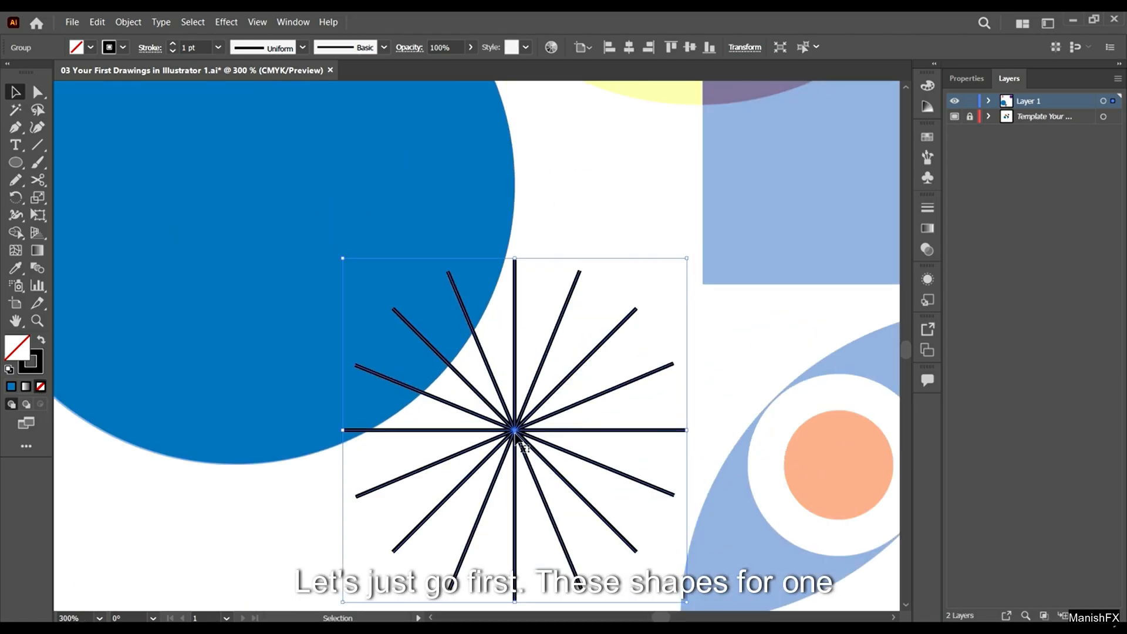
click(447, 189)
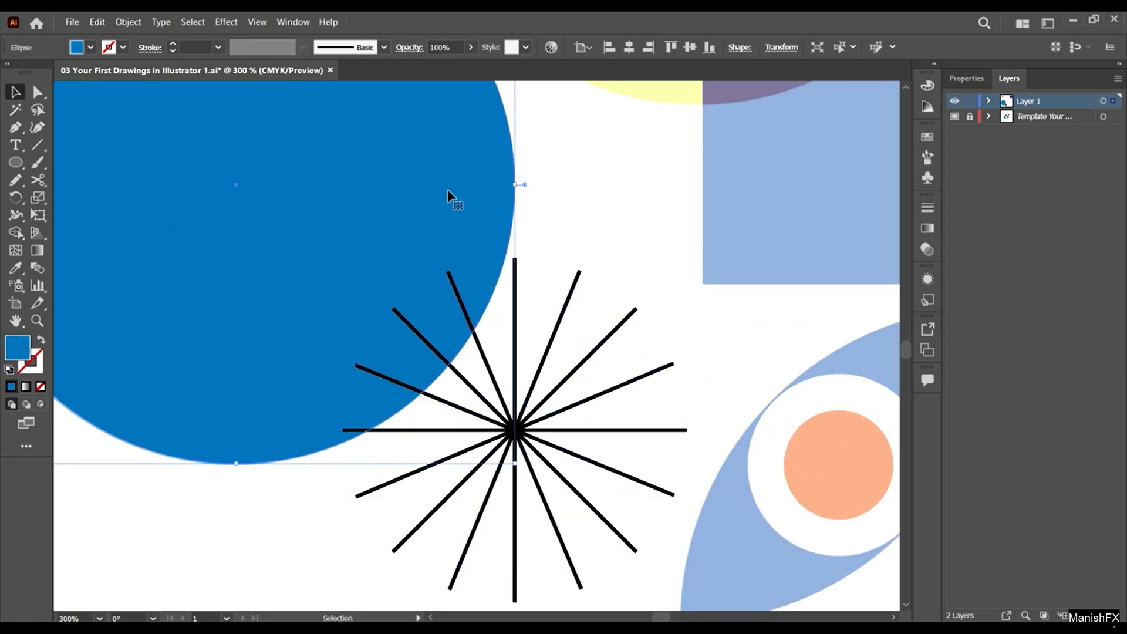
click(542, 442)
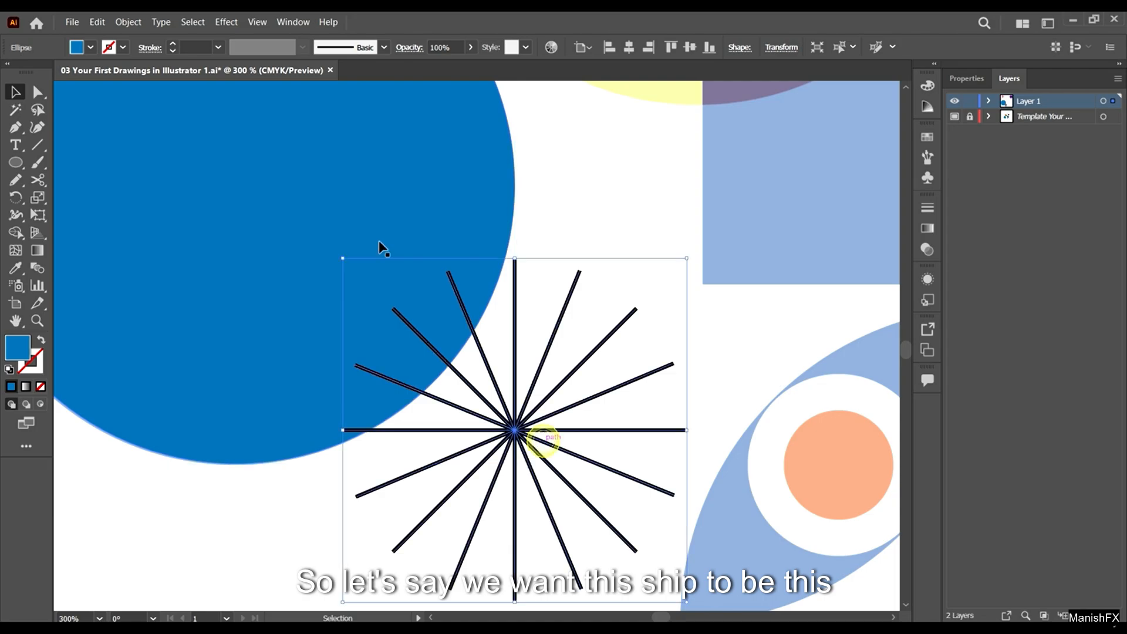
scroll(453, 279, down, 1)
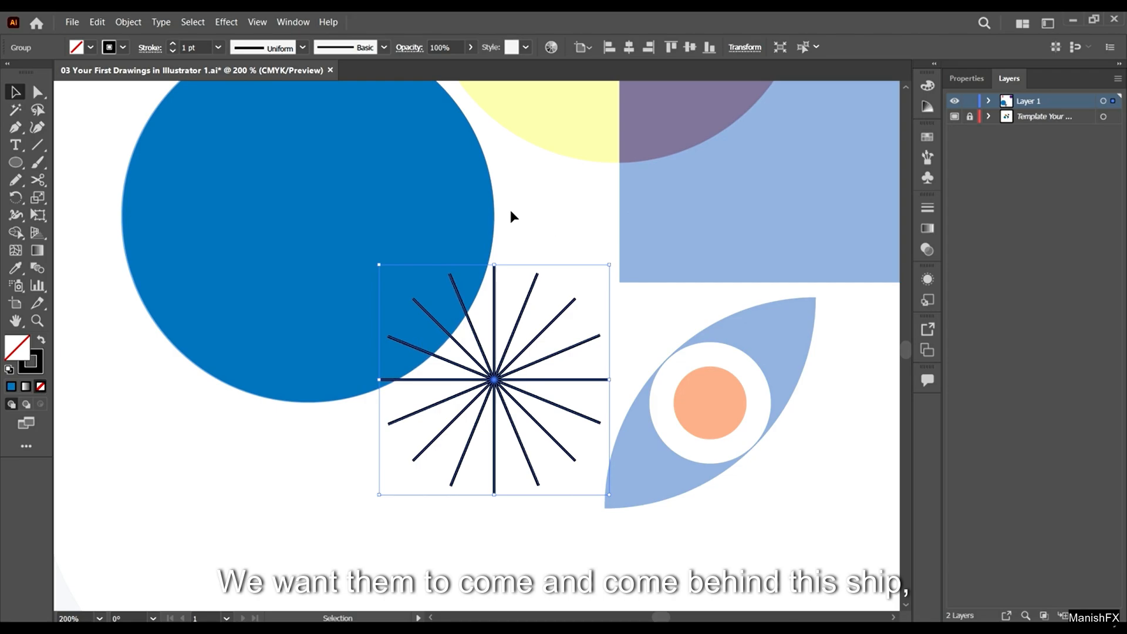
scroll(495, 405, up, 1)
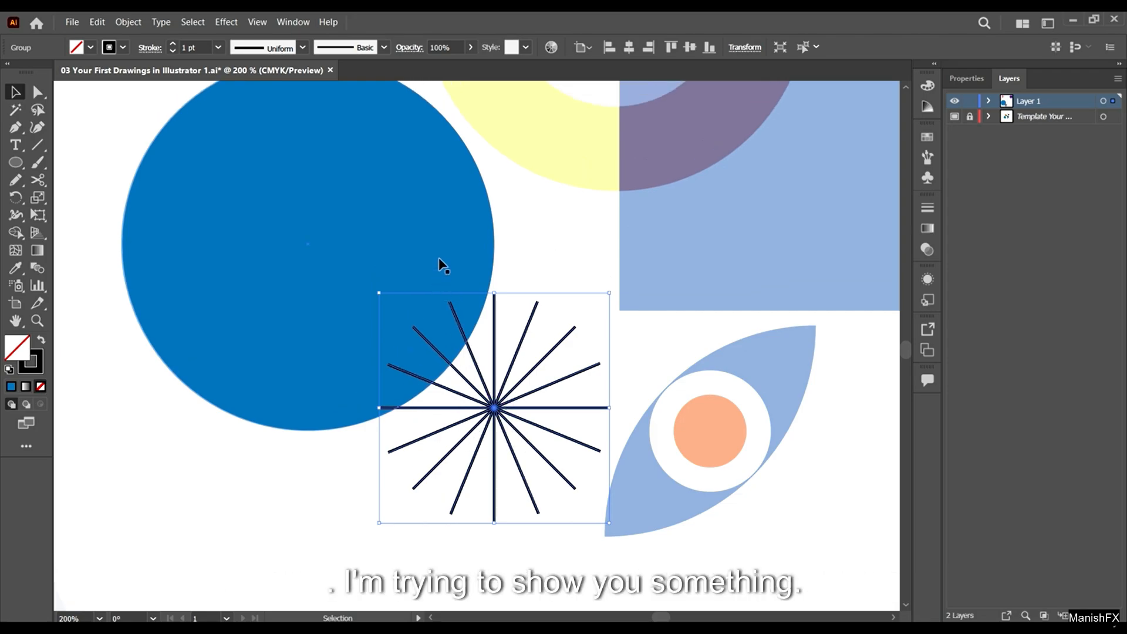
right_click(493, 407)
mouse_move(568, 343)
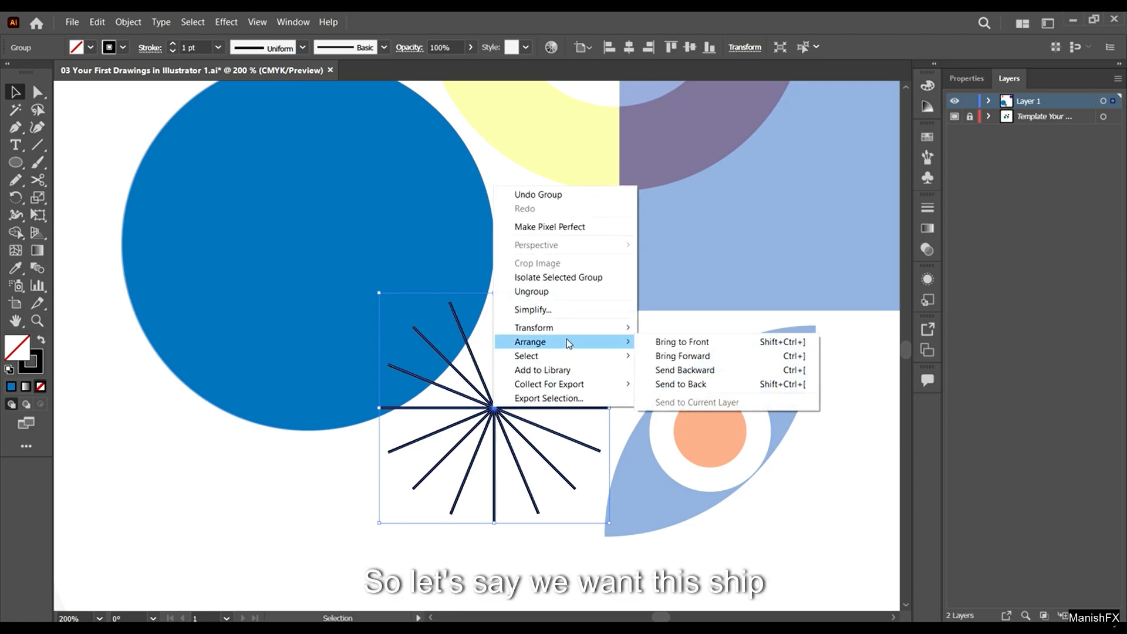
click(693, 371)
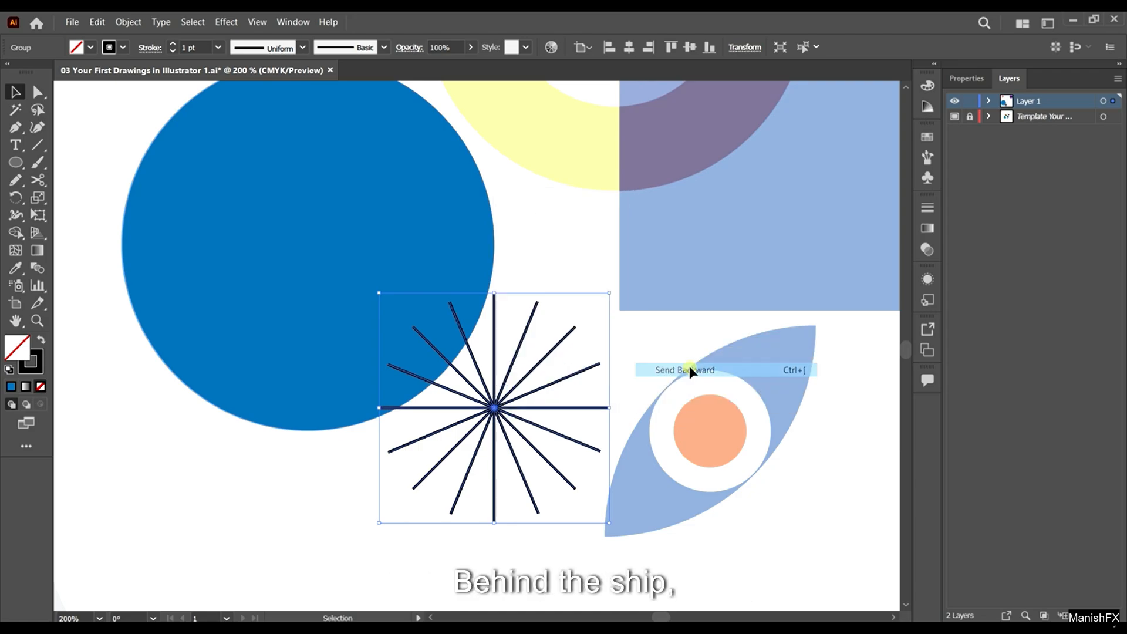
- Examine how the starburst and the blue circle overlap, both up close and across the whole artboard
right_click(492, 409)
mouse_move(558, 349)
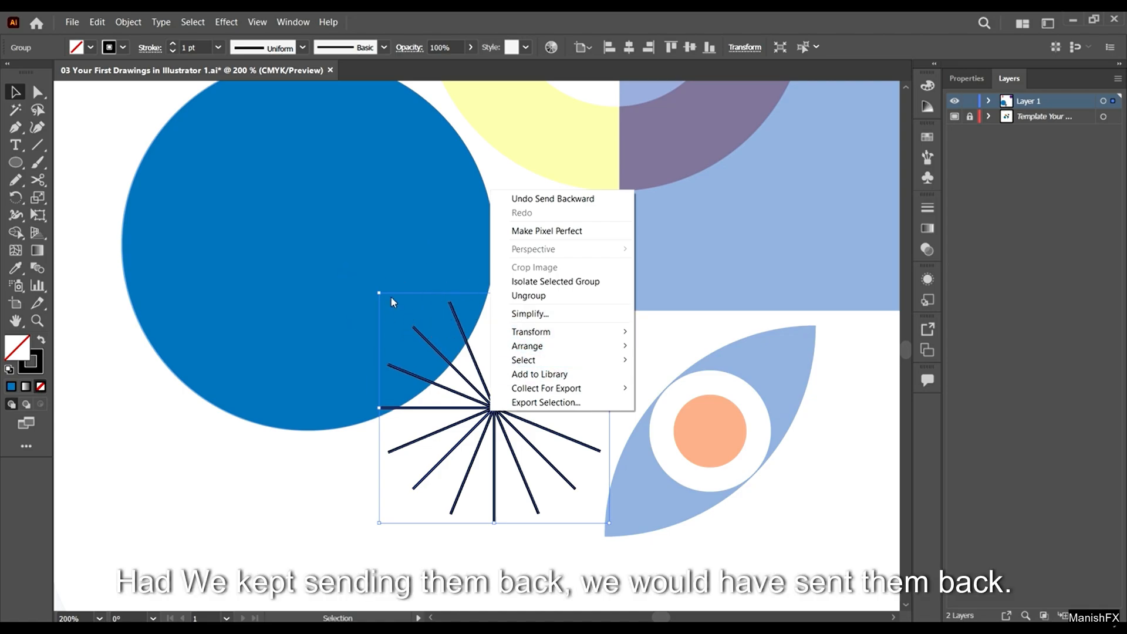
click(325, 186)
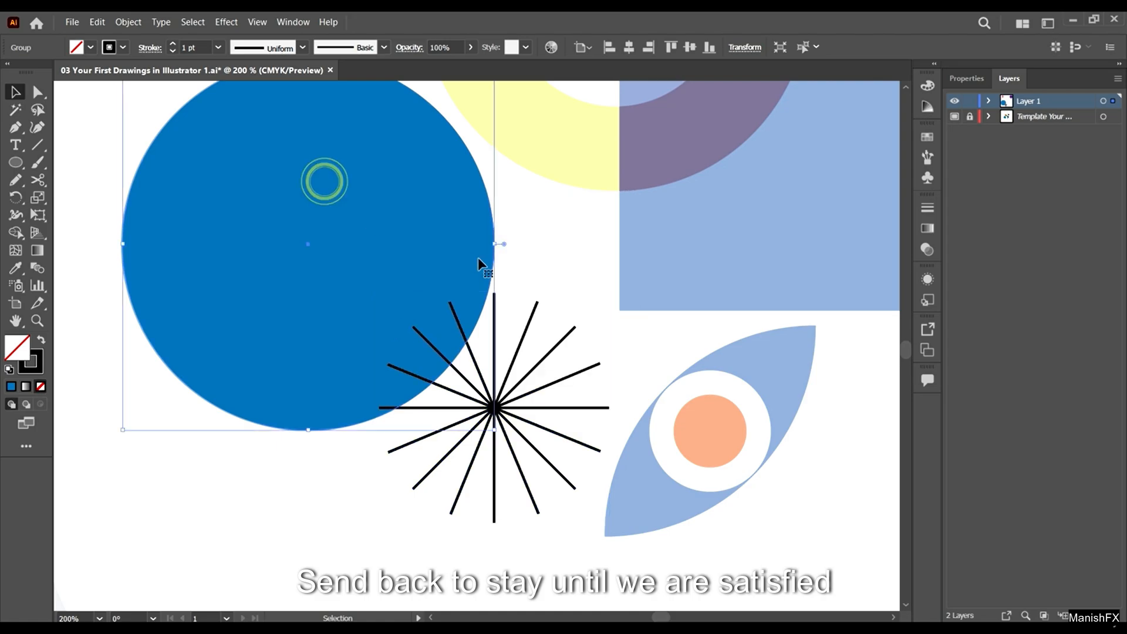
key(ctrl+minus)
key(ctrl+minus)
key(ctrl+minus)
key(ctrl+minus)
key(ctrl+minus)
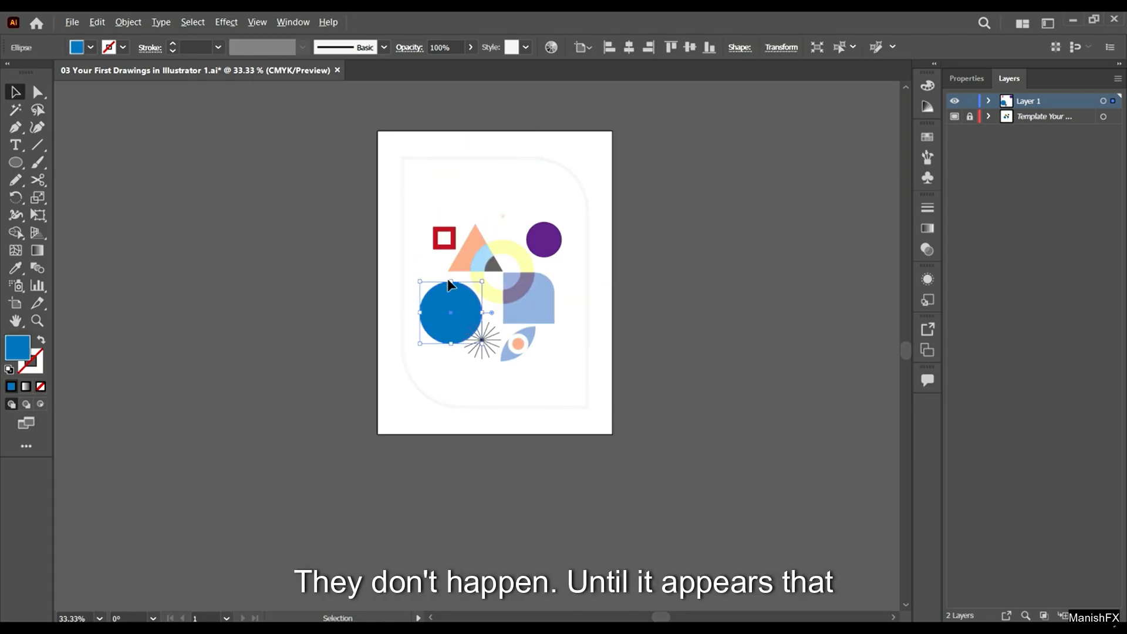
key(ctrl+plus)
key(ctrl+plus)
key(ctrl+plus)
key(ctrl+plus)
key(ctrl+plus)
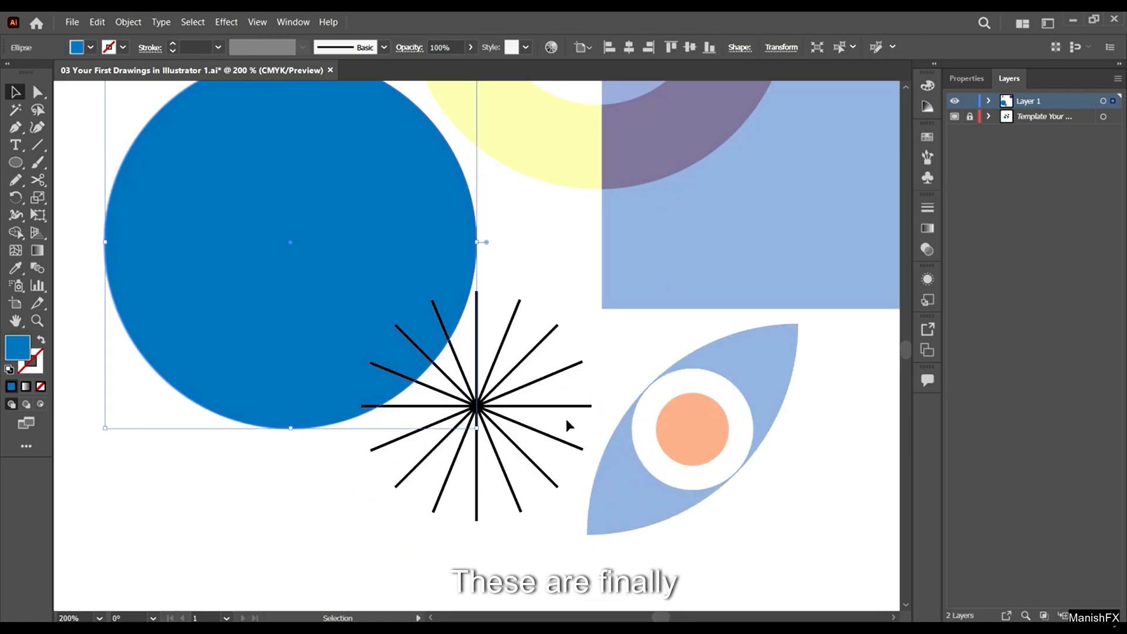
key(ctrl+minus)
key(ctrl+minus)
key(ctrl+minus)
scroll(498, 410, up, 2)
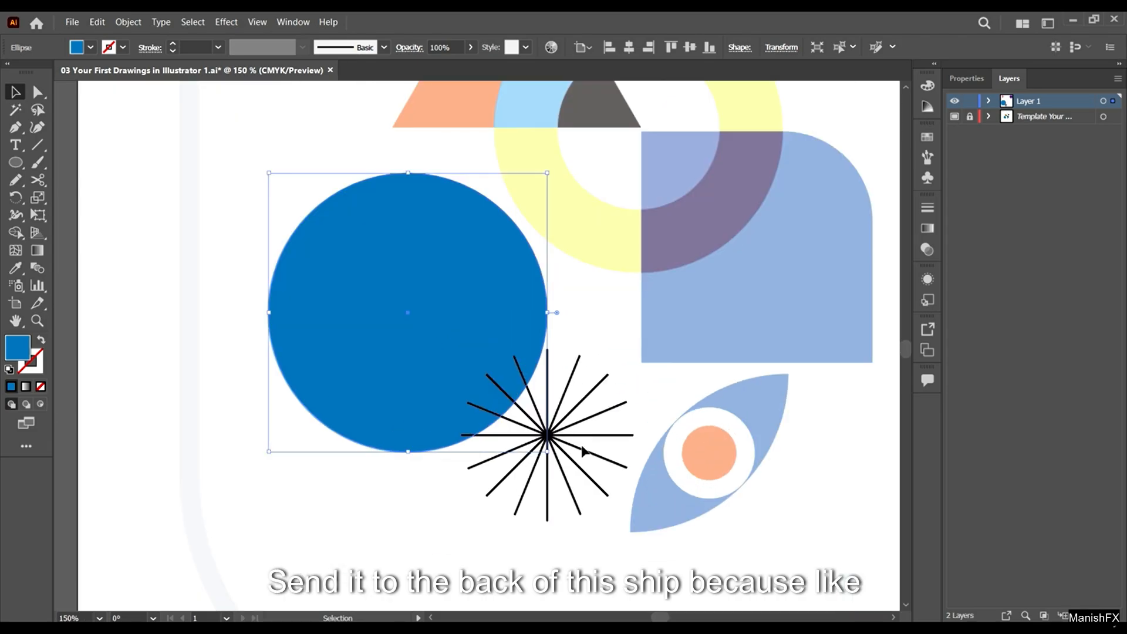
- Select the starburst group and send it one more level backward, behind the large blue circle
click(580, 439)
click(581, 437)
right_click(581, 439)
mouse_move(610, 373)
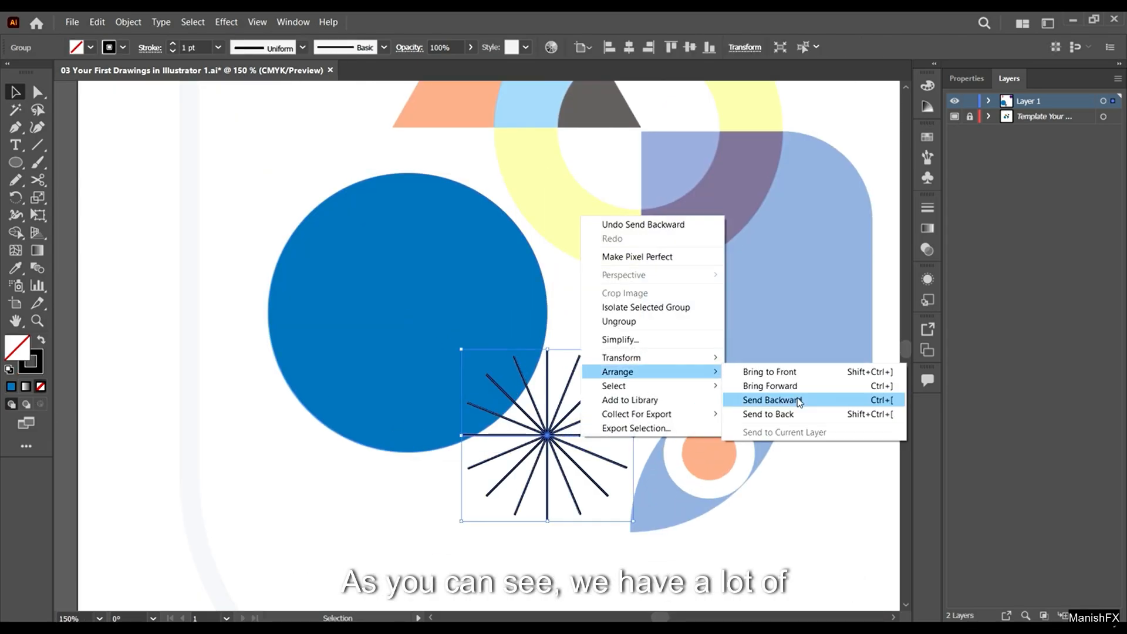
click(797, 398)
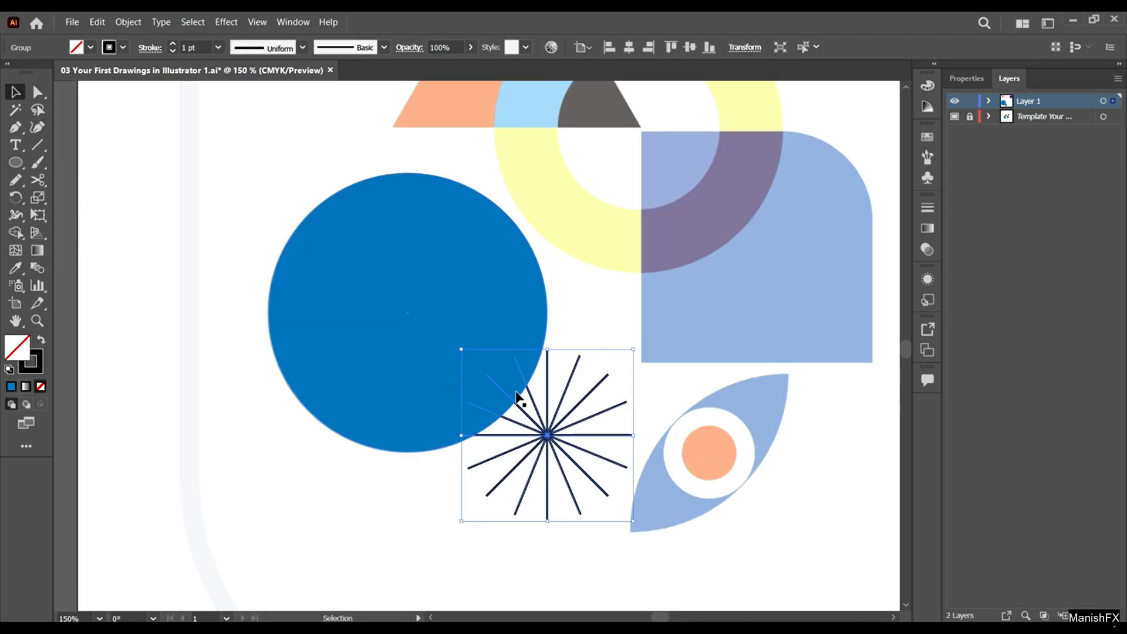
- Undo the backward moves of the starburst group
scroll(452, 370, down, 1)
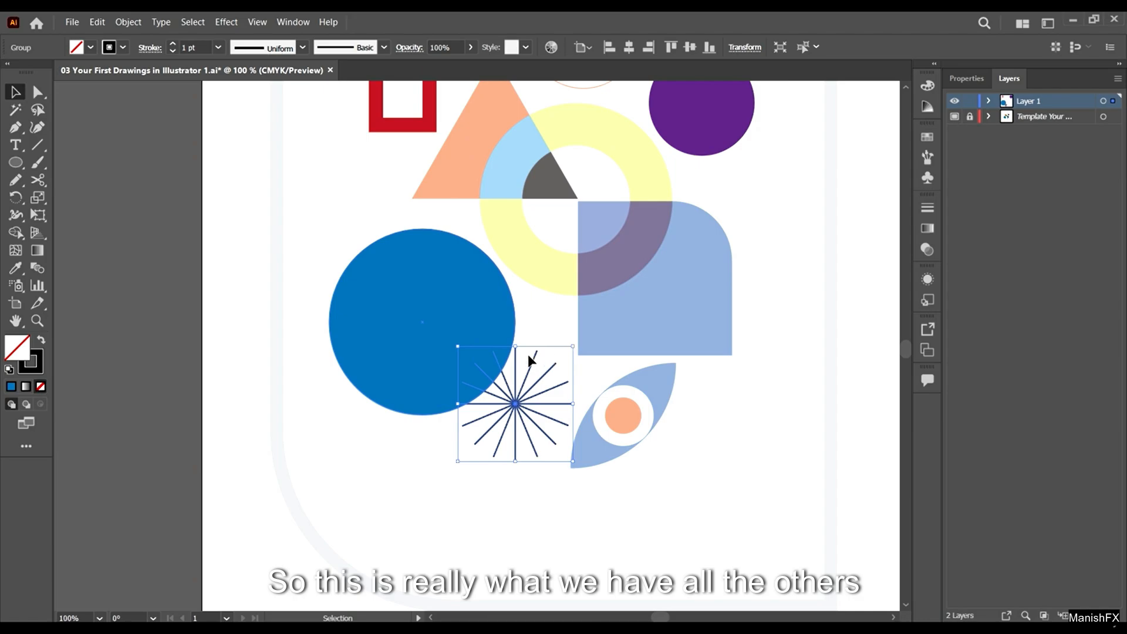
click(407, 273)
click(530, 413)
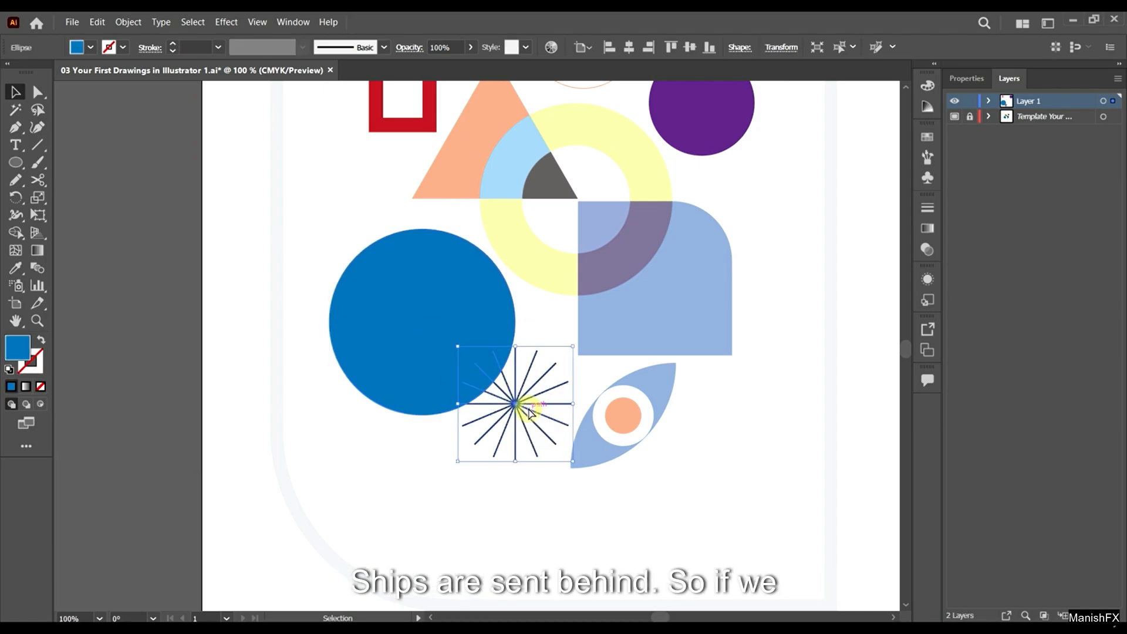
key(a)
scroll(531, 422, up, 2)
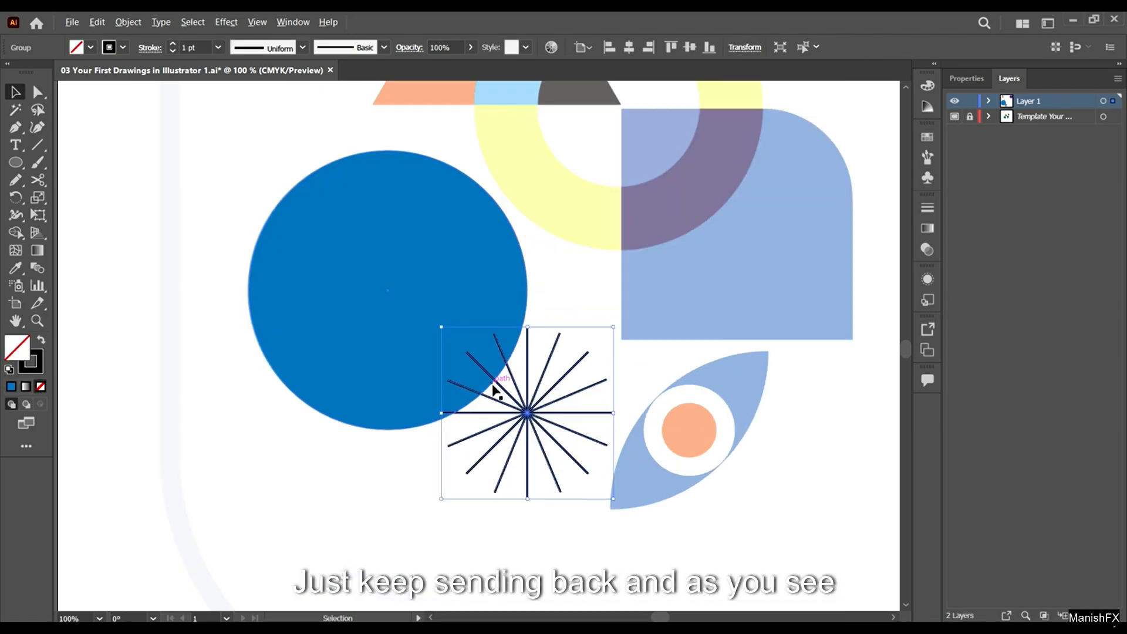
- Send the starburst group to the back of the stacking order
key(v)
right_click(543, 427)
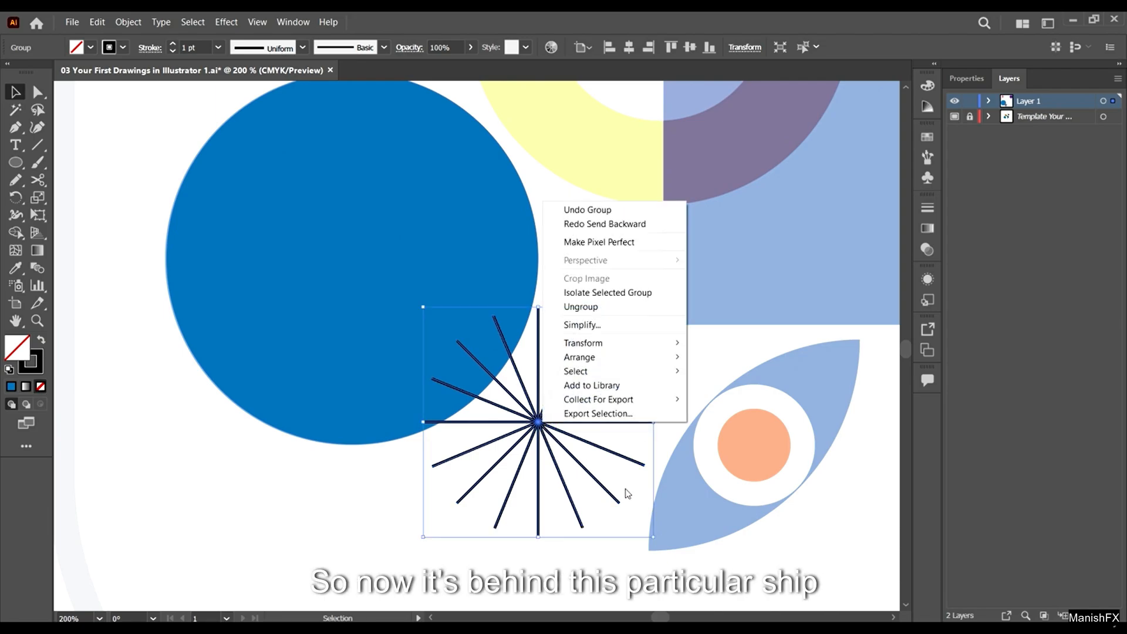
mouse_move(622, 359)
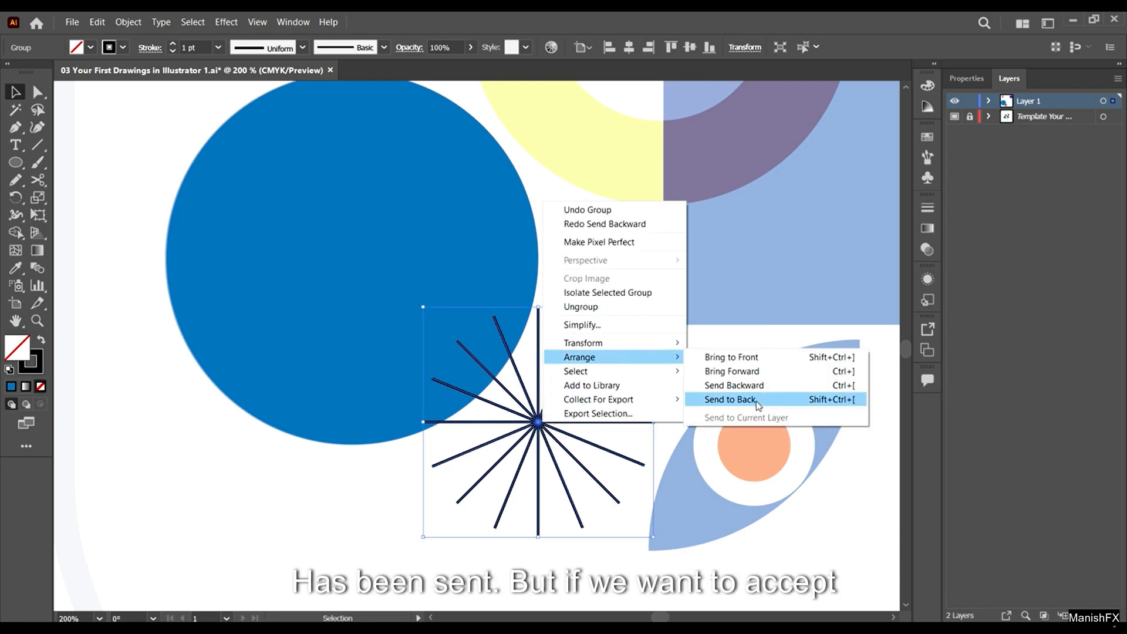
click(756, 400)
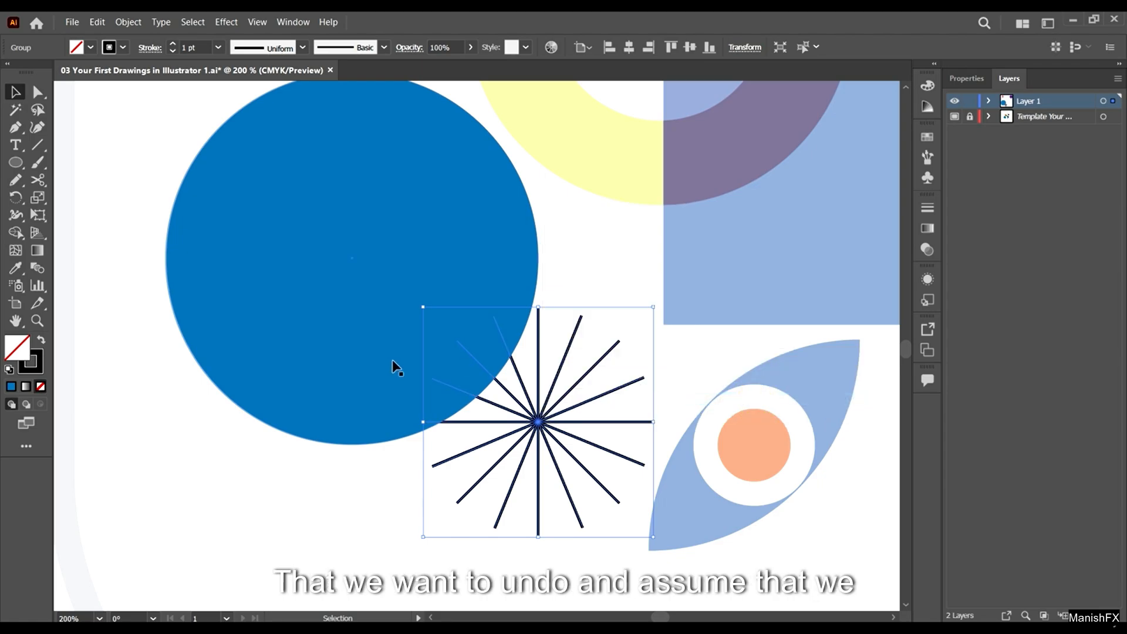
- Bring the starburst group to the front of the stacking order and clear the selection
key(ctrl+1)
scroll(480, 403, up, 2)
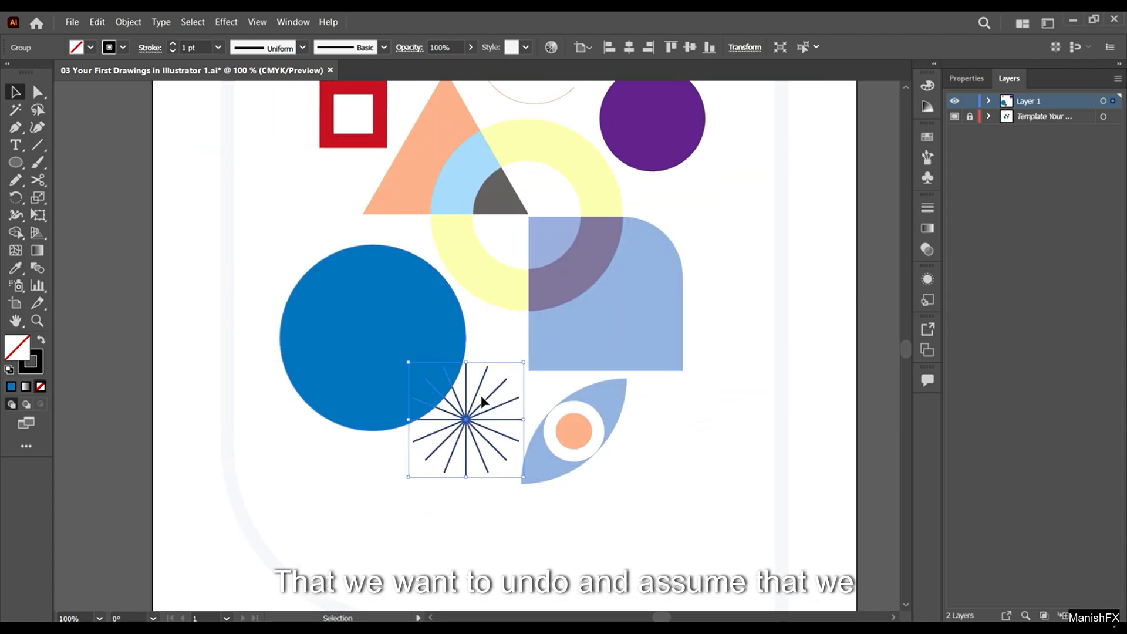
scroll(467, 457, up, 2)
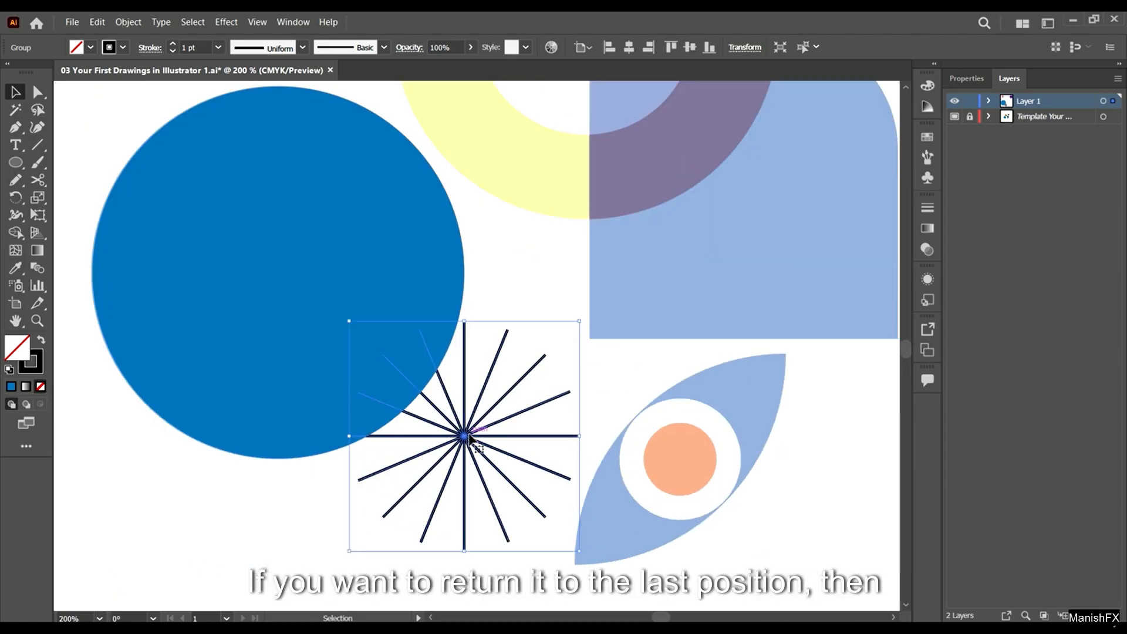
right_click(469, 438)
click(556, 370)
click(720, 363)
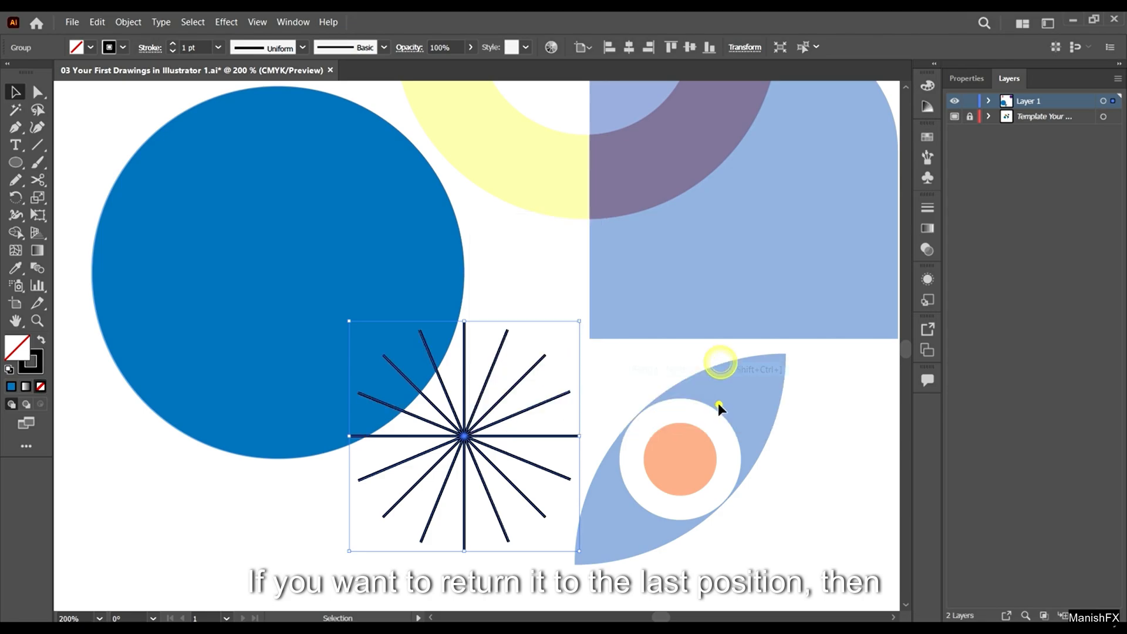
click(718, 402)
key(ctrl+1)
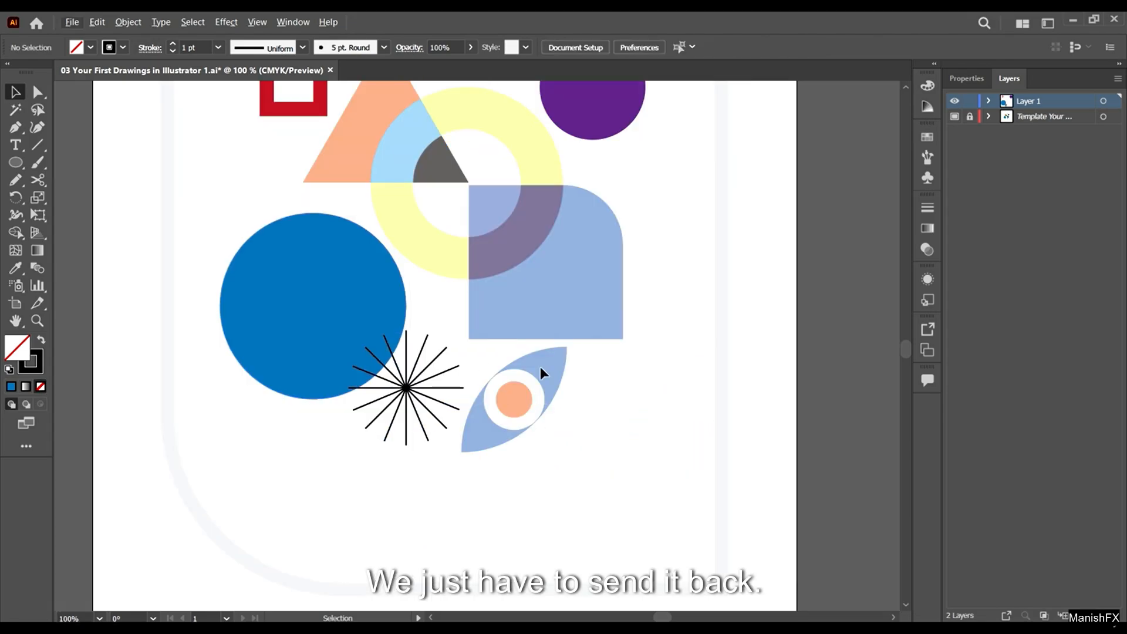
scroll(540, 366, up, 2)
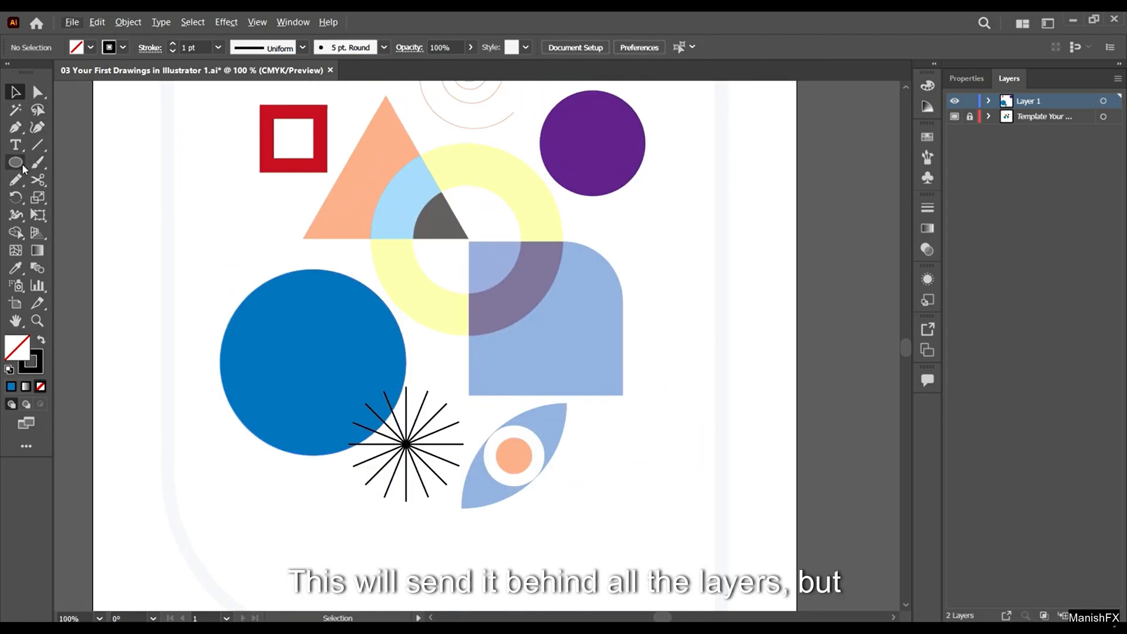
click(16, 163)
key(ctrl+minus)
key(ctrl+minus)
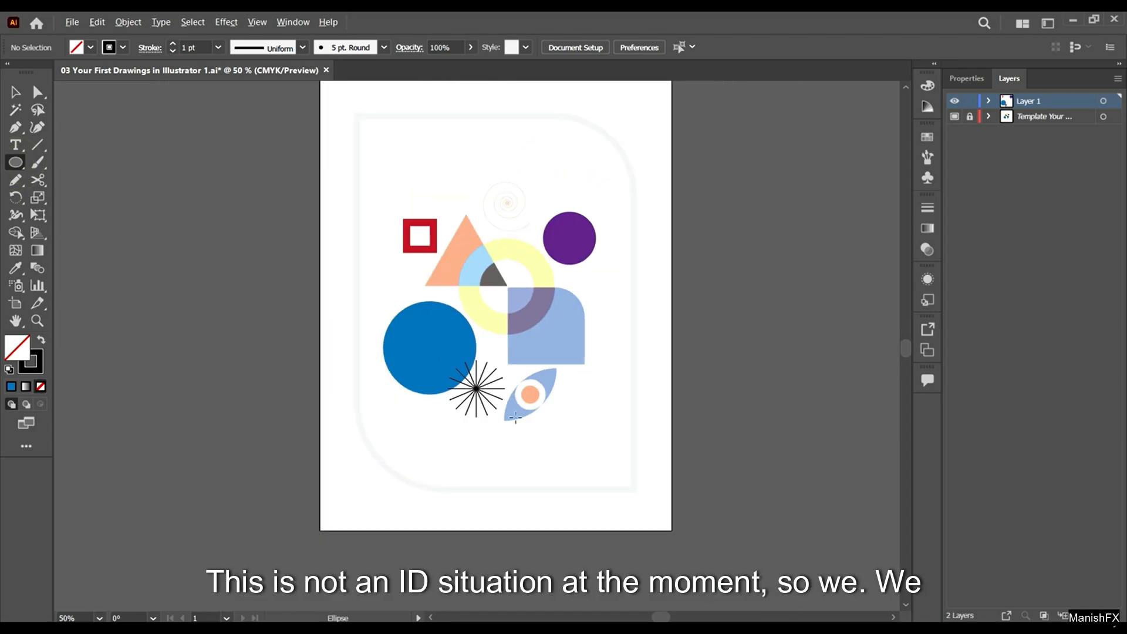
scroll(515, 418, up, 2)
scroll(534, 465, up, 3)
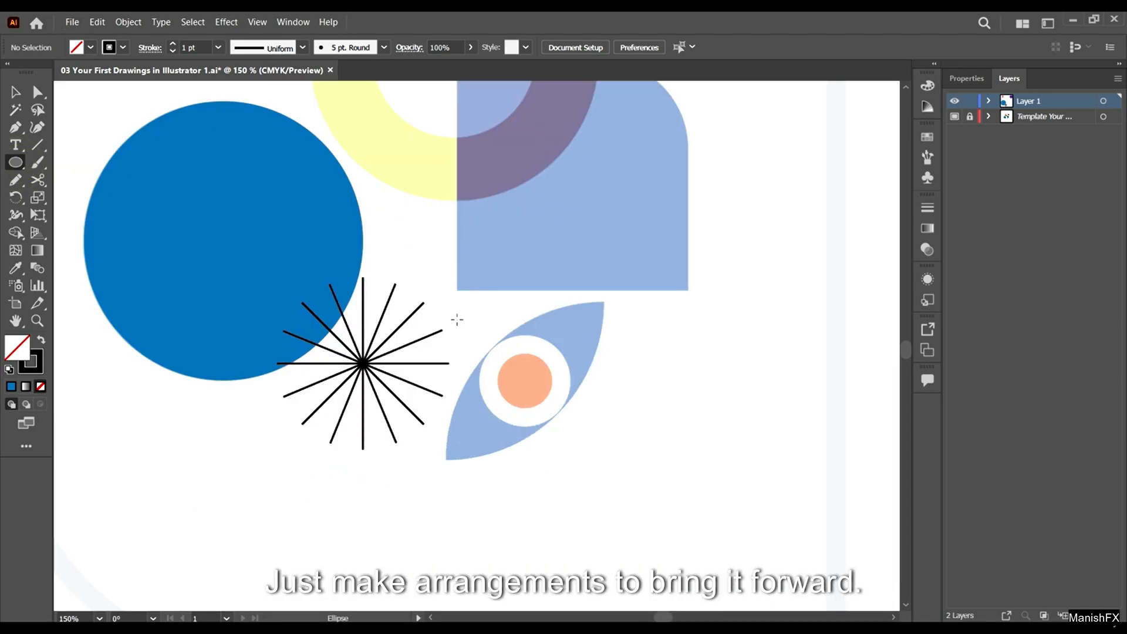
drag(448, 308, 577, 412)
key(ctrl+z)
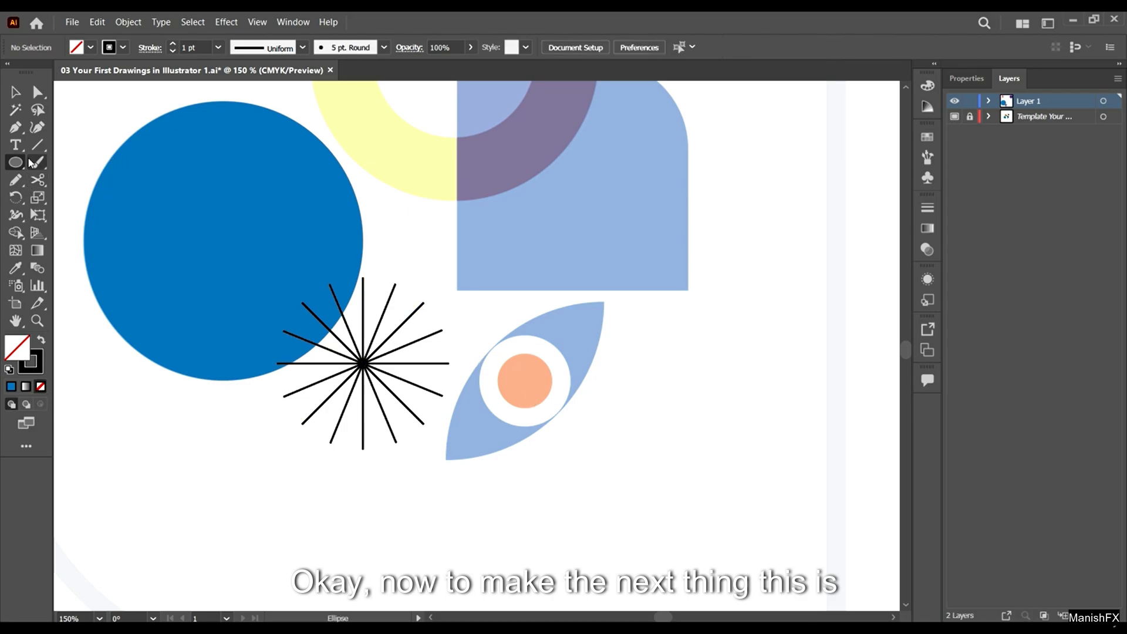
- Draw a square over the eye shape in the template, spanning from its upper-right tip to its lower-left tip
drag(22, 164, 74, 164)
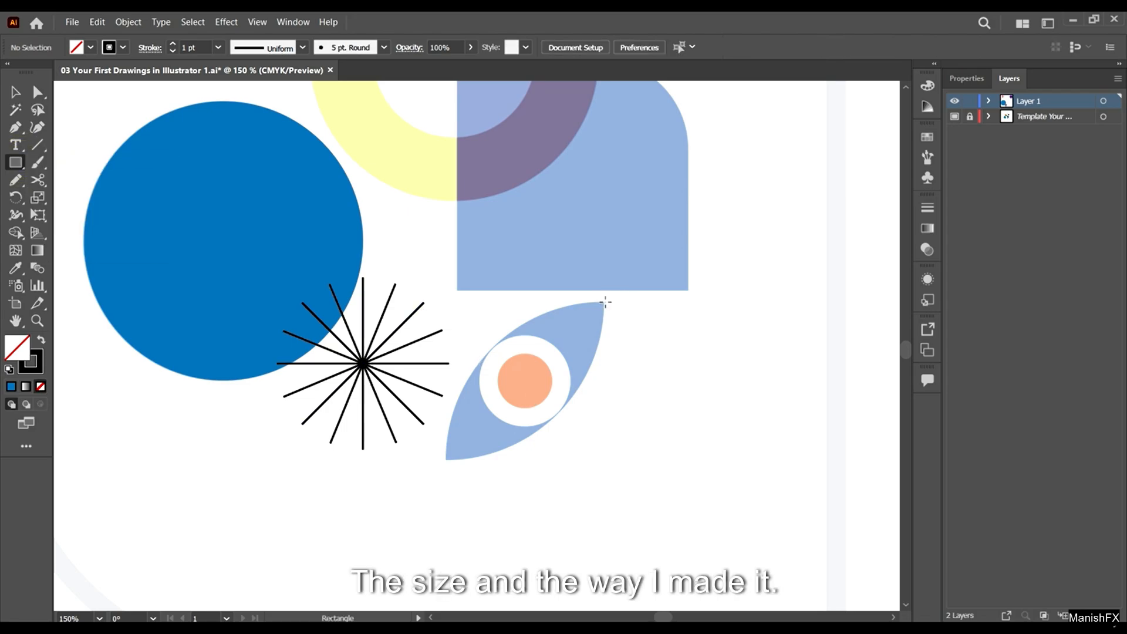
drag(605, 302, 464, 461)
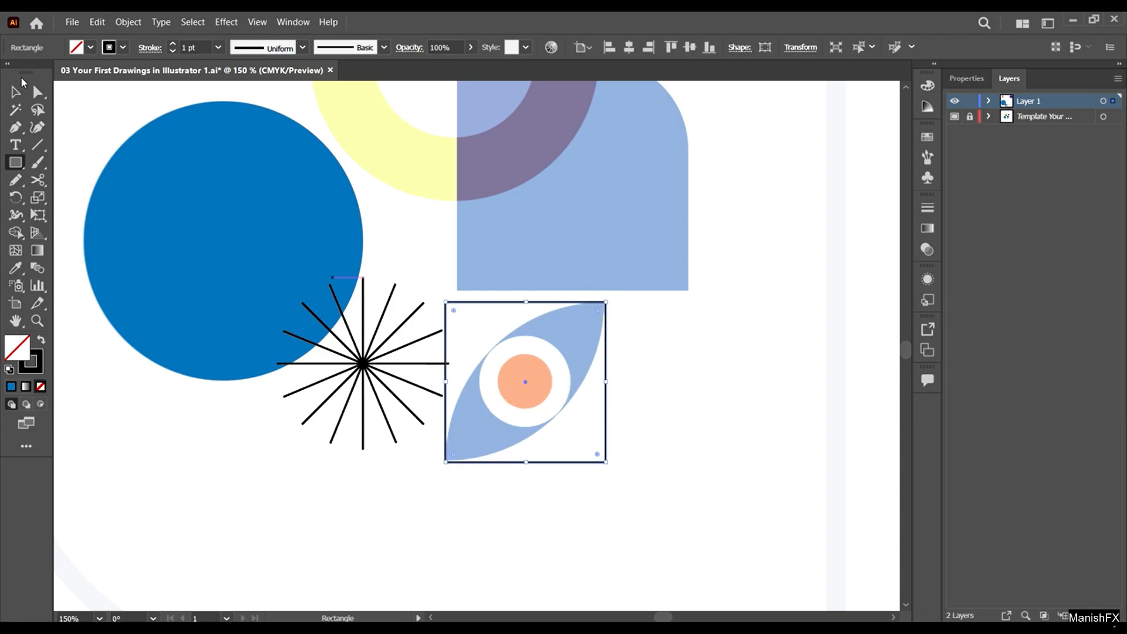
click(15, 92)
- Remove the square's stroke, fill it with the same medium blue swatch as the large circle, and clear the selection
click(123, 46)
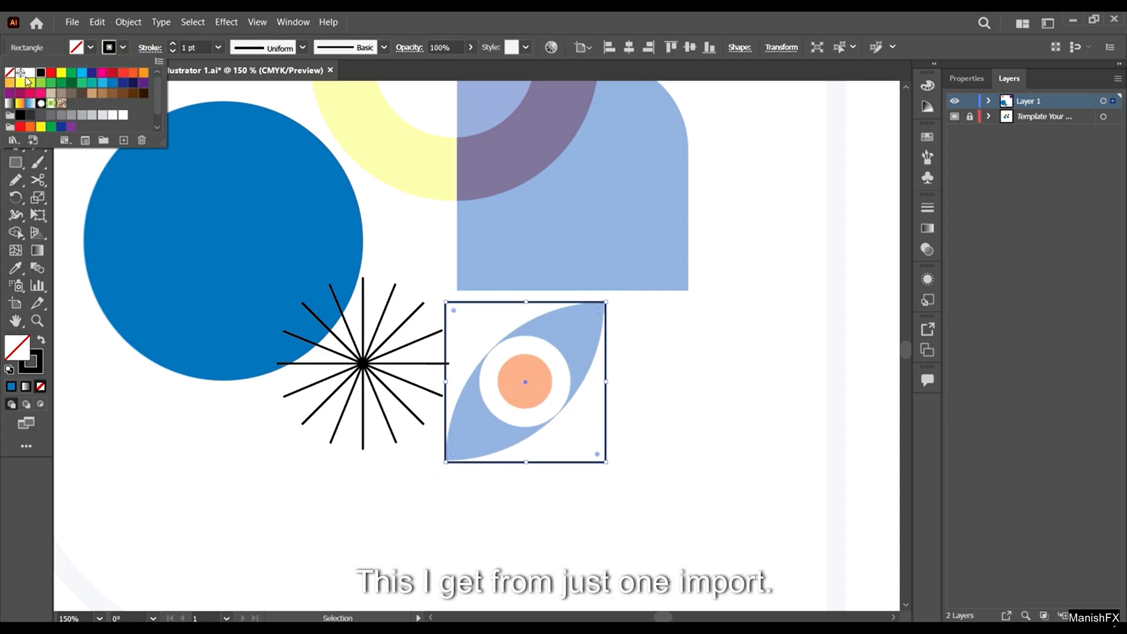
click(9, 71)
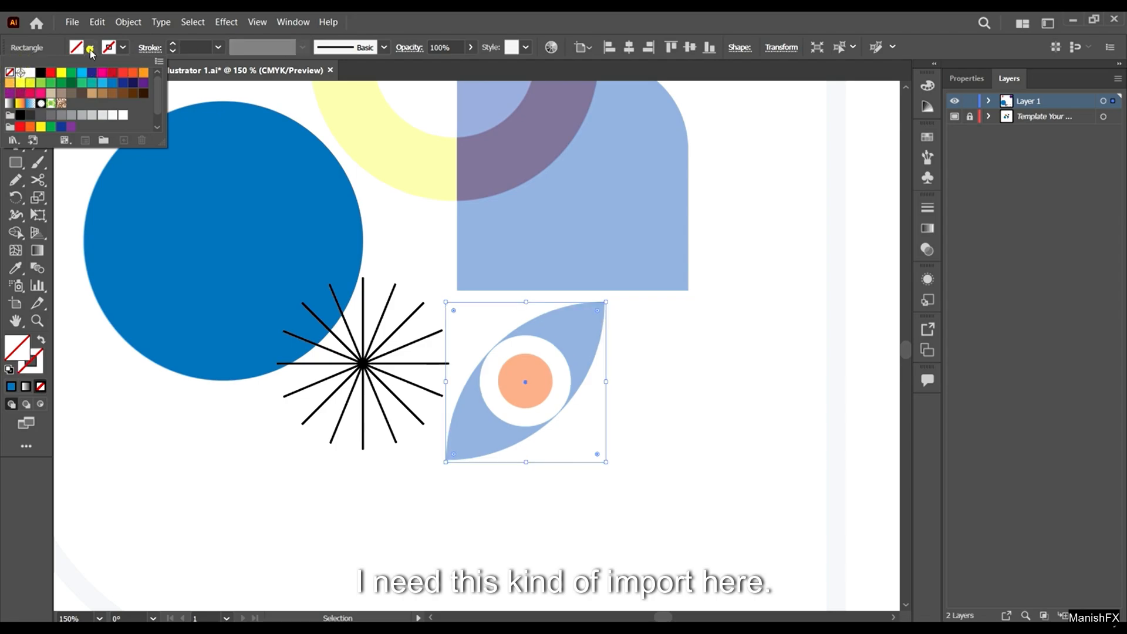
click(91, 49)
click(90, 50)
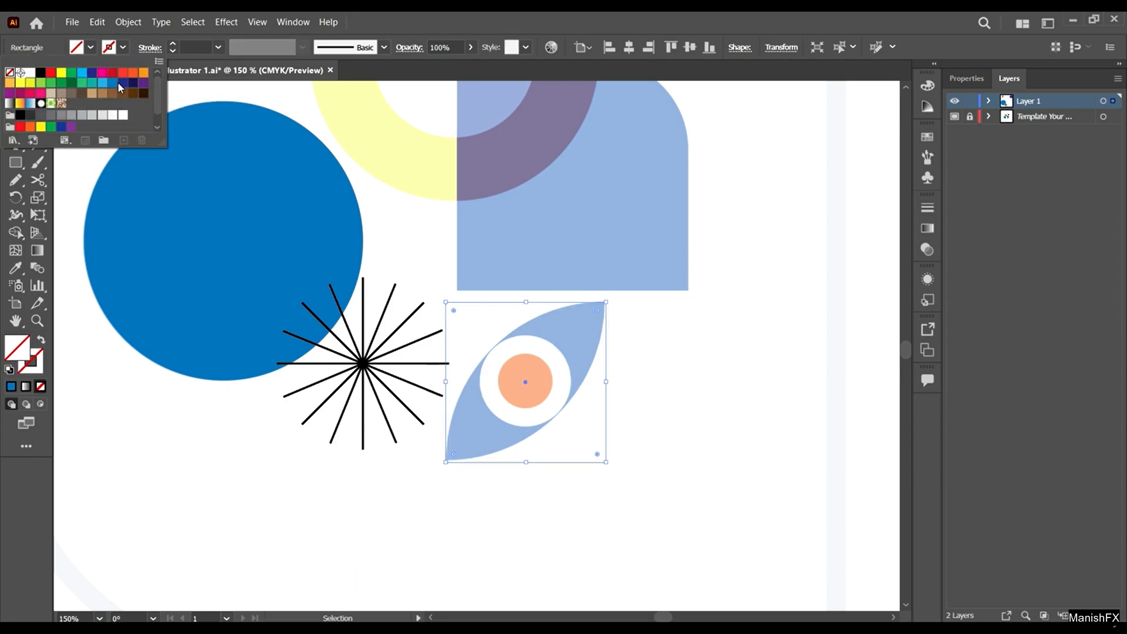
click(120, 88)
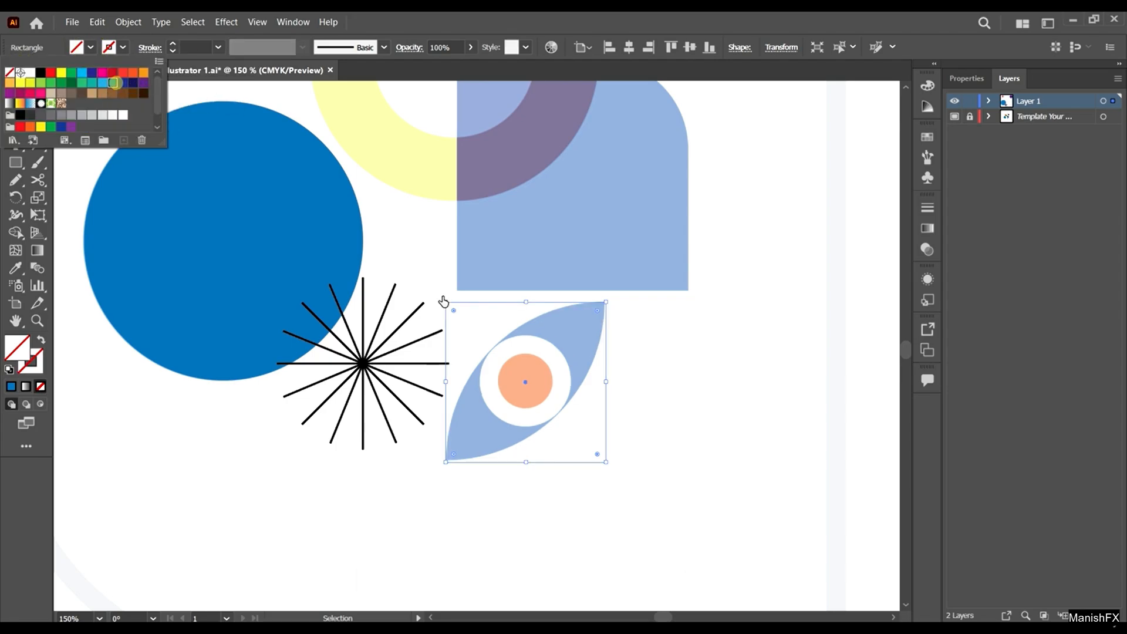
click(711, 387)
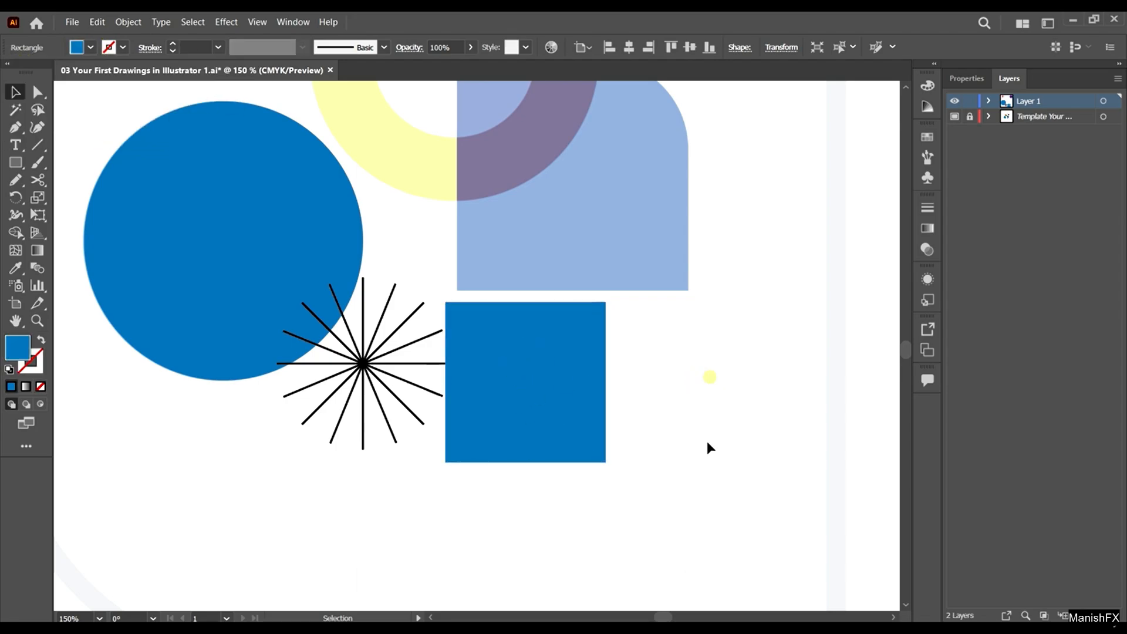
- Round only the blue square's upper-left and lower-right corners to about 93 pt, forming a leaf shape, and deselect it
click(44, 93)
drag(651, 499, 579, 432)
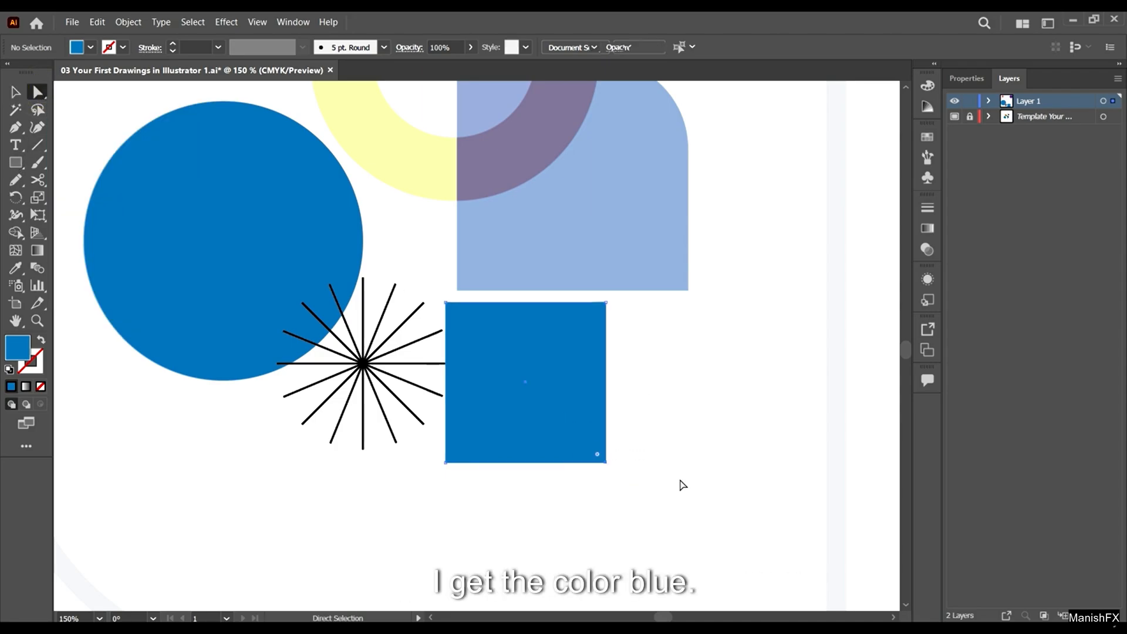
drag(444, 300, 457, 320)
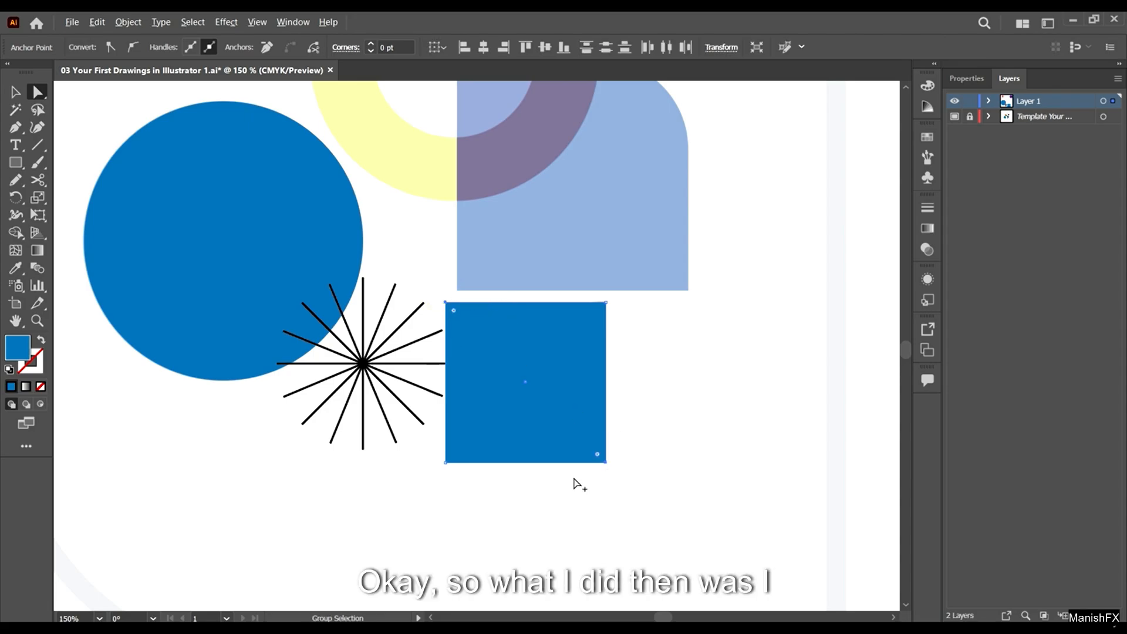
scroll(579, 485, up, 4)
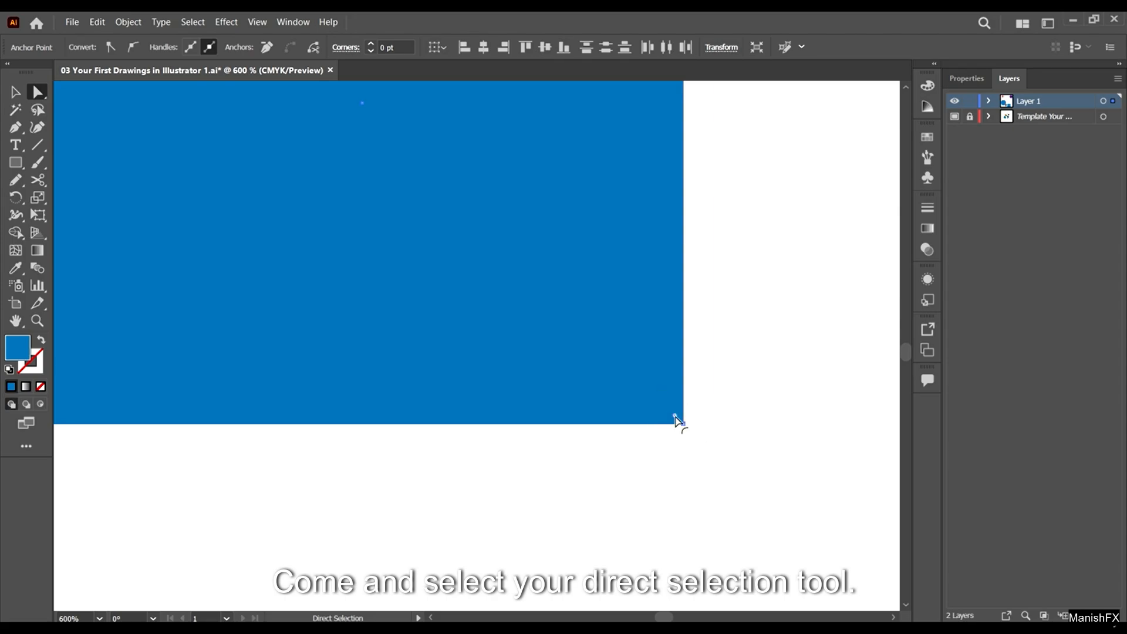
scroll(674, 420, down, 5)
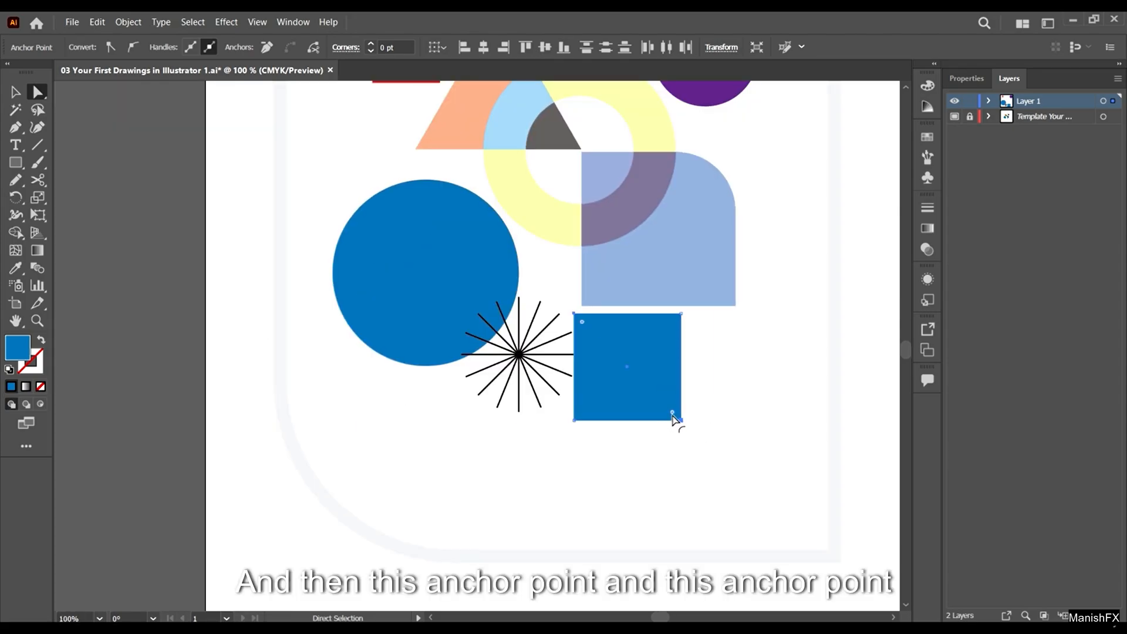
drag(673, 416, 491, 284)
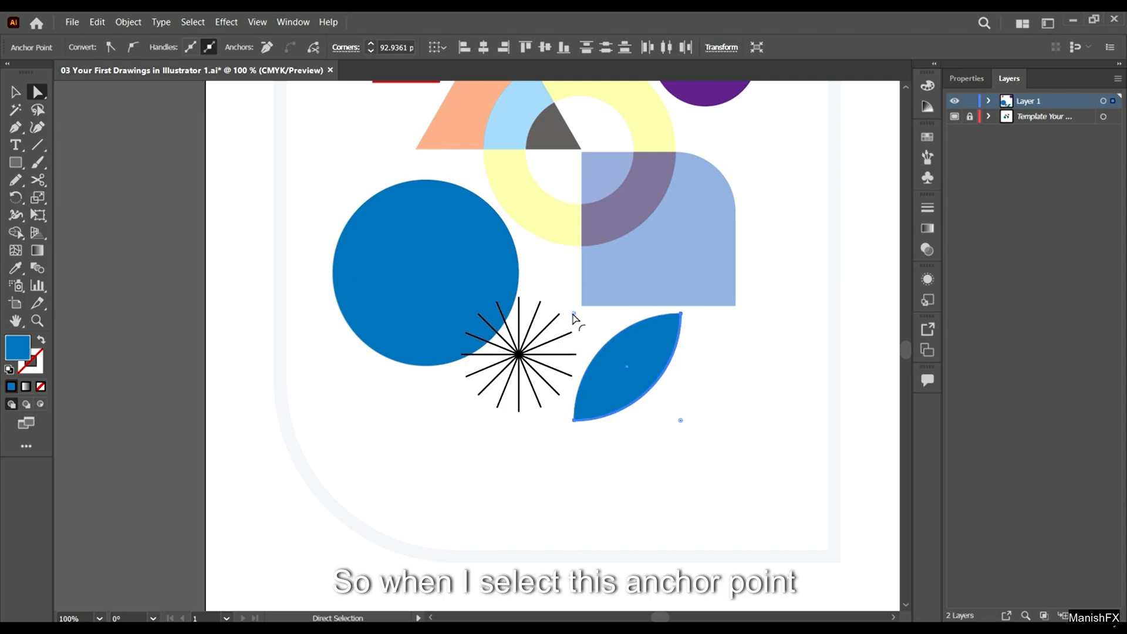
drag(572, 318, 499, 169)
key(ctrl+plus)
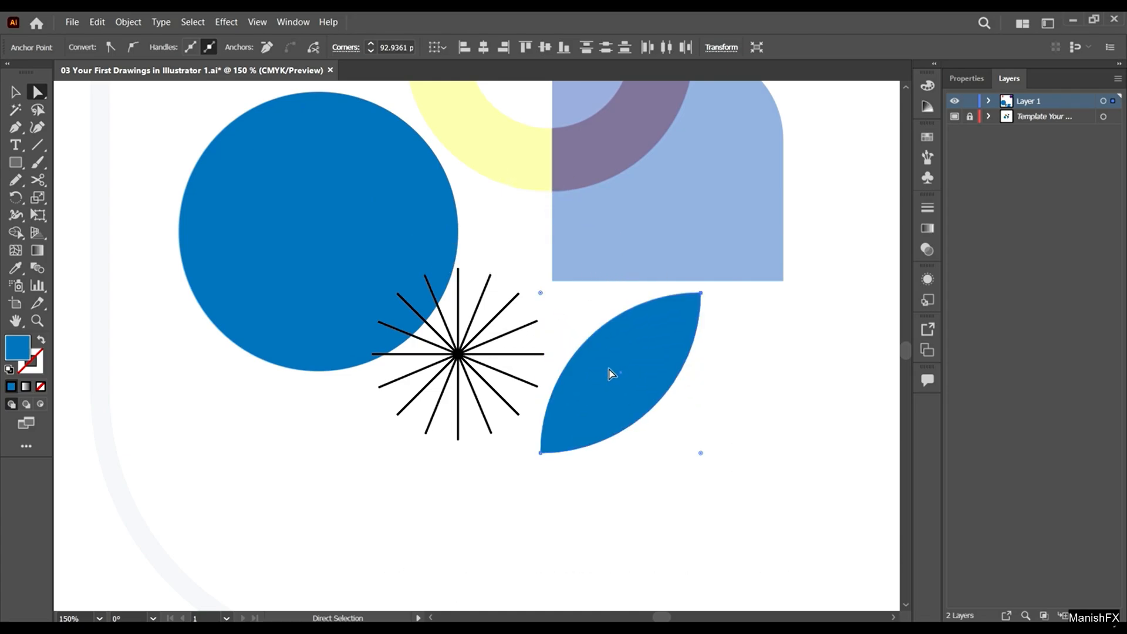
click(661, 285)
- Select the leaf shape and swap its fill and stroke, leaving a 1 pt blue outline with no fill
scroll(661, 285, up, 4)
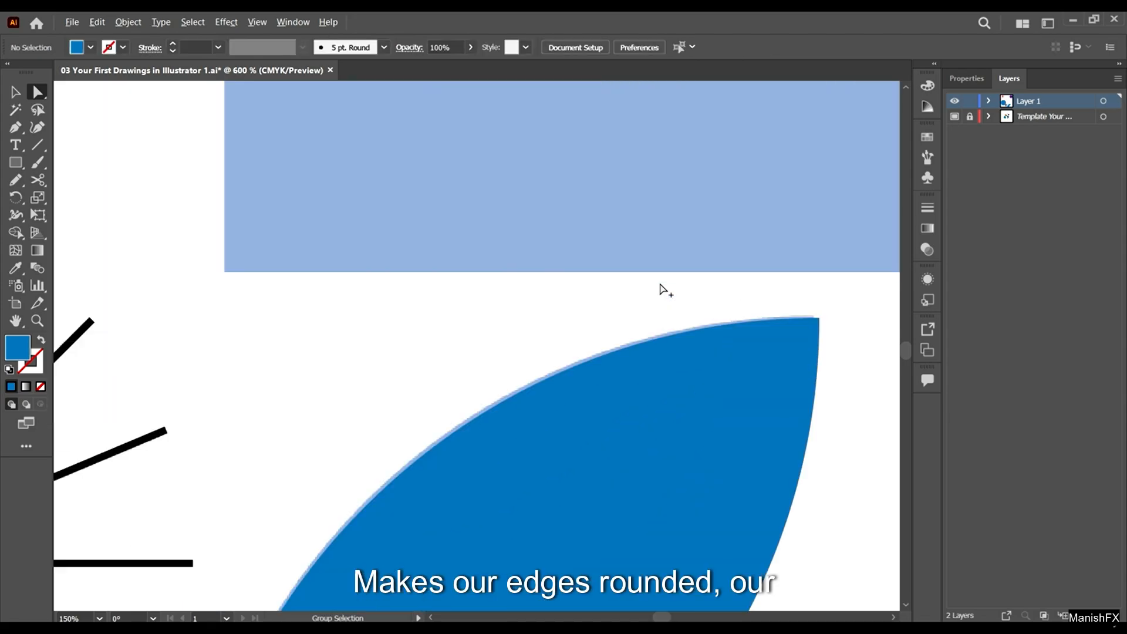
scroll(661, 285, down, 4)
scroll(643, 378, up, 3)
scroll(596, 311, down, 2)
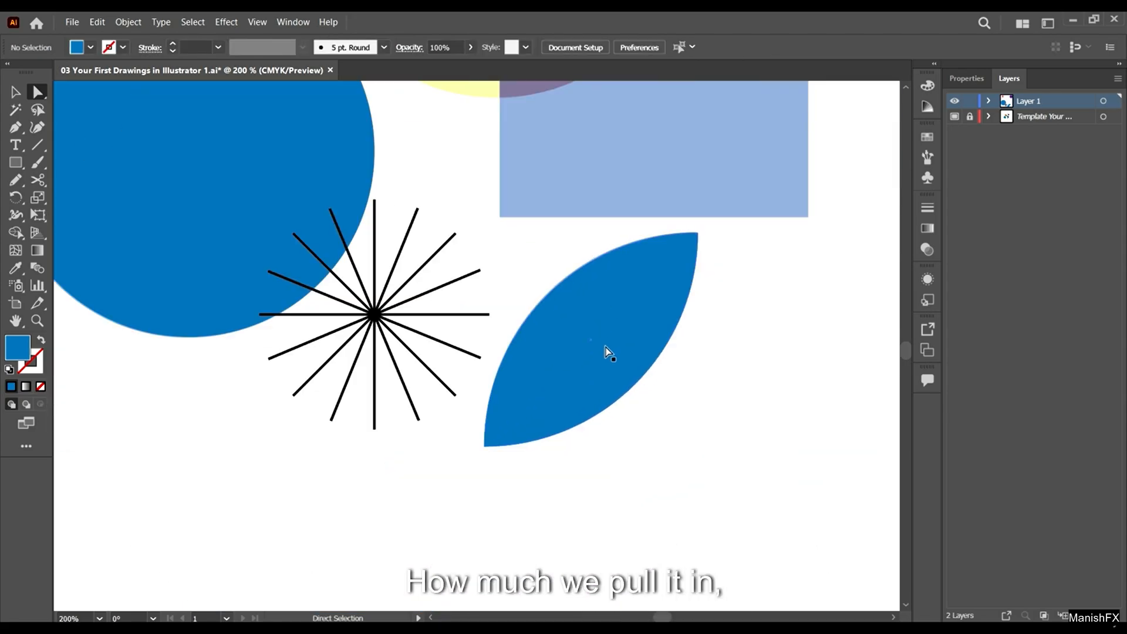
click(599, 311)
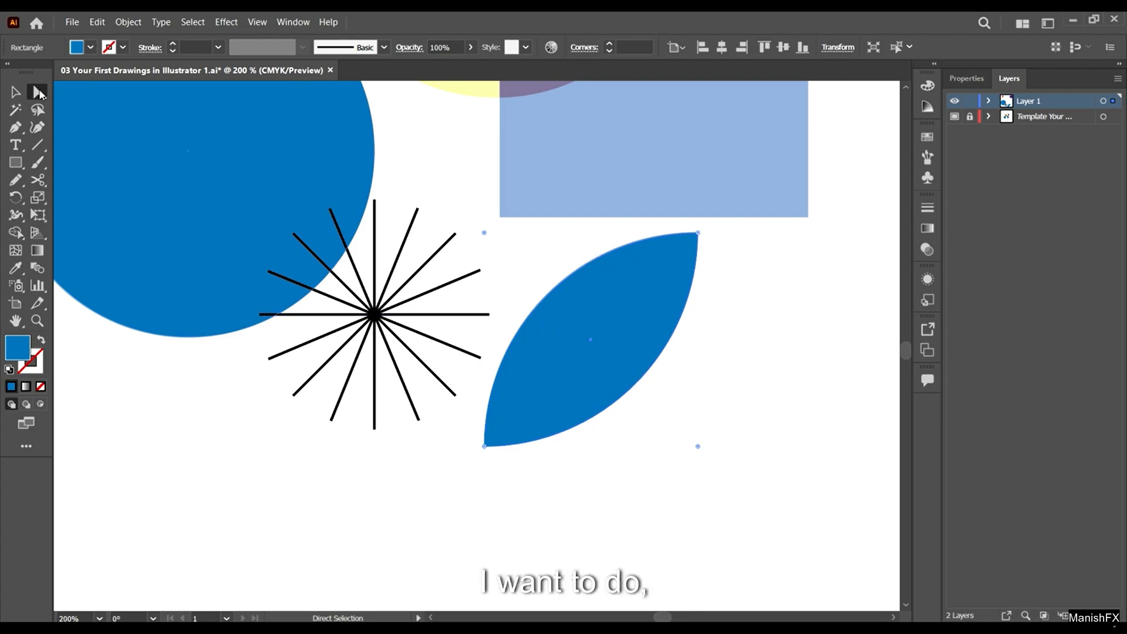
click(42, 340)
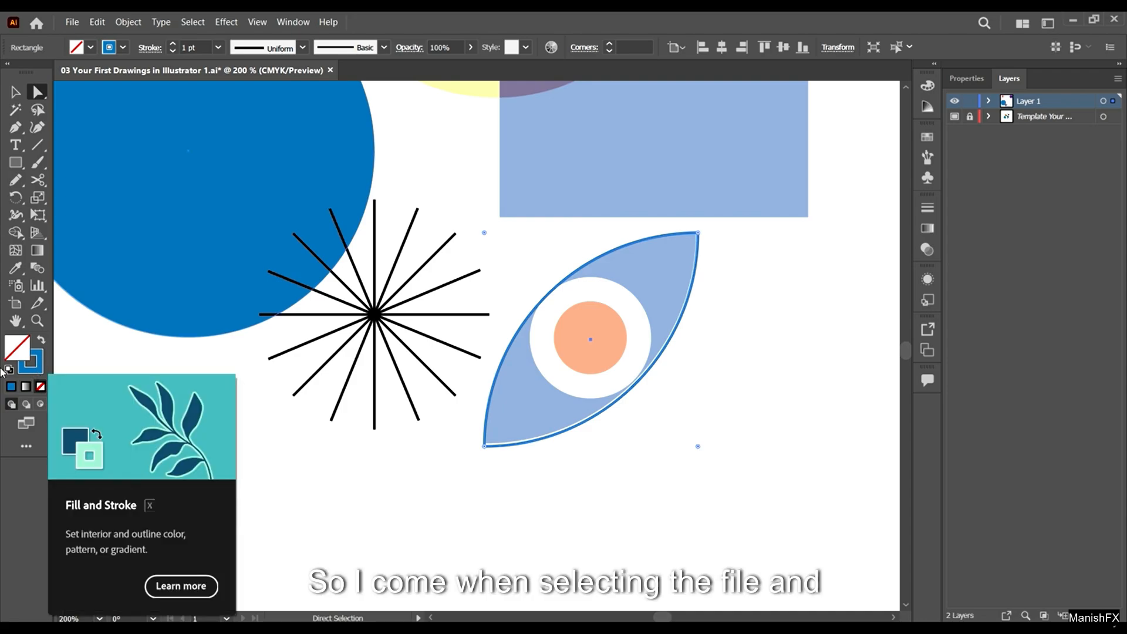
- Nudge the blue leaf outline so it fits closely over the eye shape in the template, and deselect it
click(15, 92)
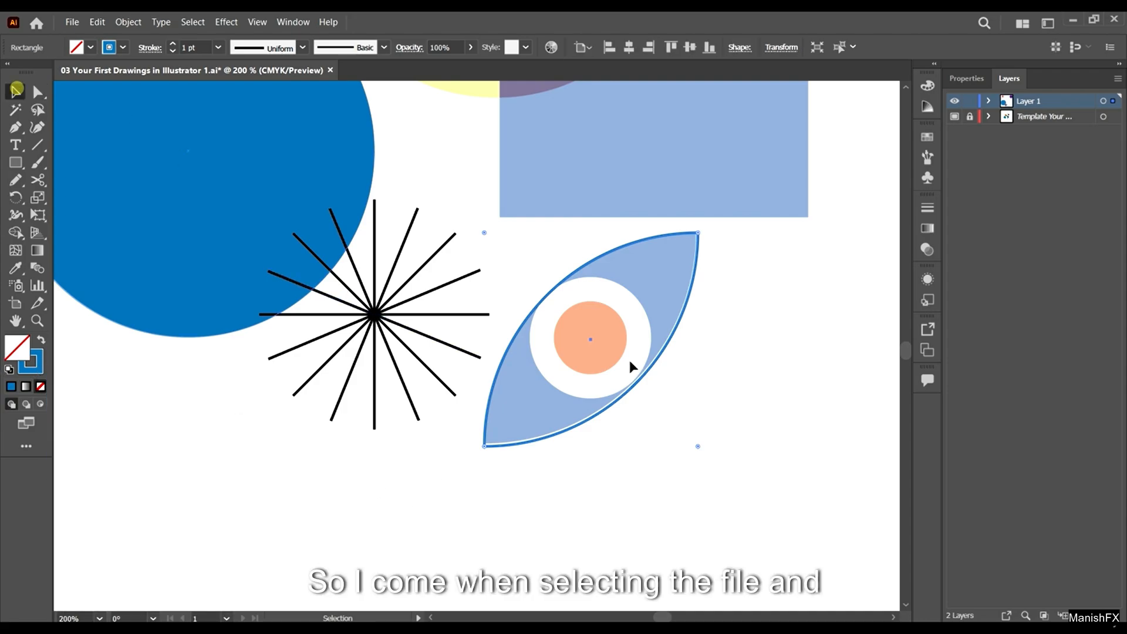
click(629, 360)
scroll(595, 419, up, 2)
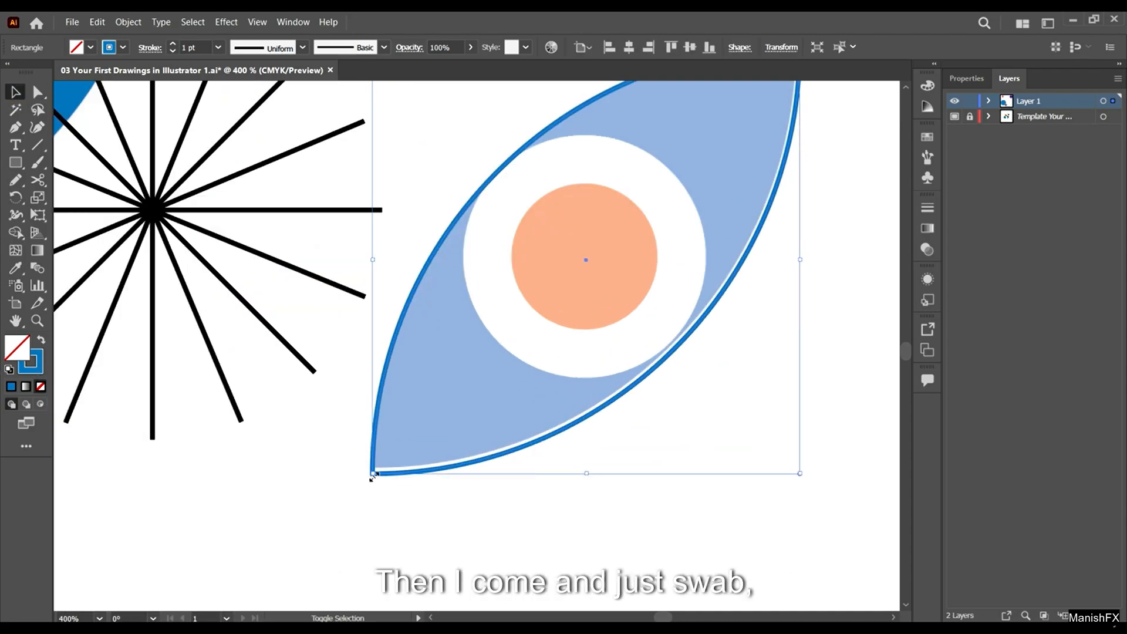
drag(372, 474, 372, 473)
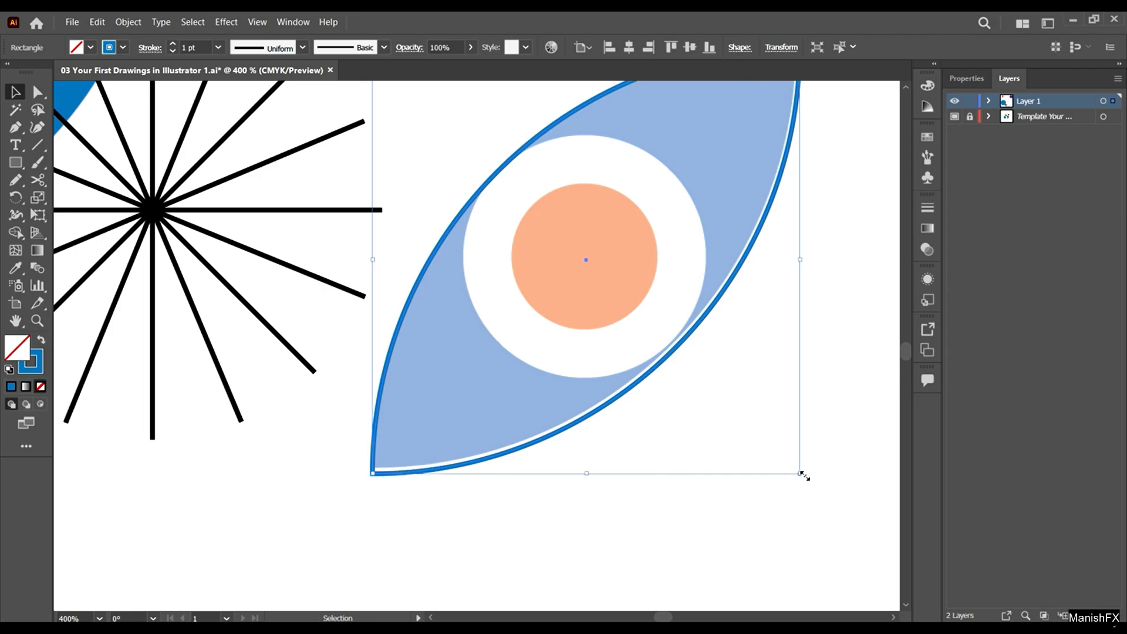
drag(706, 311, 706, 310)
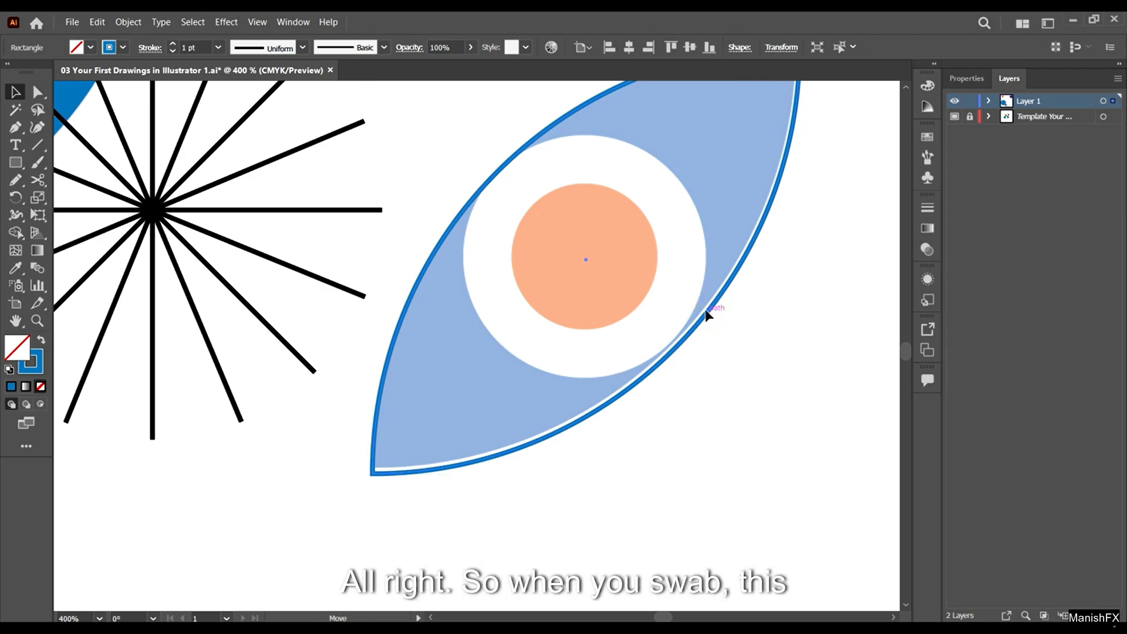
scroll(705, 319, up, 4)
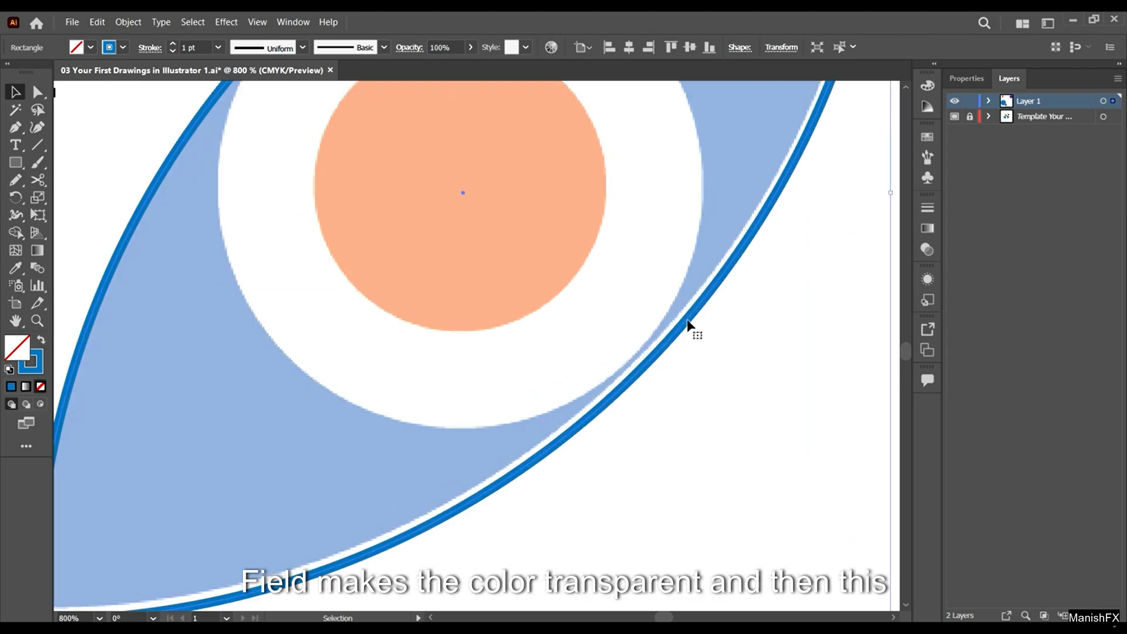
scroll(684, 316, down, 4)
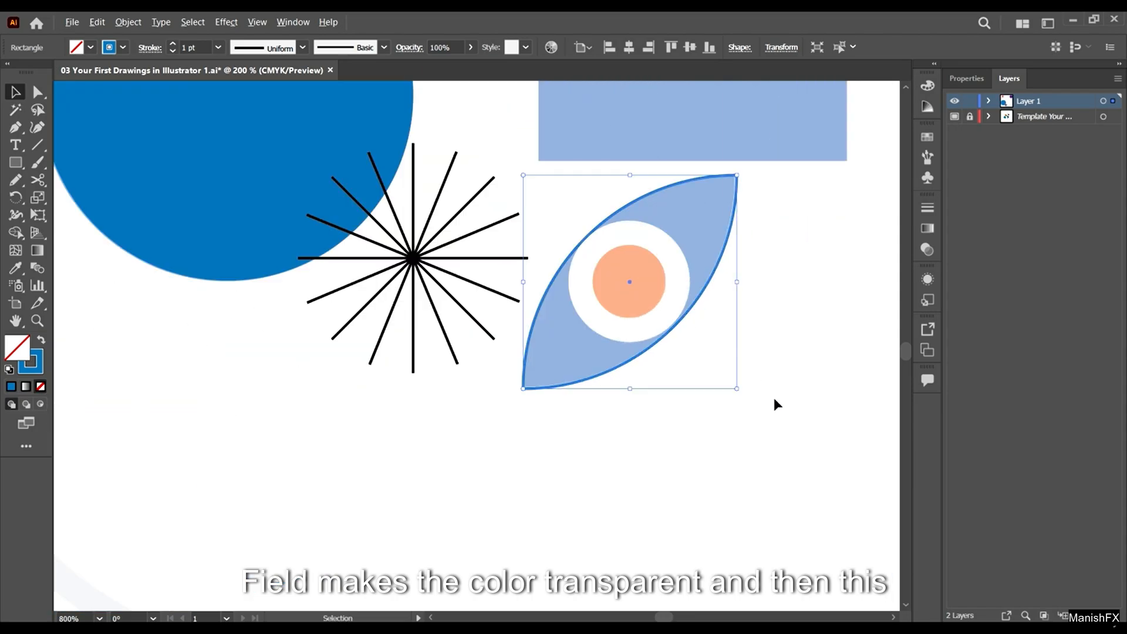
click(784, 340)
scroll(684, 255, up, 2)
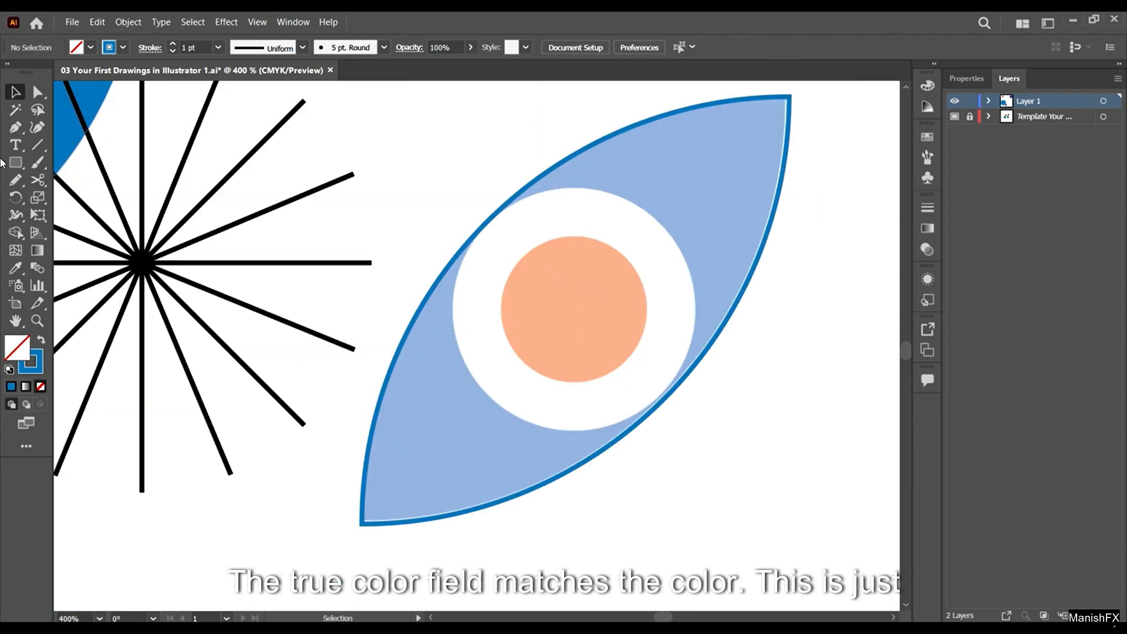
- Draw a circle from the eye's centre out to the edge of the template's white circle and give it a white stroke
drag(8, 169, 83, 195)
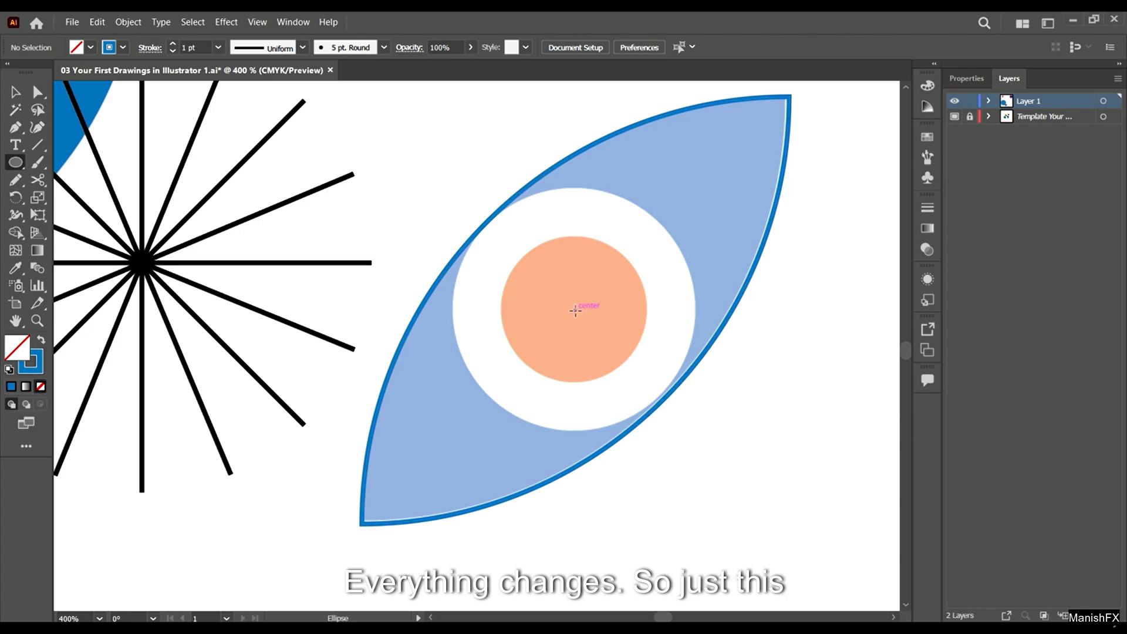
drag(575, 311, 695, 391)
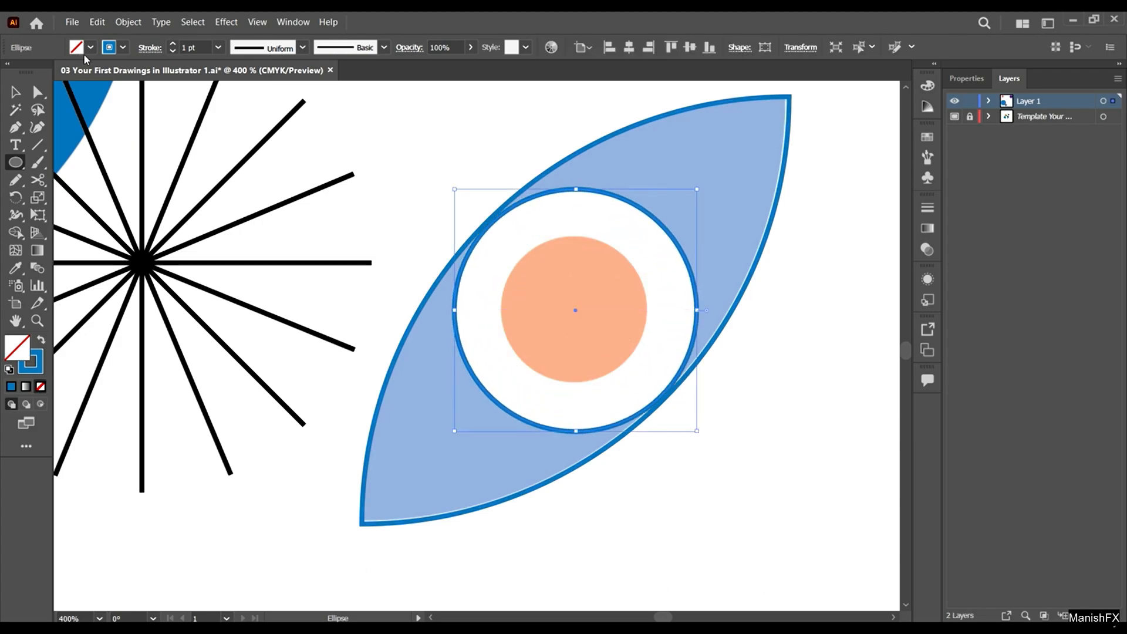
click(121, 48)
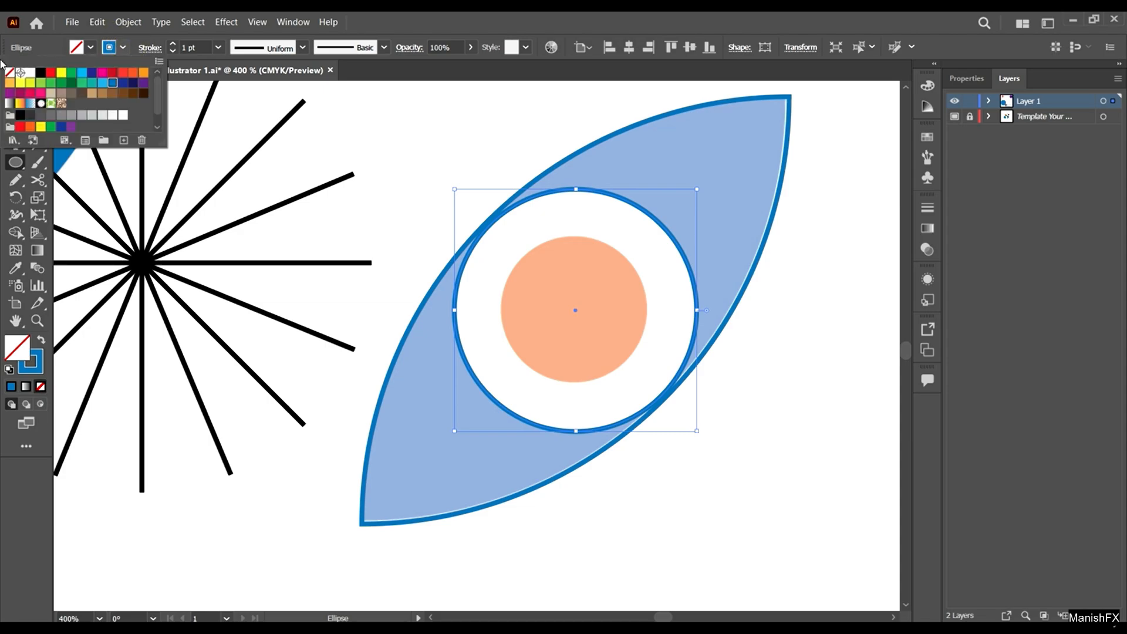
click(30, 72)
key(Escape)
key(v)
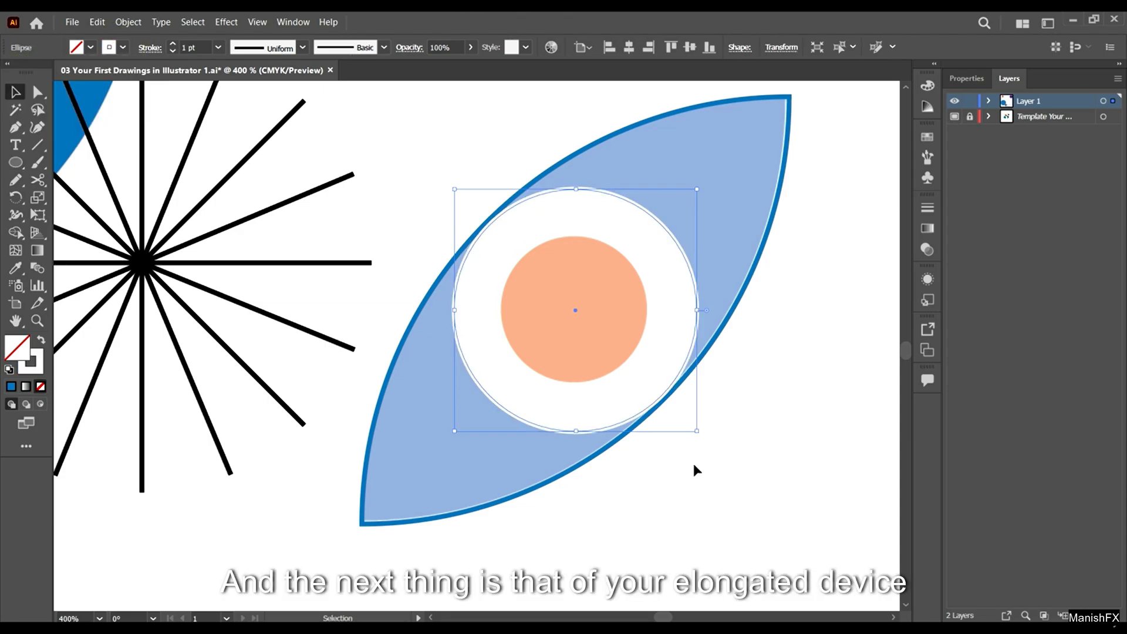
- Paste a copy of the white-stroked circle in front and shrink it about its centre to the size of the orange circle
scroll(694, 469, up, 2)
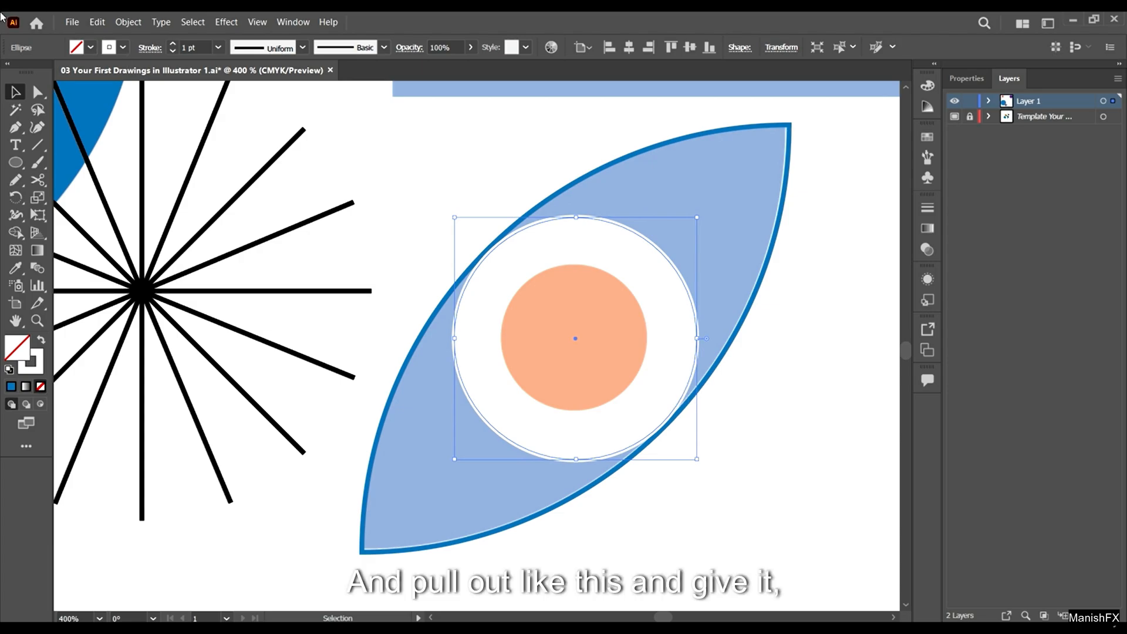
click(130, 23)
click(137, 23)
click(135, 23)
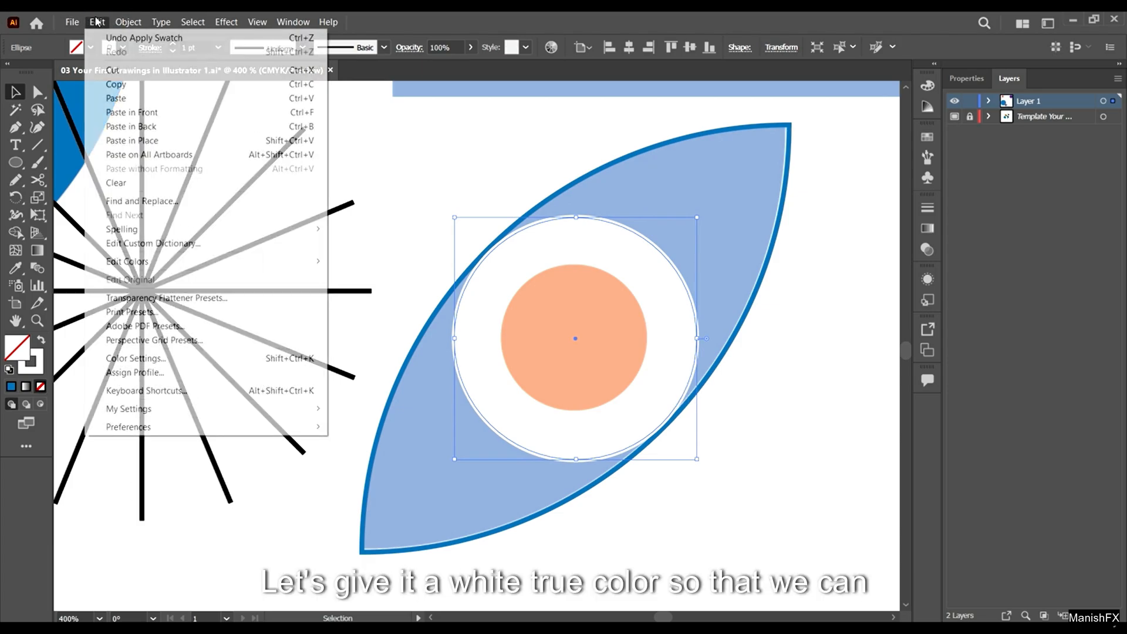
click(97, 22)
click(94, 19)
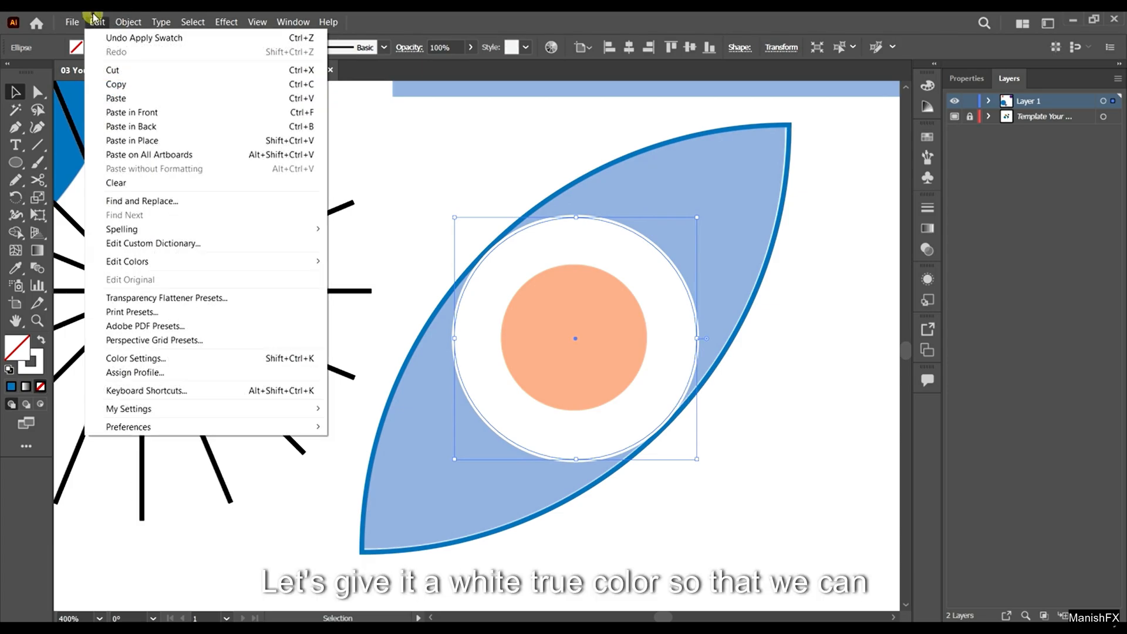
click(135, 112)
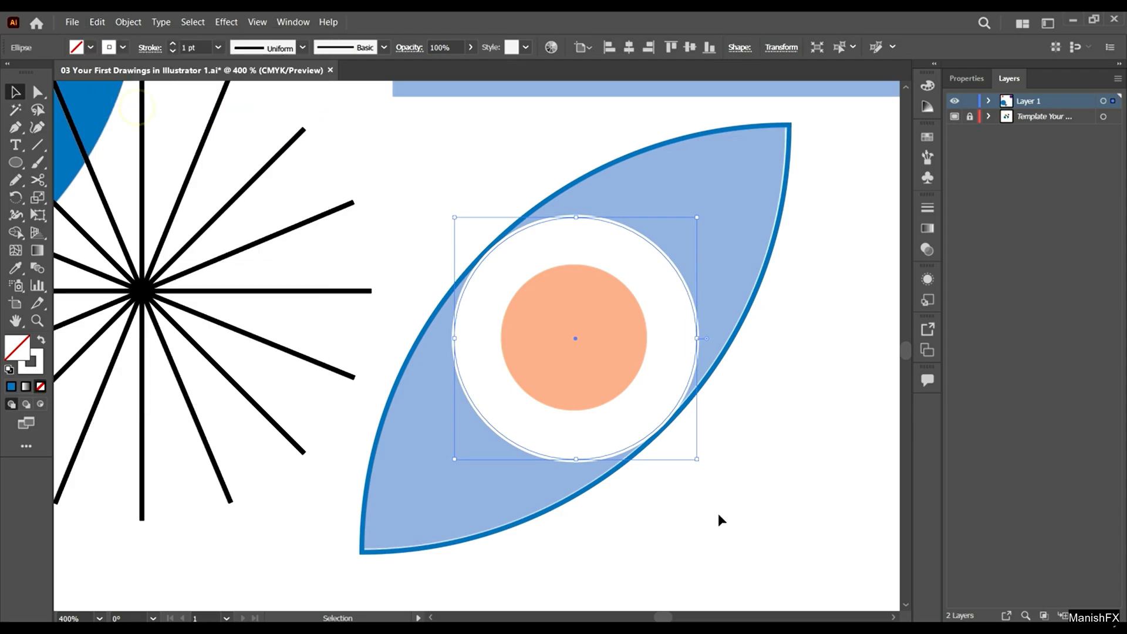
drag(697, 458, 646, 411)
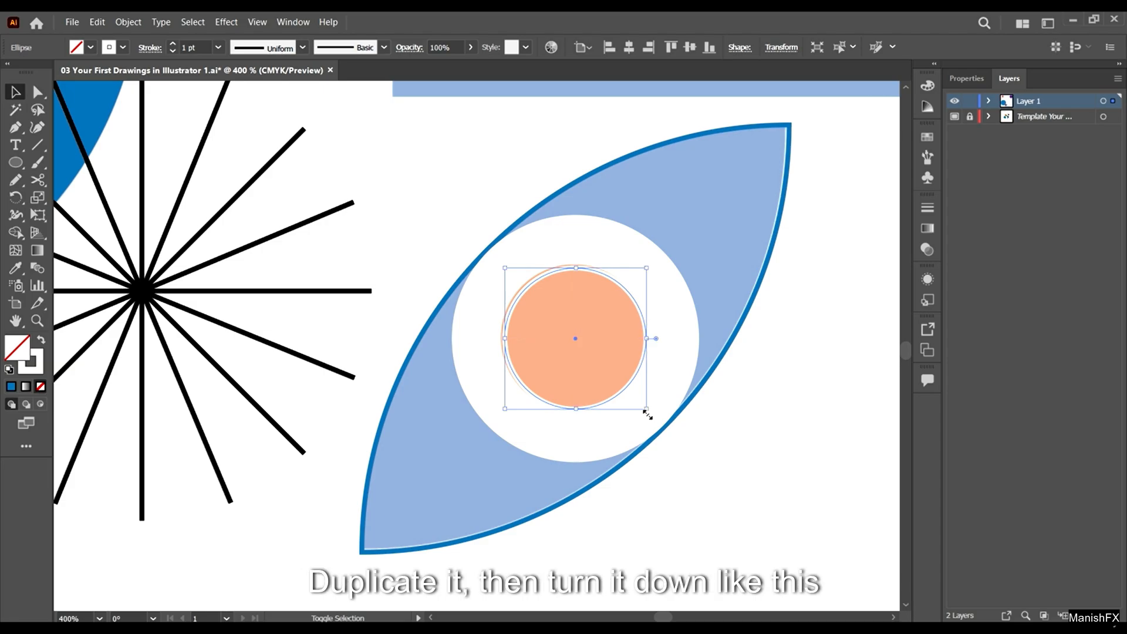
- Set the small inner circle's stroke to the light red swatch
click(123, 48)
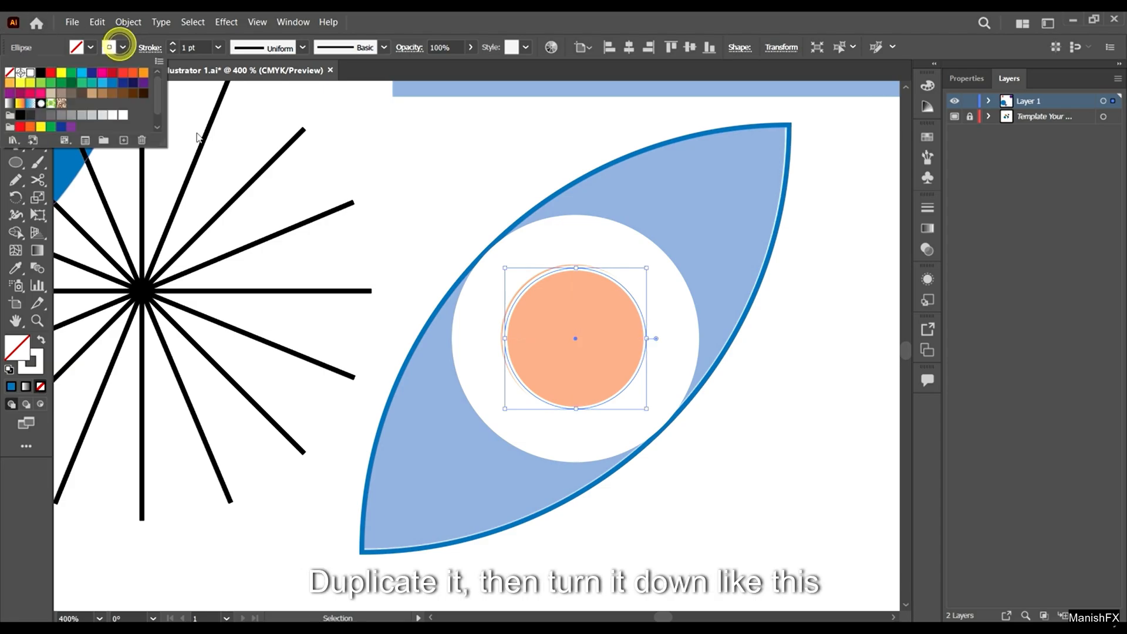
click(124, 72)
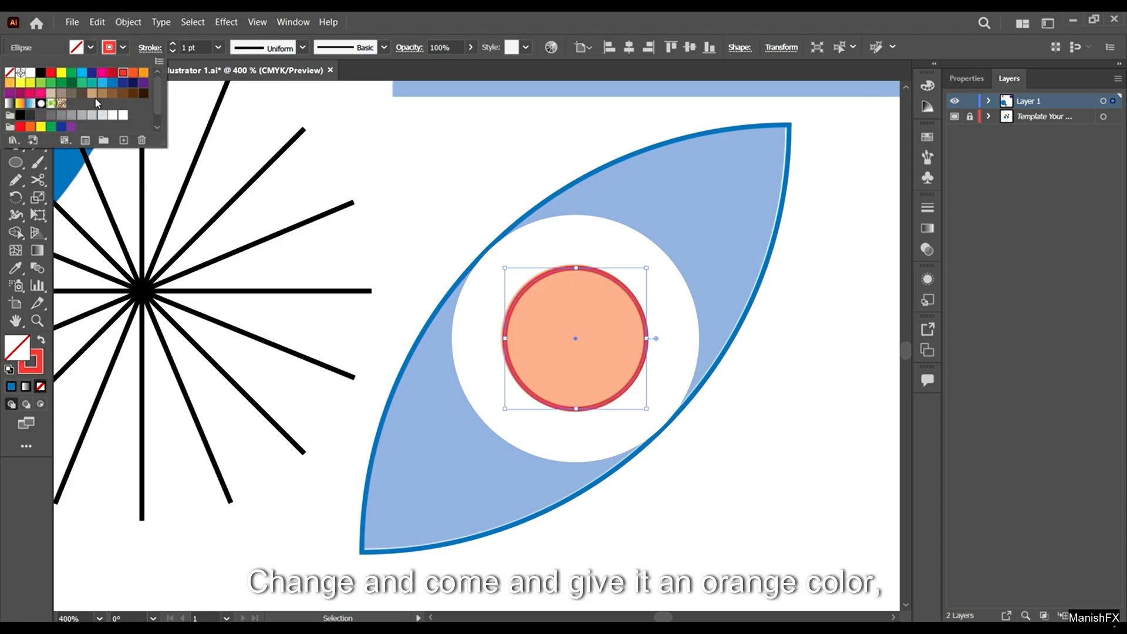
- Set the stroke colour of the eye's inner circle to orange
click(133, 73)
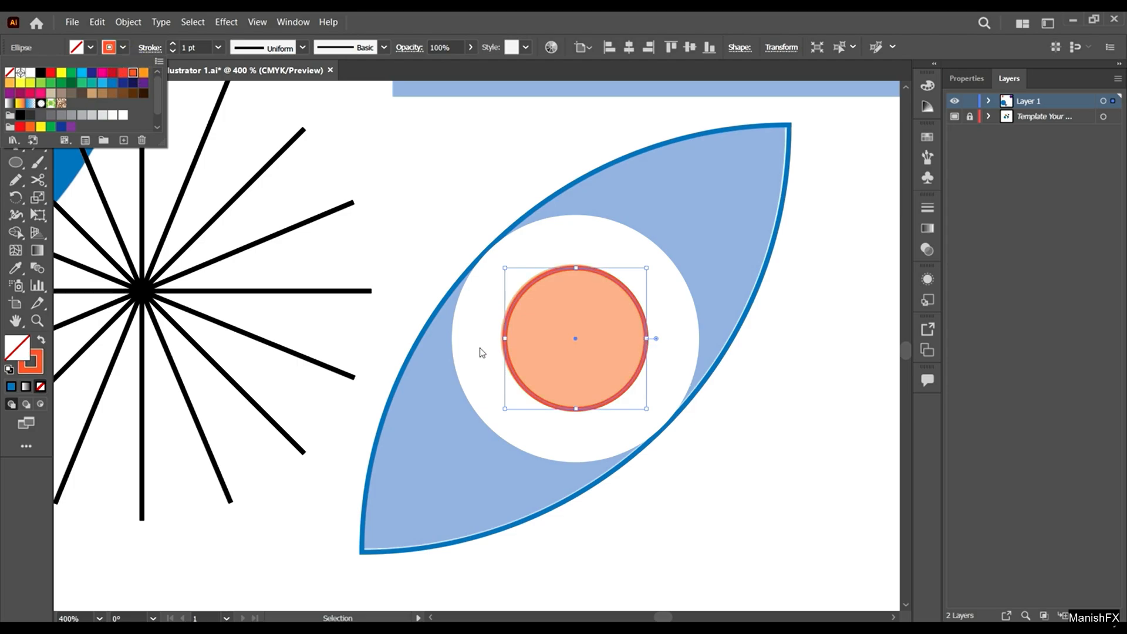
key(Escape)
scroll(637, 365, down, 3)
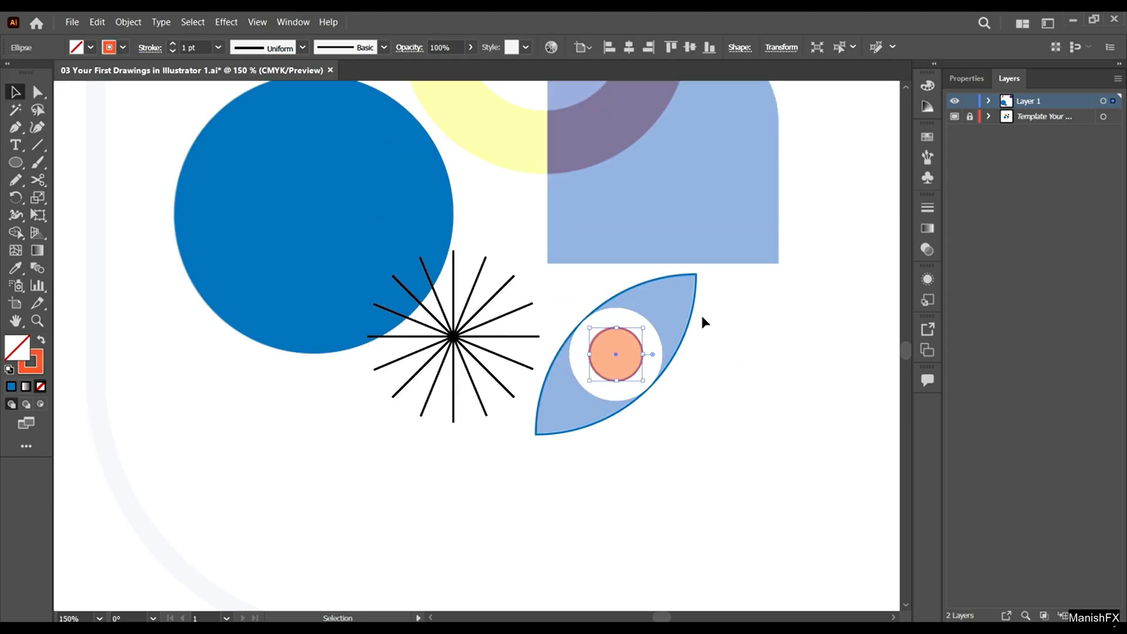
- Swap fill and stroke on the leaf-shaped eye outline so it is filled solid blue without a stroke
scroll(705, 306, up, 2)
click(705, 305)
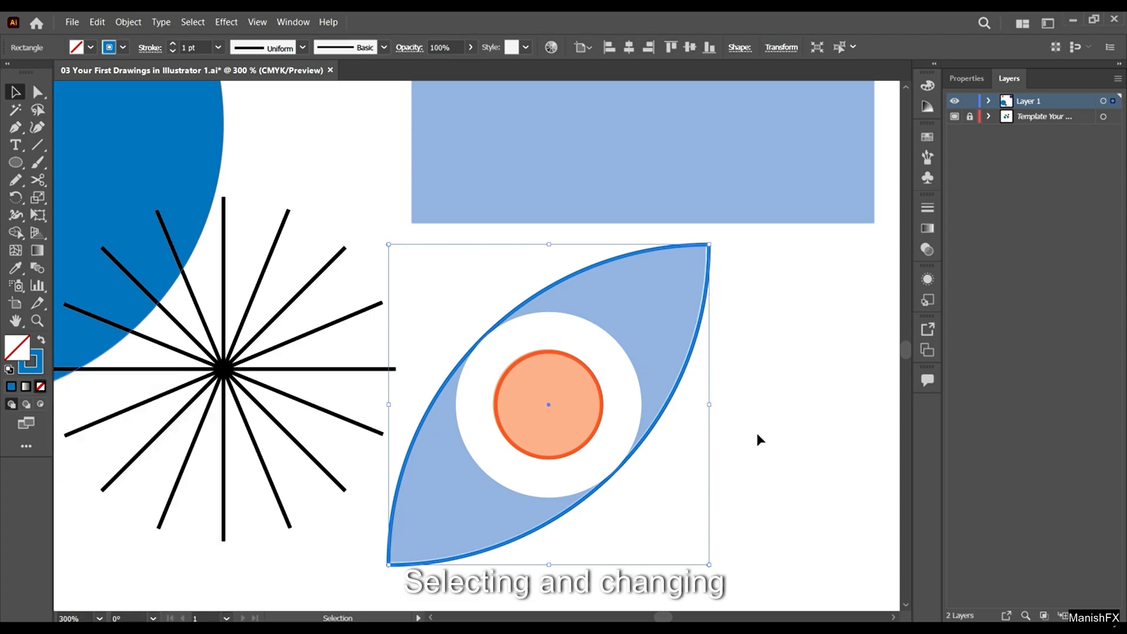
click(41, 342)
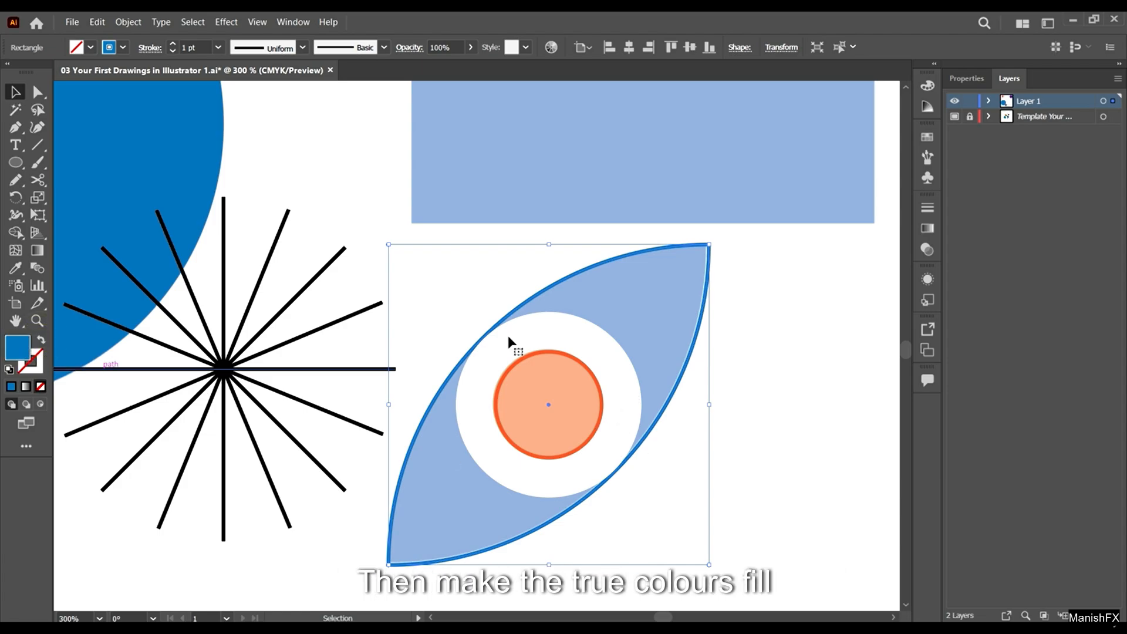
- Swap fill and stroke on the eye's larger circle and inner circle, giving them solid white and orange fills without strokes
click(596, 327)
scroll(634, 448, down, 1)
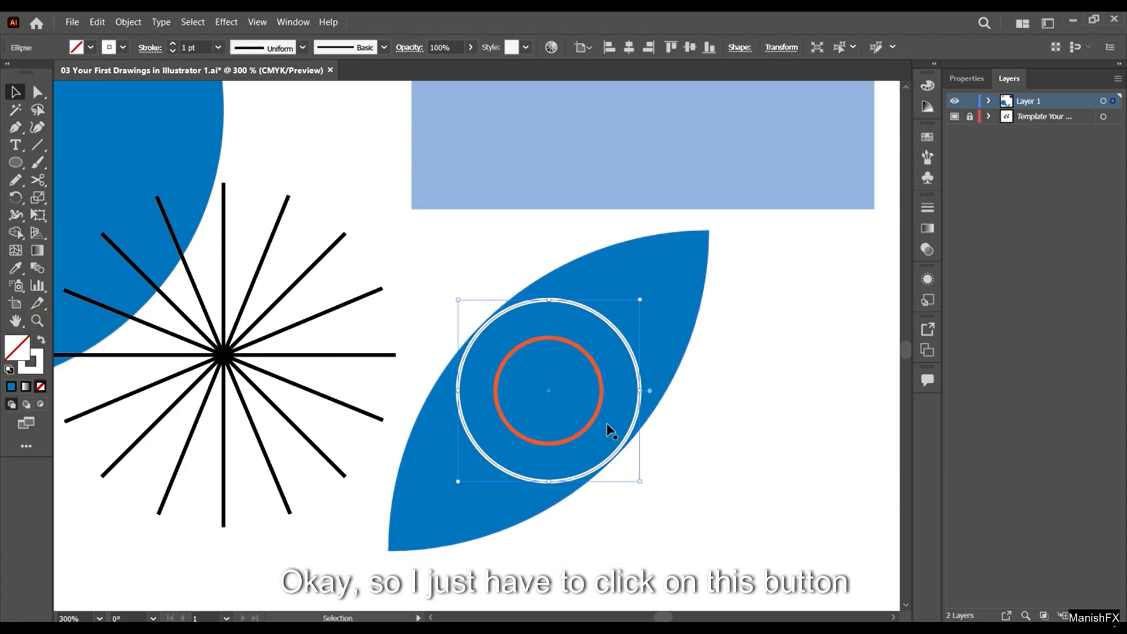
scroll(610, 431, down, 3)
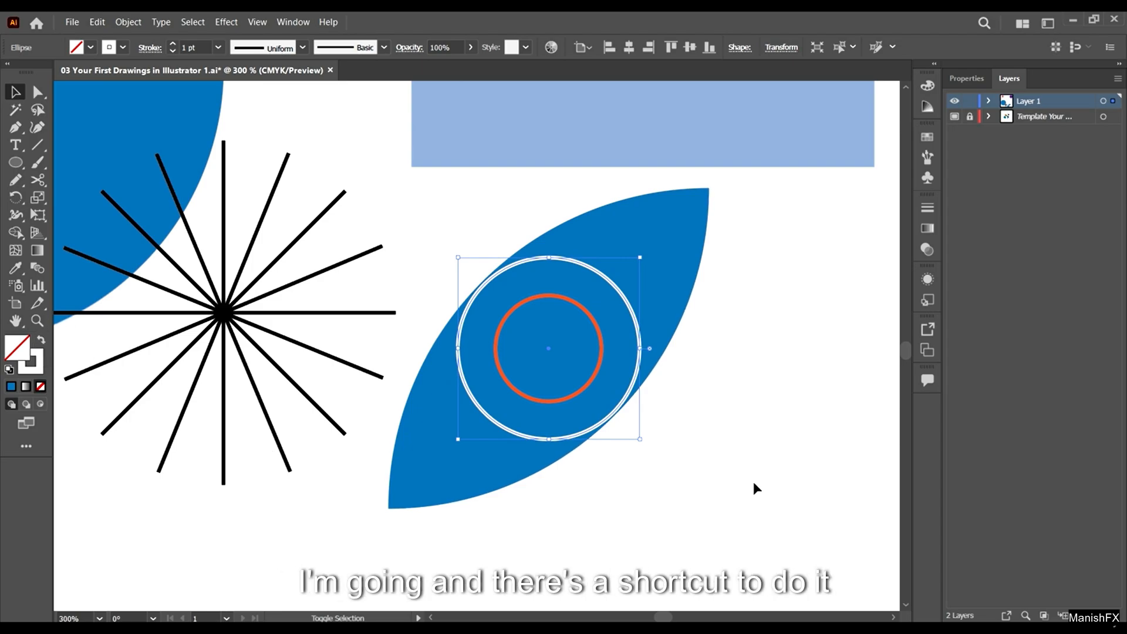
key(shift+x)
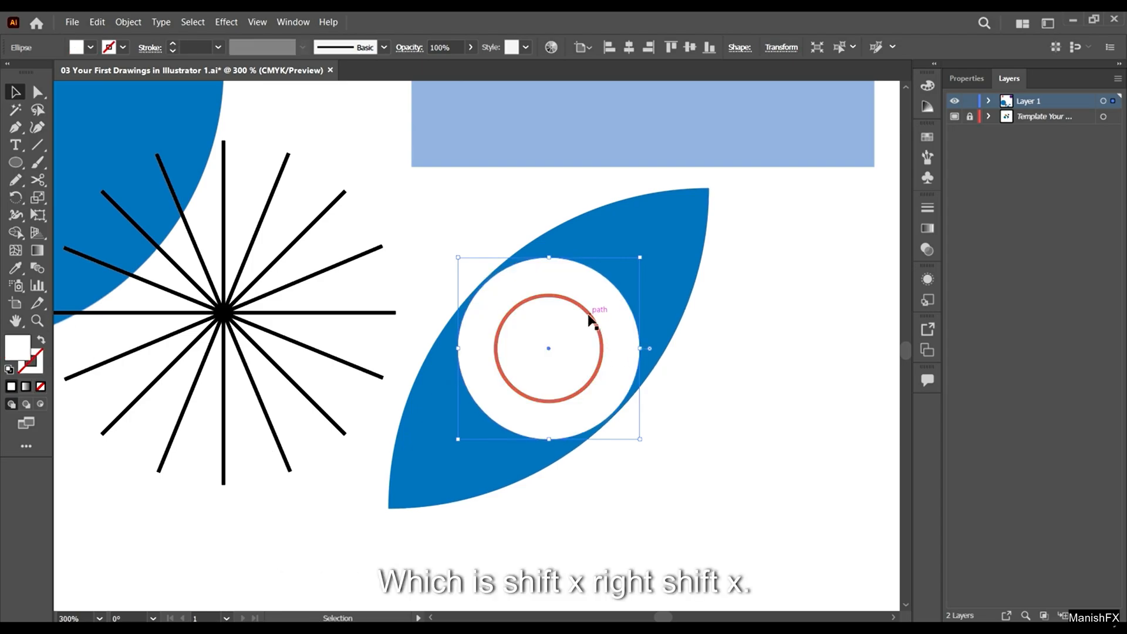
click(589, 319)
key(shift+x)
click(728, 501)
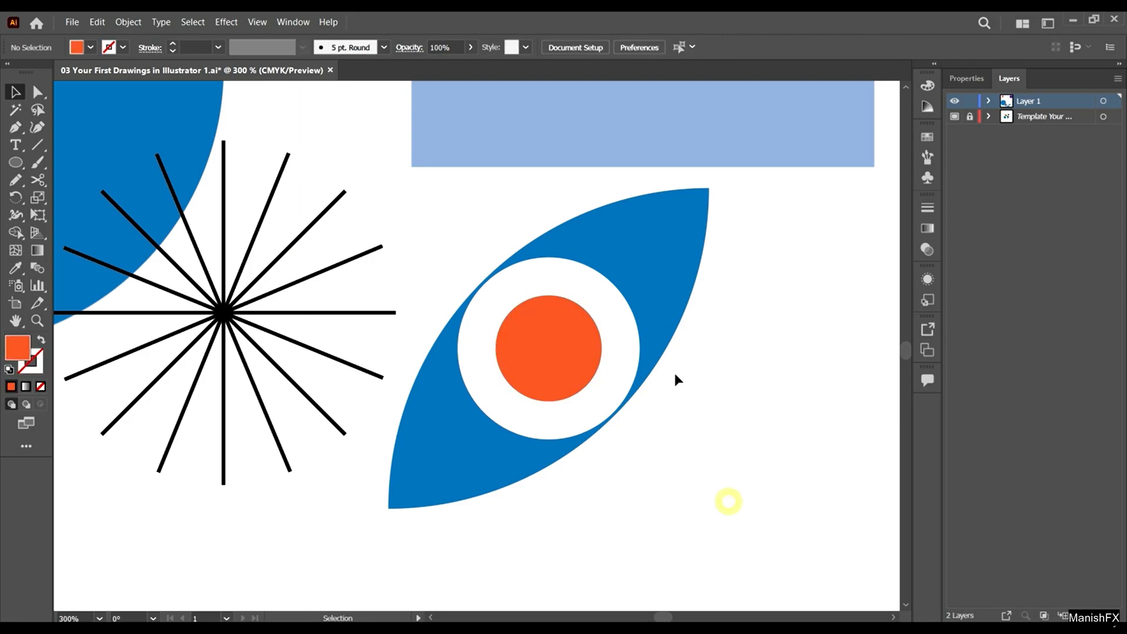
- Compare the finished shapes with the template by switching the template layer's visibility off and on
scroll(674, 372, down, 2)
scroll(590, 411, down, 1)
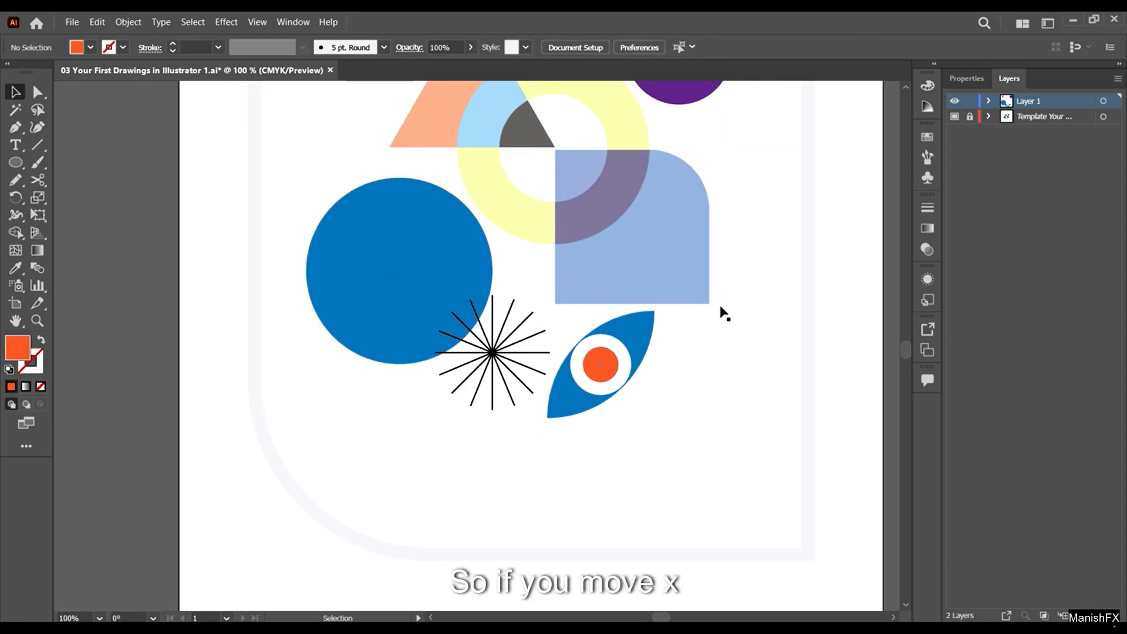
scroll(659, 307, up, 5)
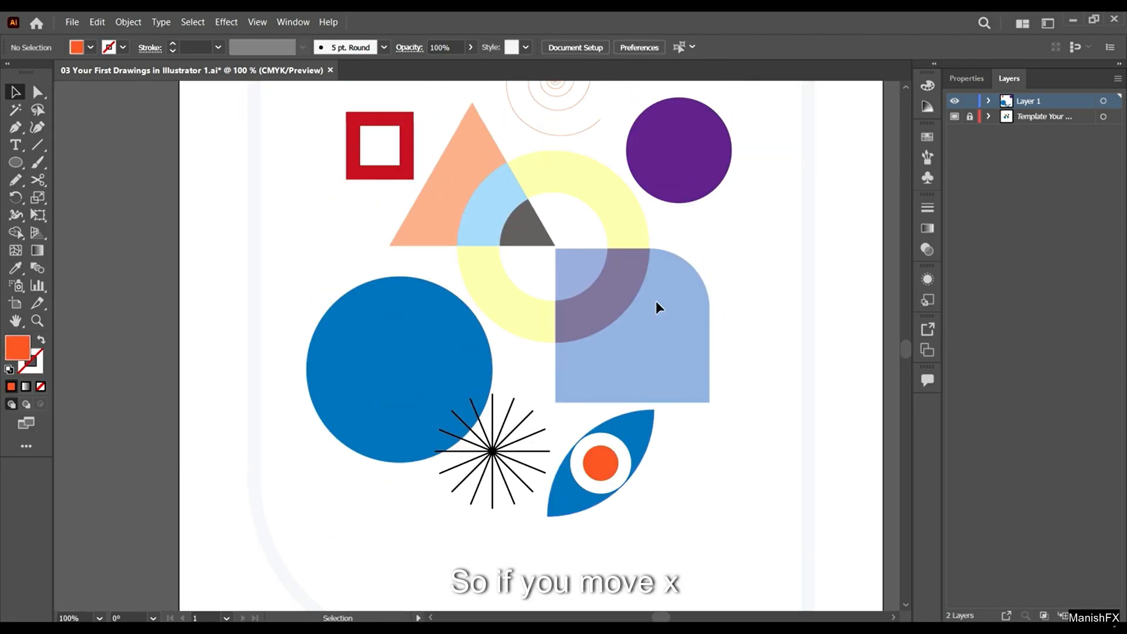
click(957, 116)
scroll(435, 278, down, 2)
scroll(490, 291, up, 1)
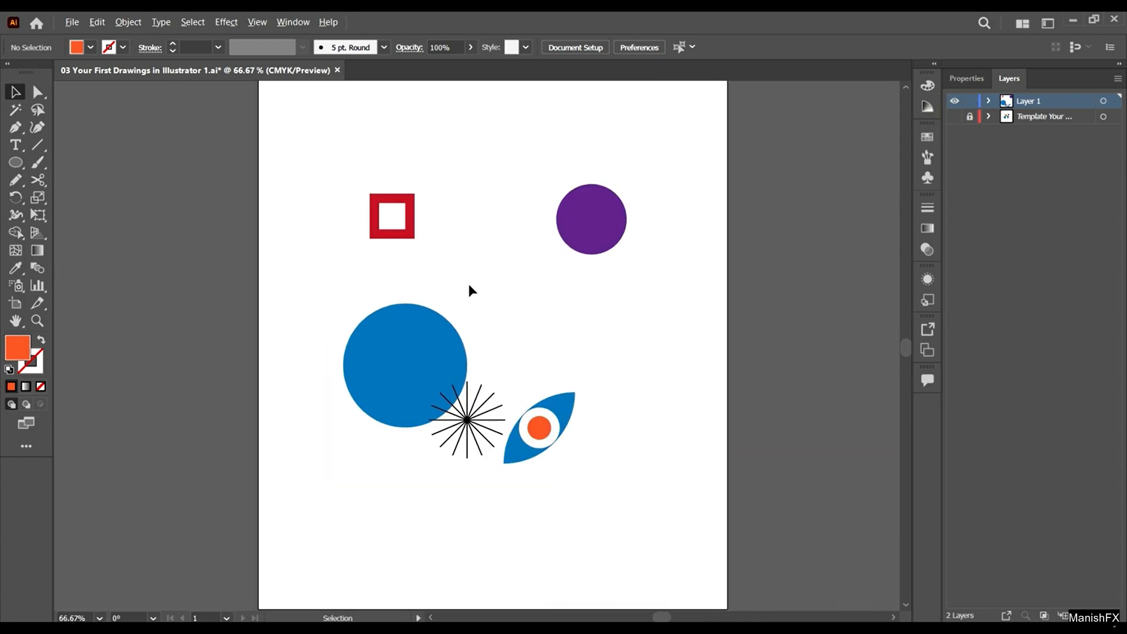
scroll(468, 283, up, 2)
scroll(716, 151, down, 1)
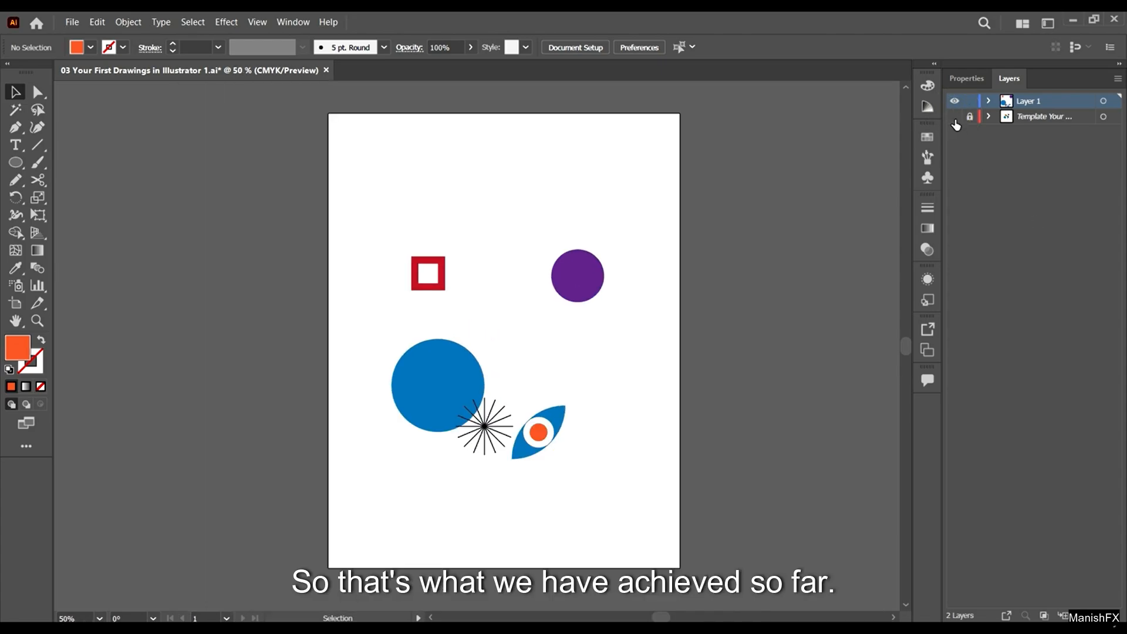
click(955, 116)
click(955, 117)
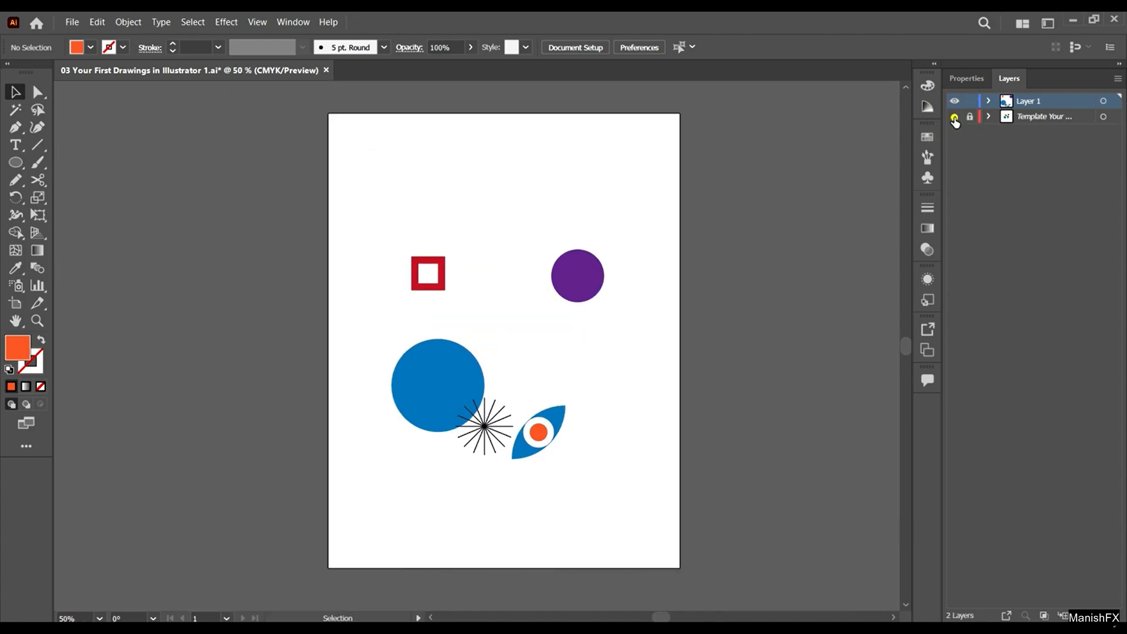
click(955, 117)
click(955, 118)
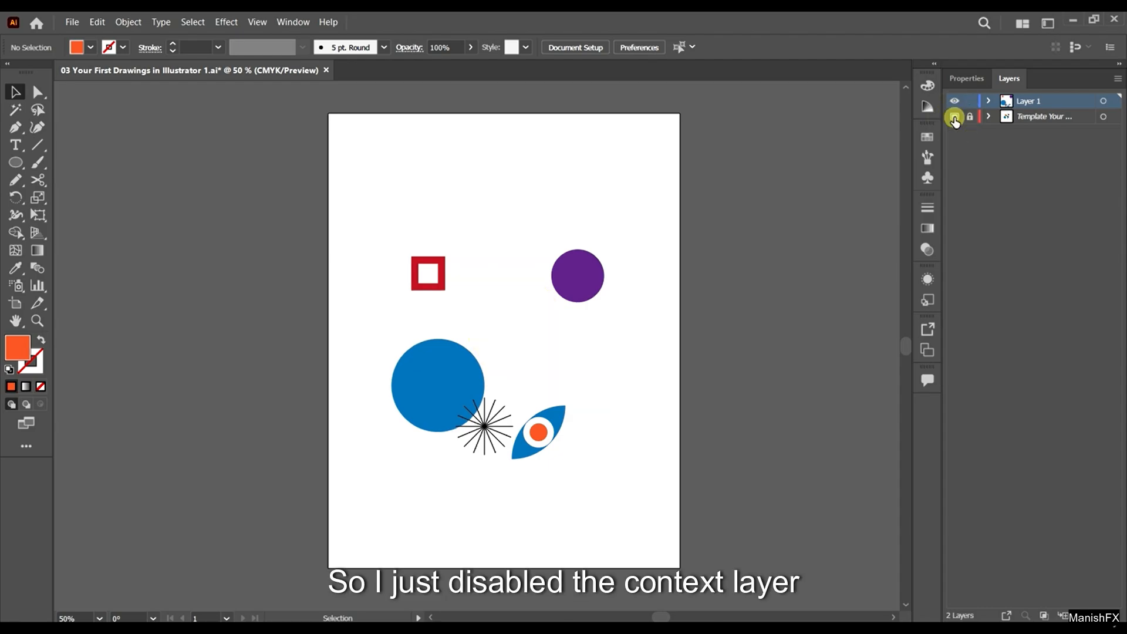
click(955, 117)
click(955, 117)
click(955, 117)
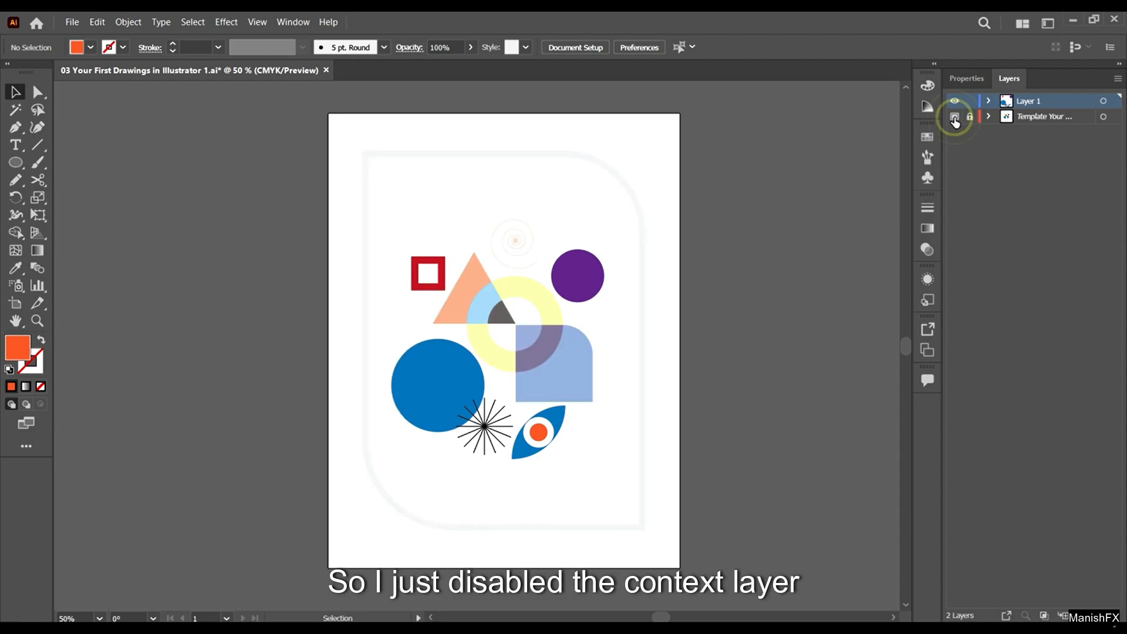
click(955, 117)
click(954, 117)
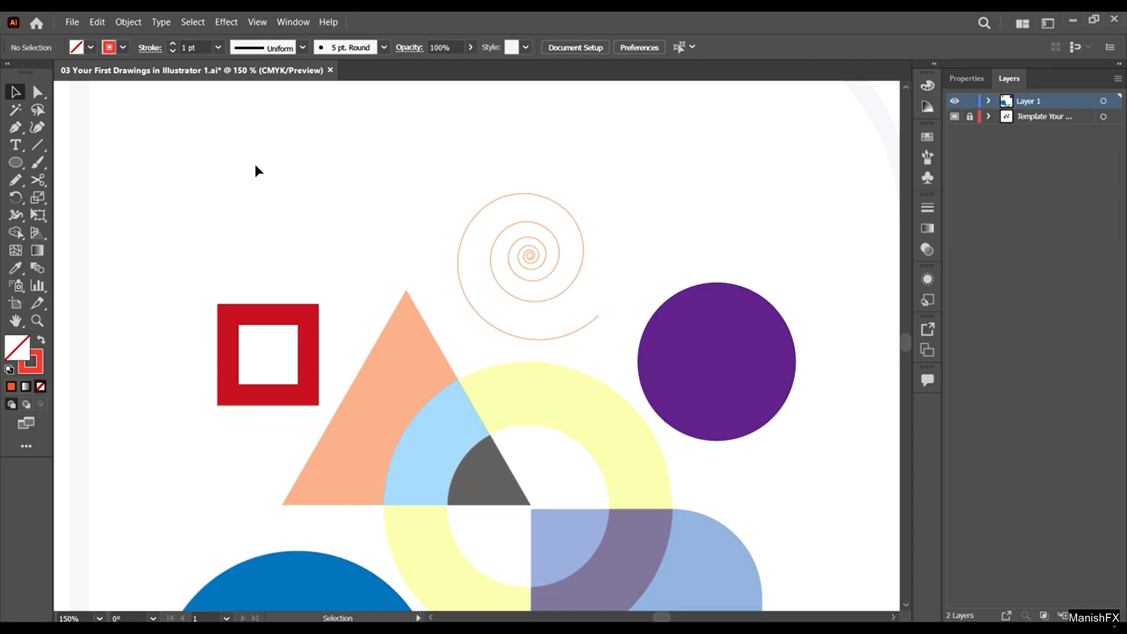
- Create a spiral above the triangle with a 50 pt radius, 86% decay, 77 segments and the first style
click(35, 145)
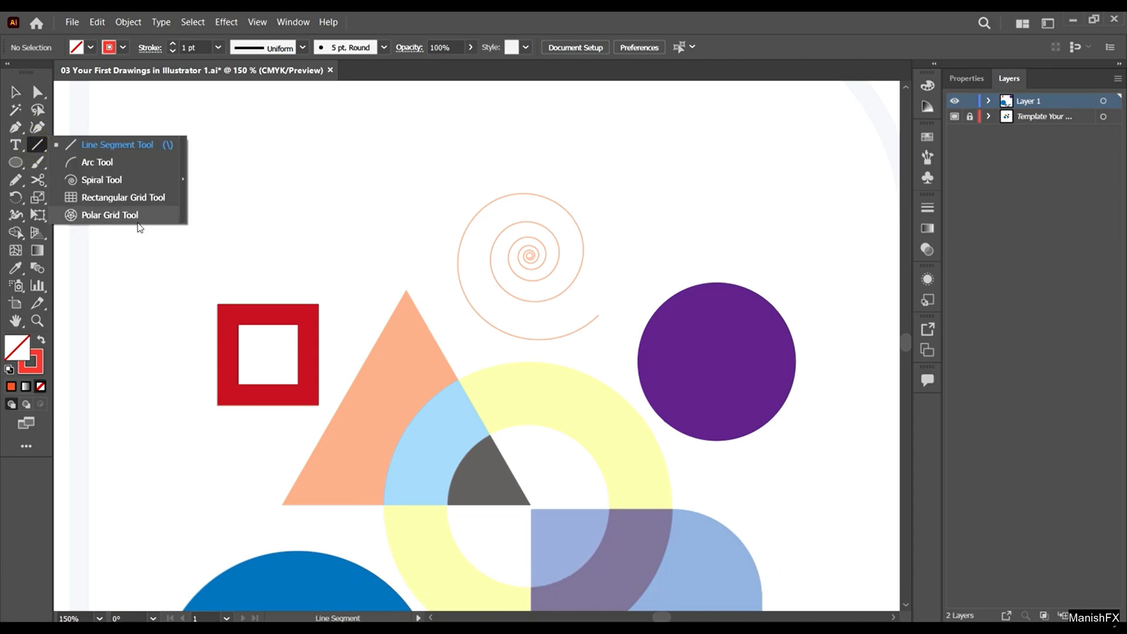
click(114, 180)
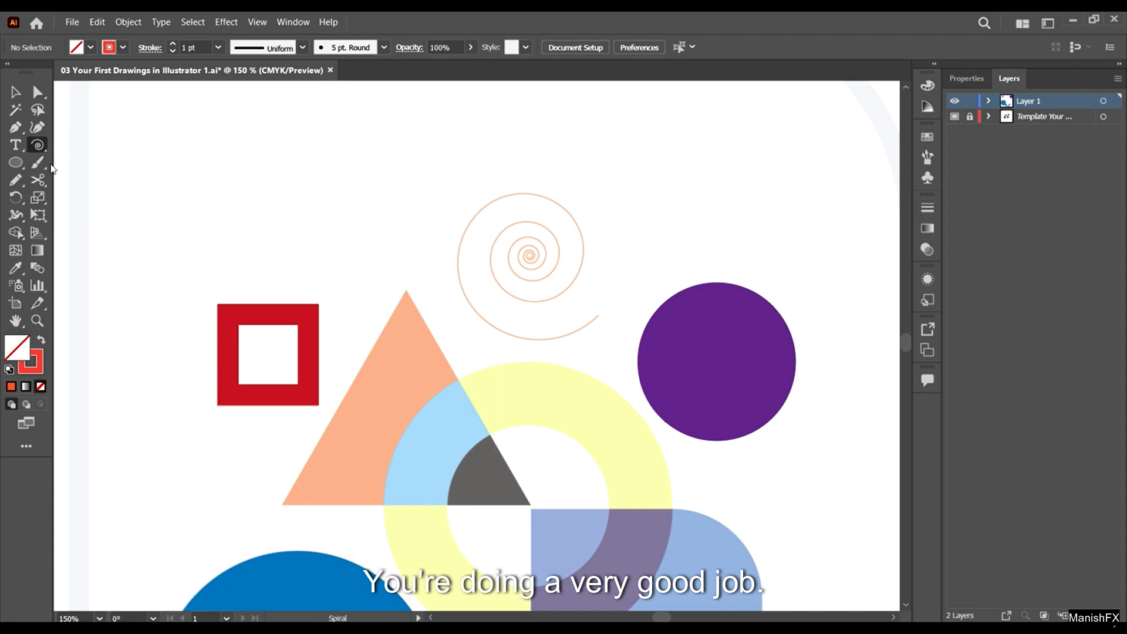
click(36, 147)
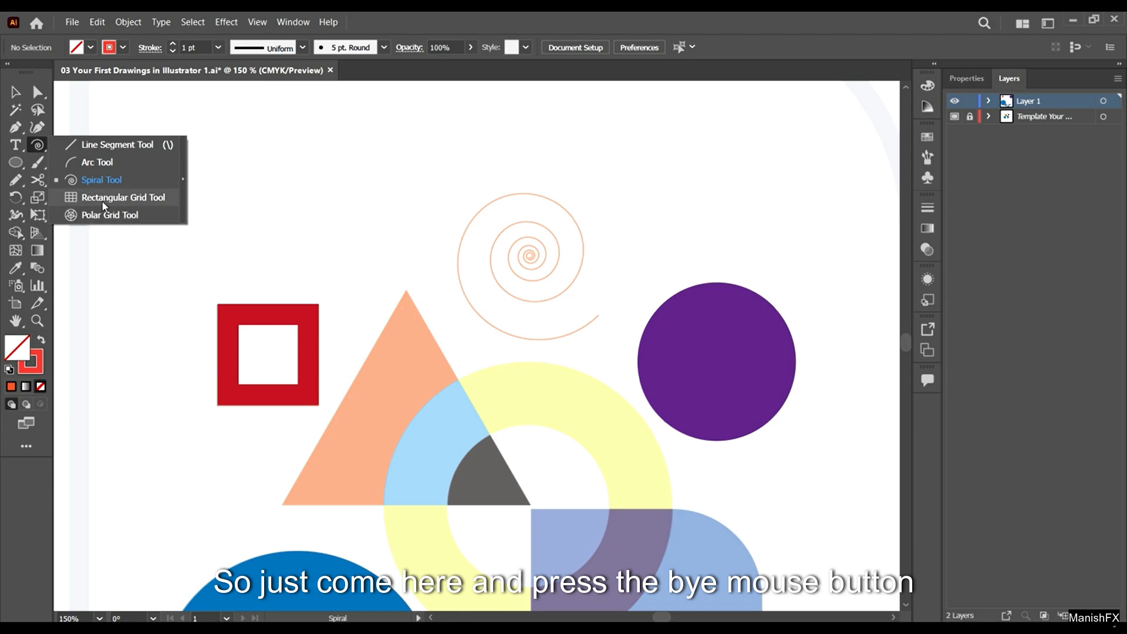
click(112, 178)
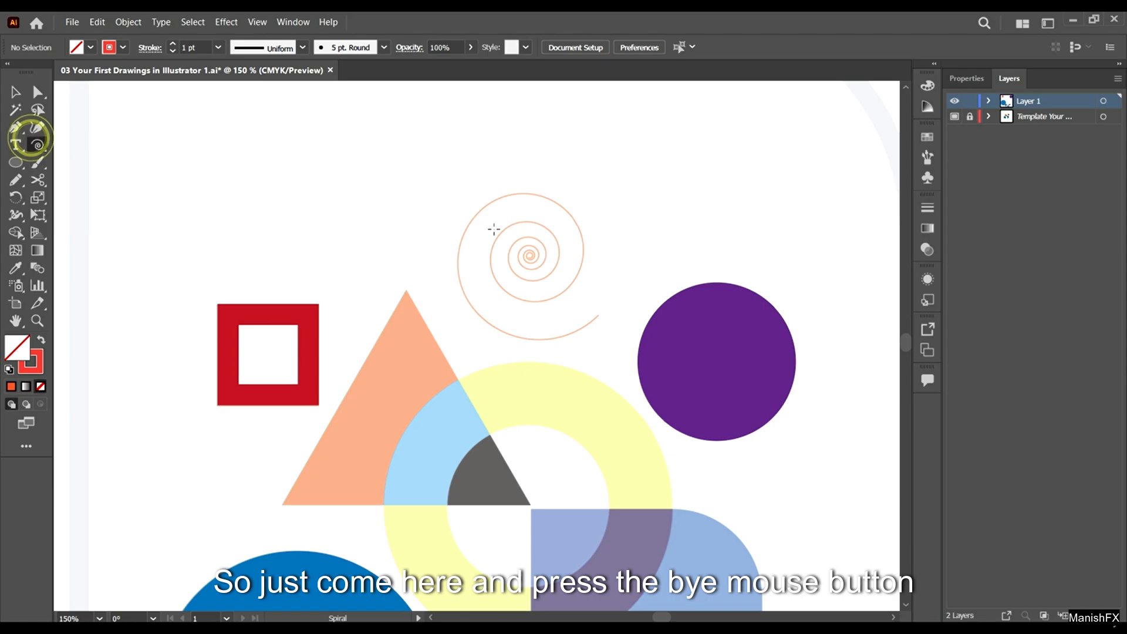
click(390, 180)
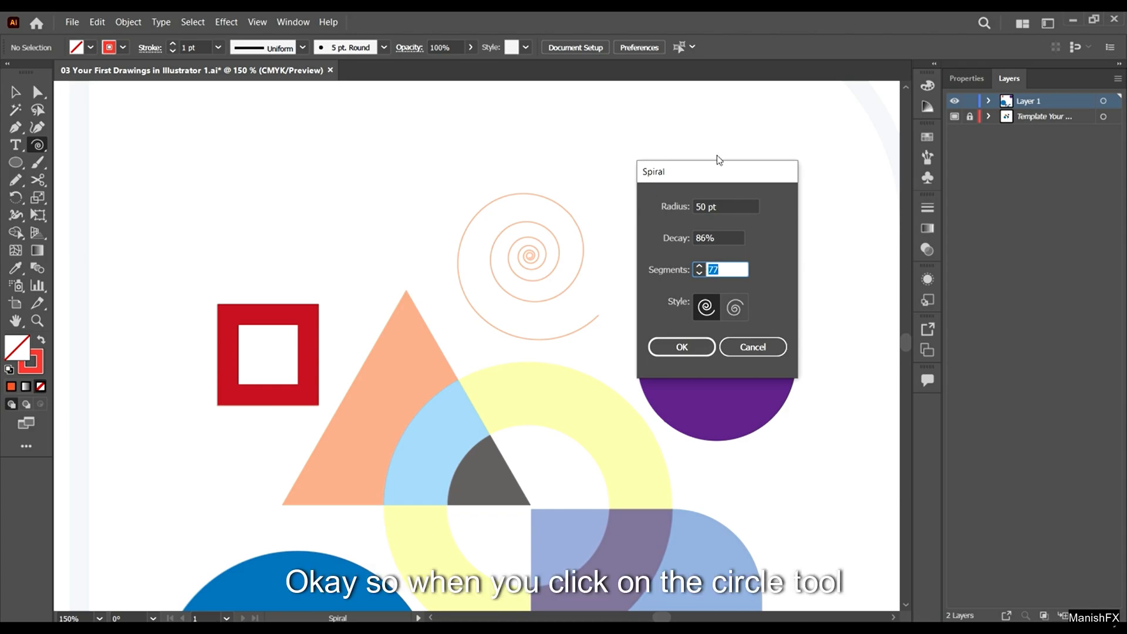
drag(709, 170, 770, 161)
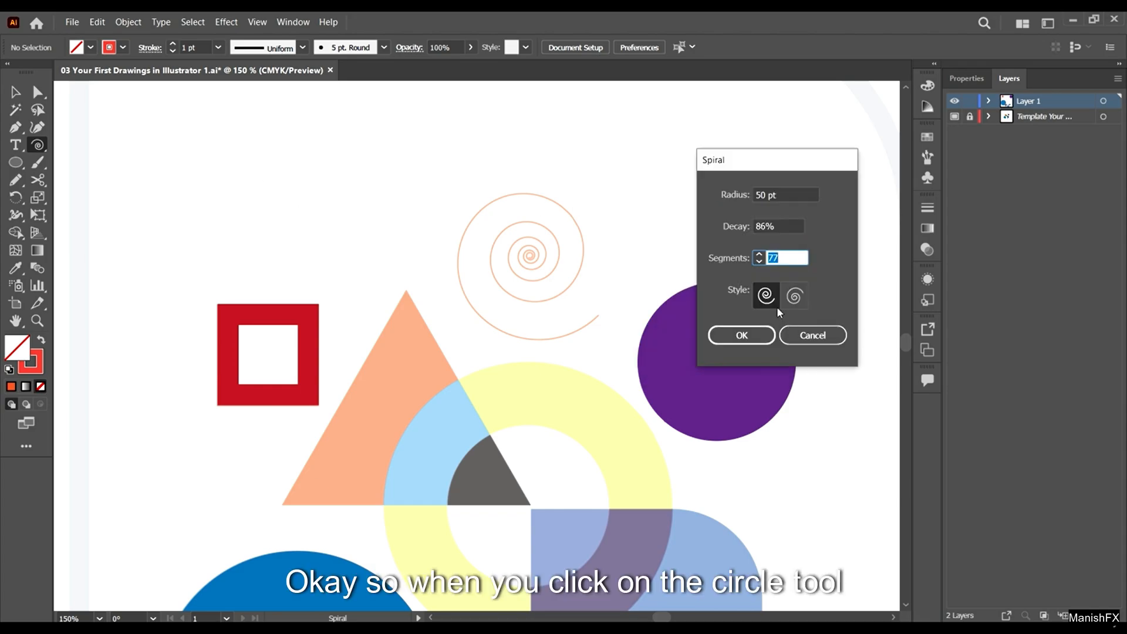
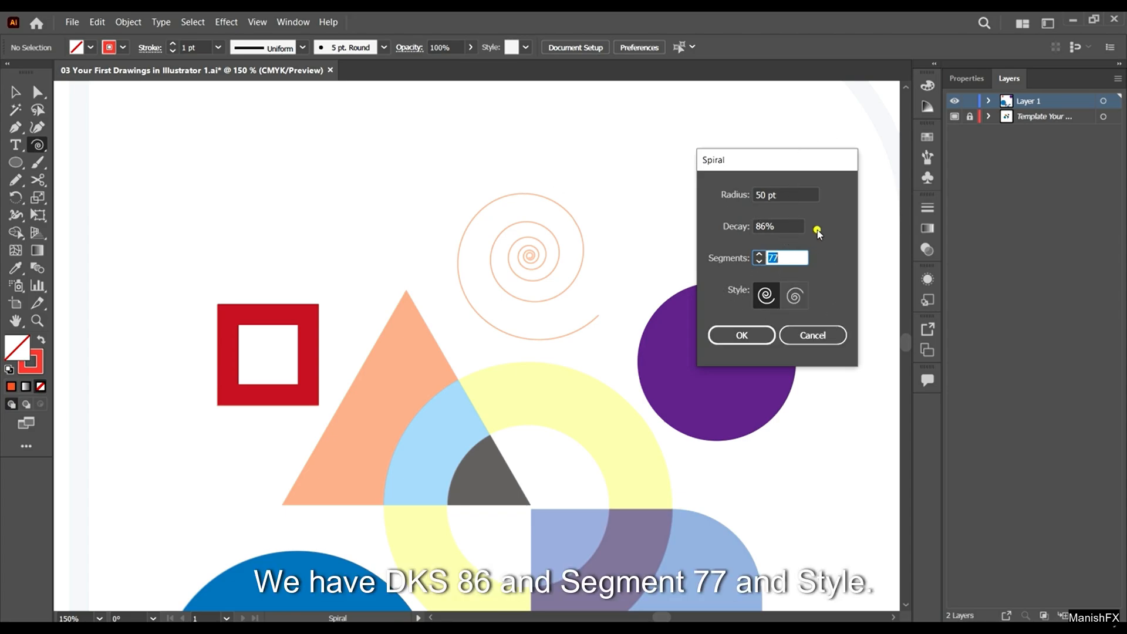
click(742, 335)
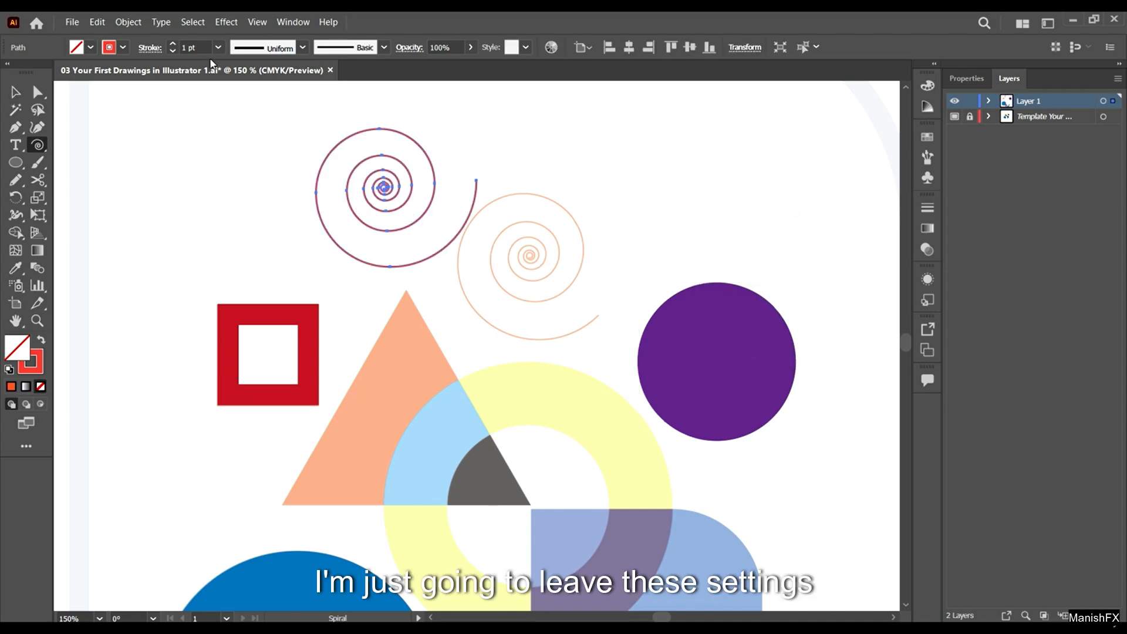
- Rotate, move and slightly scale down the new spiral so it lines up with the template's spiral
click(15, 91)
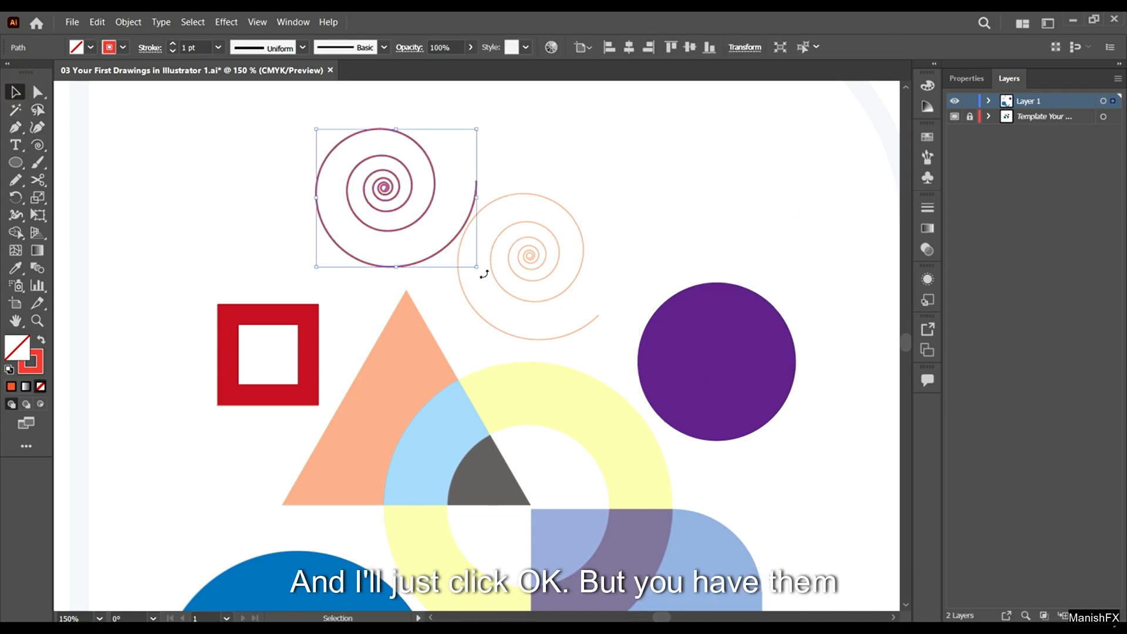
drag(460, 269, 317, 235)
drag(410, 196, 534, 267)
drag(532, 266, 533, 265)
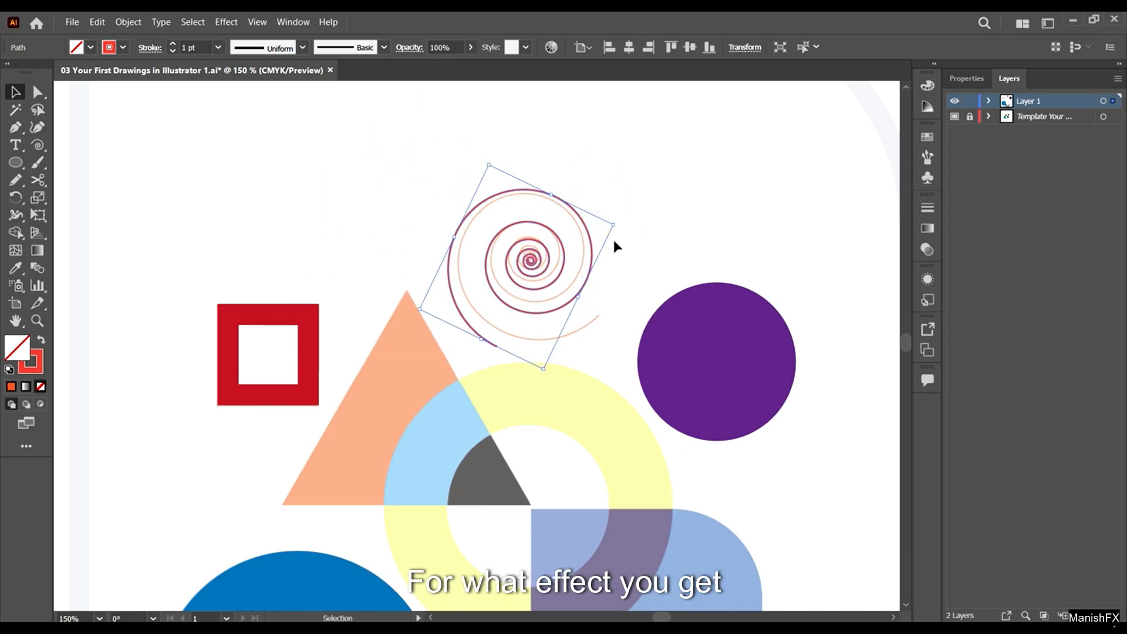
drag(614, 227, 578, 163)
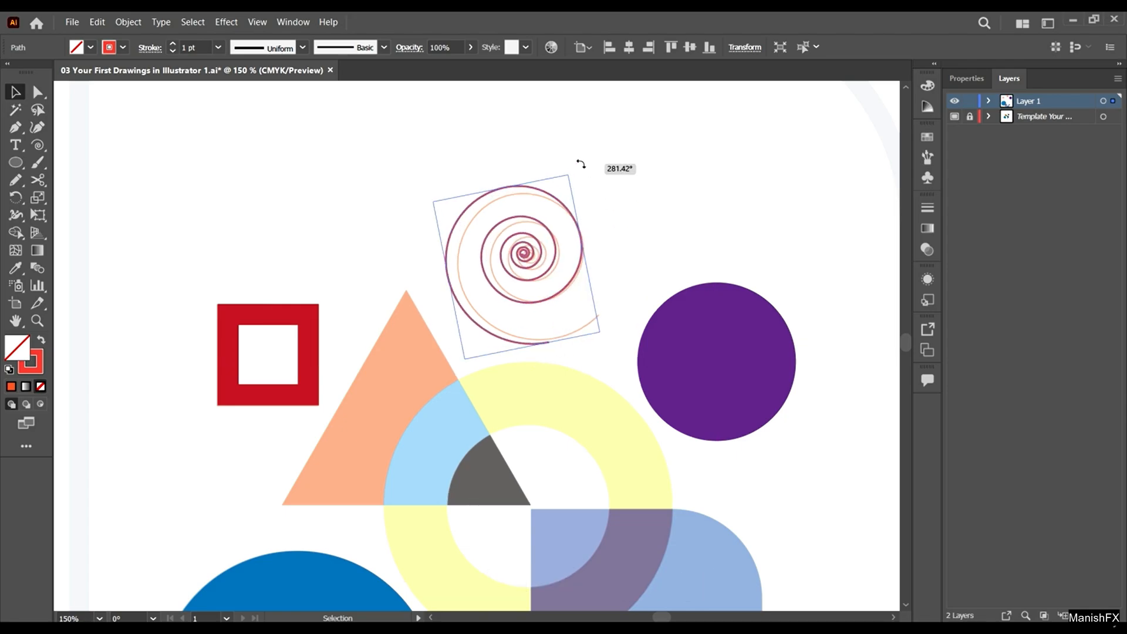
drag(527, 256, 533, 257)
drag(469, 361, 474, 354)
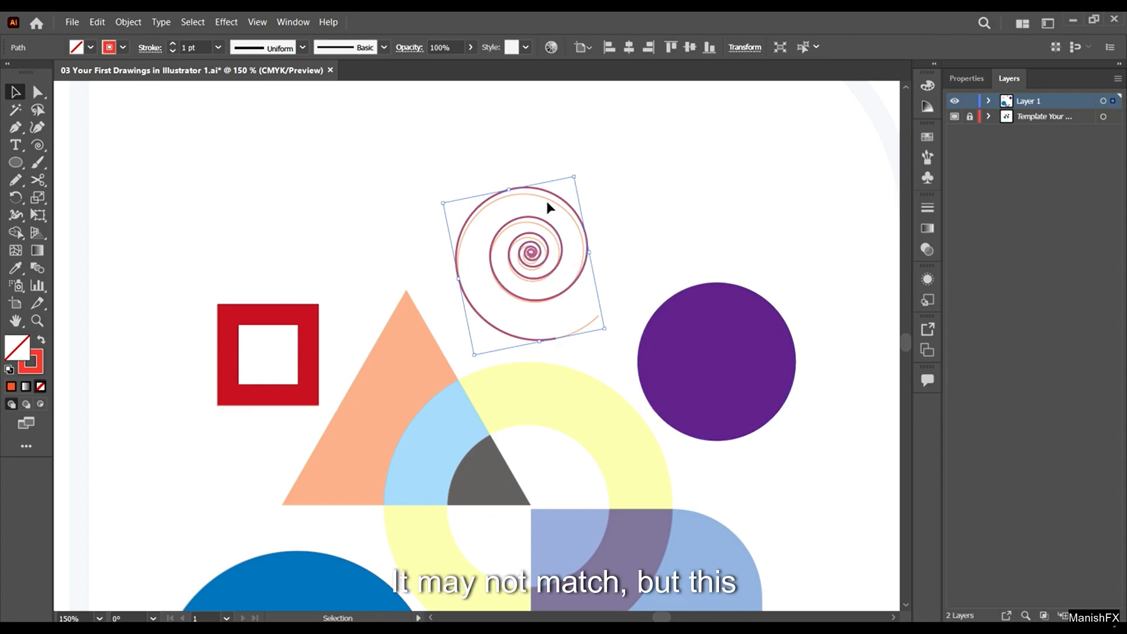
drag(570, 176, 573, 184)
scroll(548, 305, up, 2)
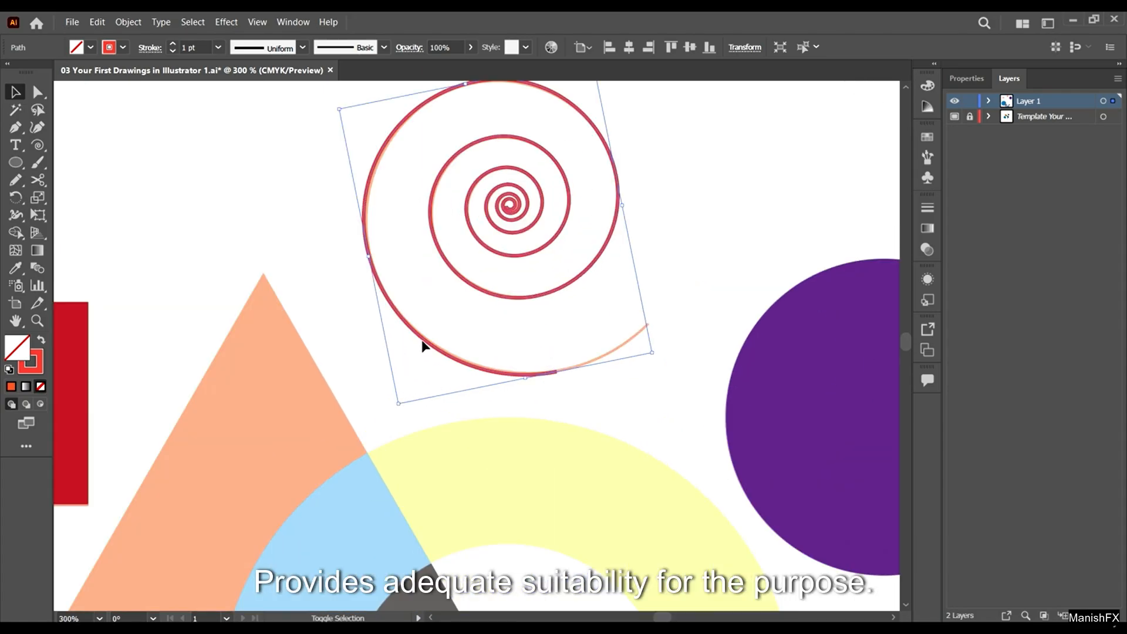
drag(505, 208, 509, 210)
key(ctrl+z)
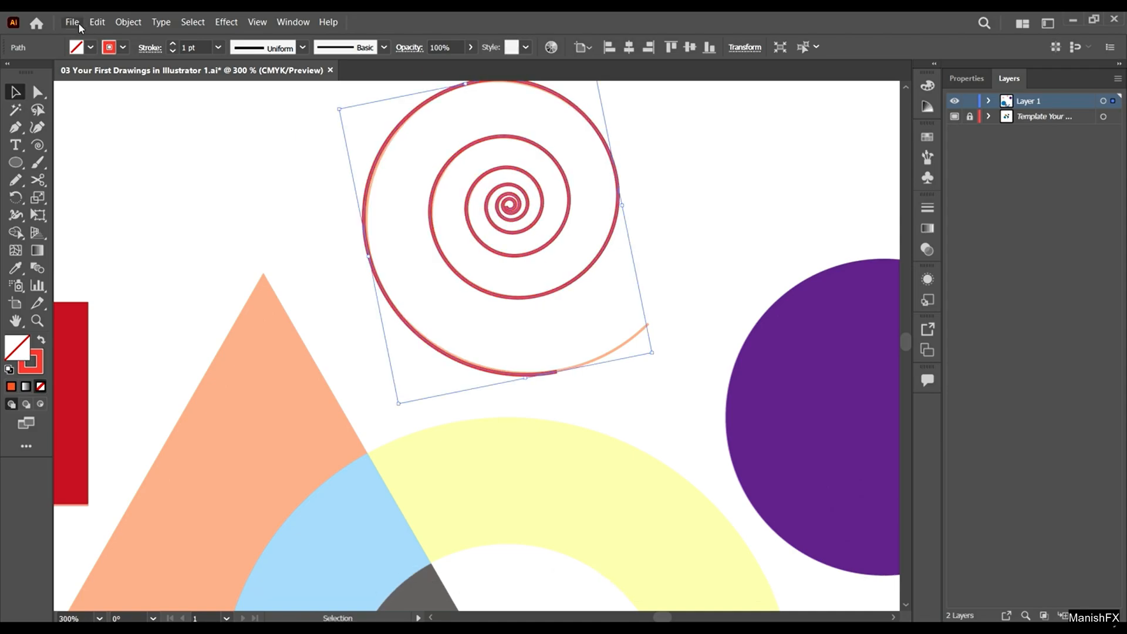
- Set the spiral's stroke weight to 0.75 pt and check its fit against the template's spiral
click(212, 48)
click(227, 80)
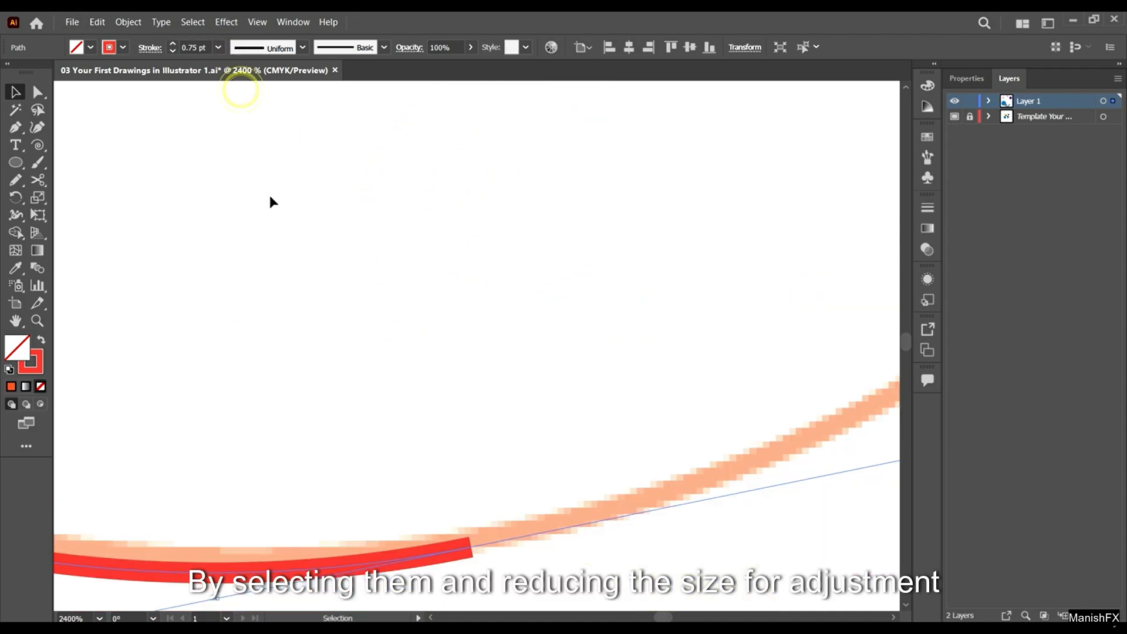
scroll(523, 355, down, 10)
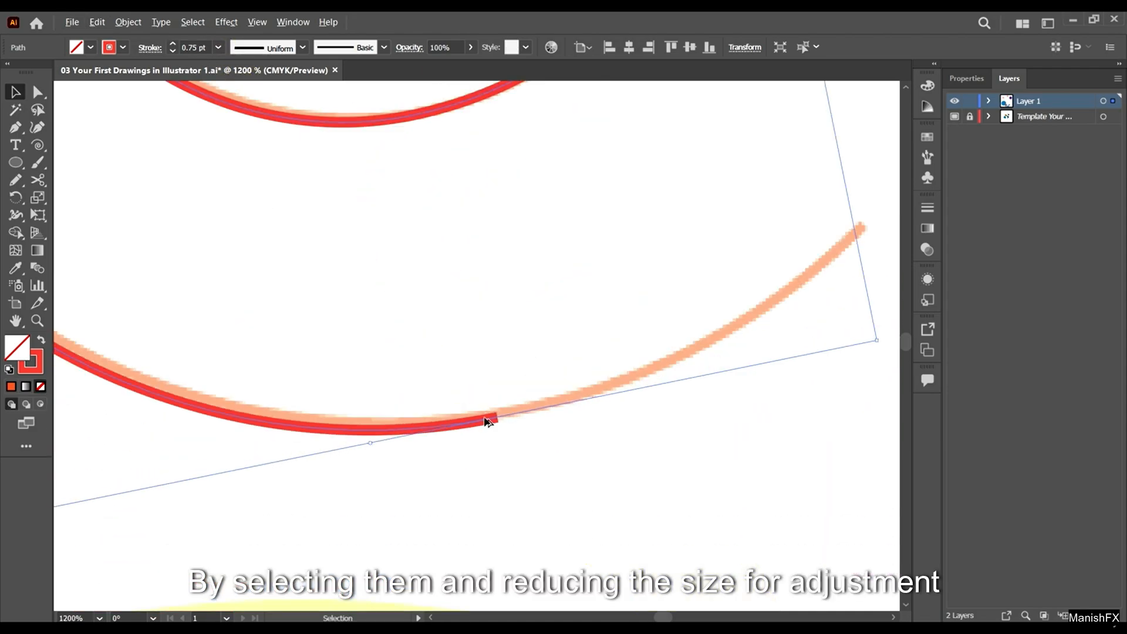
scroll(422, 385, up, 3)
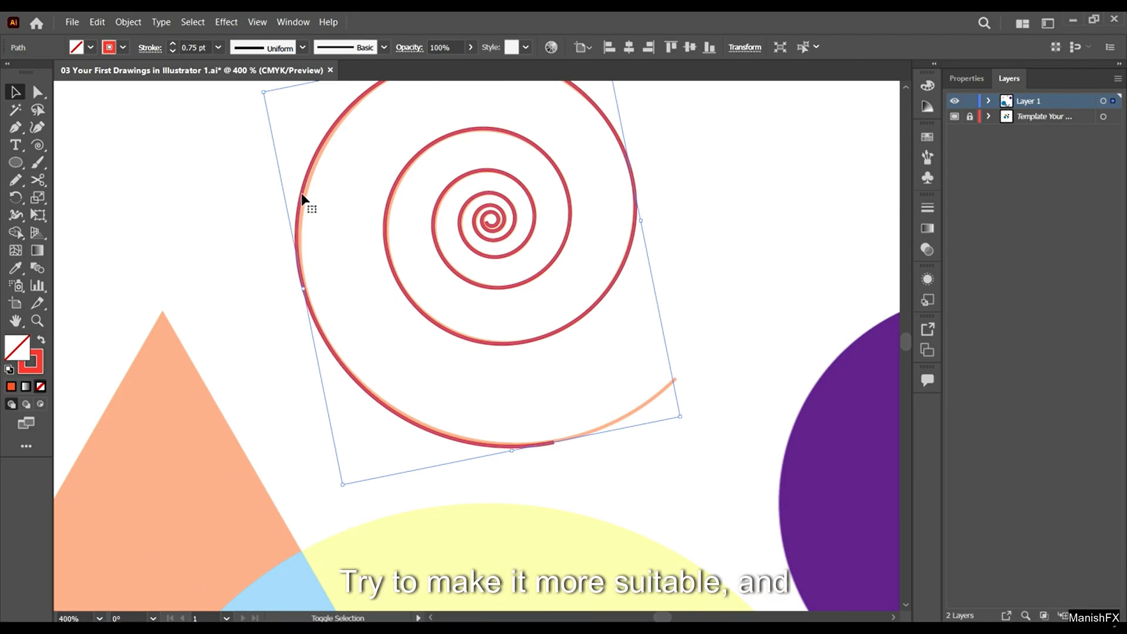
scroll(499, 291, down, 5)
scroll(544, 252, up, 4)
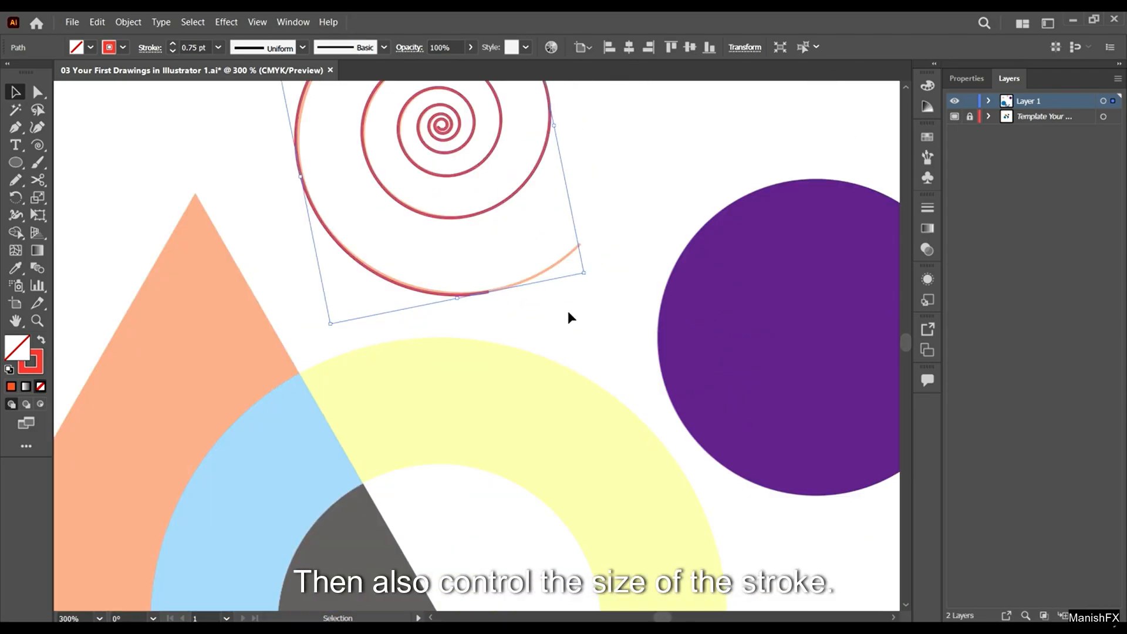
scroll(554, 272, down, 6)
scroll(647, 267, up, 2)
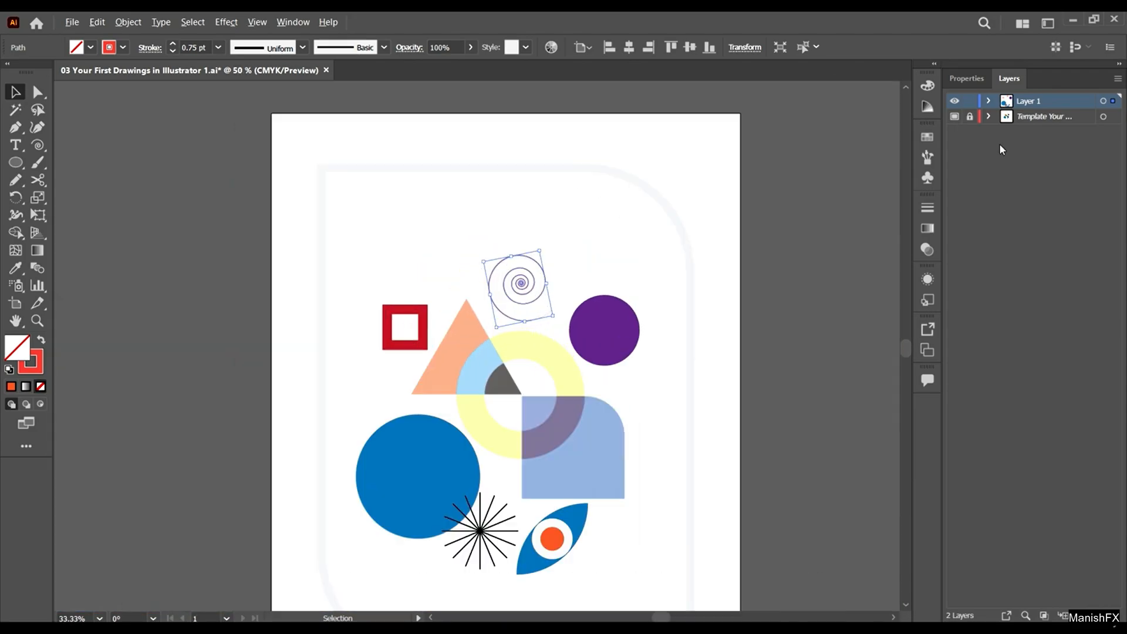
- Check the finished spiral against the template by hiding the template layer and showing it again
click(954, 116)
click(735, 259)
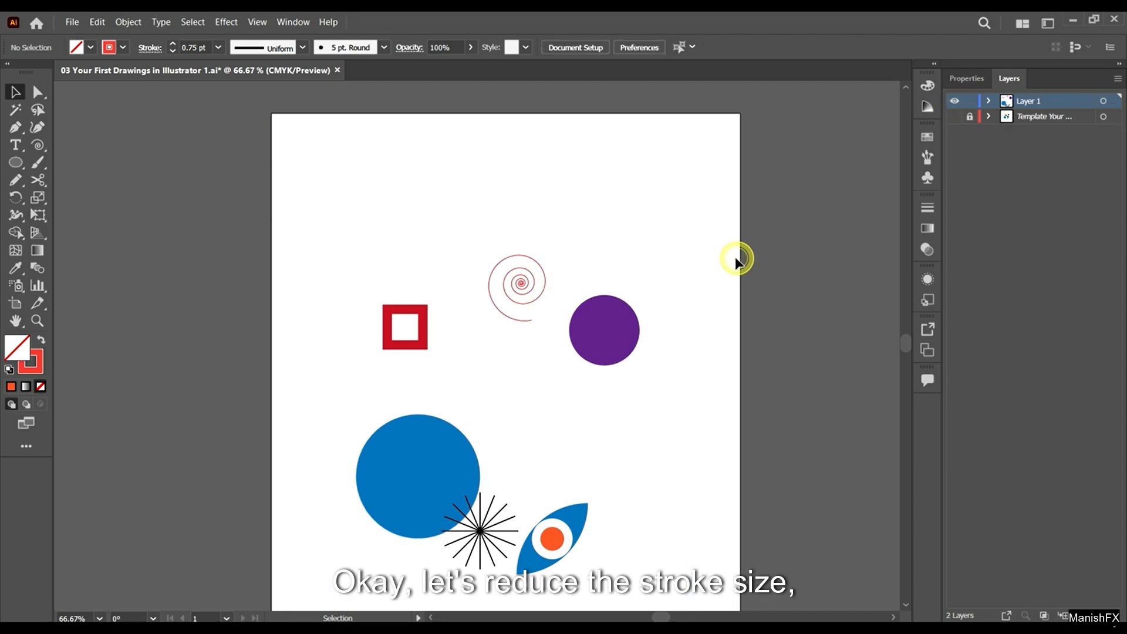
scroll(843, 234, down, 3)
click(954, 117)
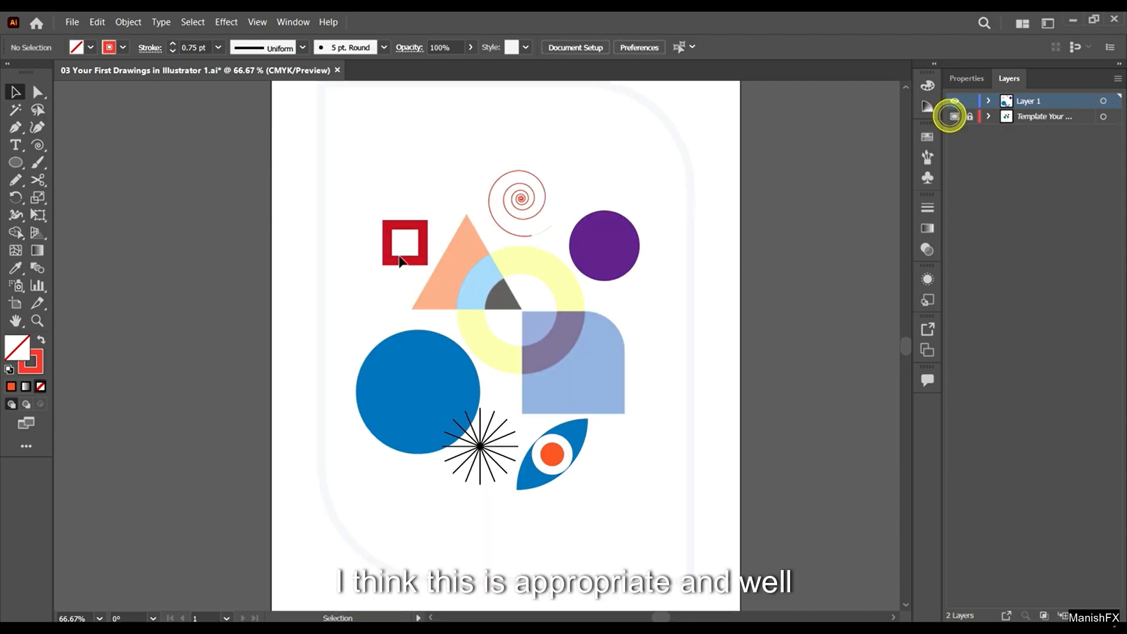
- Examine the template's untraced overlapping shapes: the triangle, the yellow ring and the rounded square
scroll(512, 230, down, 2)
scroll(651, 291, up, 2)
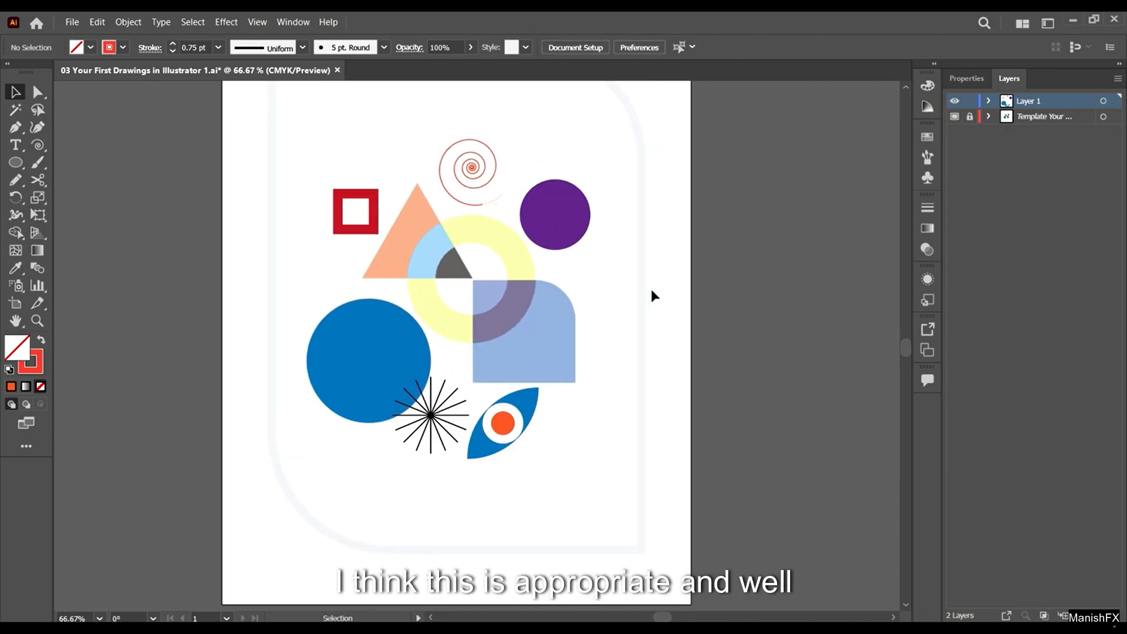
scroll(461, 202, down, 2)
scroll(523, 323, up, 2)
scroll(591, 378, up, 1)
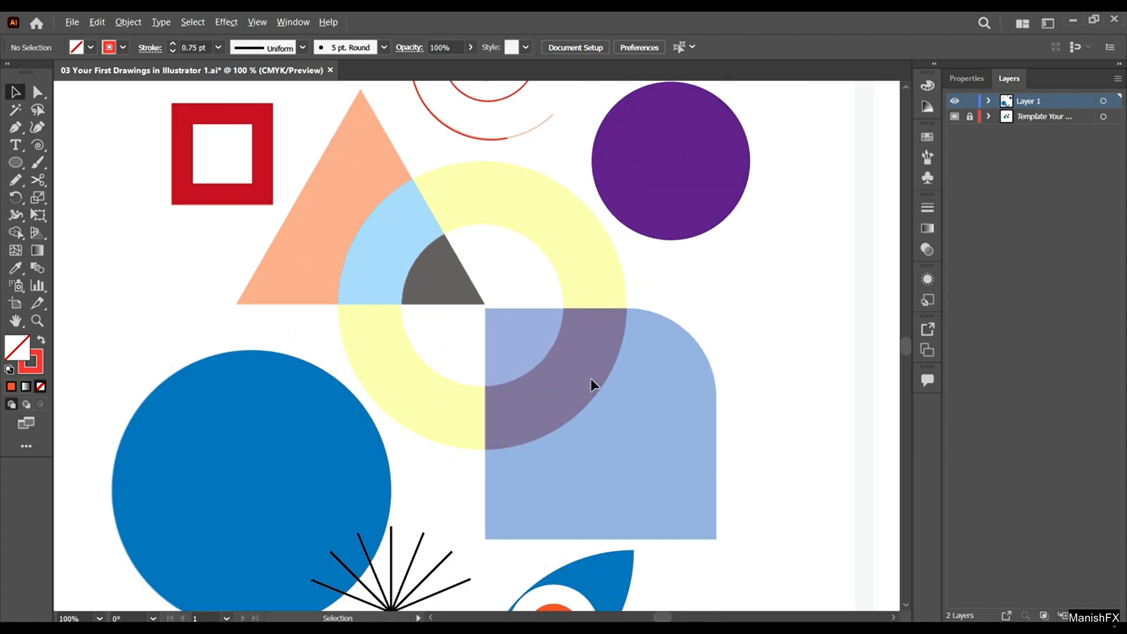
scroll(456, 261, down, 2)
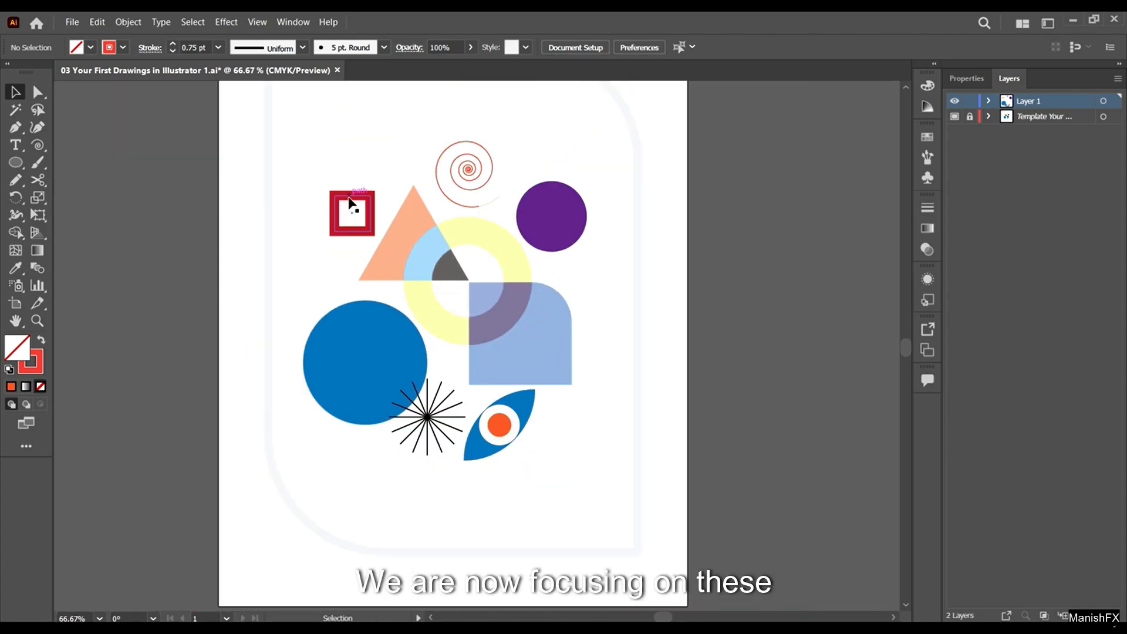
scroll(501, 266, up, 1)
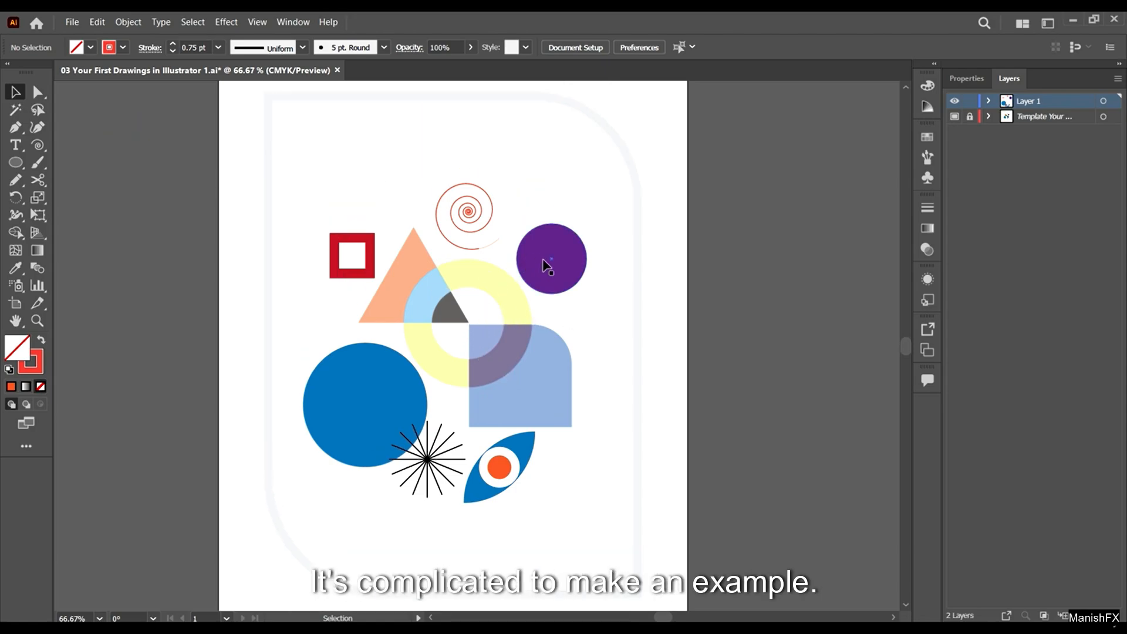
scroll(555, 323, down, 1)
key(ctrl+1)
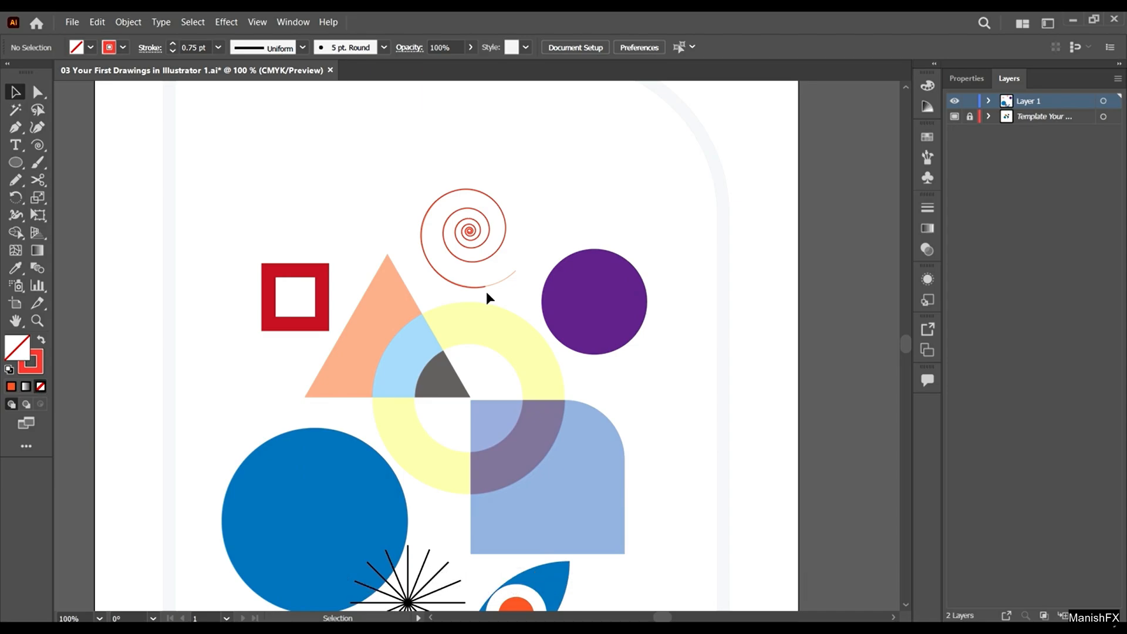
scroll(474, 265, down, 1)
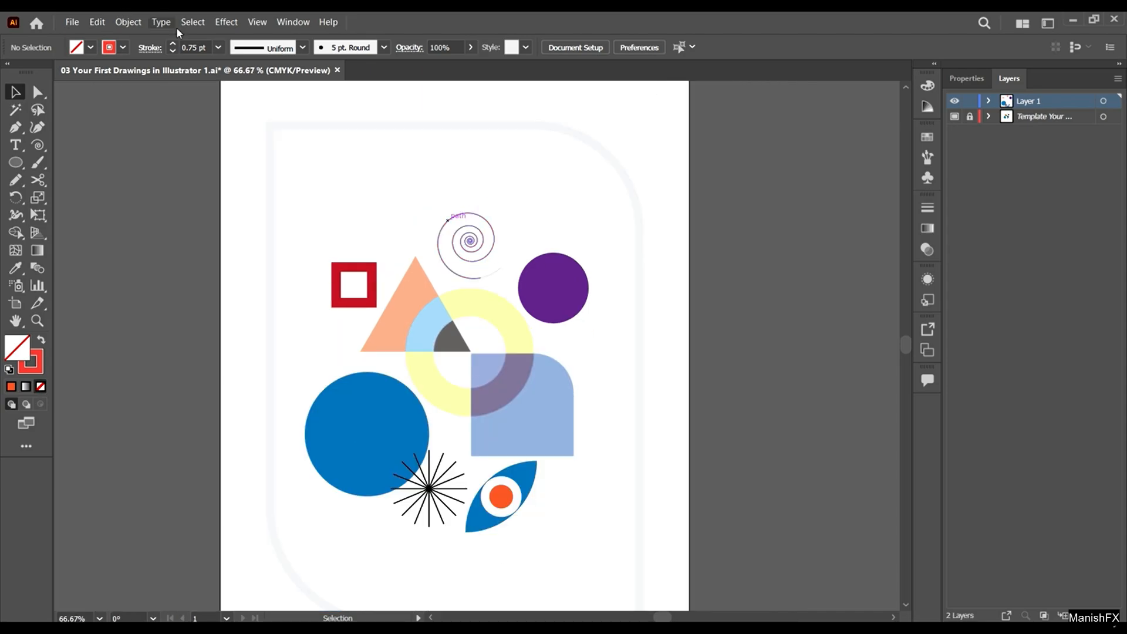
- Show Pathfinder and place it clear of the artwork, near the artboard's upper right edge
click(293, 21)
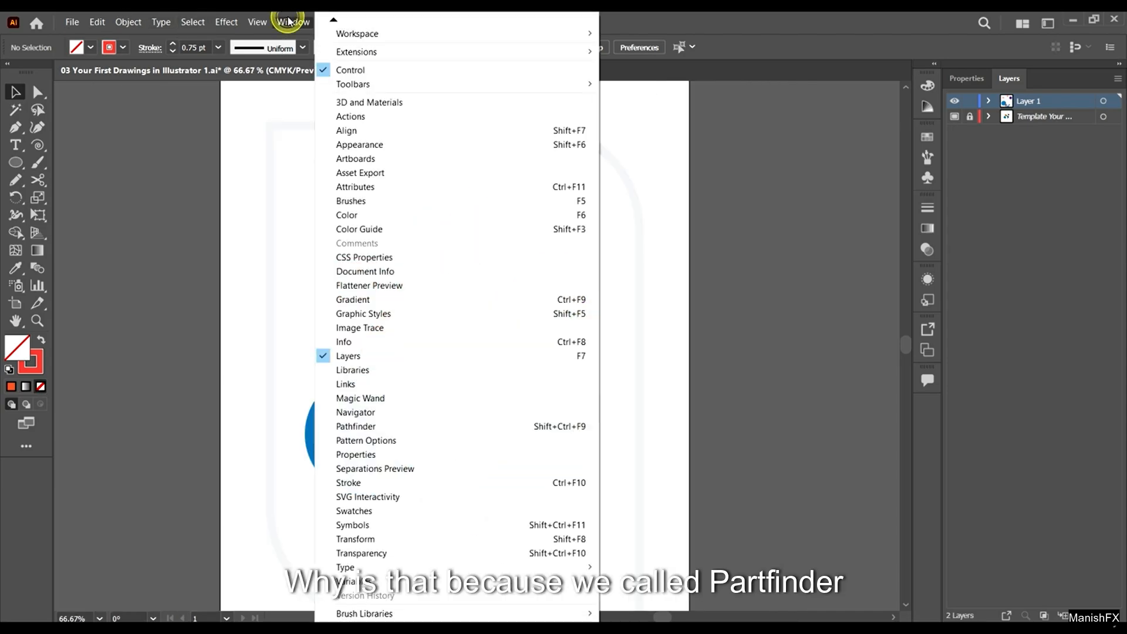
click(397, 432)
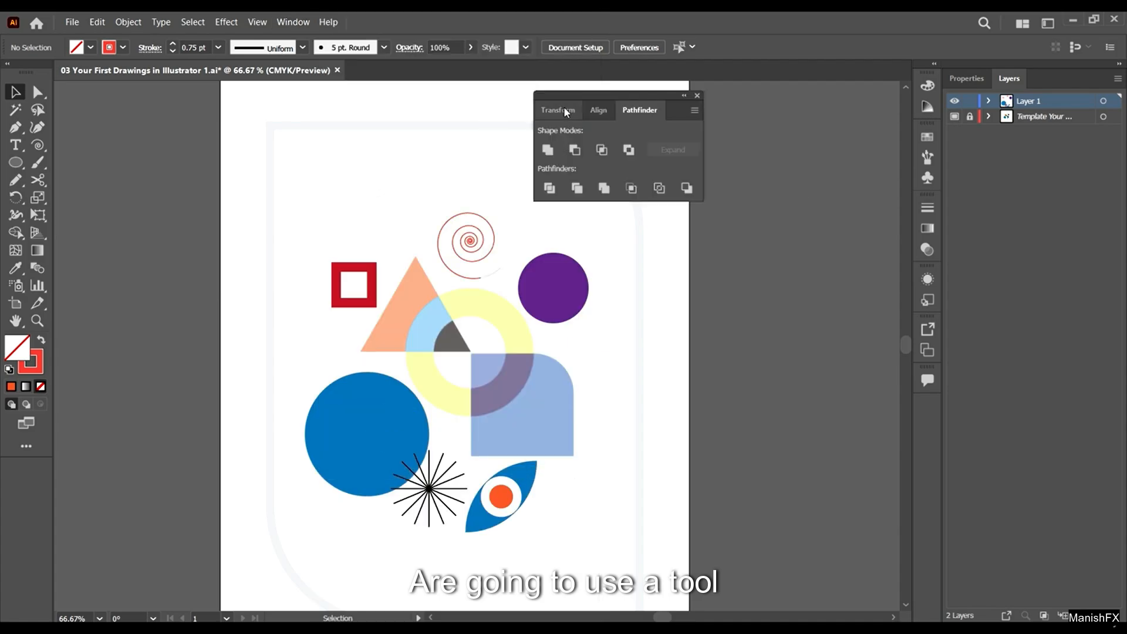
drag(582, 97, 702, 133)
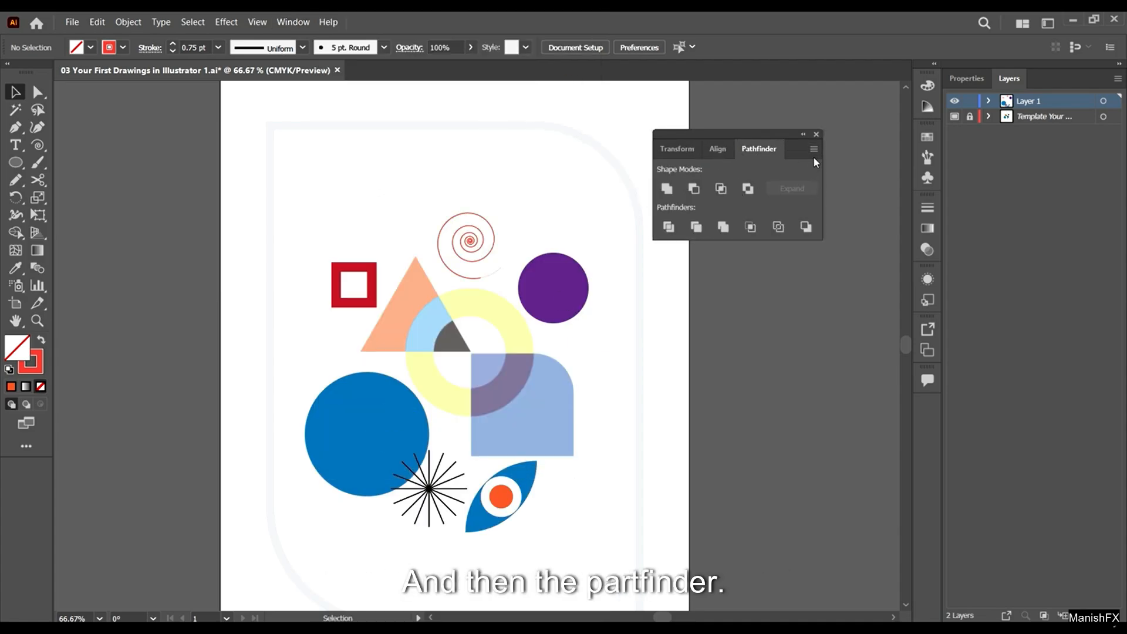
- Draw a practice circle across the artboard's right edge and give it a green fill with no stroke
click(16, 164)
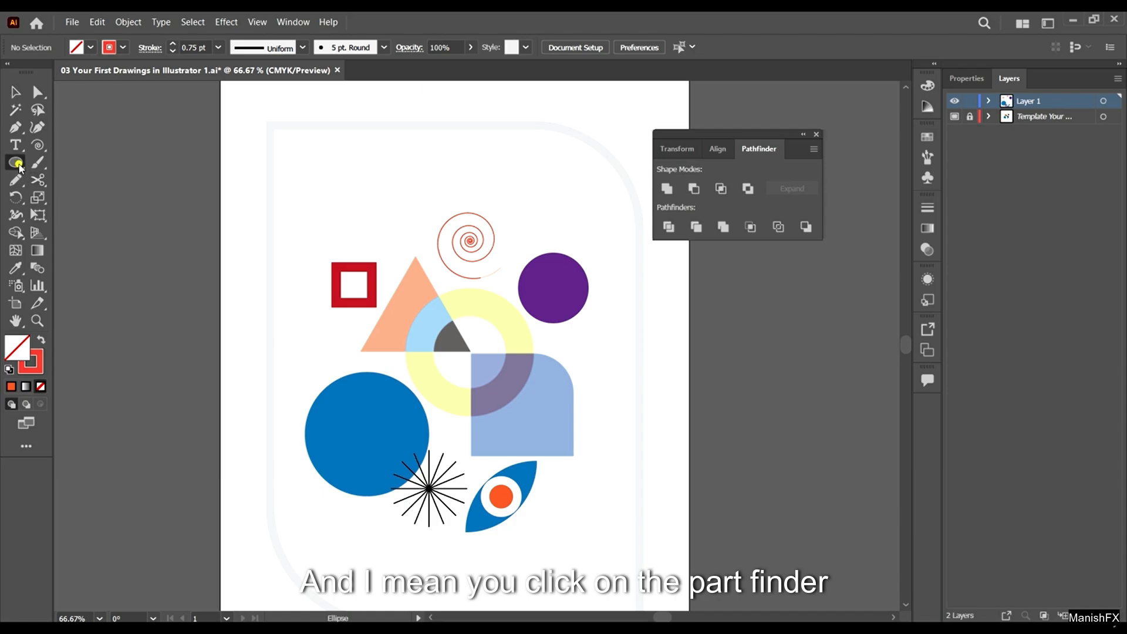
drag(647, 267, 768, 387)
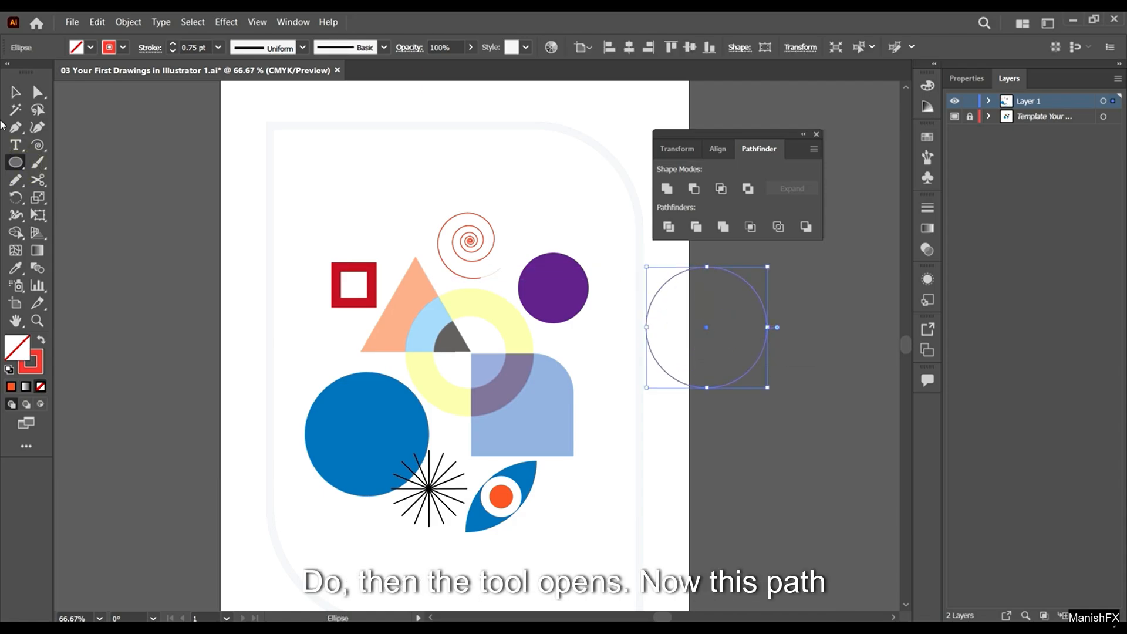
click(15, 92)
click(123, 47)
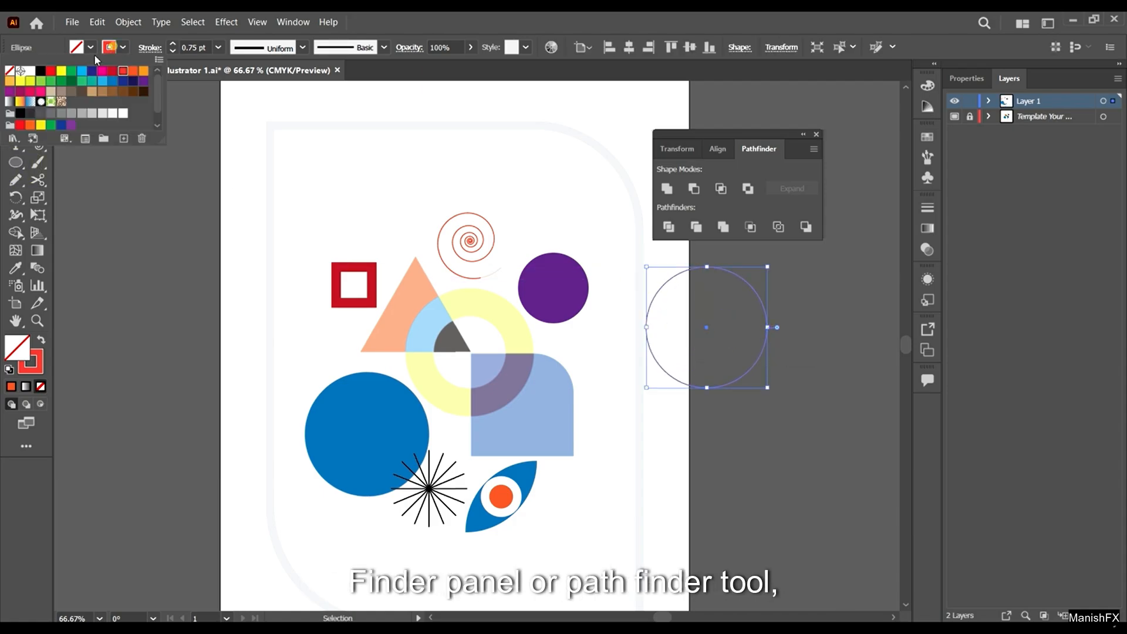
click(9, 70)
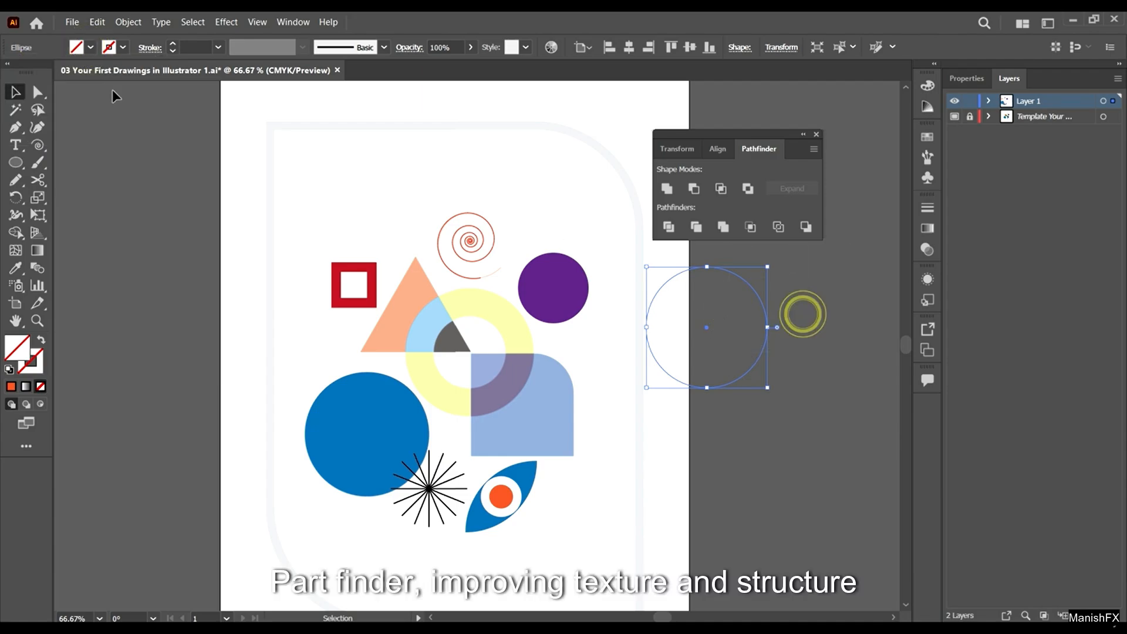
click(90, 46)
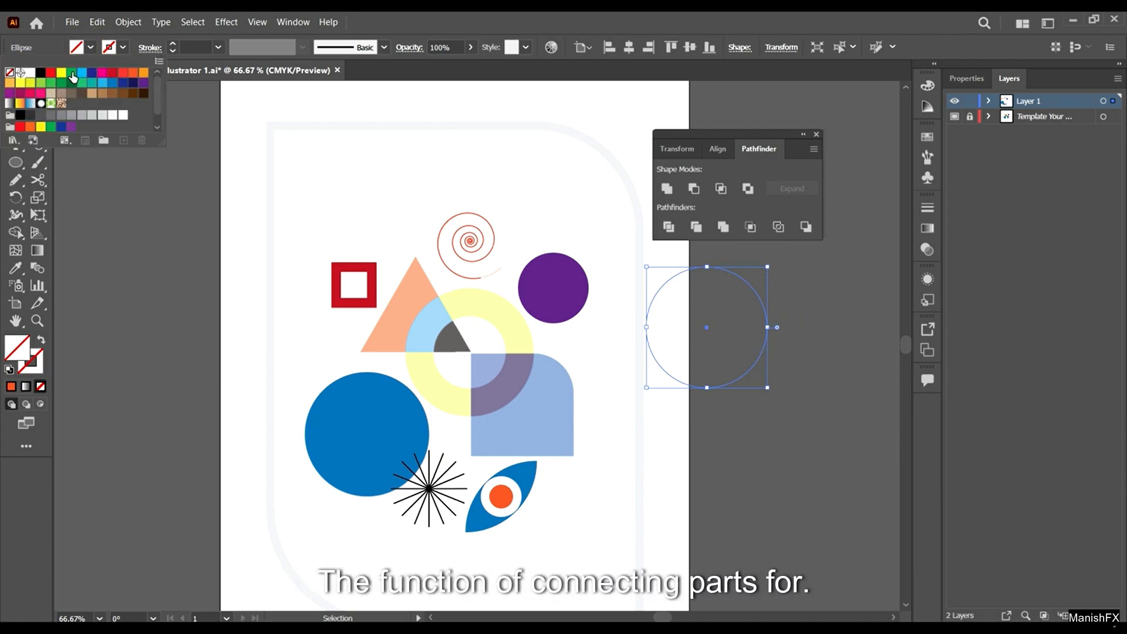
click(73, 77)
click(843, 399)
- Duplicate the green circle so the copy overlaps it diagonally at the lower right, and select both circles
drag(709, 337, 809, 367)
click(717, 323)
shift+click(857, 347)
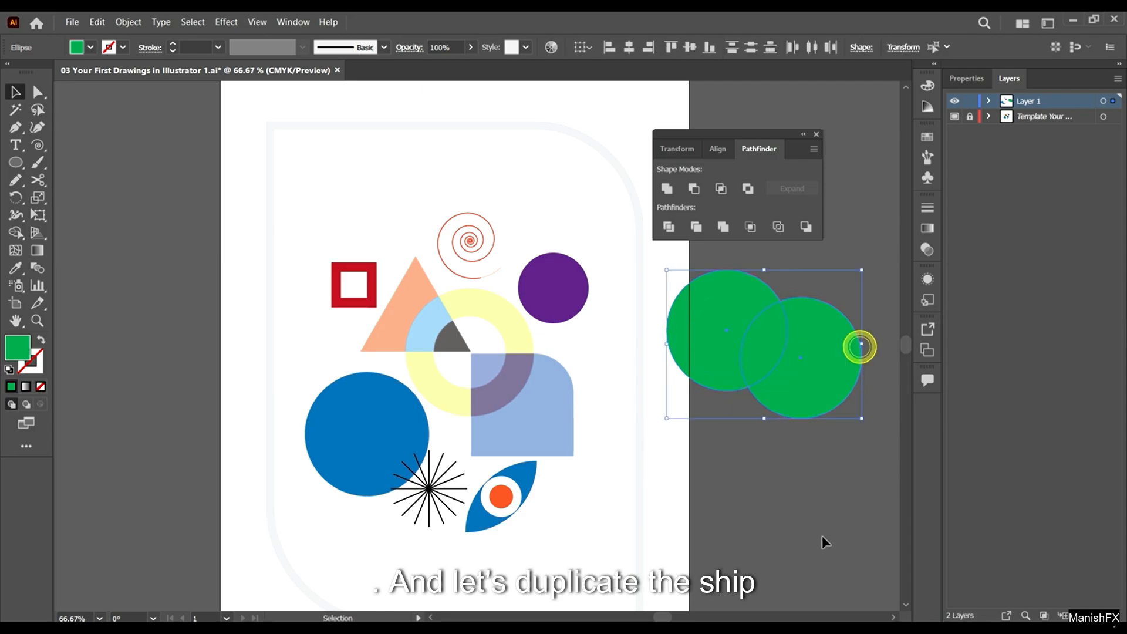
- Move both green circles slightly further off the artboard and shift Pathfinder up, clear of them
key(alt)
scroll(628, 324, right, 2)
scroll(627, 324, right, 1)
scroll(699, 326, up, 2)
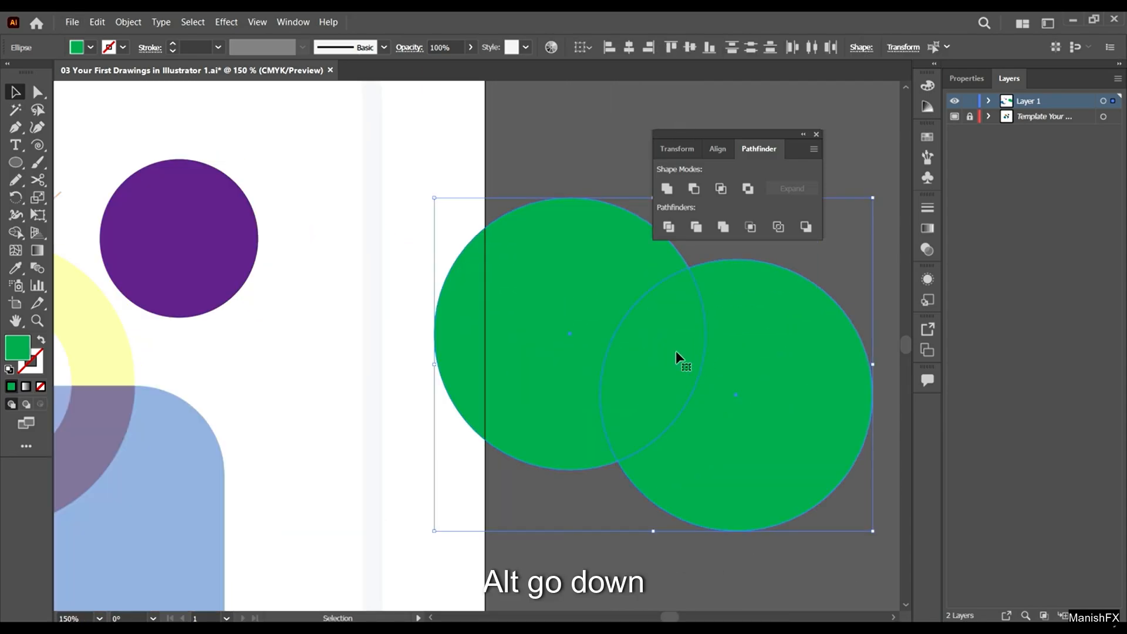
drag(675, 350, 739, 358)
drag(739, 357, 622, 394)
drag(753, 125, 749, 108)
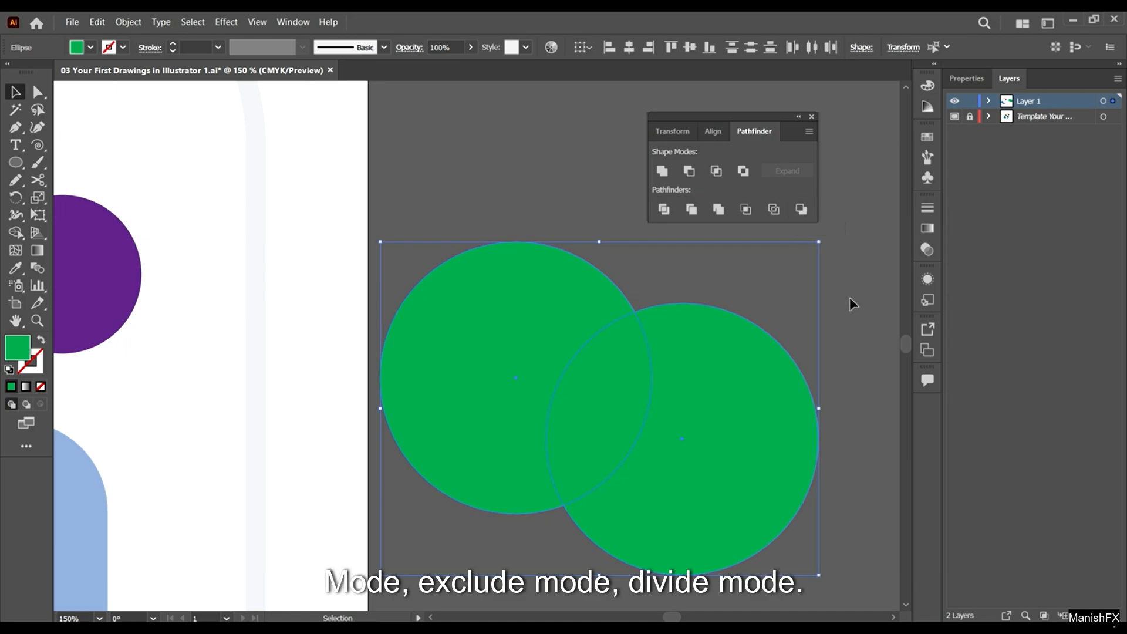
- Rotate the pair of overlapping green circles until they sit level side by side, and reposition the pair
click(527, 173)
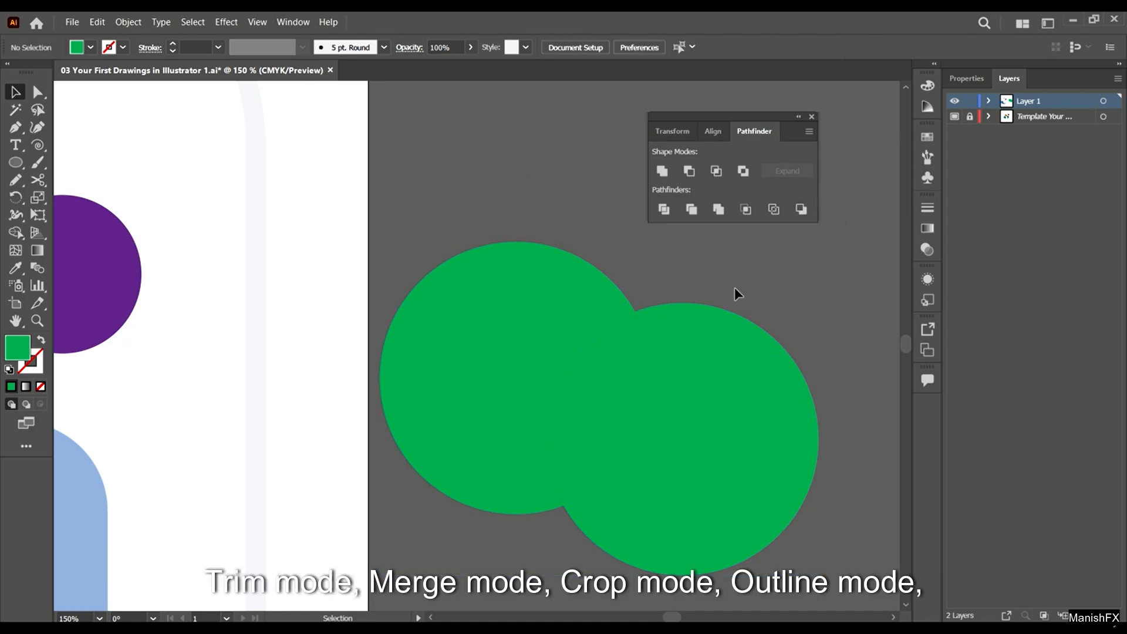
key(ctrl+a)
drag(826, 406, 854, 317)
drag(603, 387, 653, 402)
- Try Unite on the two overlapping green circles, and undo the merge
click(662, 171)
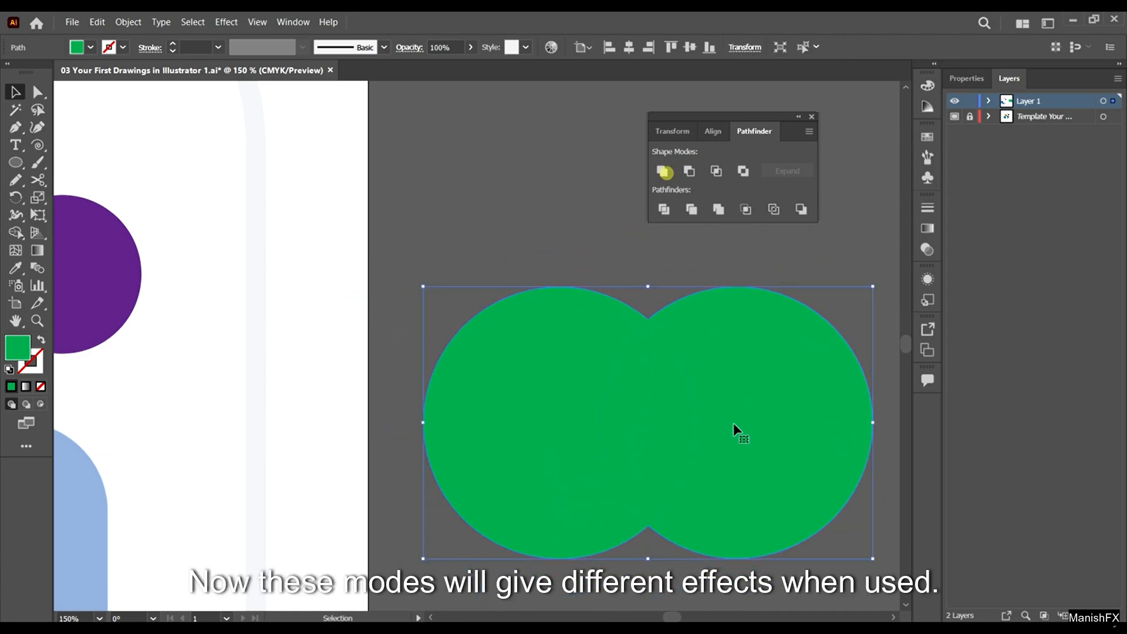
click(562, 230)
drag(756, 469, 744, 427)
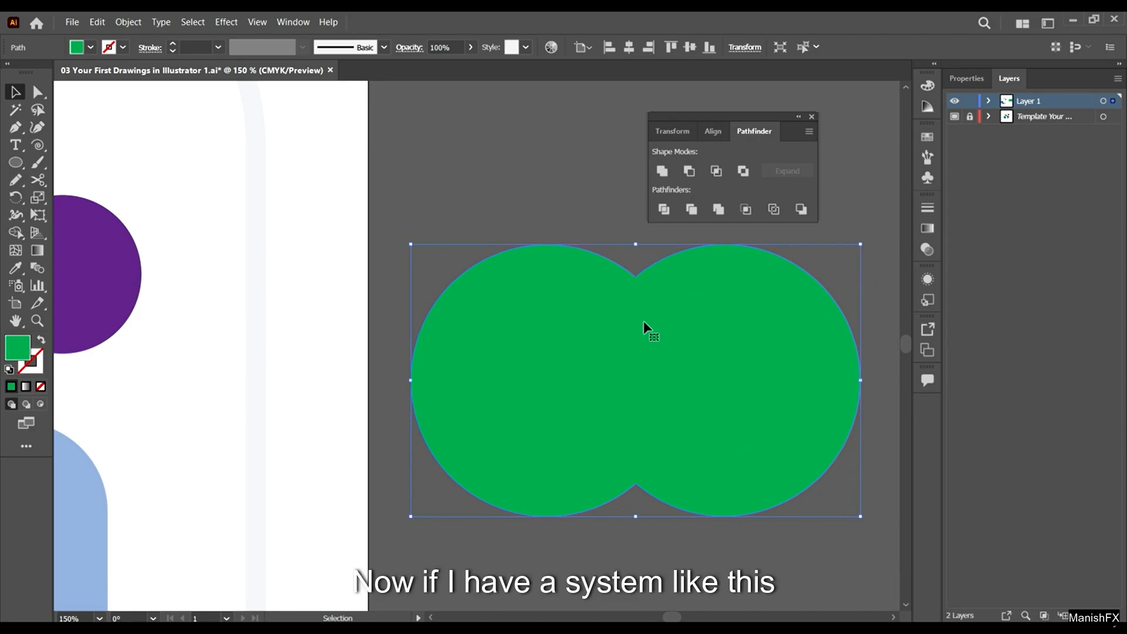
key(ctrl+z)
key(ctrl+shift+z)
key(ctrl+z)
key(ctrl+z)
- Move one green circle horizontally to reduce the overlap, keeping the circles level, and select both
click(565, 224)
drag(806, 436, 845, 436)
key(ctrl+z)
scroll(587, 410, right, 3)
drag(618, 402, 790, 401)
drag(727, 413, 569, 413)
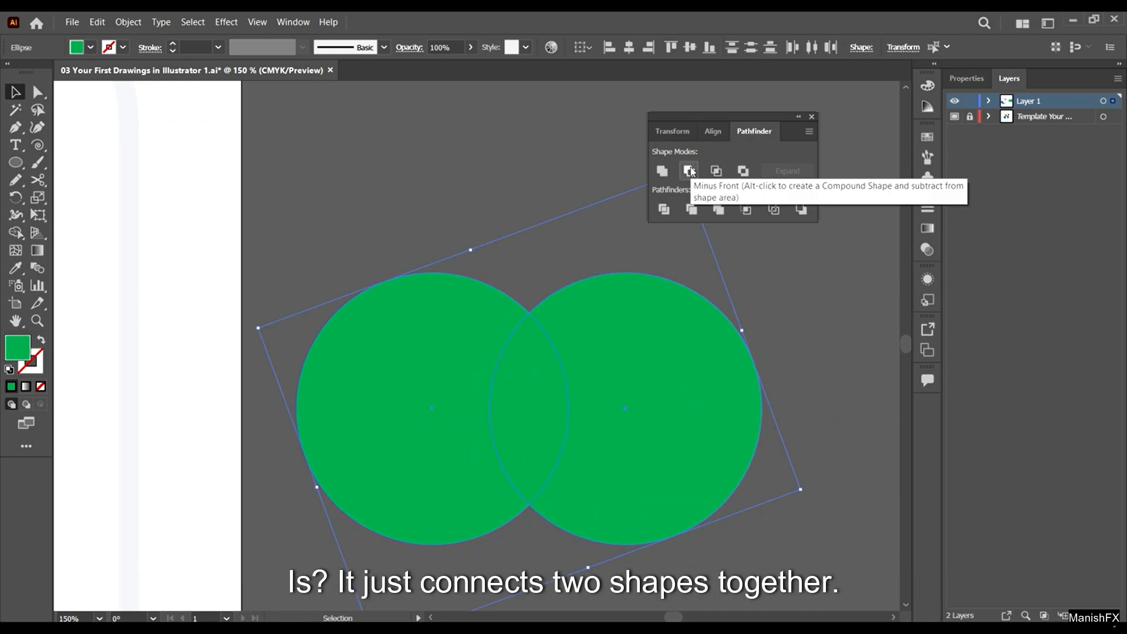
- Try Minus Front to cut the front circle out of the back one, and undo it
click(689, 170)
click(808, 363)
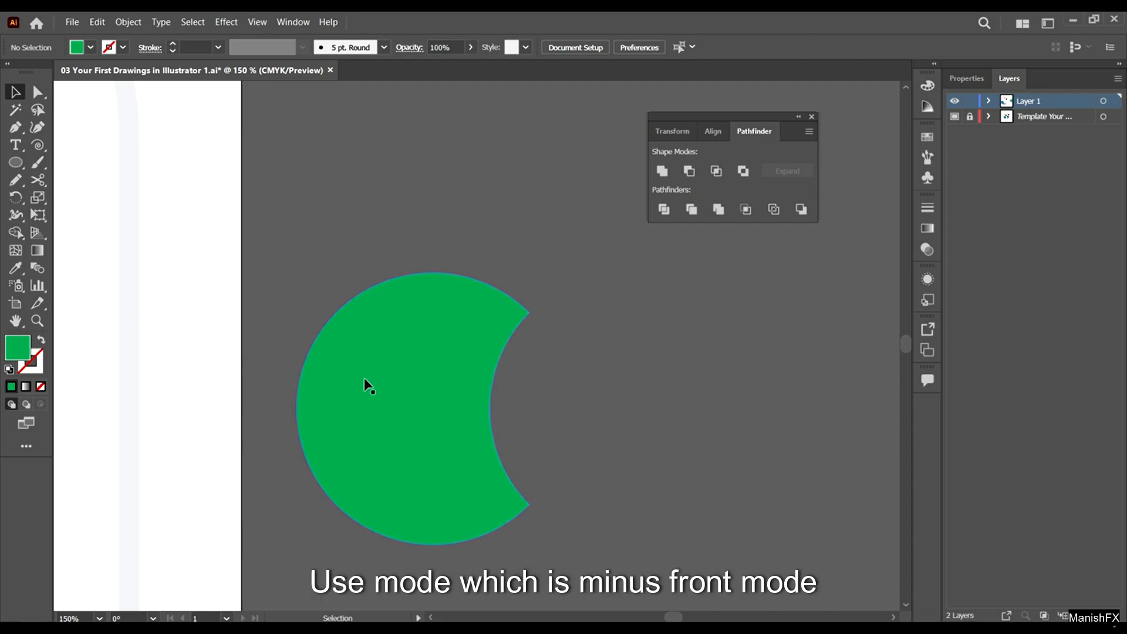
key(ctrl+z)
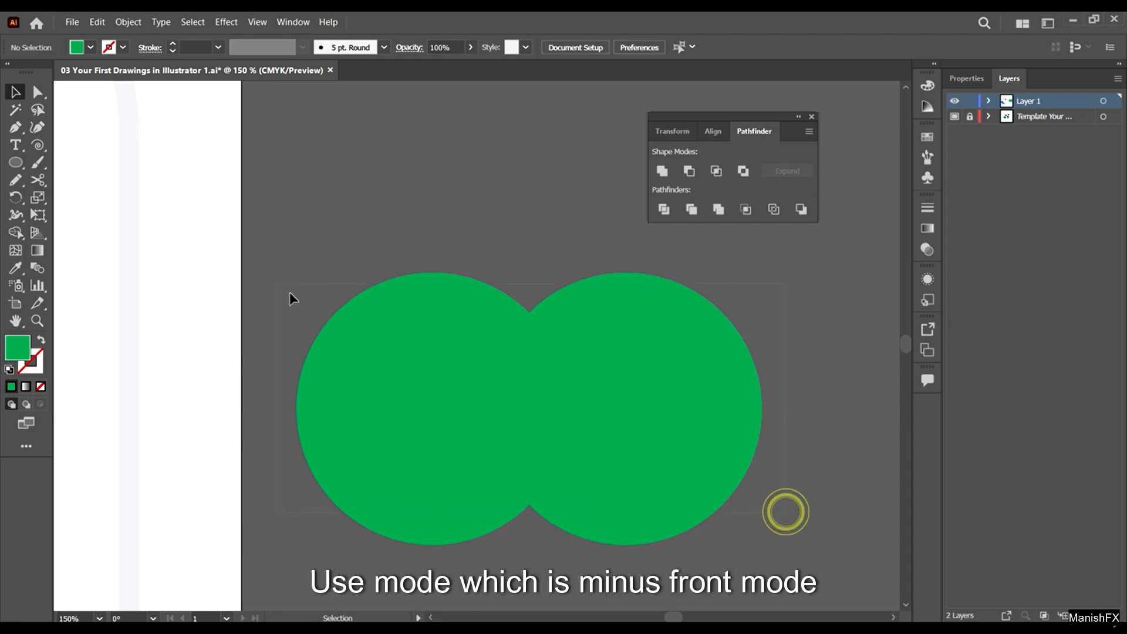
- Try Intersect to keep only the overlap of the two green circles, and undo it
click(716, 170)
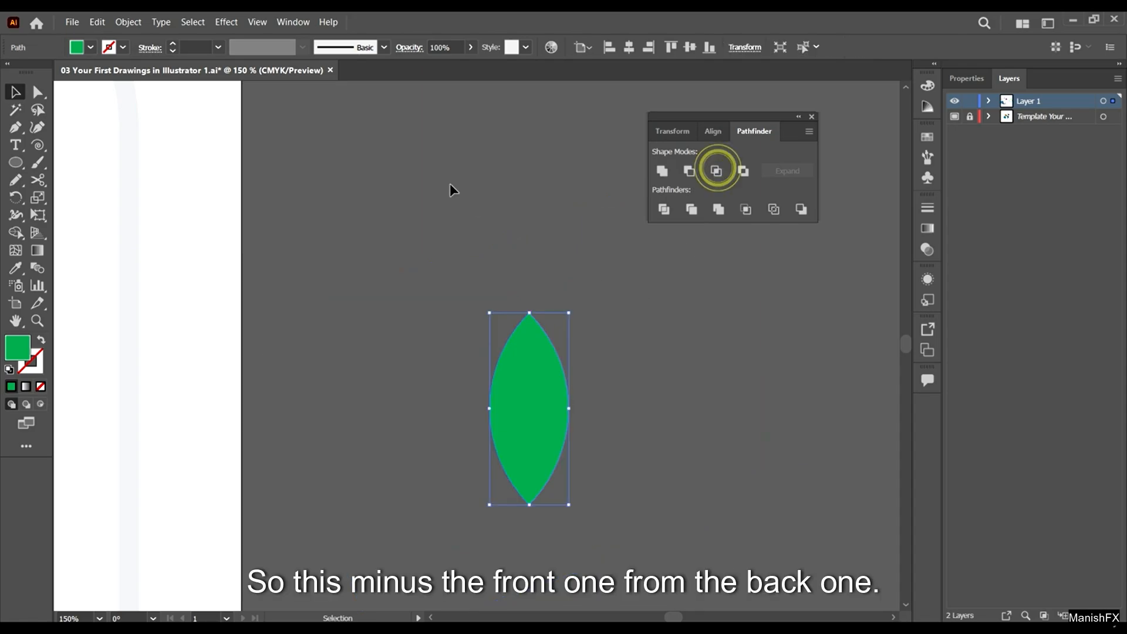
click(456, 174)
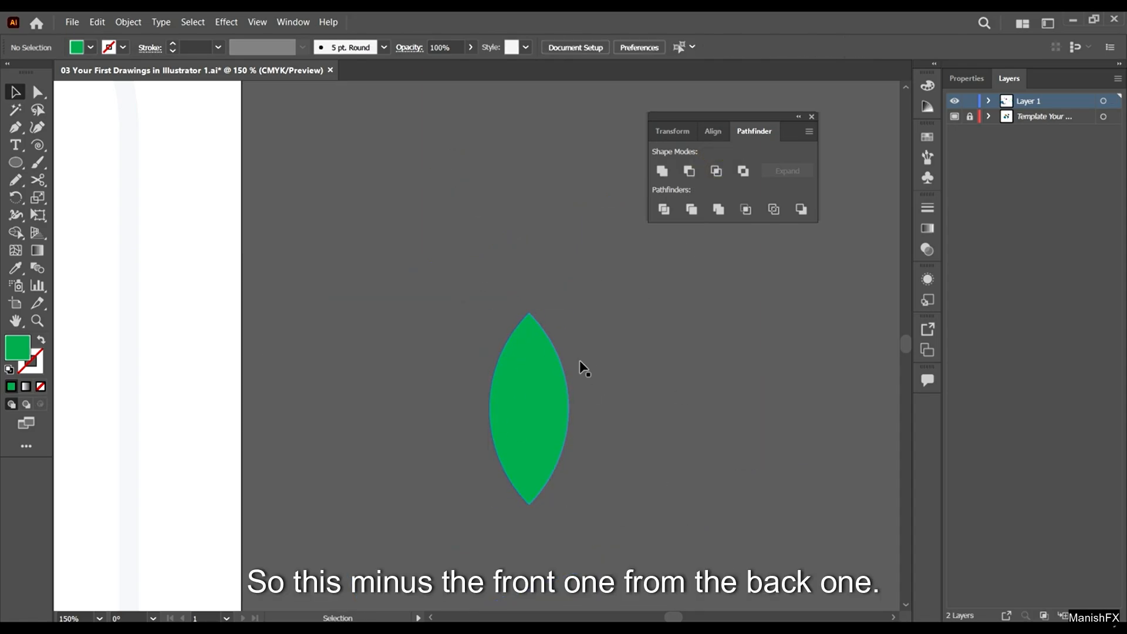
key(a)
key(ctrl+z)
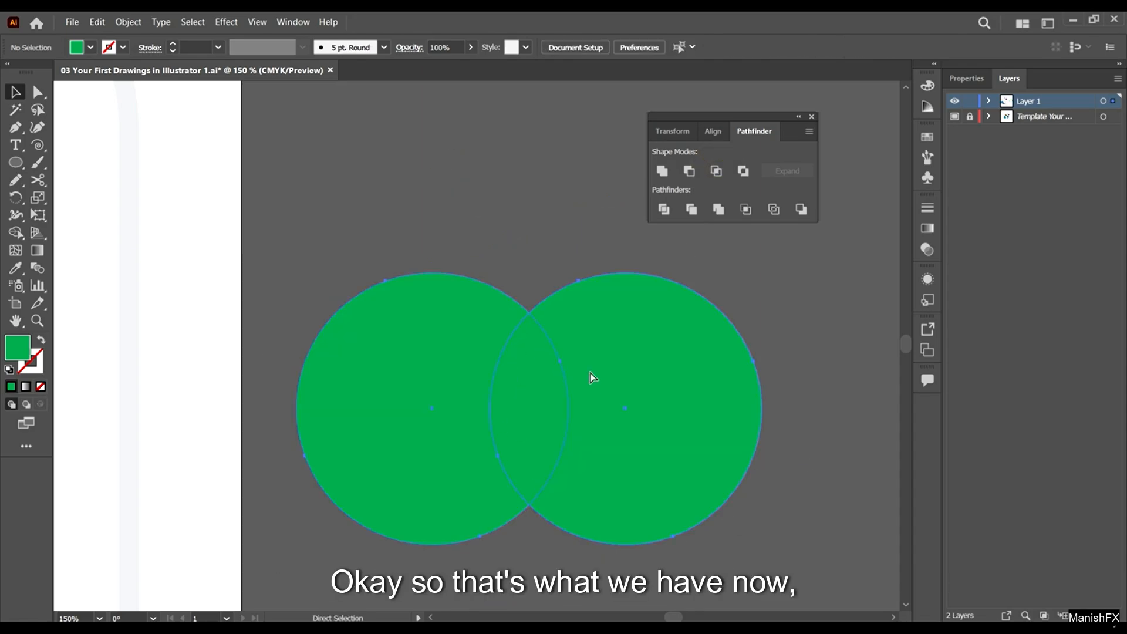
key(v)
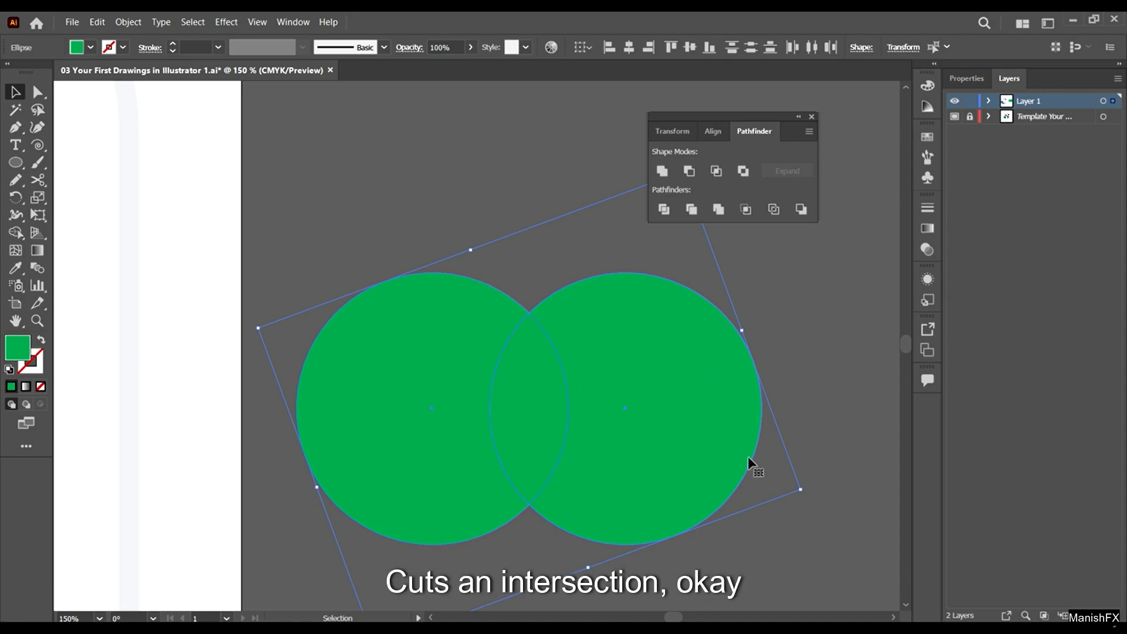
- Try Exclude to cut the overlap out of the two green circles, and undo it
click(743, 171)
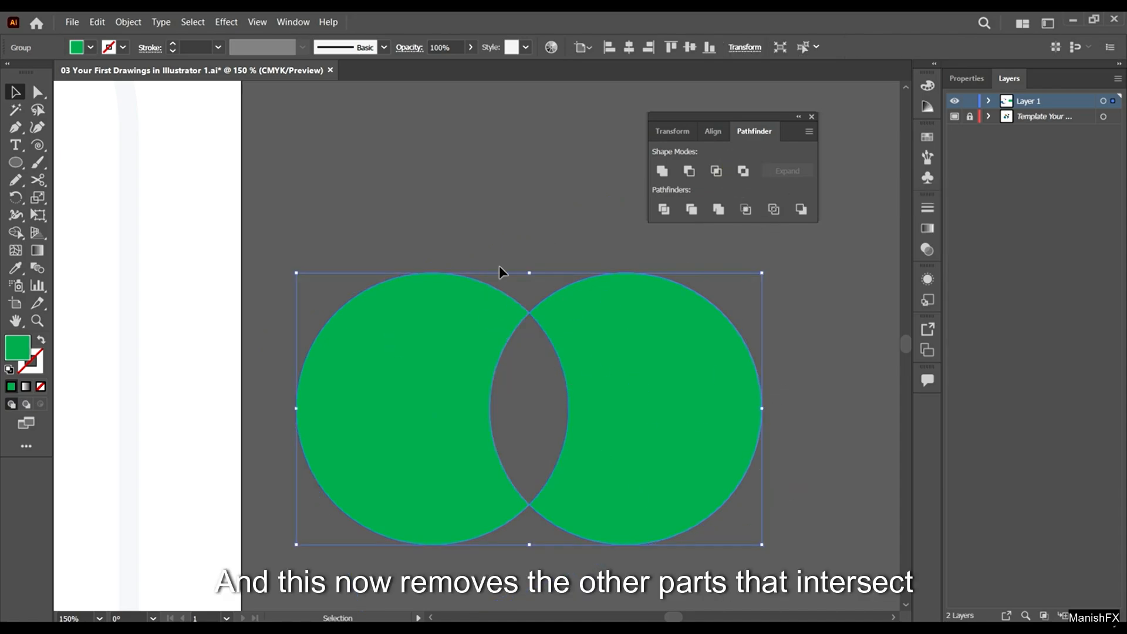
key(a)
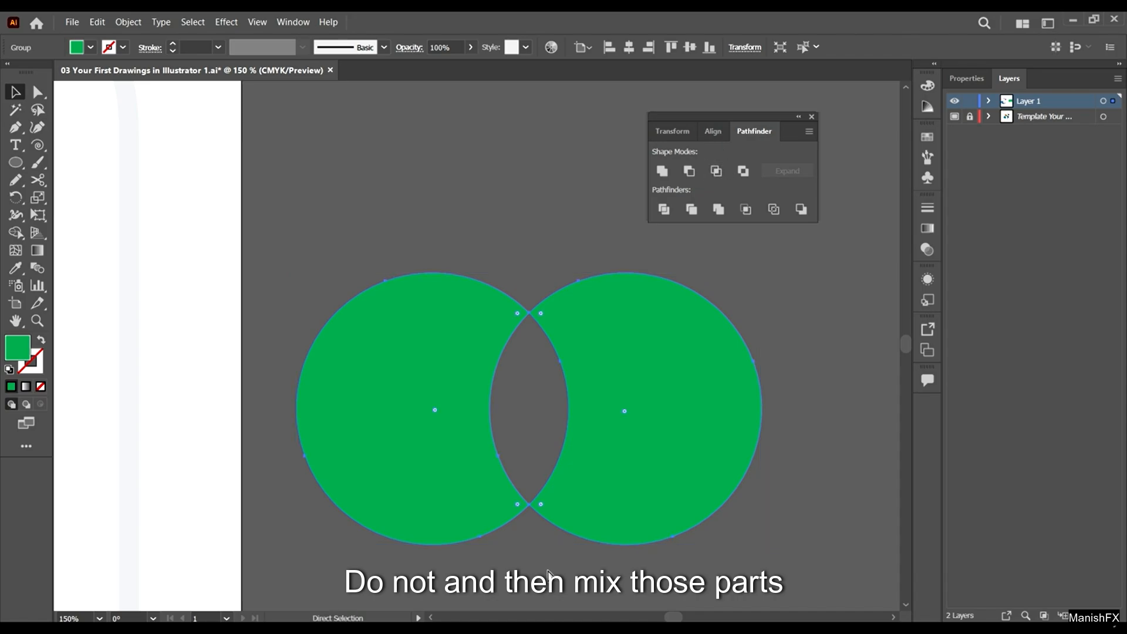
key(ctrl+z)
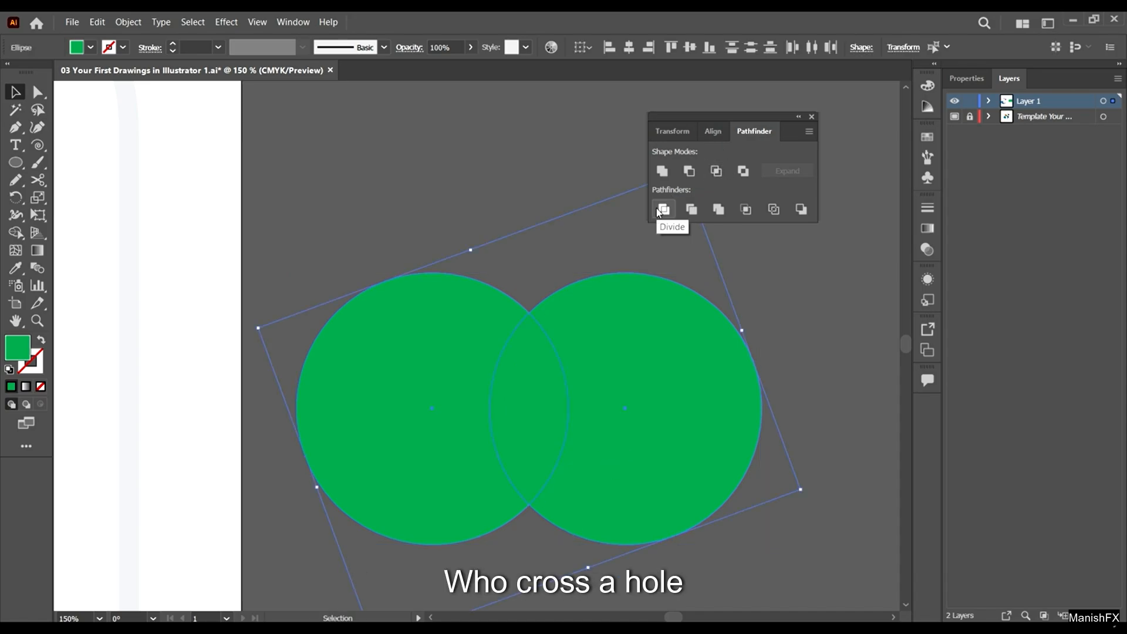
- Divide the two overlapping green circles into separate pieces and select the resulting group
click(658, 210)
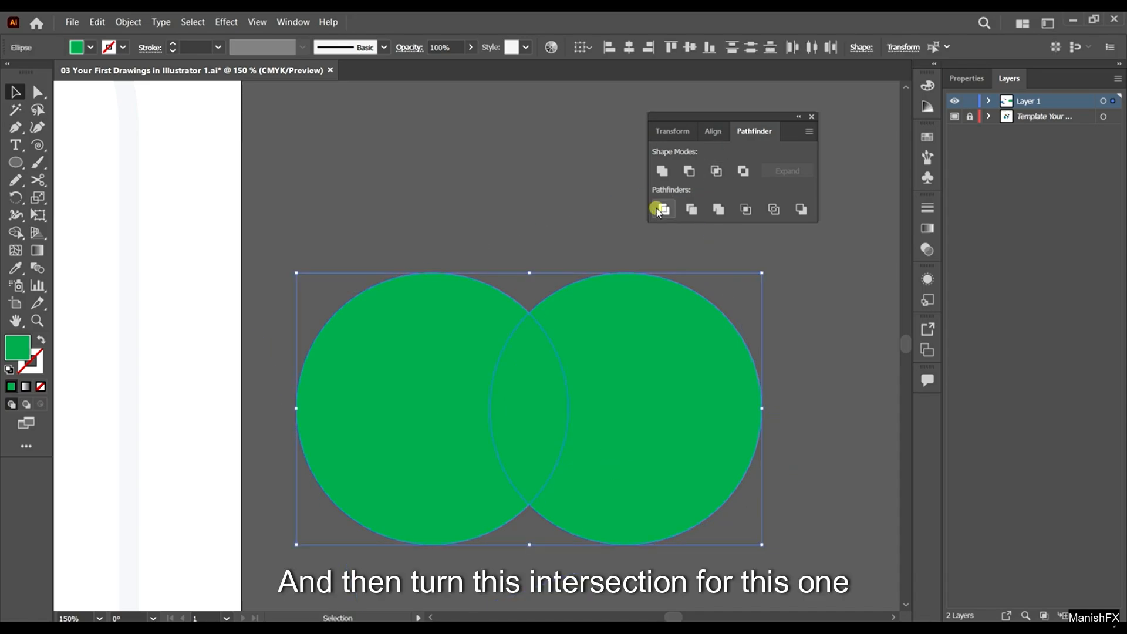
click(460, 132)
scroll(675, 340, down, 2)
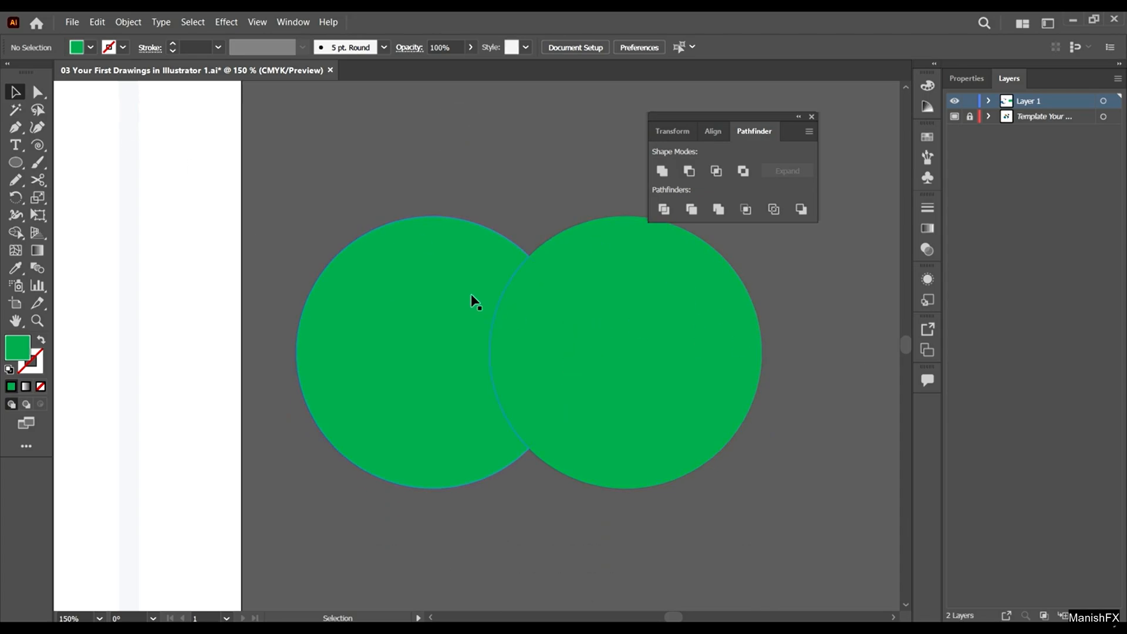
drag(547, 205, 475, 324)
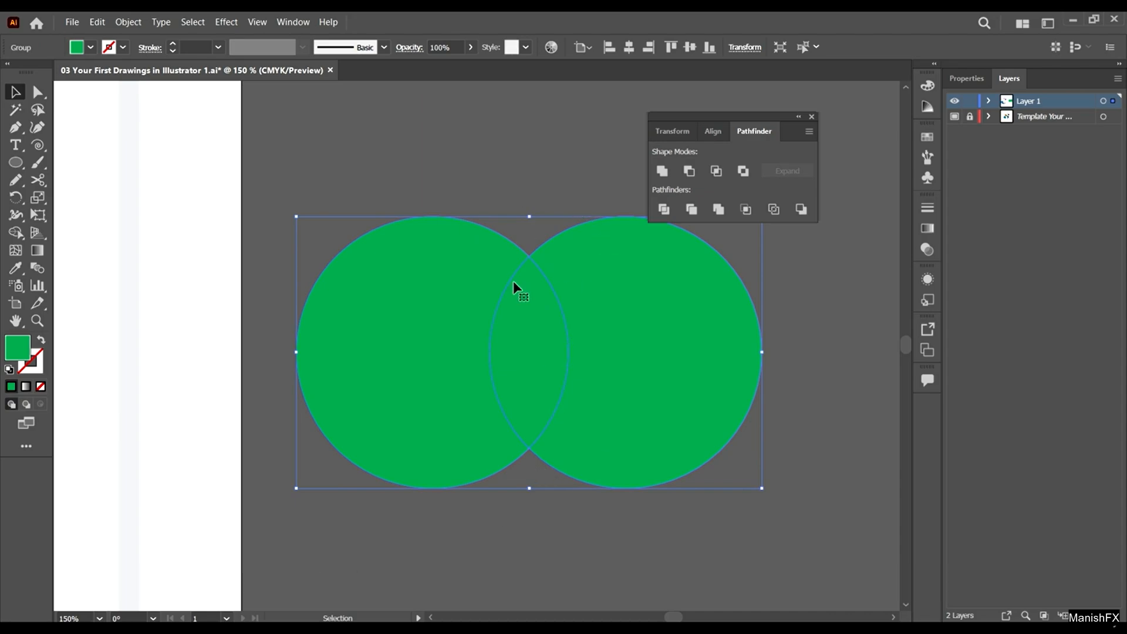
- Pull the lens-shaped overlap piece out of the divided circles with the Direct Selection tool
click(567, 169)
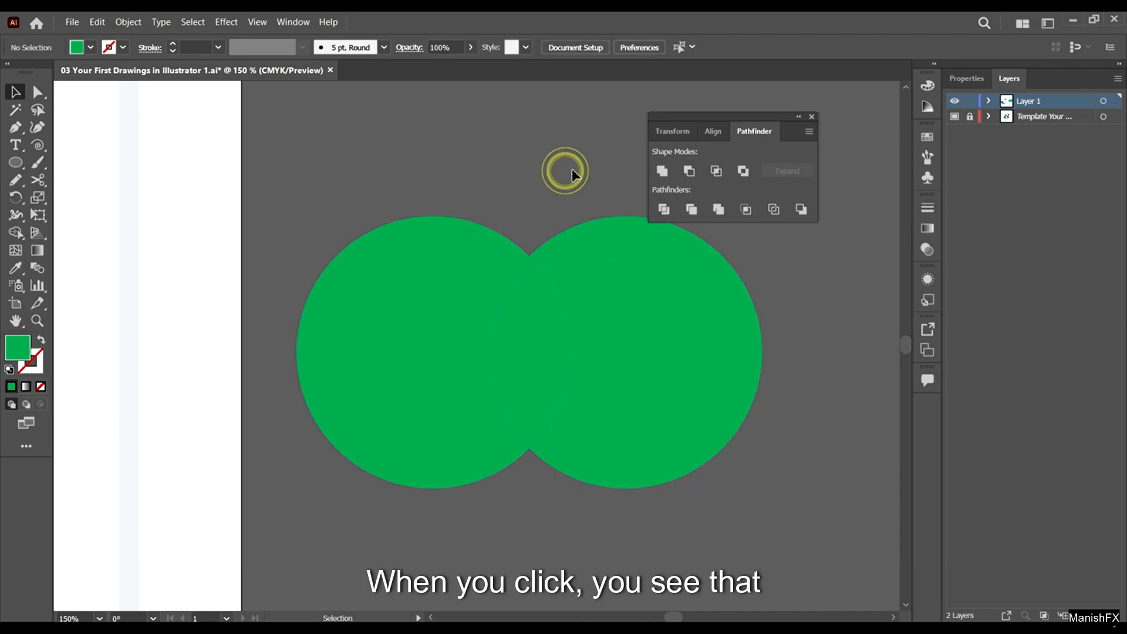
click(471, 290)
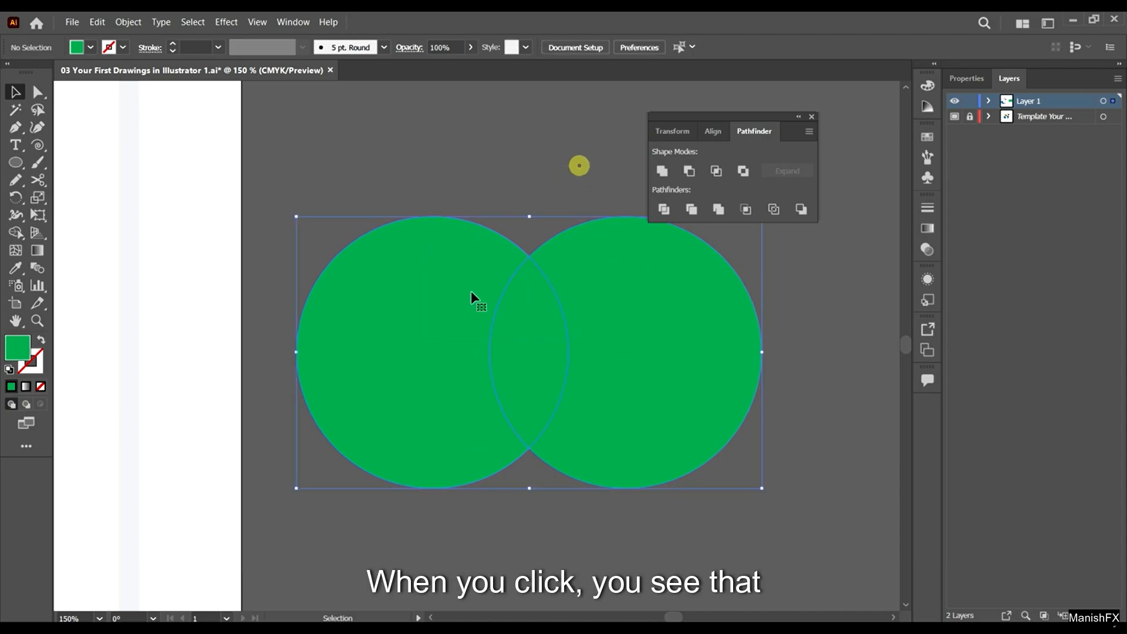
click(540, 138)
key(a)
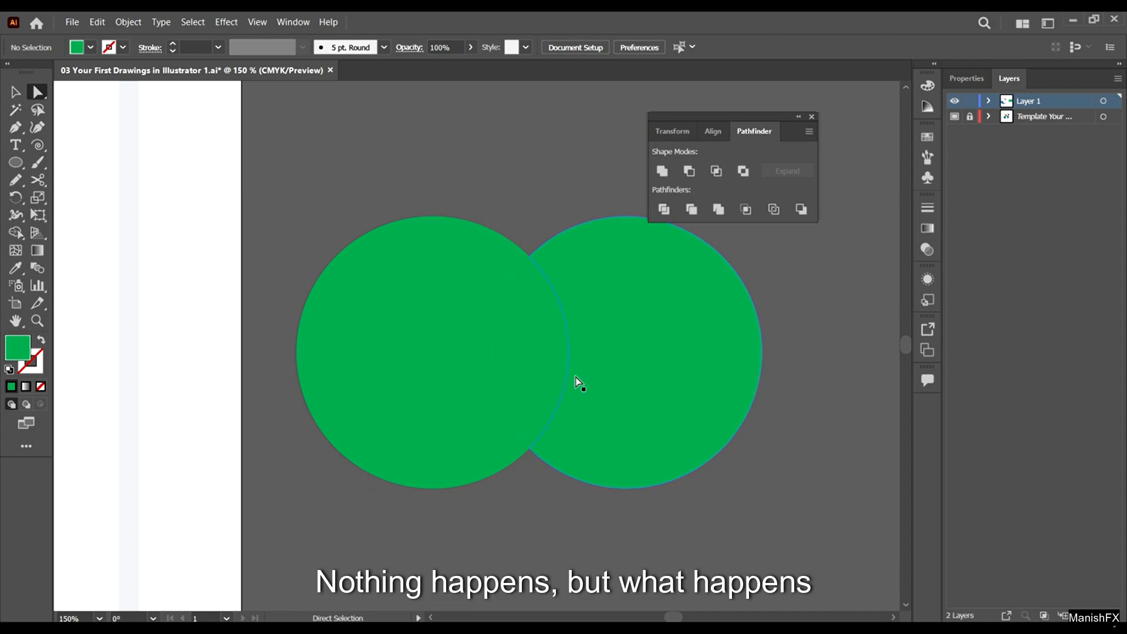
click(531, 331)
drag(531, 331, 837, 300)
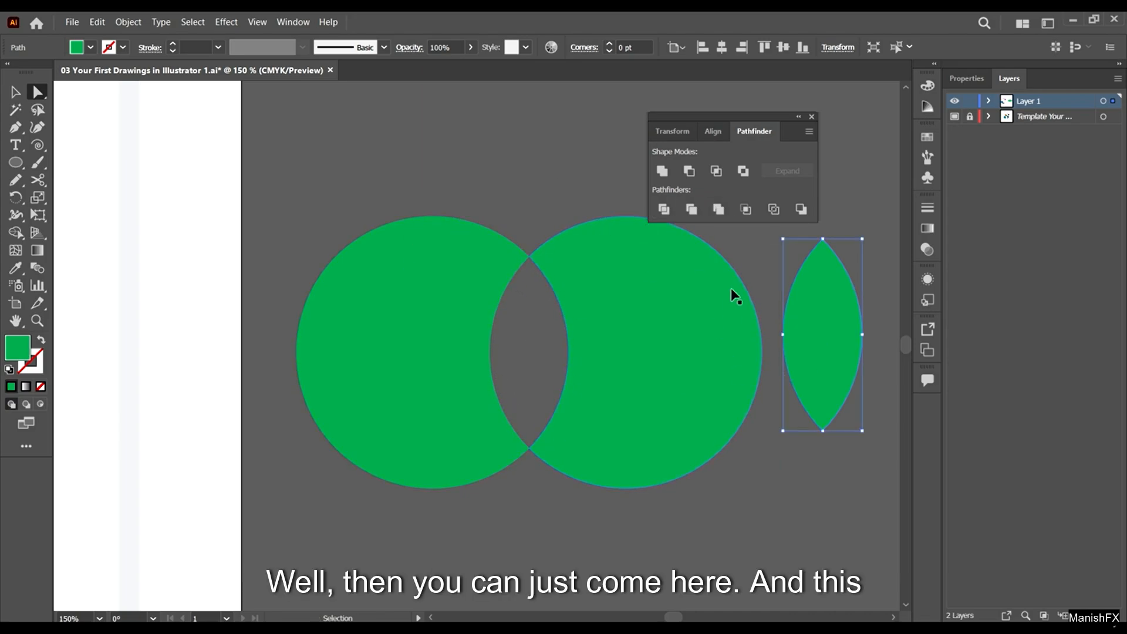
- Undo the overlap piece's move, the division and the earlier move that made the circles overlap
key(ctrl+z)
key(ctrl+z)
key(ctrl+z)
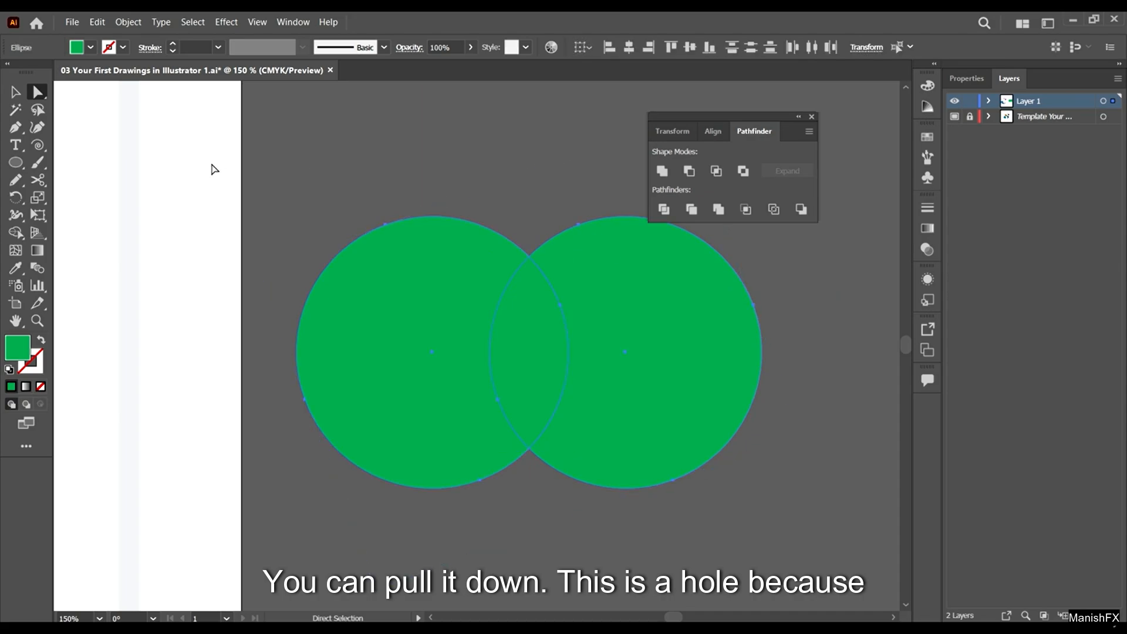
key(ctrl+z)
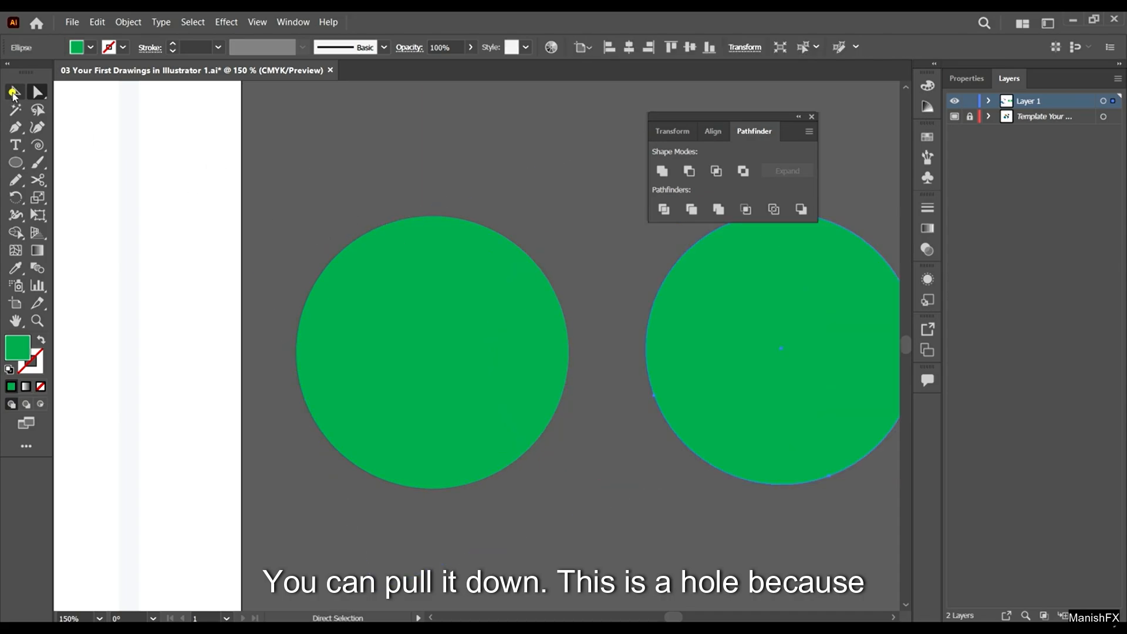
- Overlap the two green circles again and apply the Trim pathfinder to both
click(14, 92)
drag(746, 359, 564, 352)
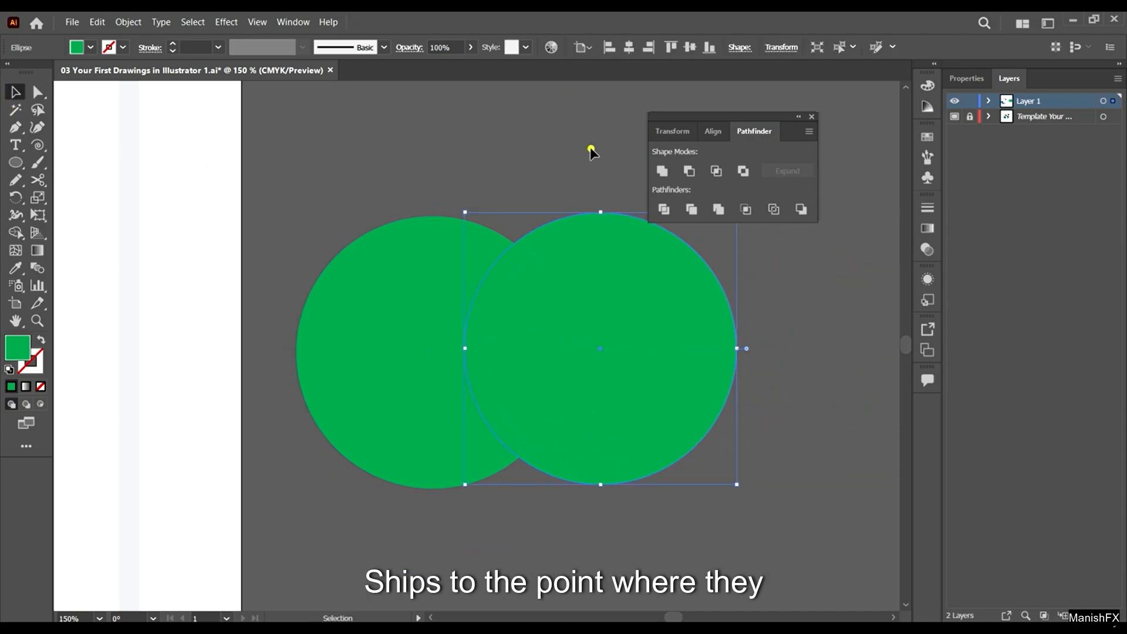
drag(590, 148, 589, 148)
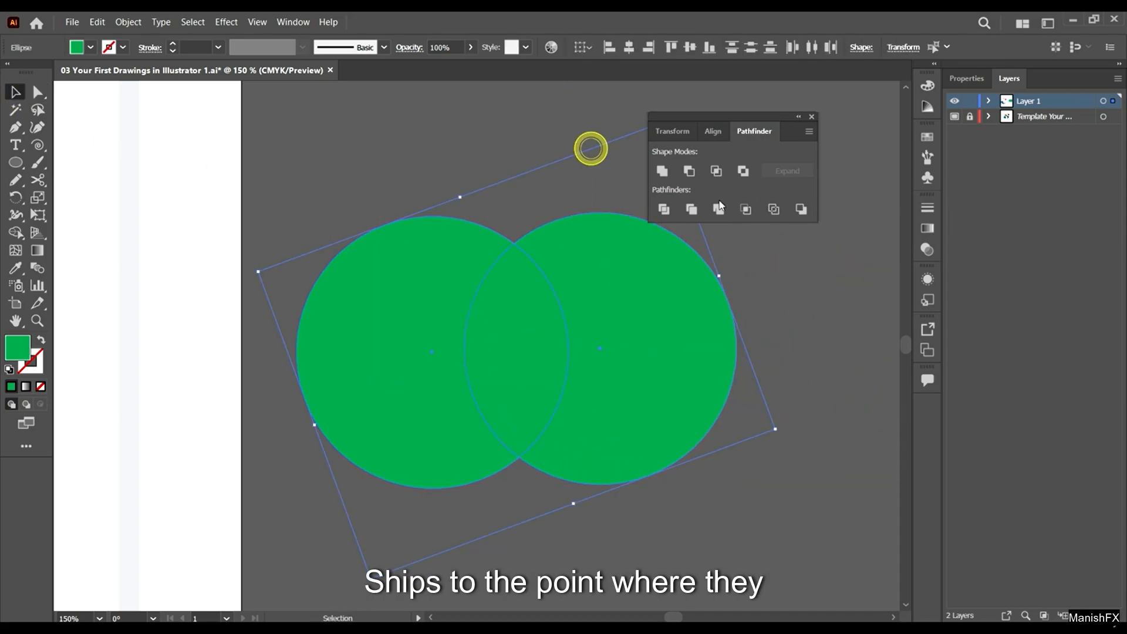
click(685, 211)
click(898, 365)
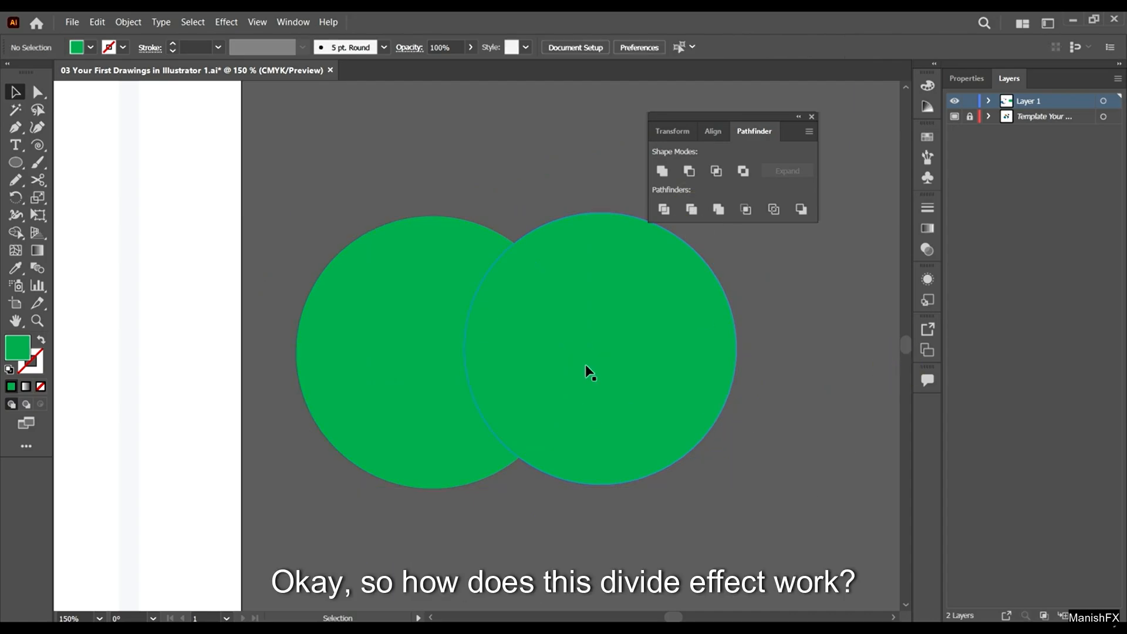
- Move the trimmed group slightly, and pull its full circle away from the crescent with the Direct Selection tool
drag(598, 365, 746, 405)
click(836, 345)
key(a)
click(577, 336)
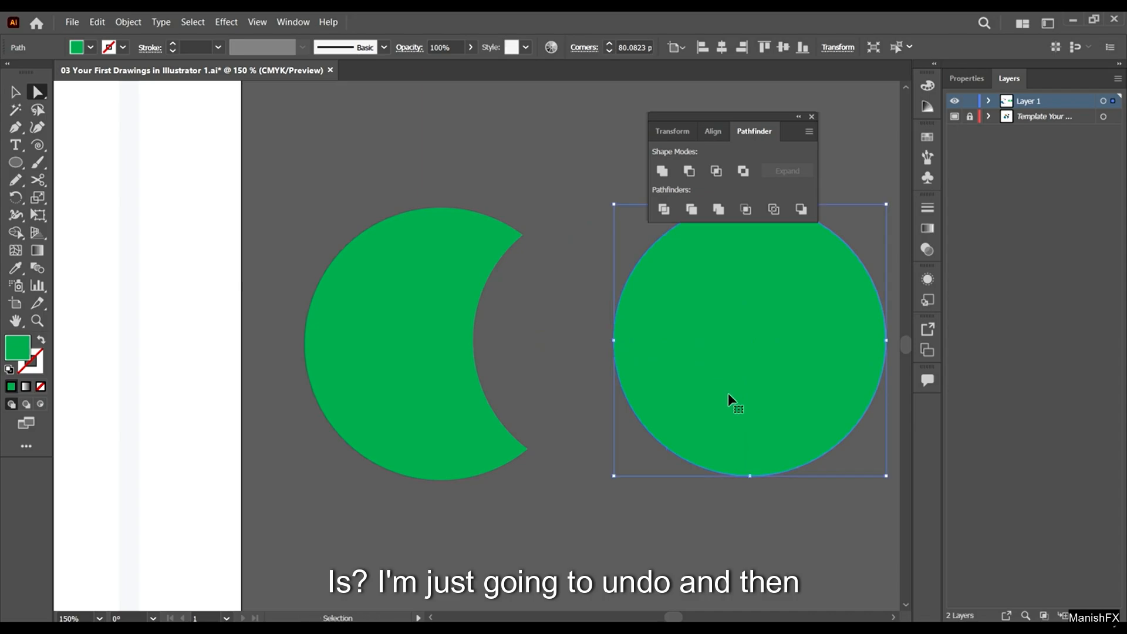
- Undo the Trim and the related moves back to two separate whole circles
key(ctrl+z)
key(v)
drag(726, 510, 694, 259)
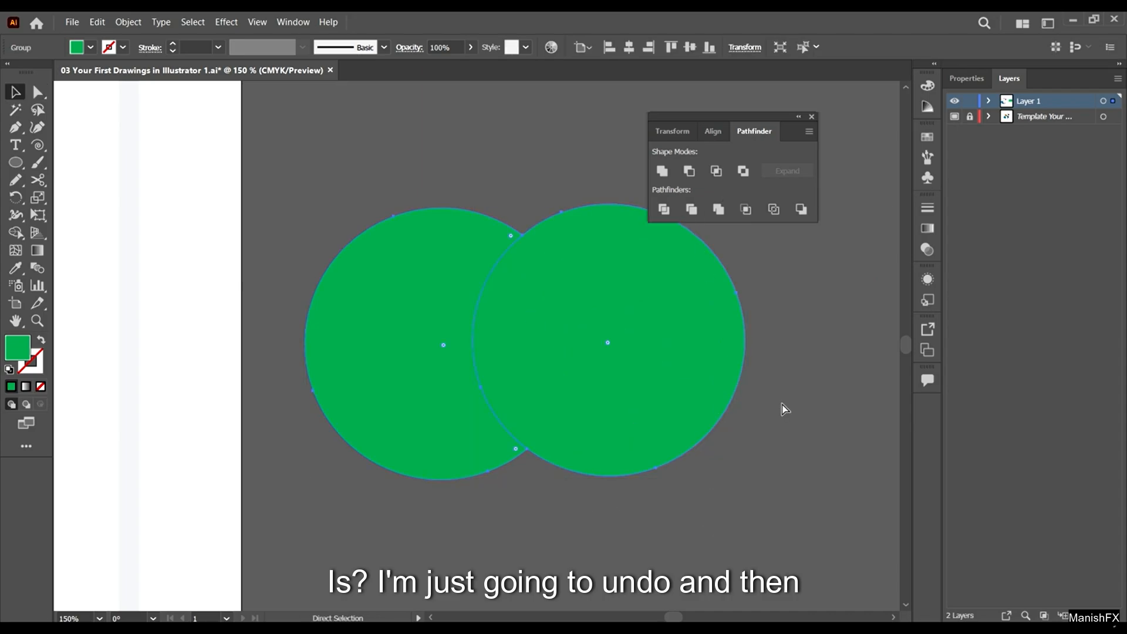
key(ctrl+z)
key(ctrl+z)
key(ctrl+z)
- Delete both green practice circles beside the artboard
scroll(756, 432, down, 5)
drag(748, 489, 633, 305)
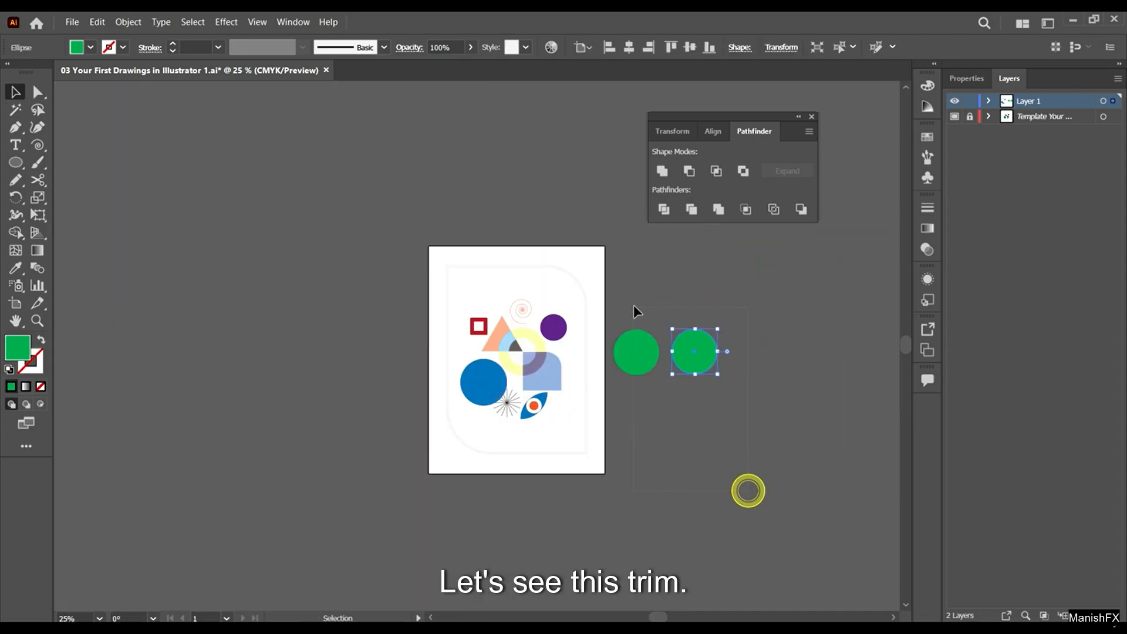
key(Delete)
- Draw a square about 134 pt wide over the template's light-blue rounded square with the Rectangle tool
scroll(522, 333, up, 4)
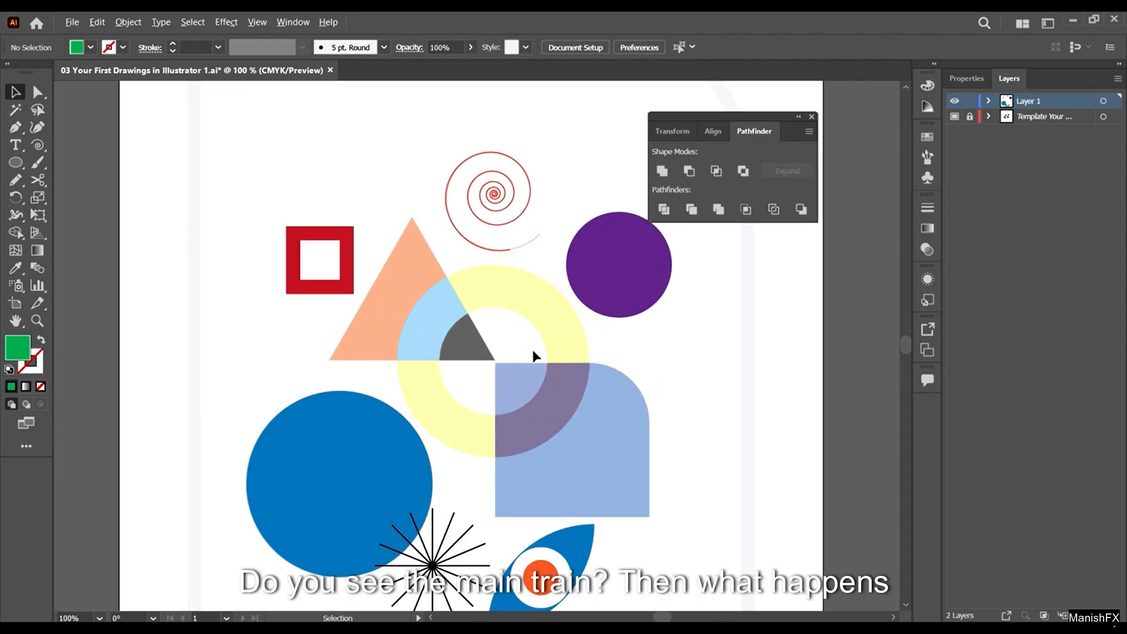
scroll(496, 302, up, 1)
scroll(490, 401, left, 1)
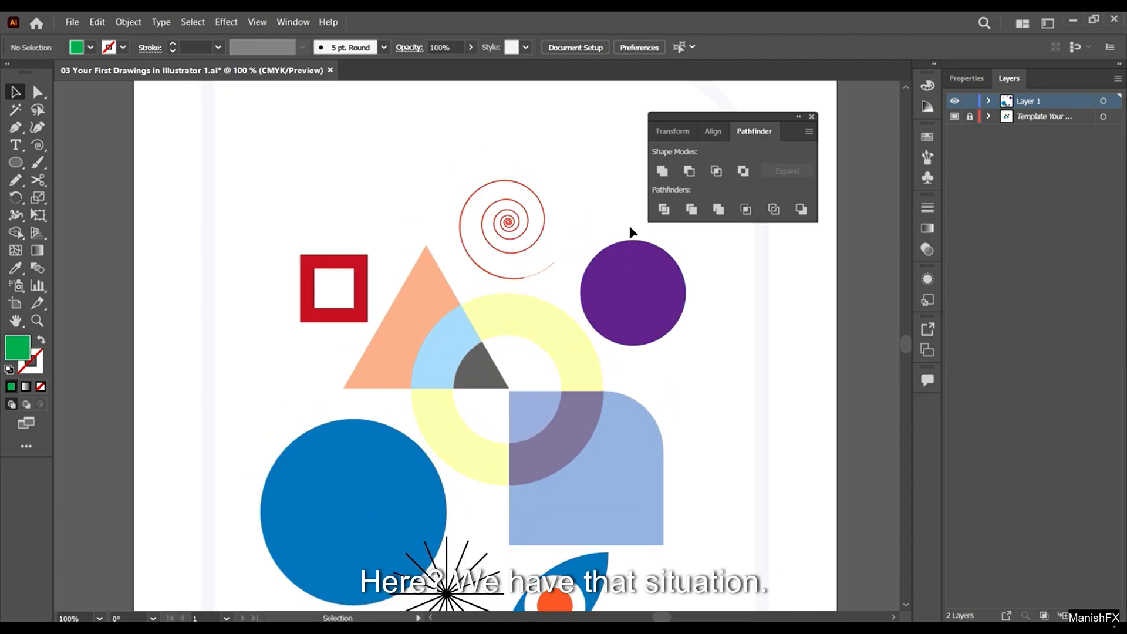
scroll(522, 444, up, 1)
scroll(411, 399, down, 2)
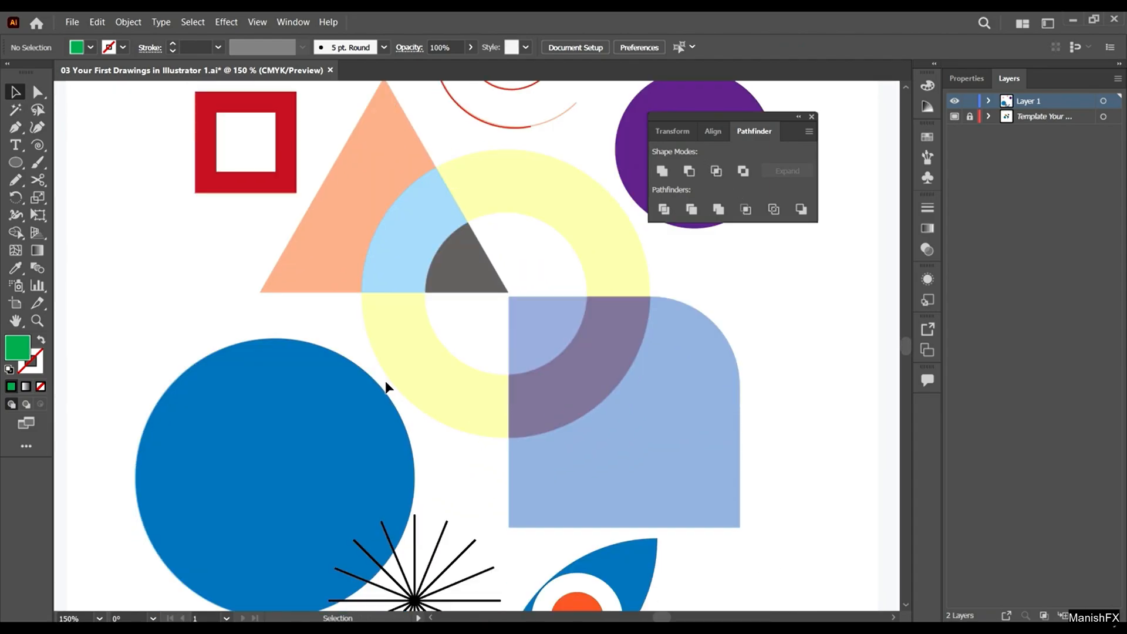
click(15, 164)
drag(15, 166, 71, 162)
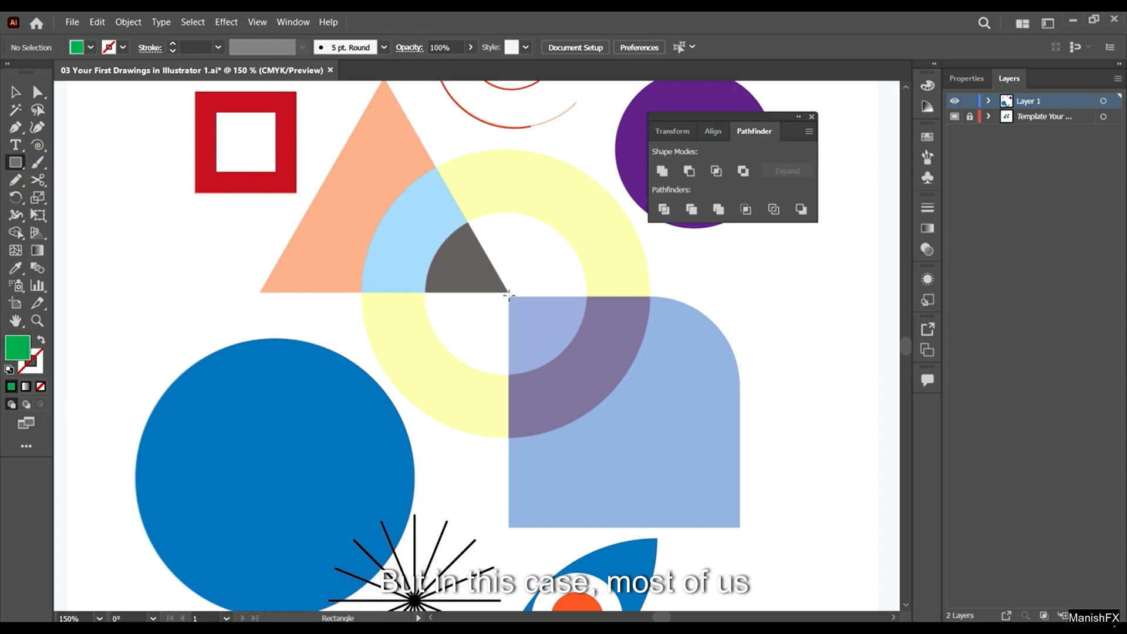
drag(508, 294, 739, 526)
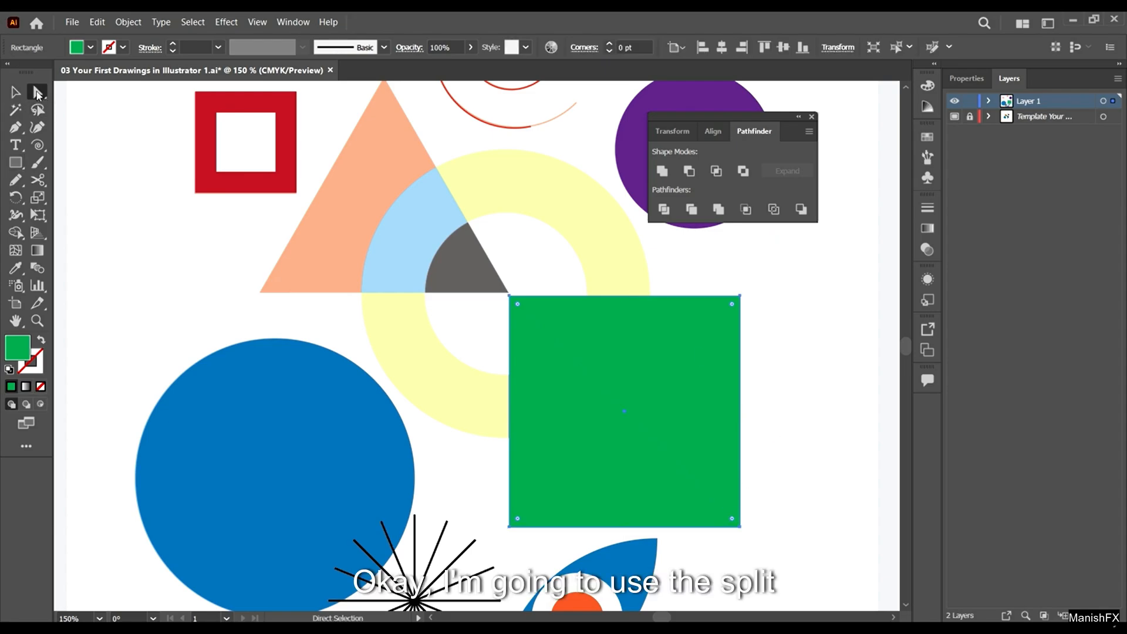
- Round only the green square's upper-right corner to a radius of about 54 pt, following the template shape
click(37, 95)
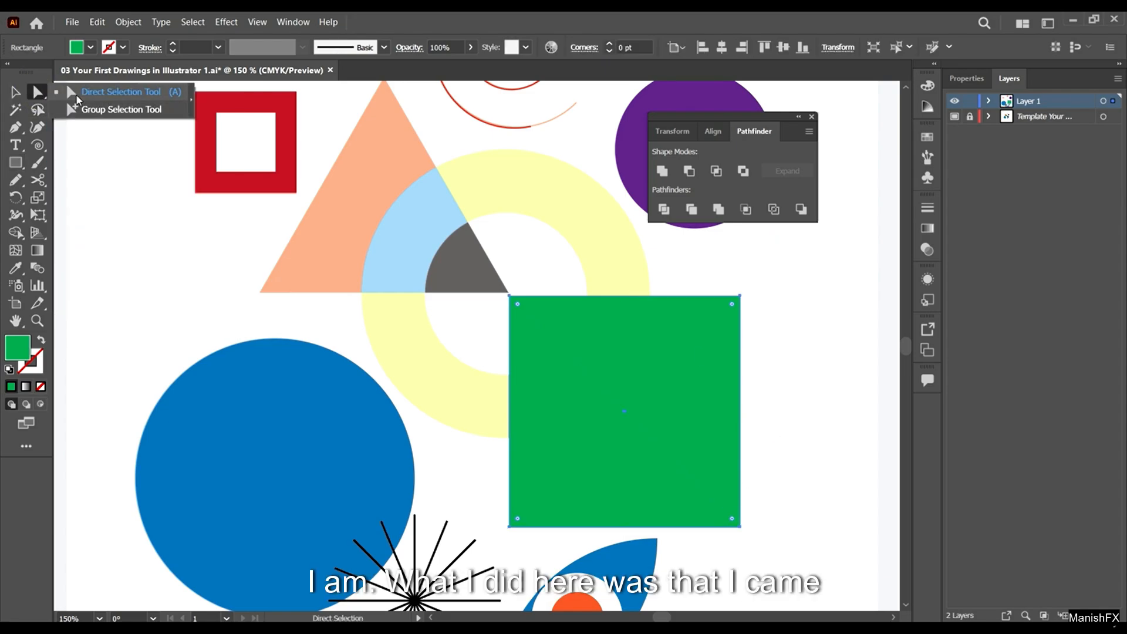
click(37, 92)
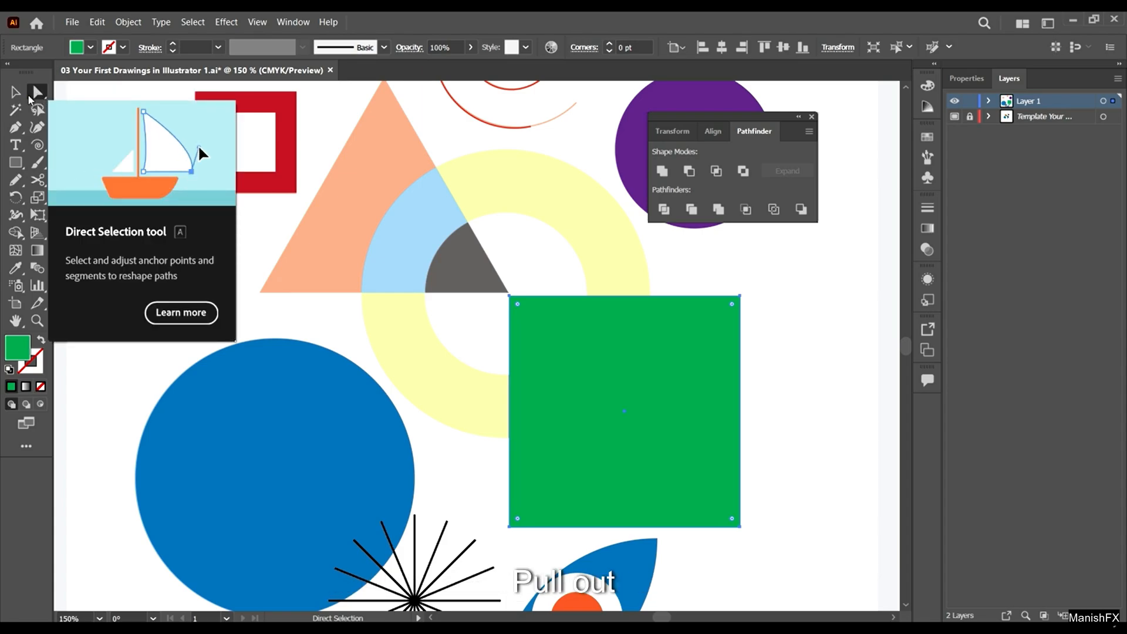
click(15, 92)
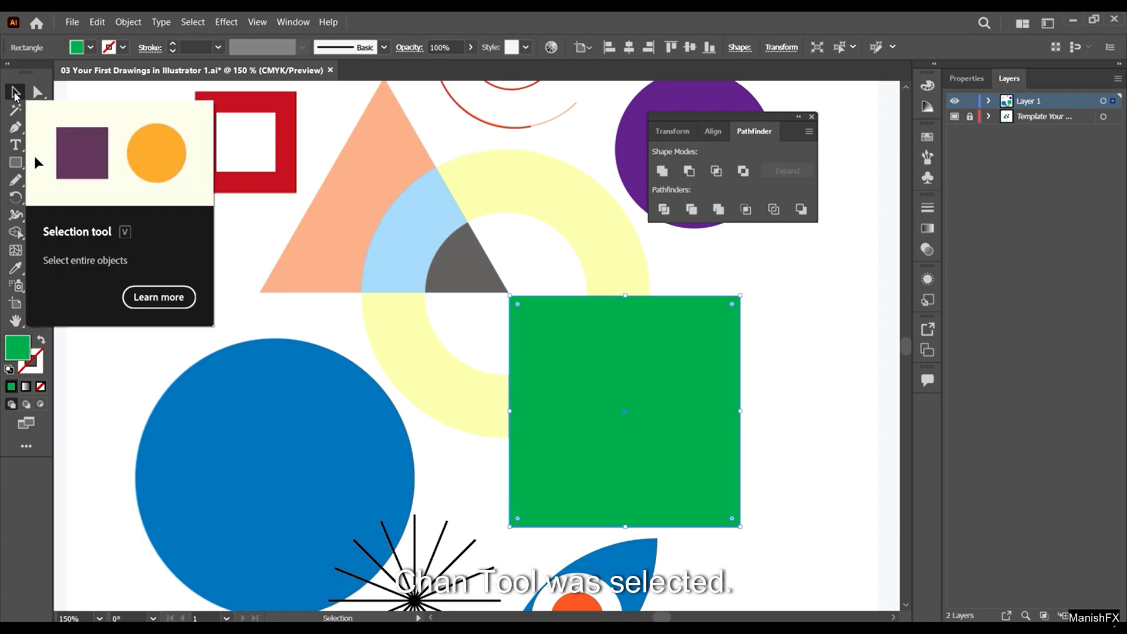
click(42, 94)
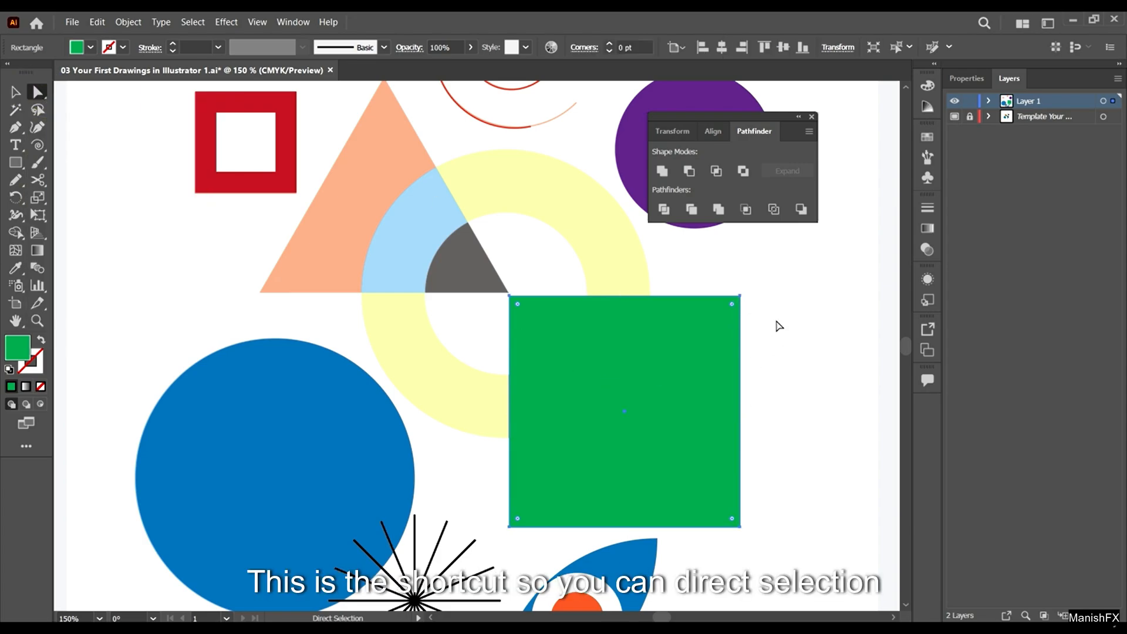
drag(722, 305, 721, 305)
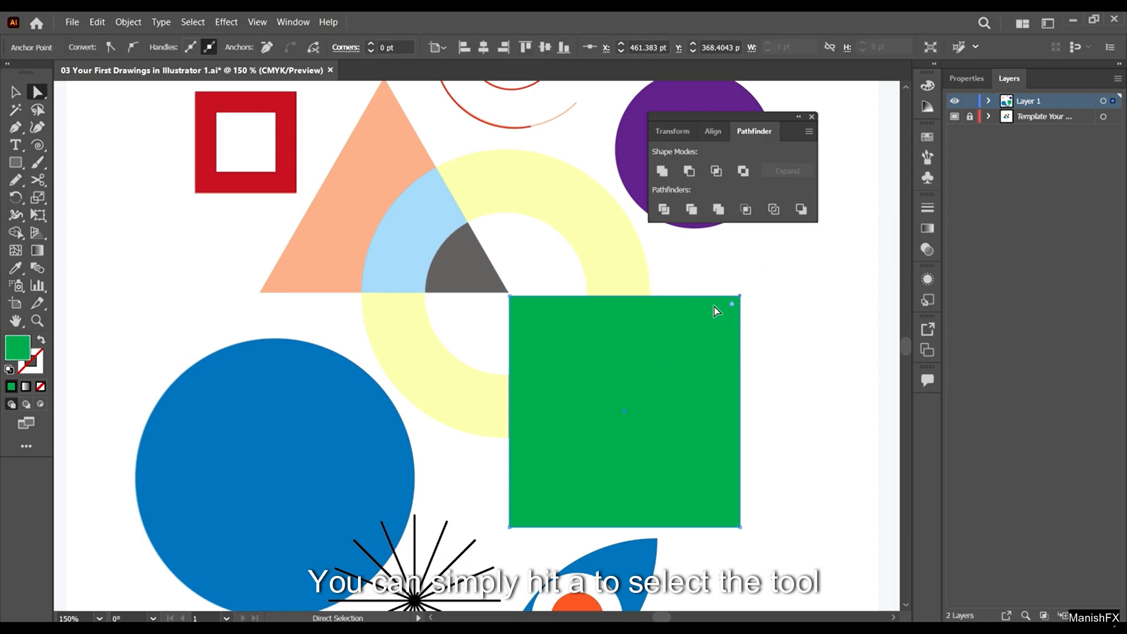
scroll(669, 284, down, 5)
scroll(724, 249, up, 4)
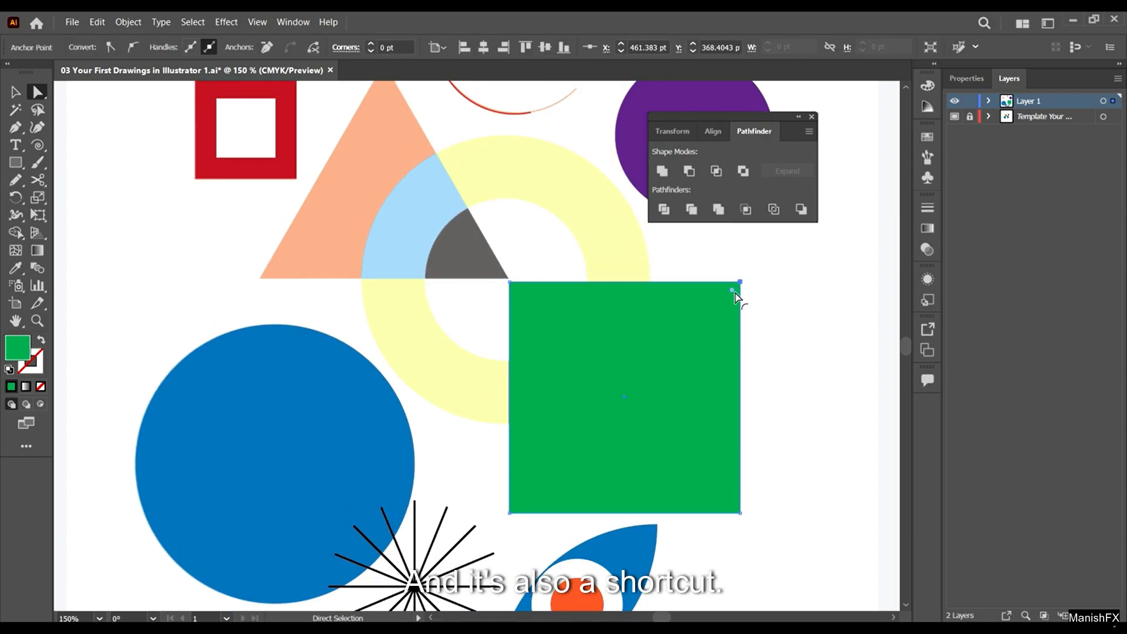
mouse_move(732, 289)
mouse_down()
mouse_move(677, 442)
mouse_move(613, 415)
mouse_move(646, 377)
mouse_up()
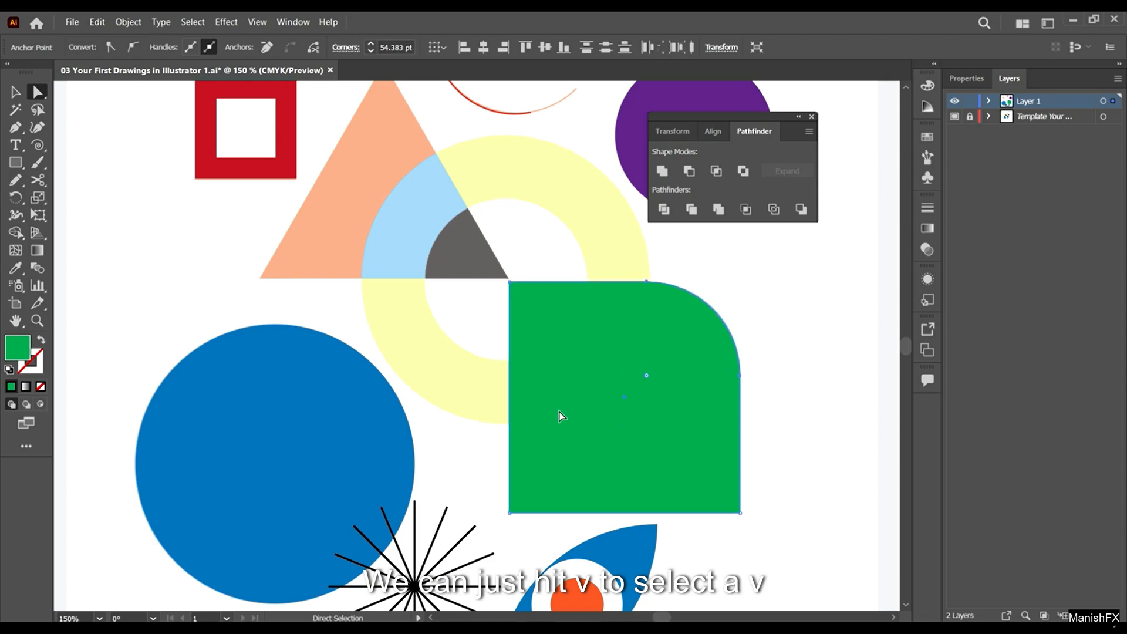
- Remove the rounded square's fill to reveal the template beneath, and deselect it
key(b)
key(v)
click(41, 387)
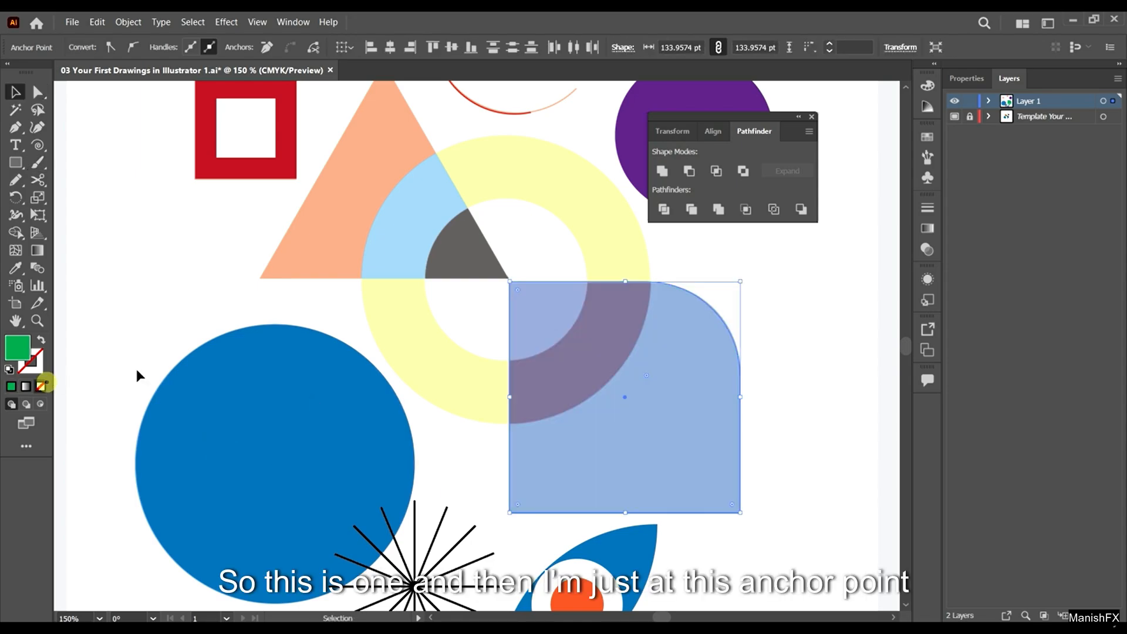
click(212, 251)
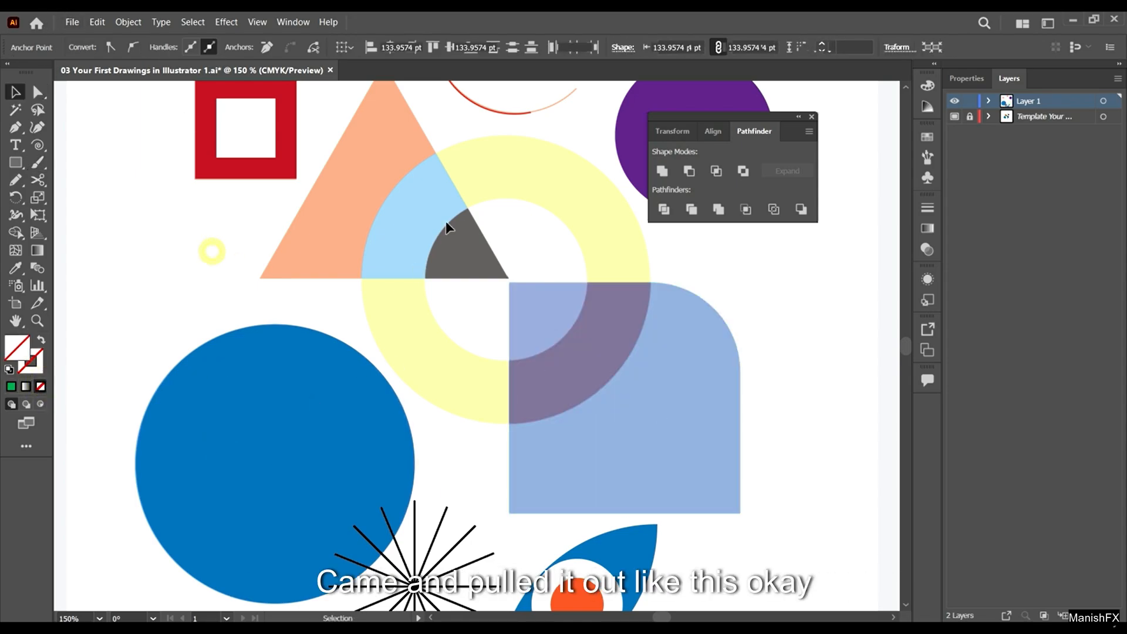
drag(333, 266, 463, 391)
- Fill the rounded square with the blue swatch matching the large circle, and deselect it
click(700, 375)
click(90, 47)
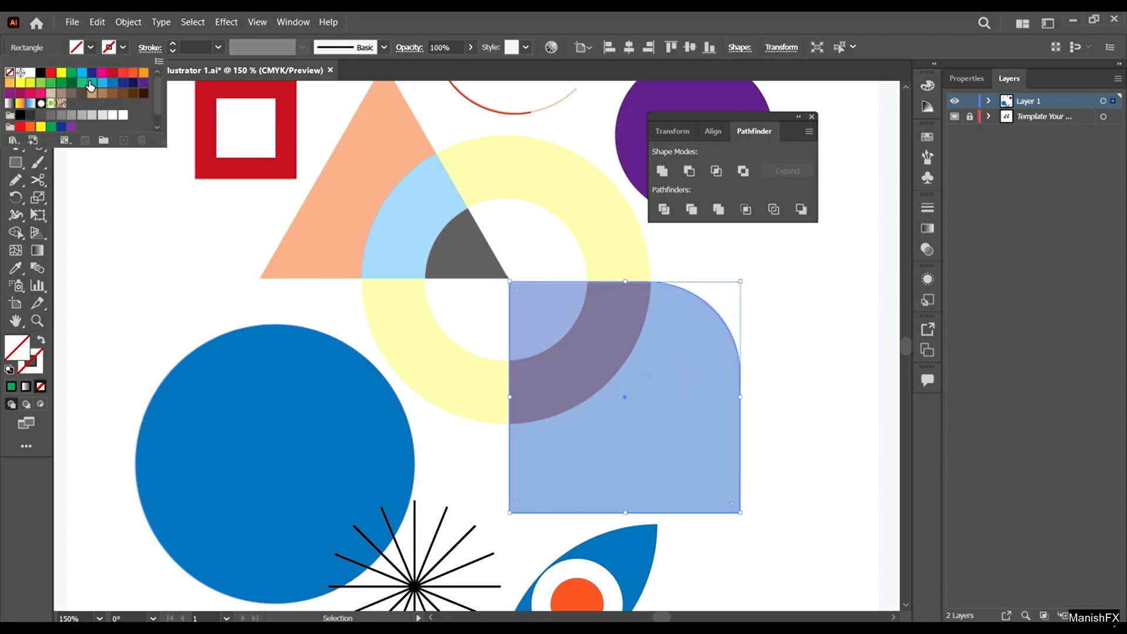
click(113, 83)
click(788, 304)
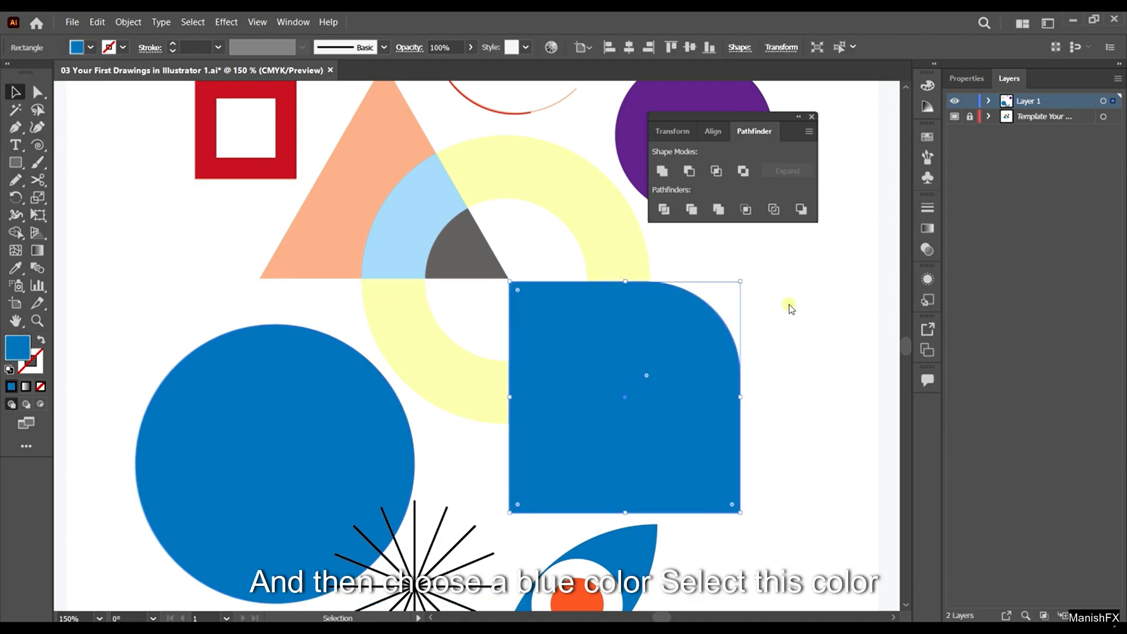
scroll(505, 298, down, 4)
click(711, 352)
scroll(526, 301, up, 4)
click(746, 359)
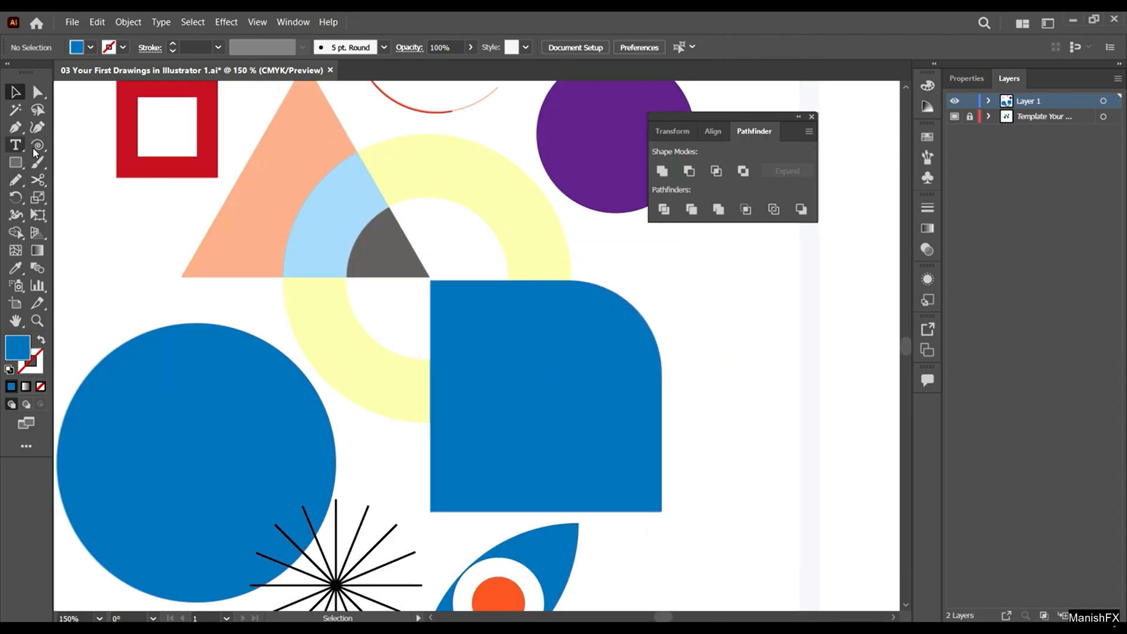
- Draw a circle from the template ring's centre out to its outer edge with the Ellipse tool
click(17, 163)
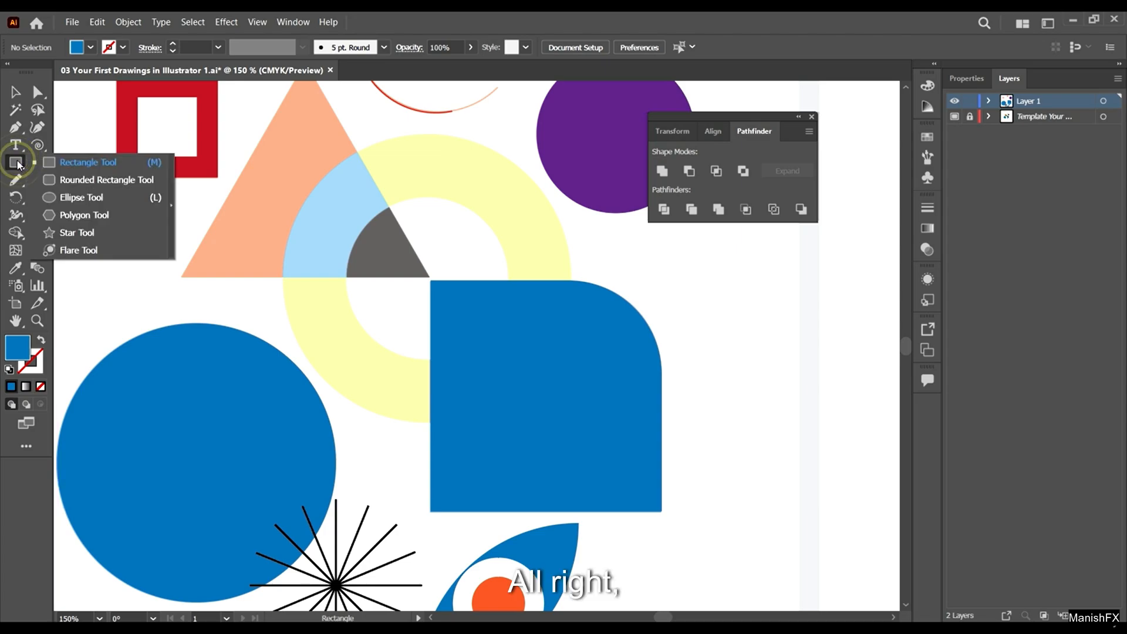
click(77, 197)
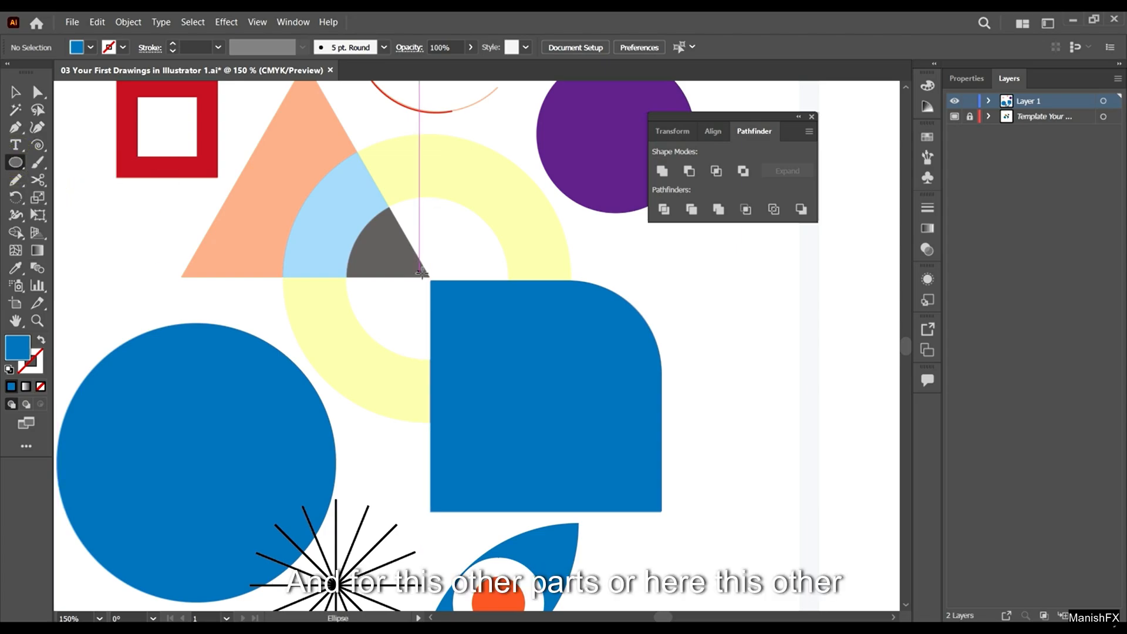
drag(426, 281, 543, 421)
key(v)
scroll(365, 112, up, 1)
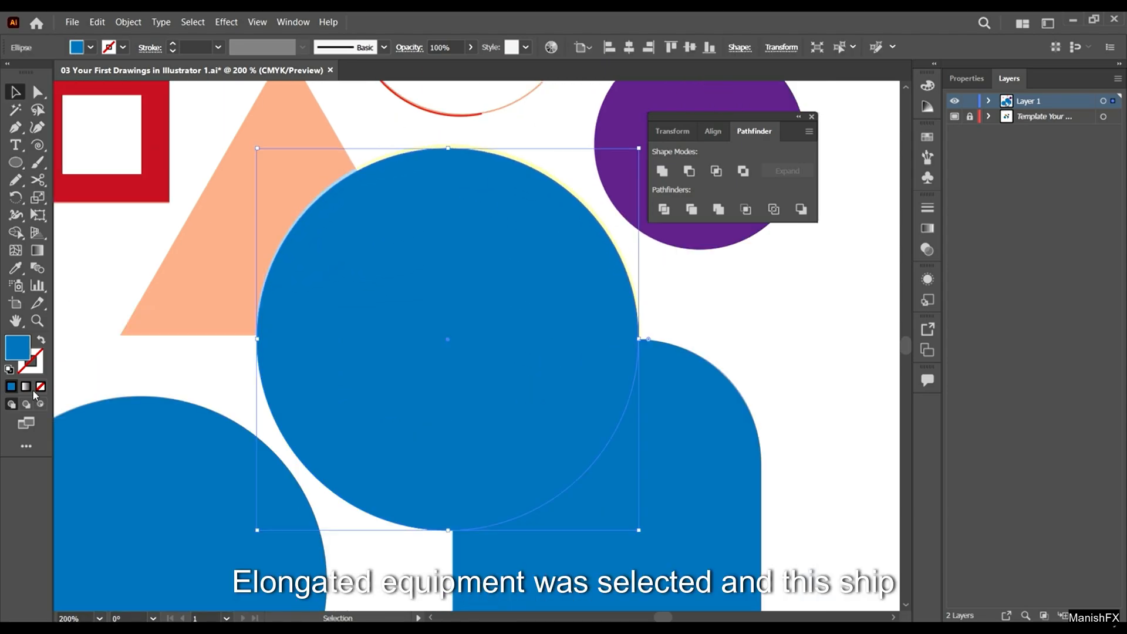
- Swap the new circle's fill and stroke, leaving it unfilled with a 1 pt blue outline over the ring
click(41, 342)
scroll(636, 147, up, 1)
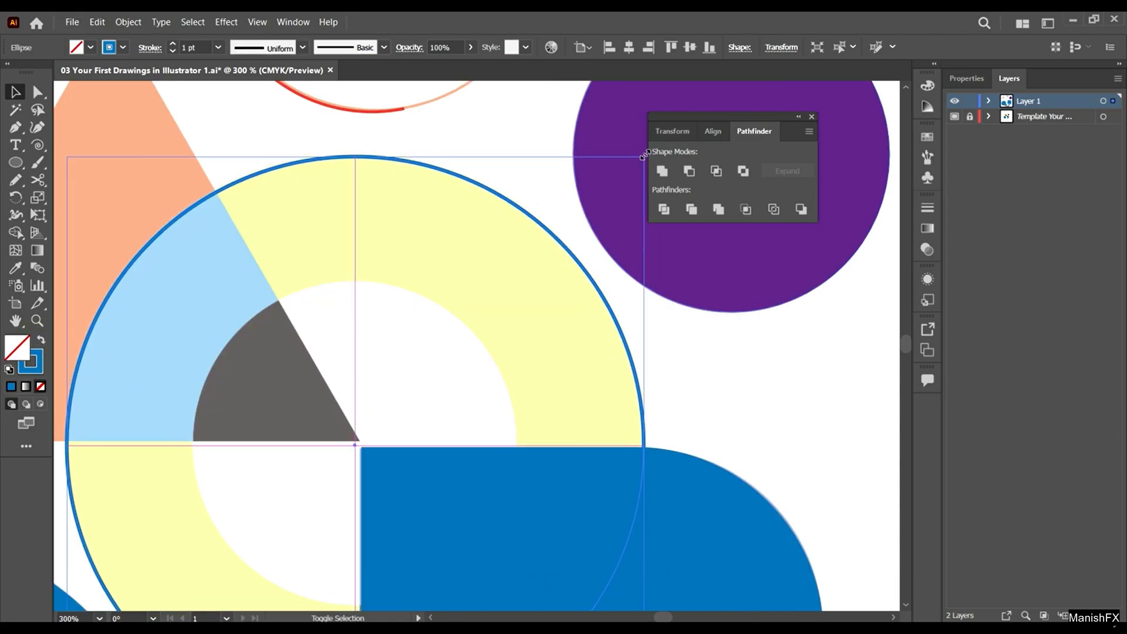
scroll(453, 209, down, 2)
scroll(404, 467, up, 1)
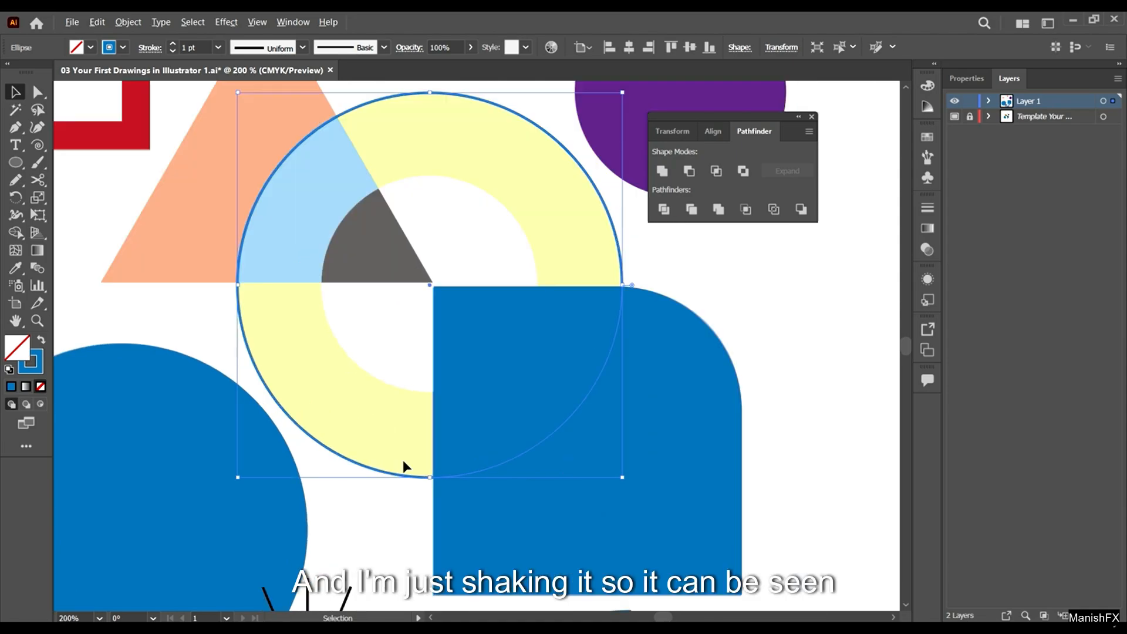
scroll(439, 364, down, 2)
scroll(400, 346, up, 1)
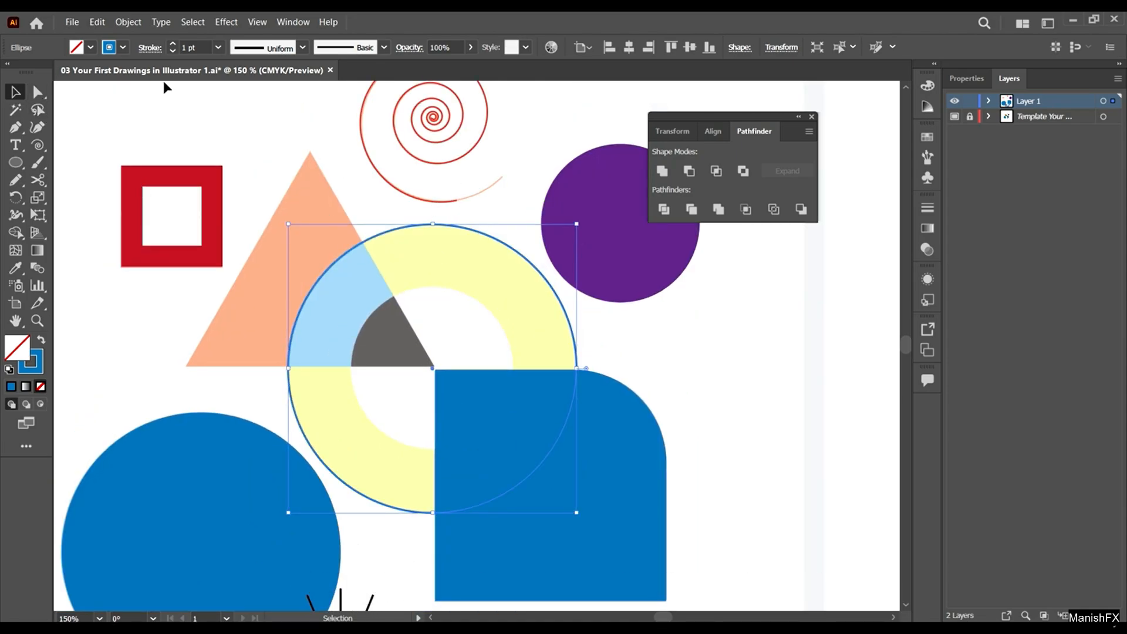
- Copy the circle outlining the ring, paste it in front, and scale the copy about its centre to the ring's inner edge
click(94, 21)
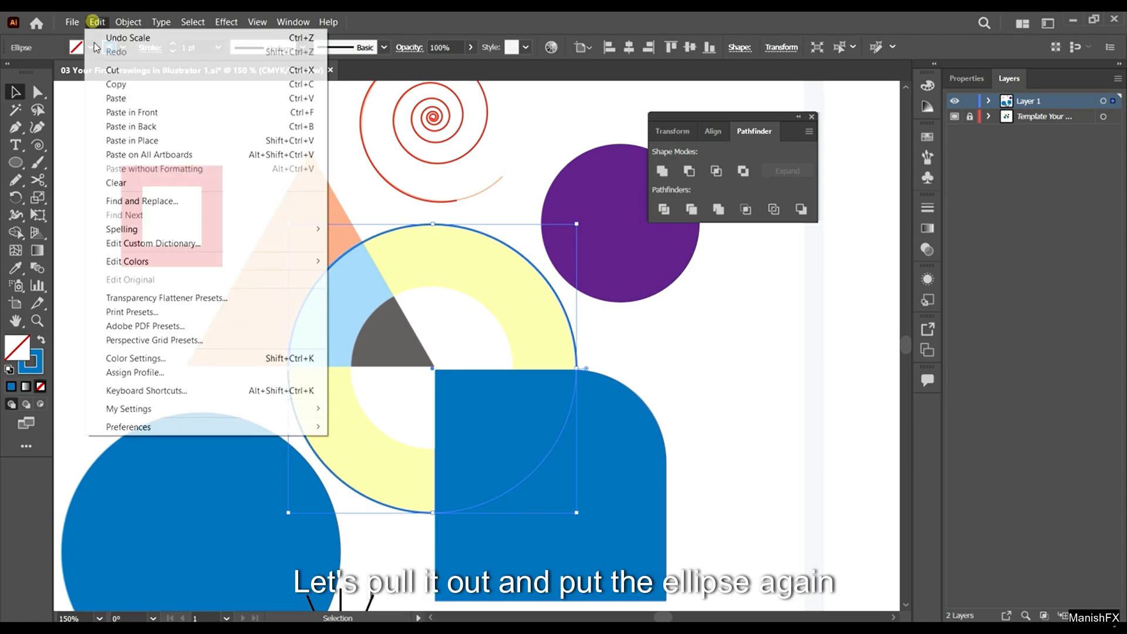
click(129, 83)
click(93, 16)
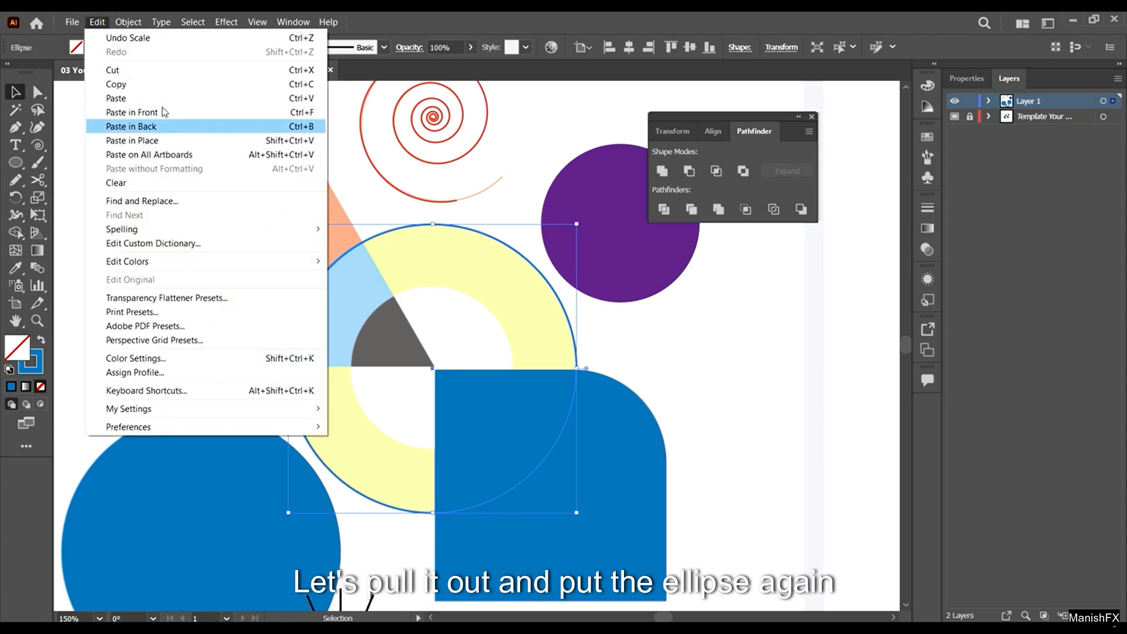
click(180, 114)
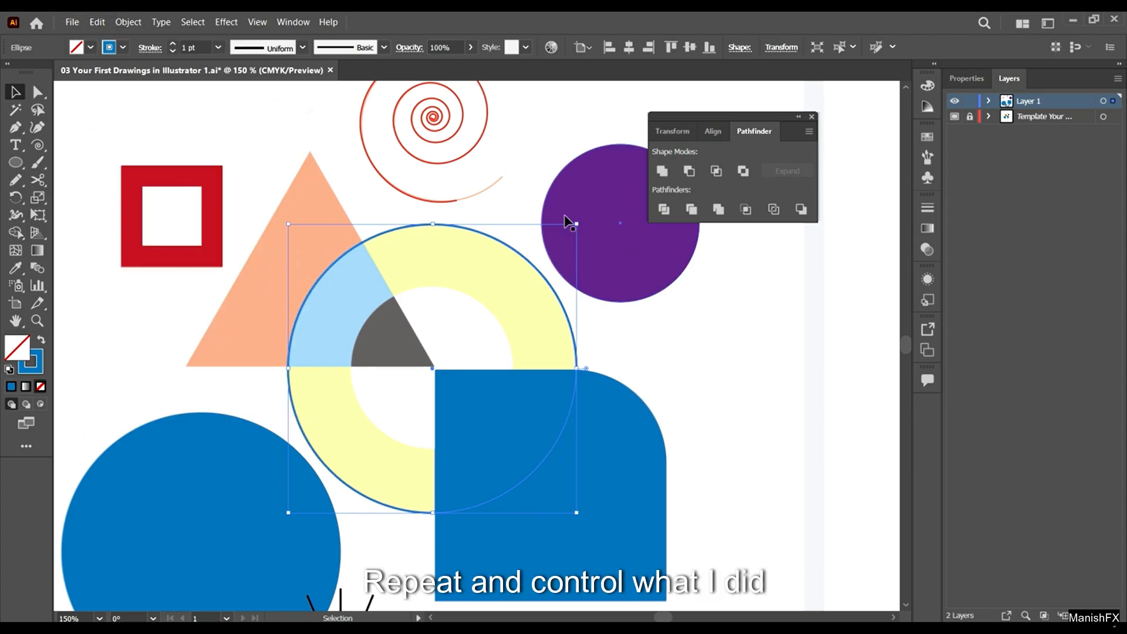
drag(576, 224, 513, 287)
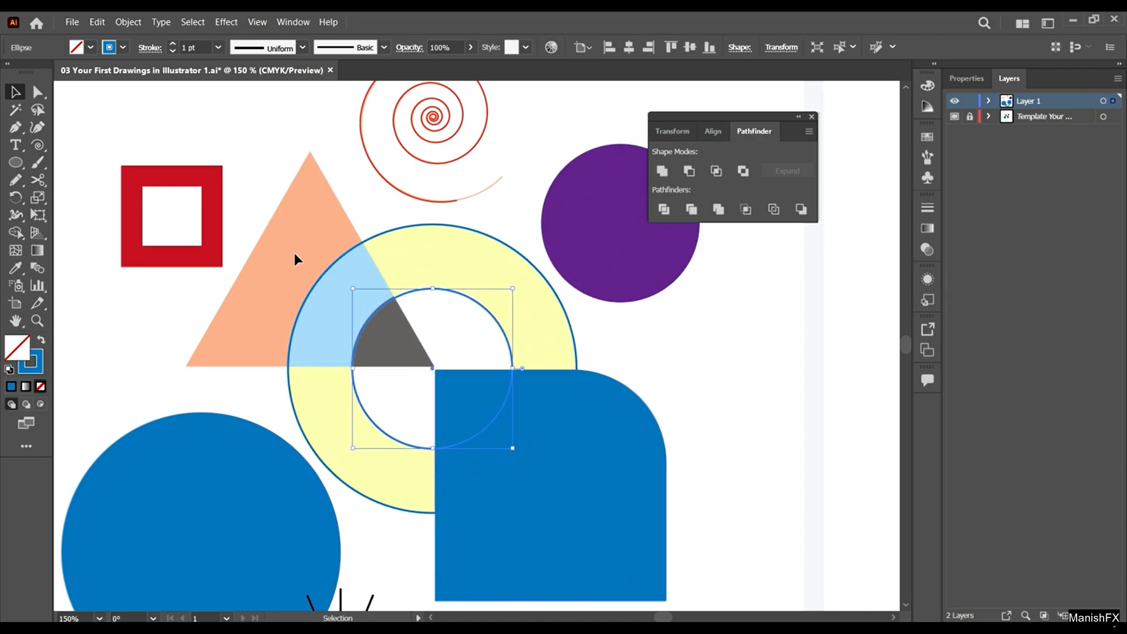
- Set the inner circle's stroke to the magenta swatch, and swap its fill and stroke so the circle is filled magenta
click(123, 51)
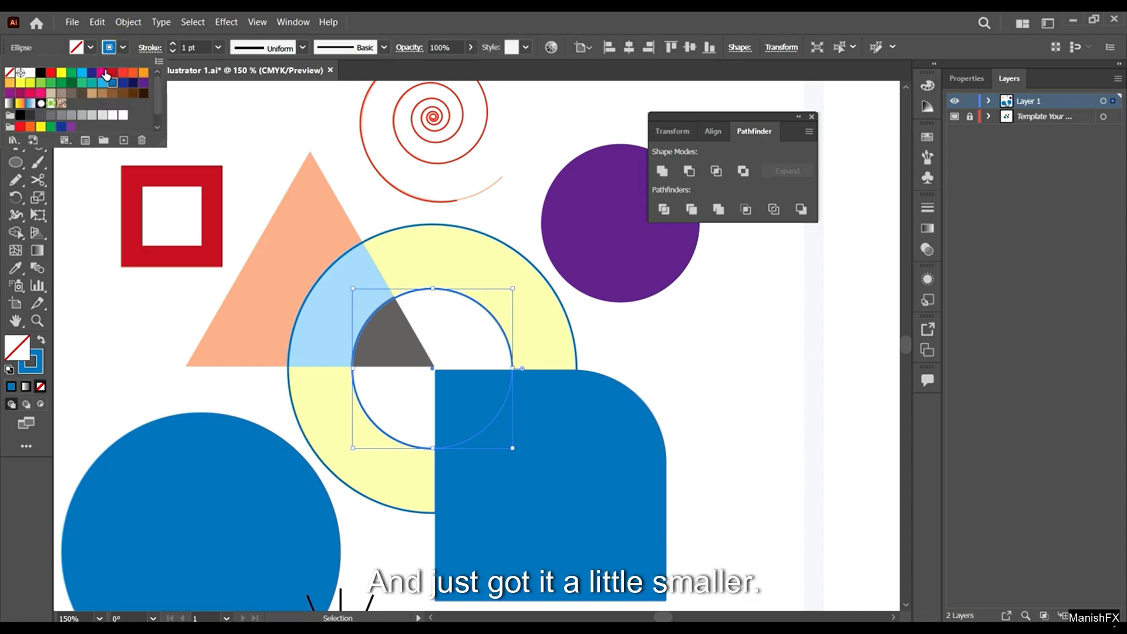
click(108, 75)
scroll(494, 340, down, 1)
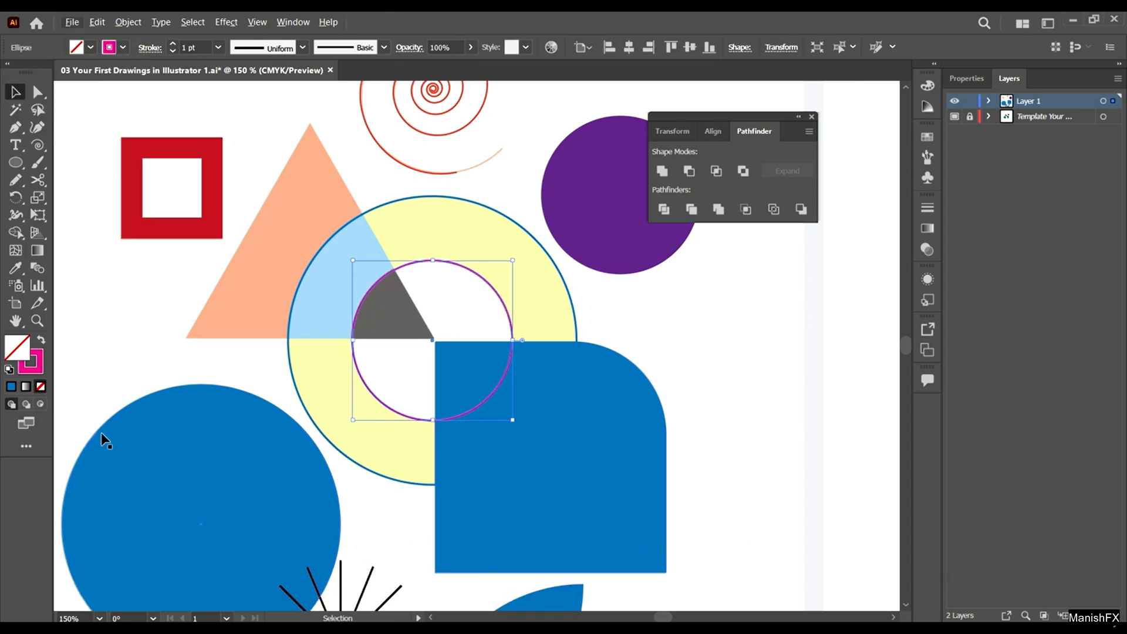
click(41, 339)
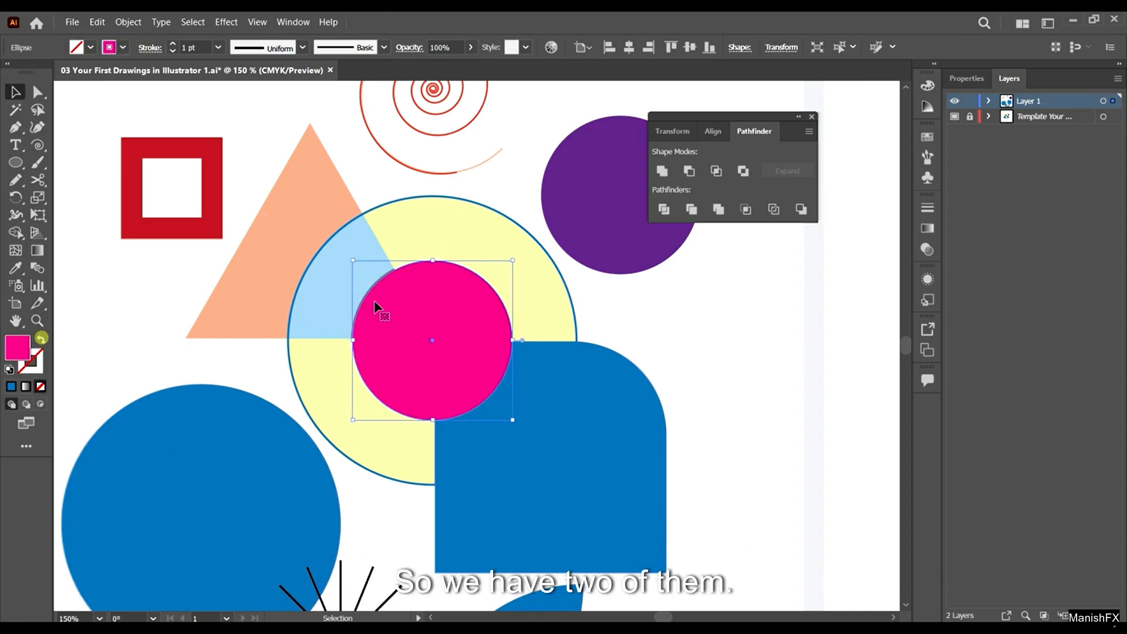
- Swap the outer circle's stroke and fill so it is filled blue, and deselect it
click(476, 203)
click(41, 342)
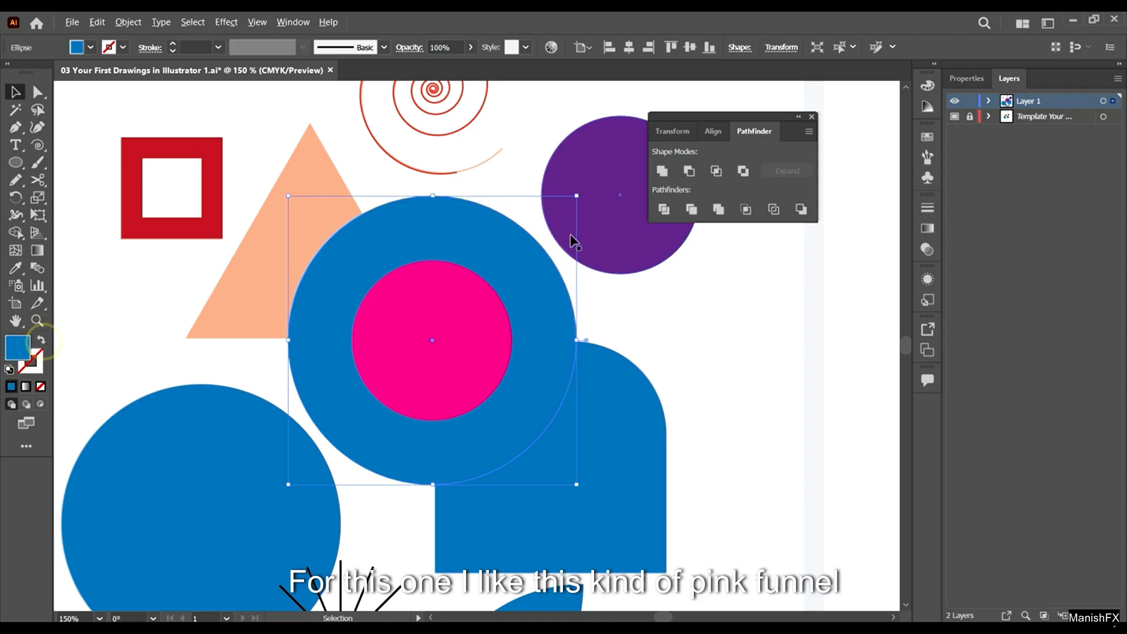
key(ctrl+0)
key(ctrl+1)
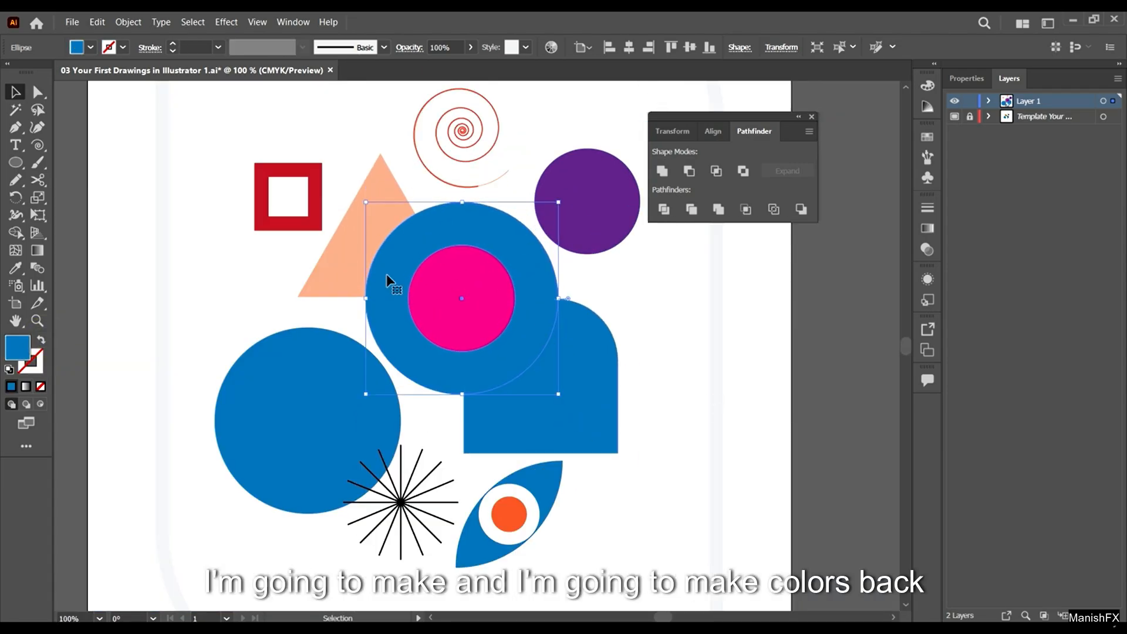
click(819, 311)
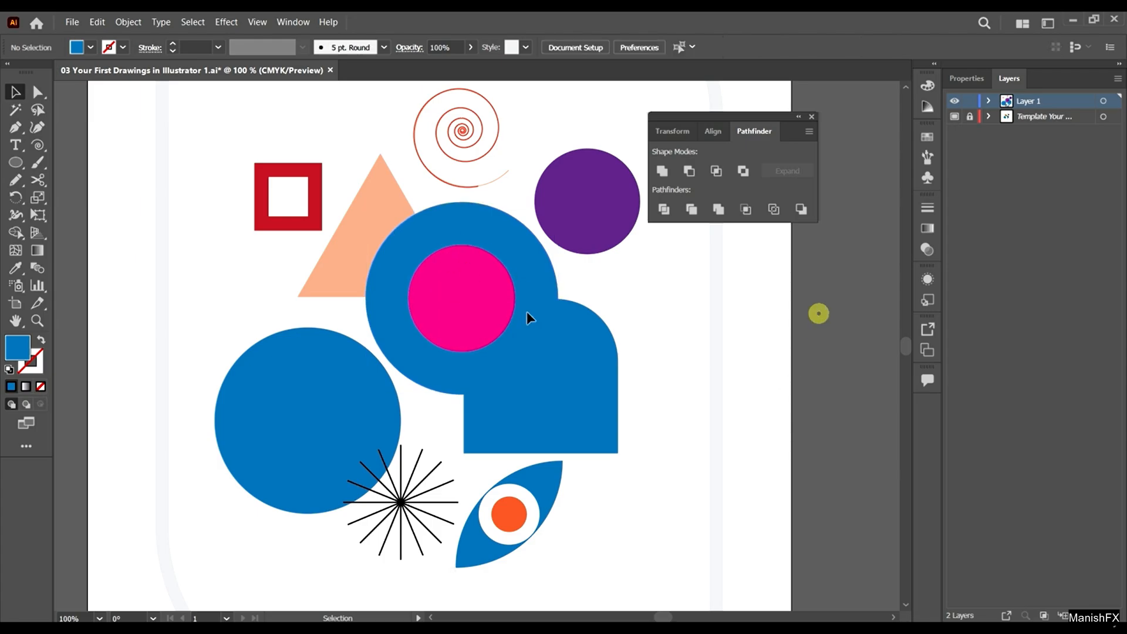
- Cut the magenta inner circle out of the blue outer circle with Minus Front, and deselect the ring
click(495, 232)
shift+click(481, 276)
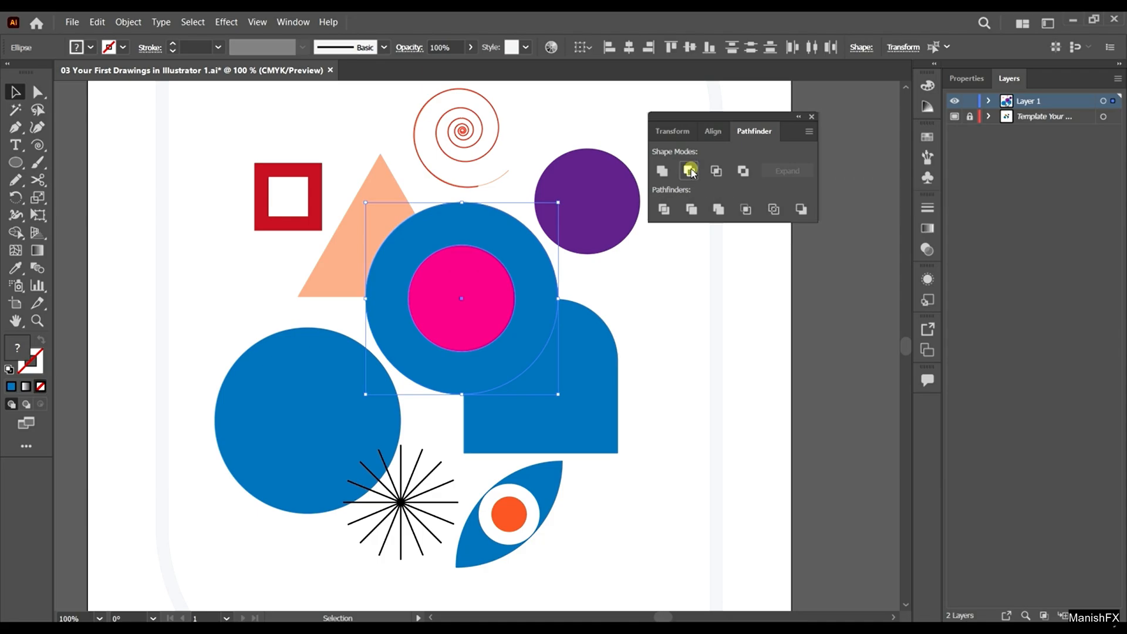
click(689, 171)
click(881, 293)
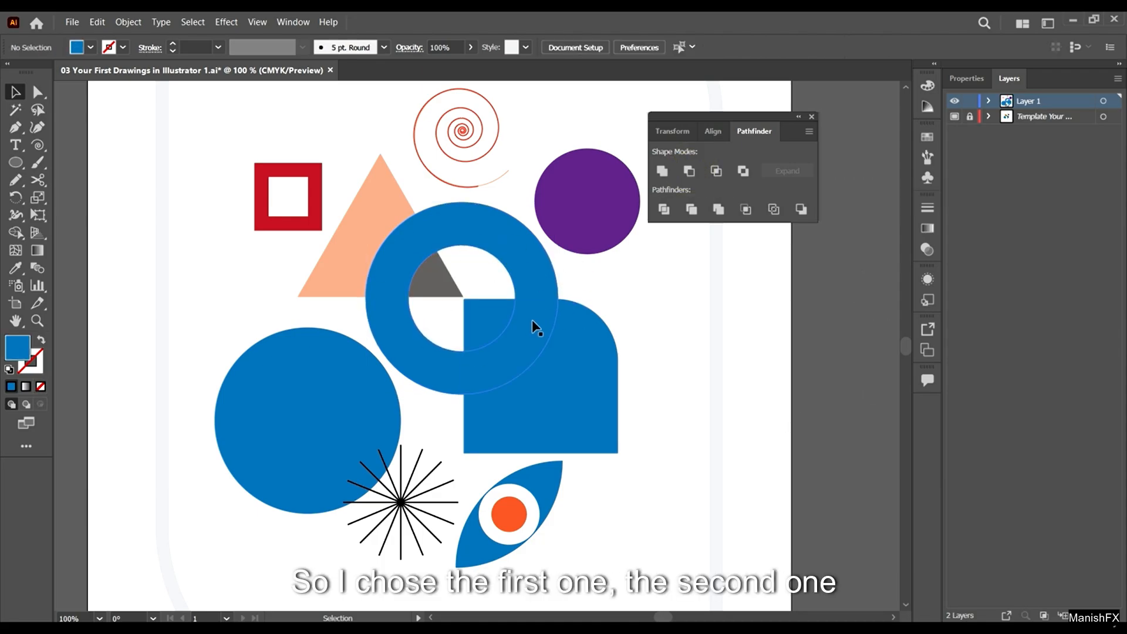
- Move the blue ring and the rounded square apart to show the template beneath, and undo both moves
drag(535, 282, 339, 371)
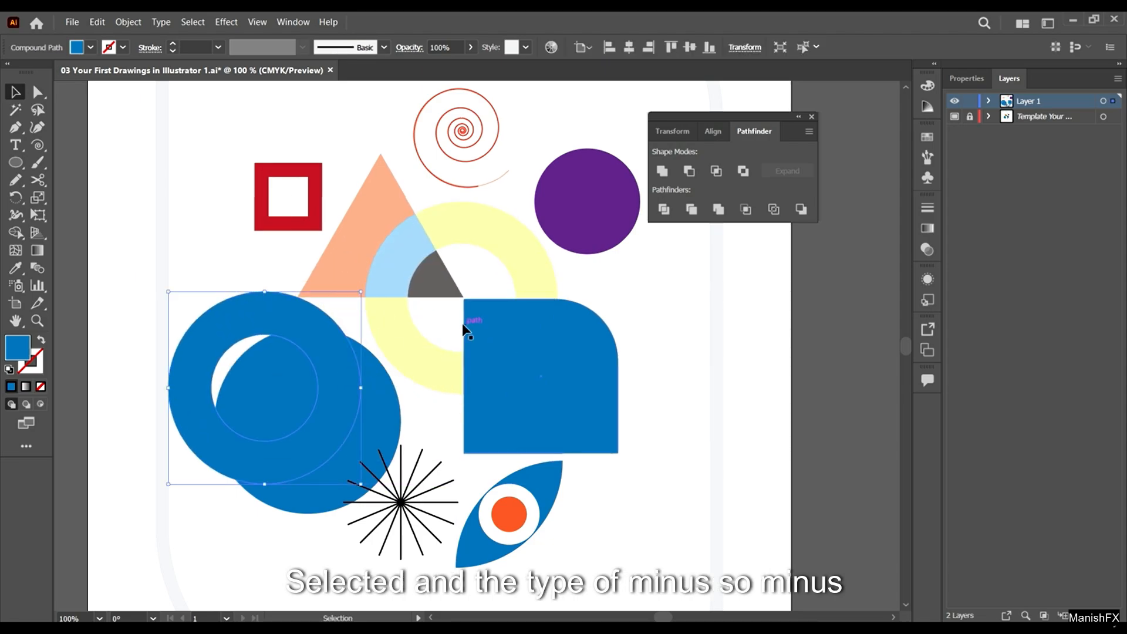
drag(463, 330, 608, 475)
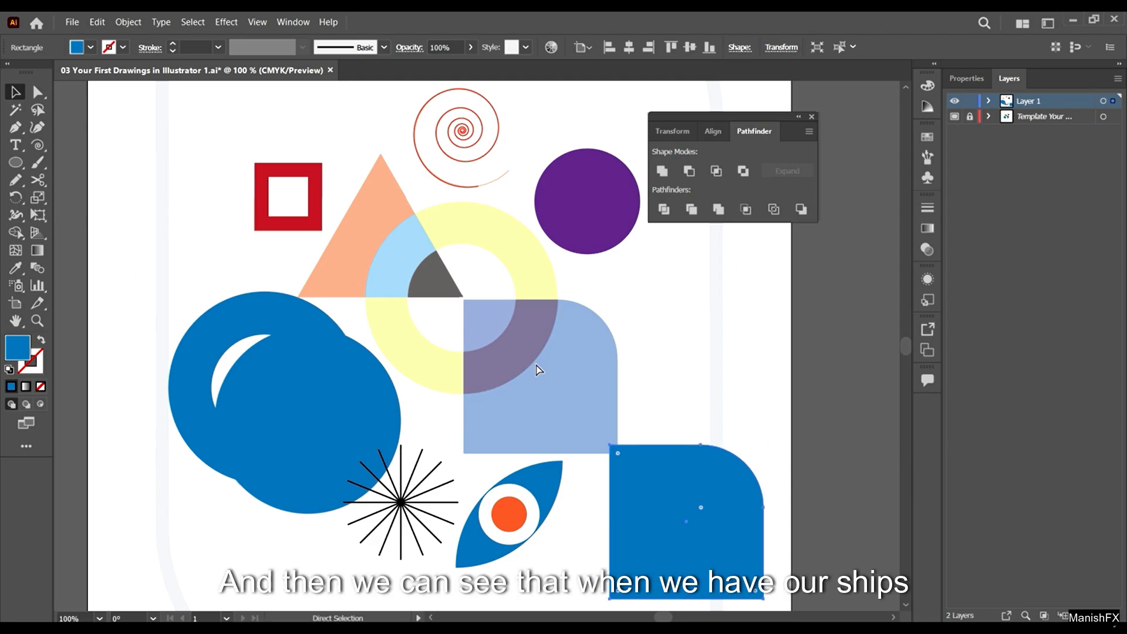
key(ctrl+z)
key(ctrl+z)
- Select the ring and the rounded square together, split them where they overlap with Divide, and deselect
click(663, 342)
drag(633, 290, 477, 395)
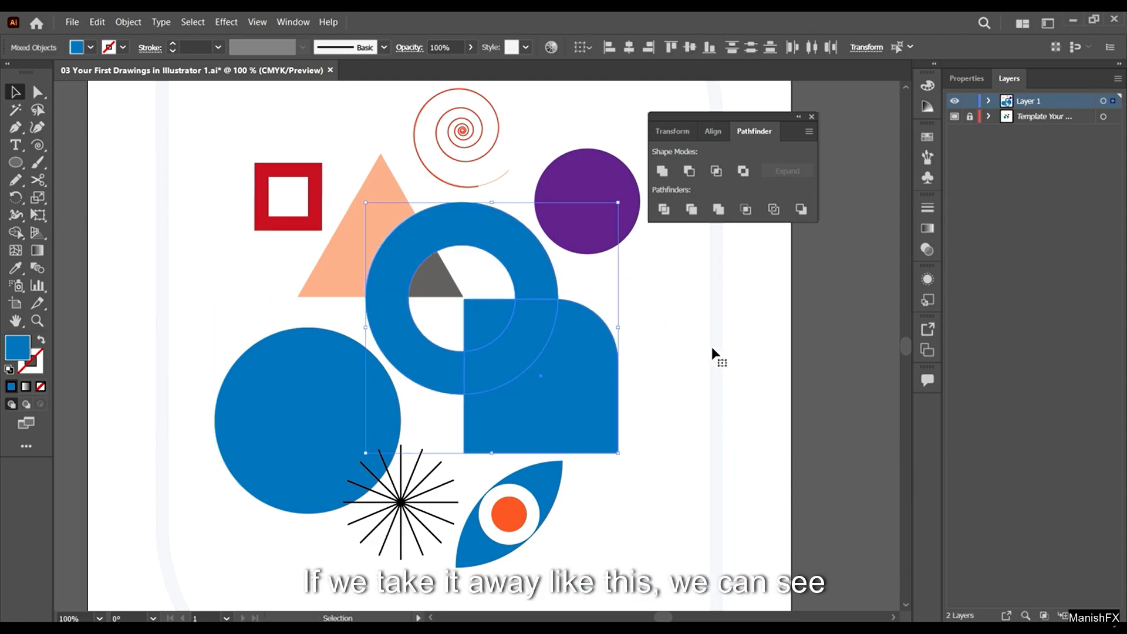
click(667, 213)
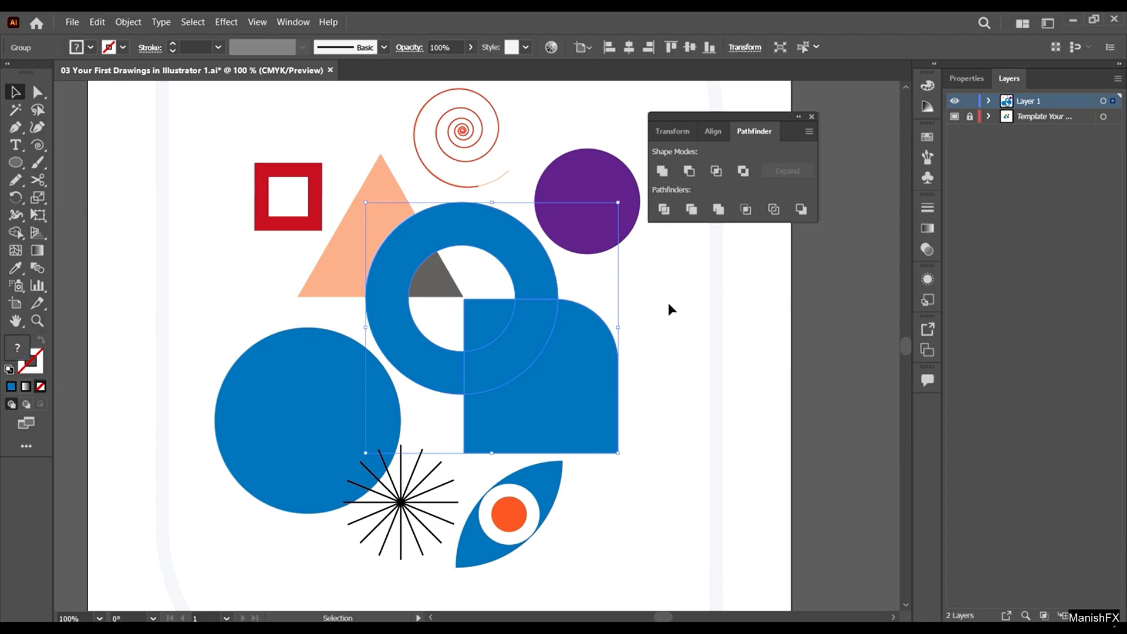
click(668, 304)
click(870, 349)
- Pull the divided quarter piece and the overlap segment apart with the Direct Selection tool, and undo the moves
key(a)
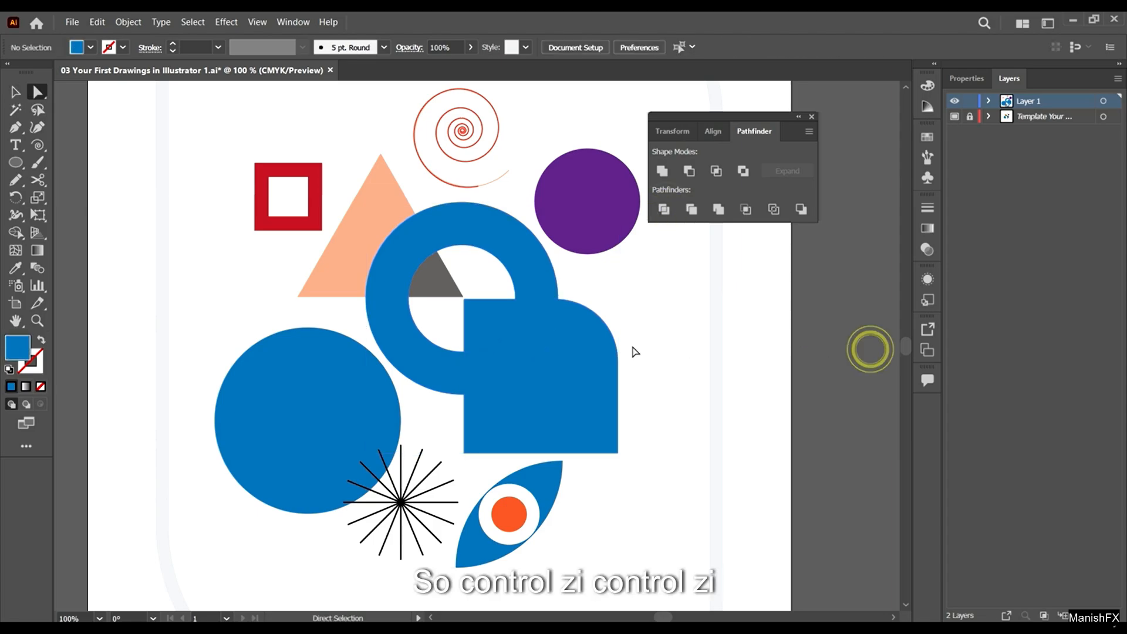
click(37, 91)
click(487, 311)
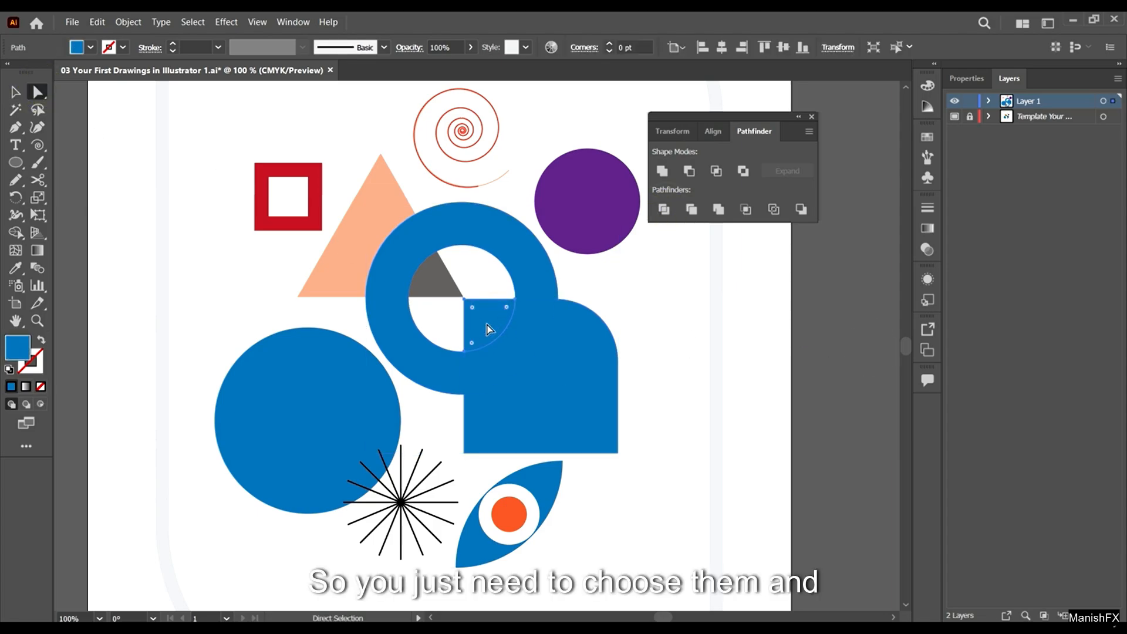
drag(488, 325, 454, 258)
drag(535, 392, 724, 418)
key(ctrl+z)
key(ctrl+z)
key(ctrl+z)
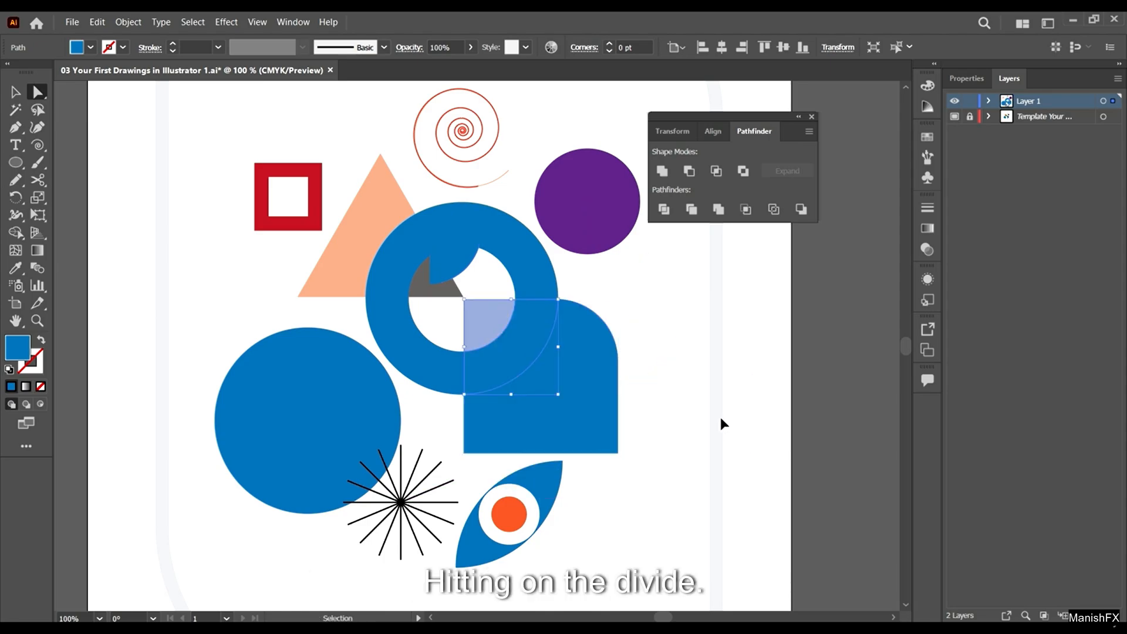
click(720, 371)
- Swap fill and stroke on each divided piece of the rounded square and ring so all have blue outlines without fill, and deselect
click(589, 372)
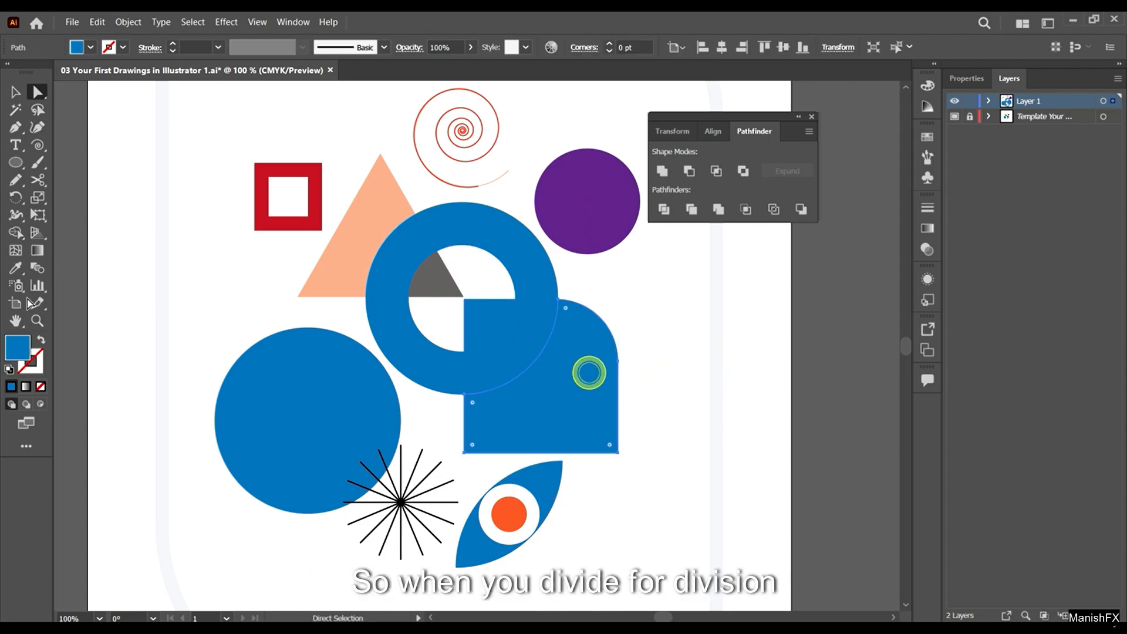
click(40, 339)
click(531, 337)
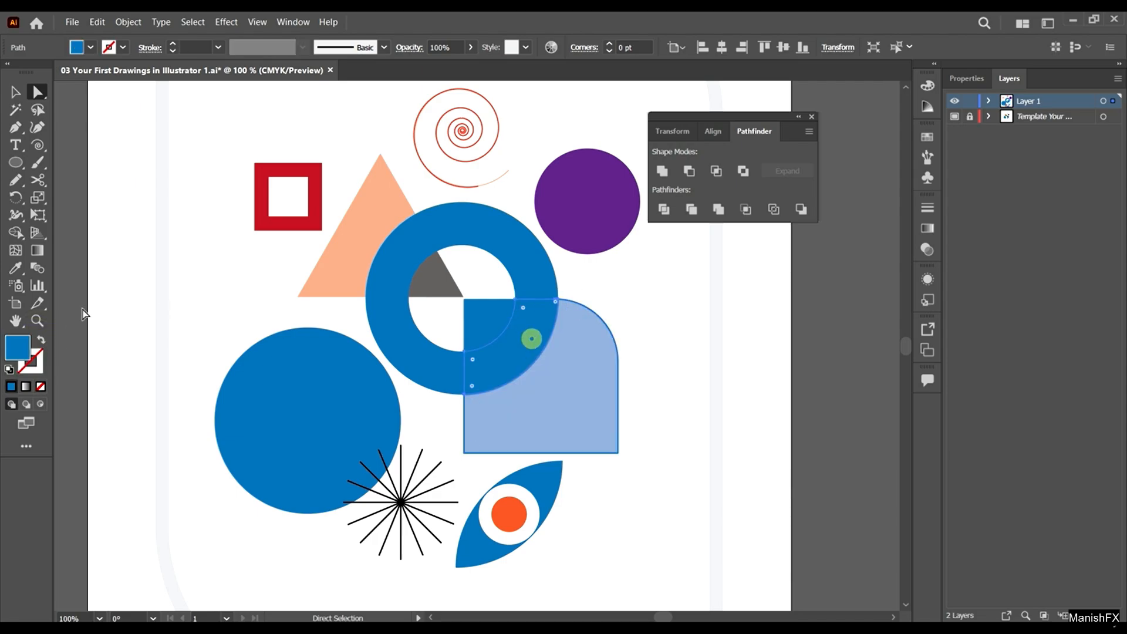
click(476, 320)
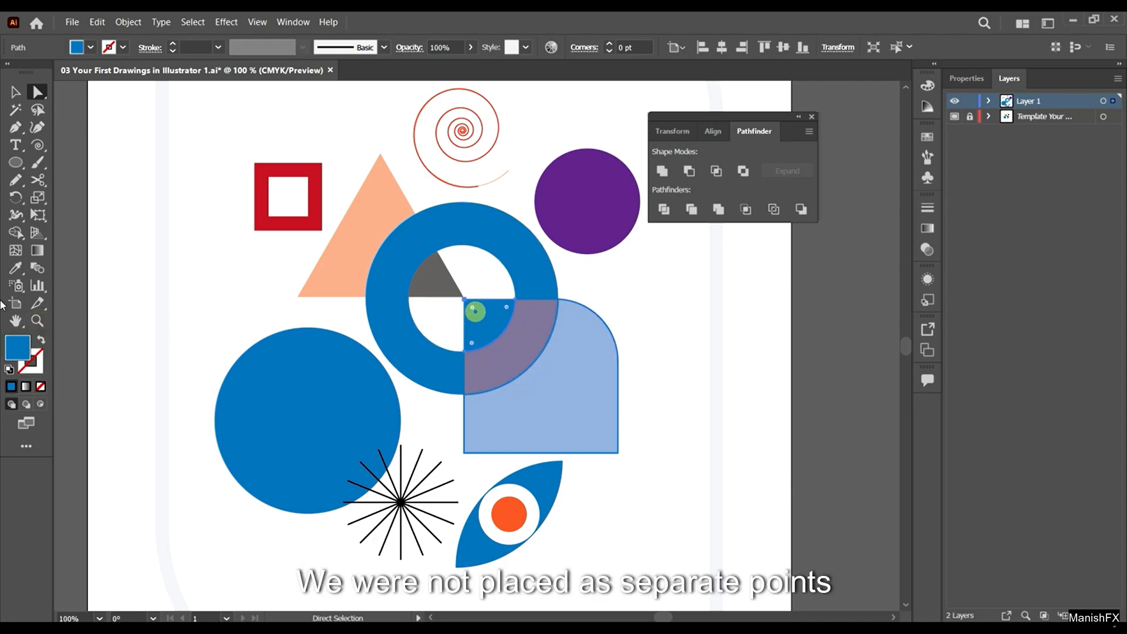
click(503, 242)
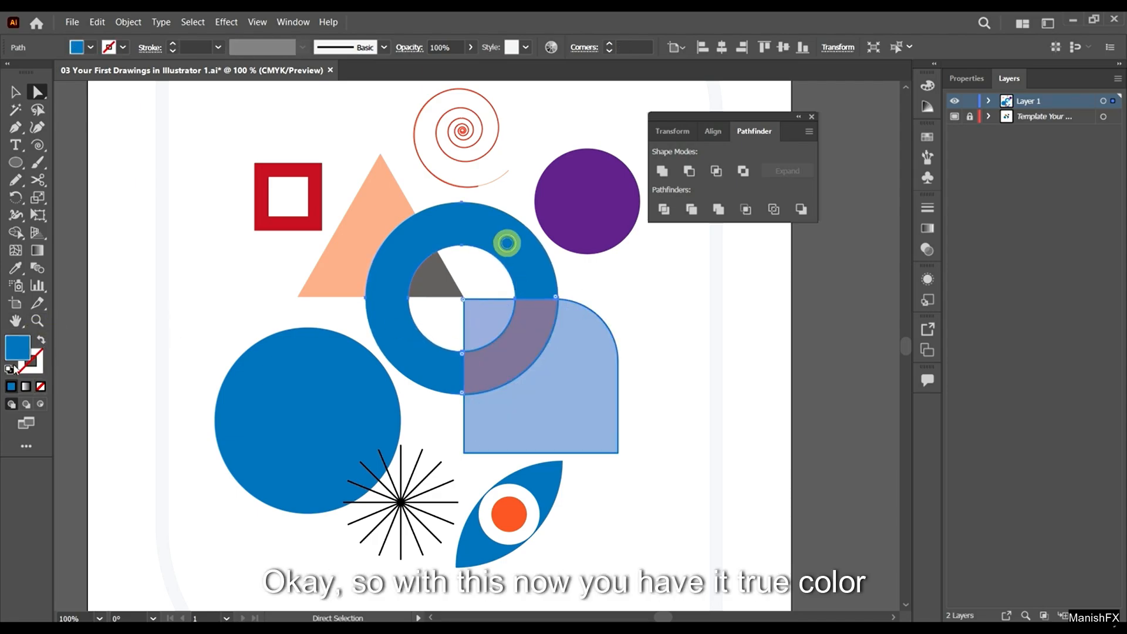
click(41, 339)
click(679, 377)
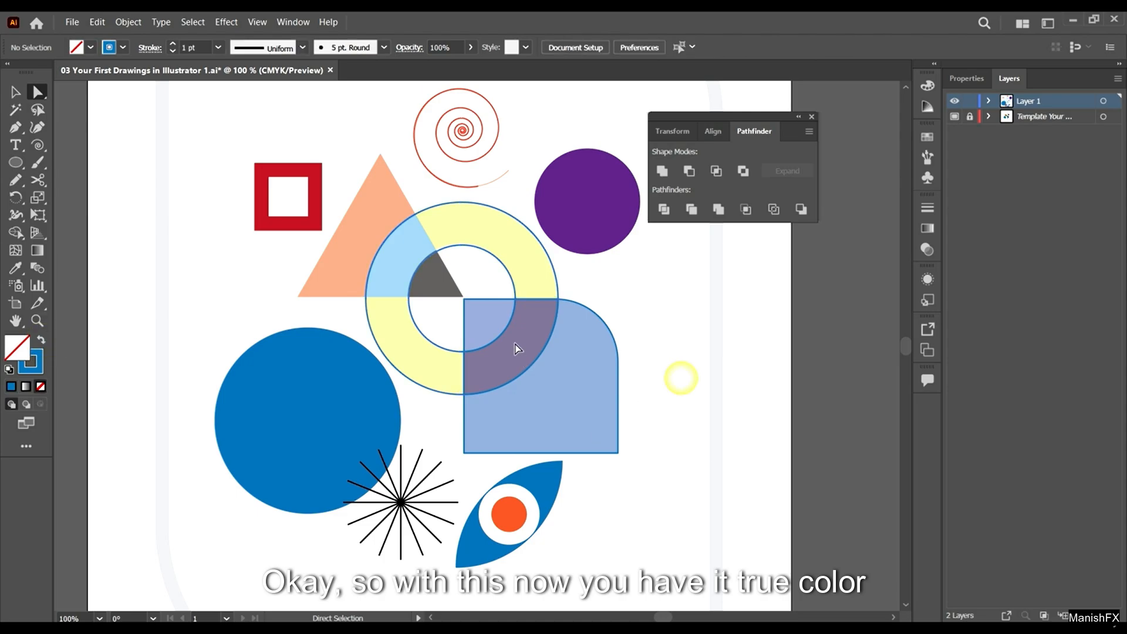
- Enter isolation mode on the divided group and isolate the segment where the ring overlaps the rounded square
key(v)
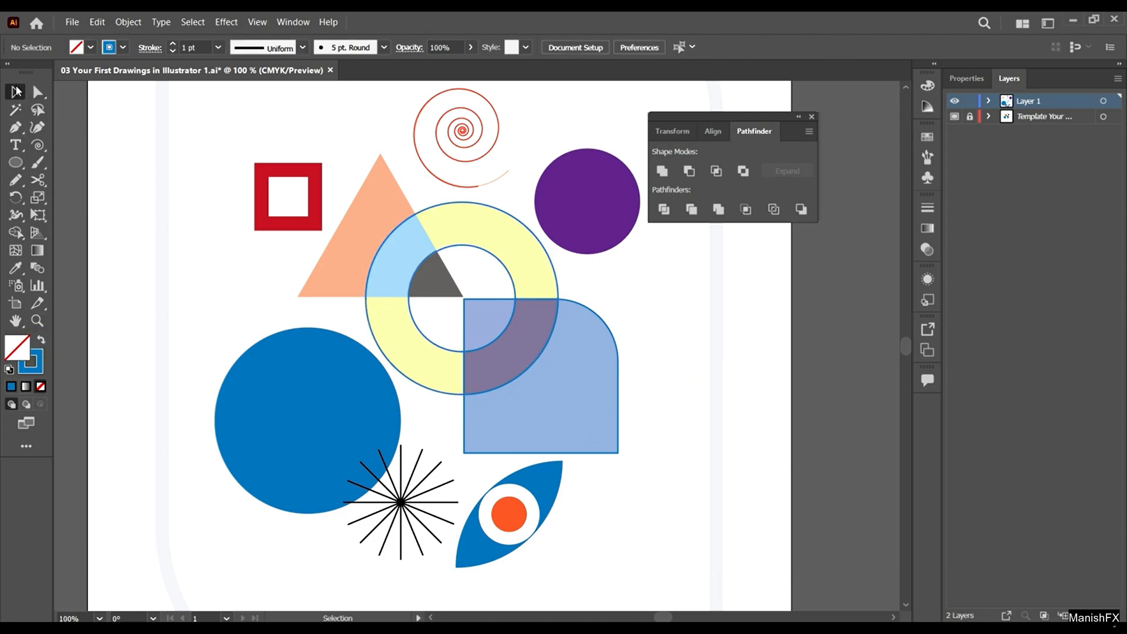
click(543, 350)
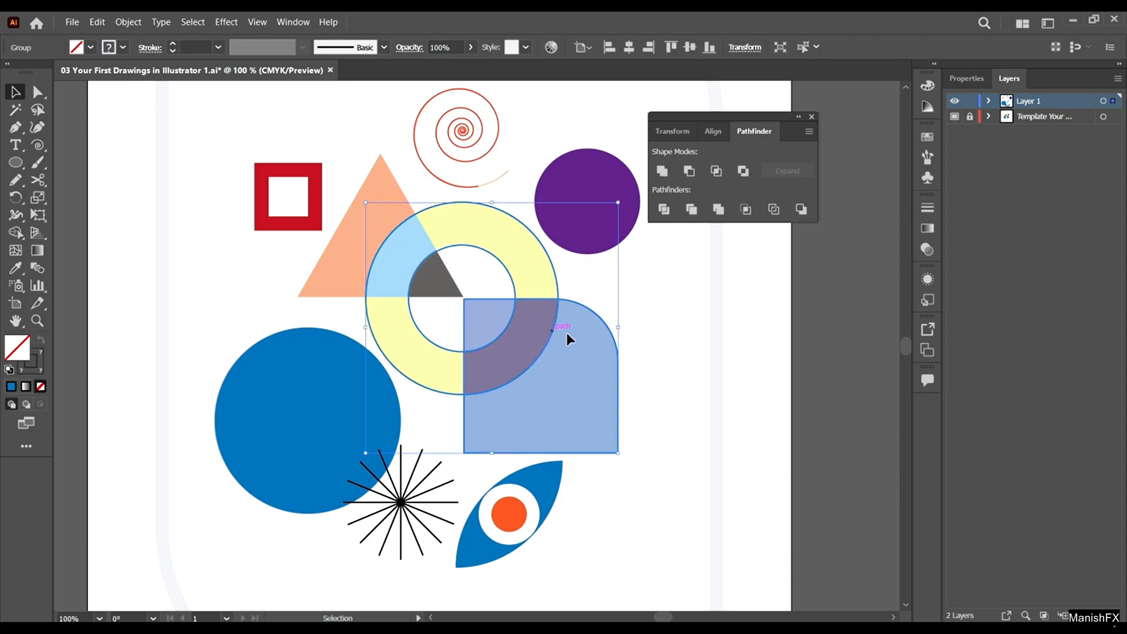
double_click(548, 338)
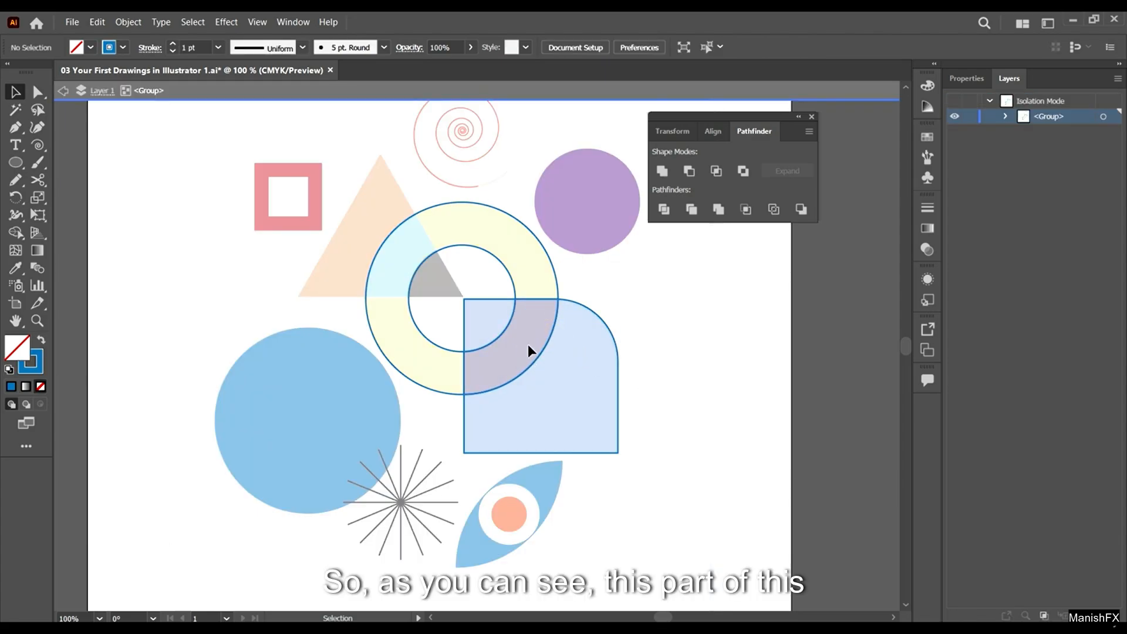
click(552, 332)
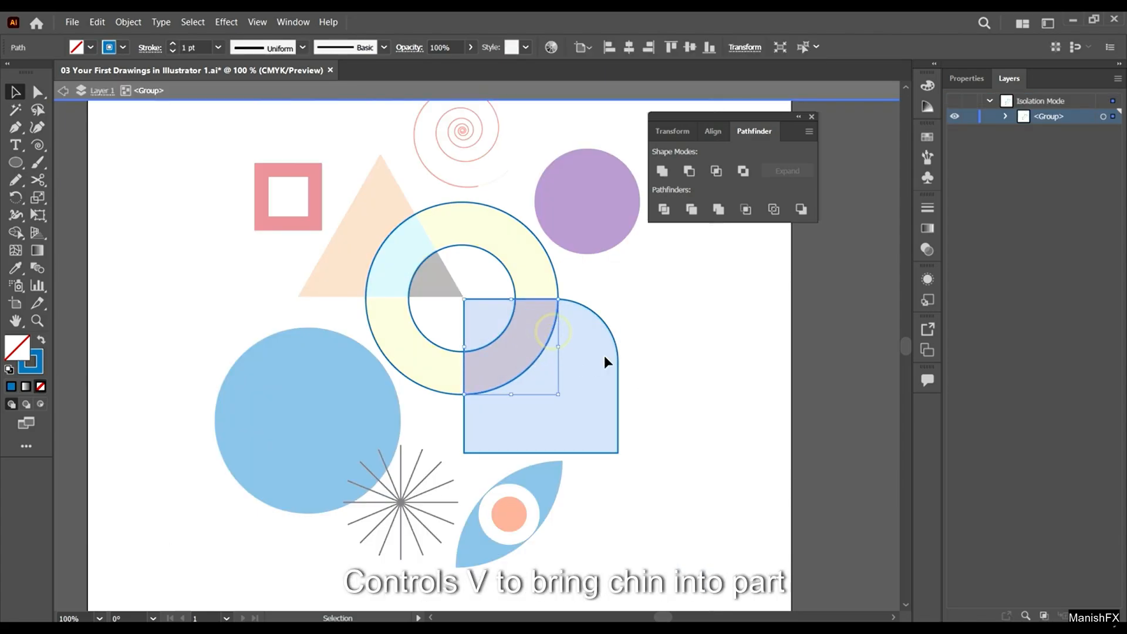
double_click(534, 360)
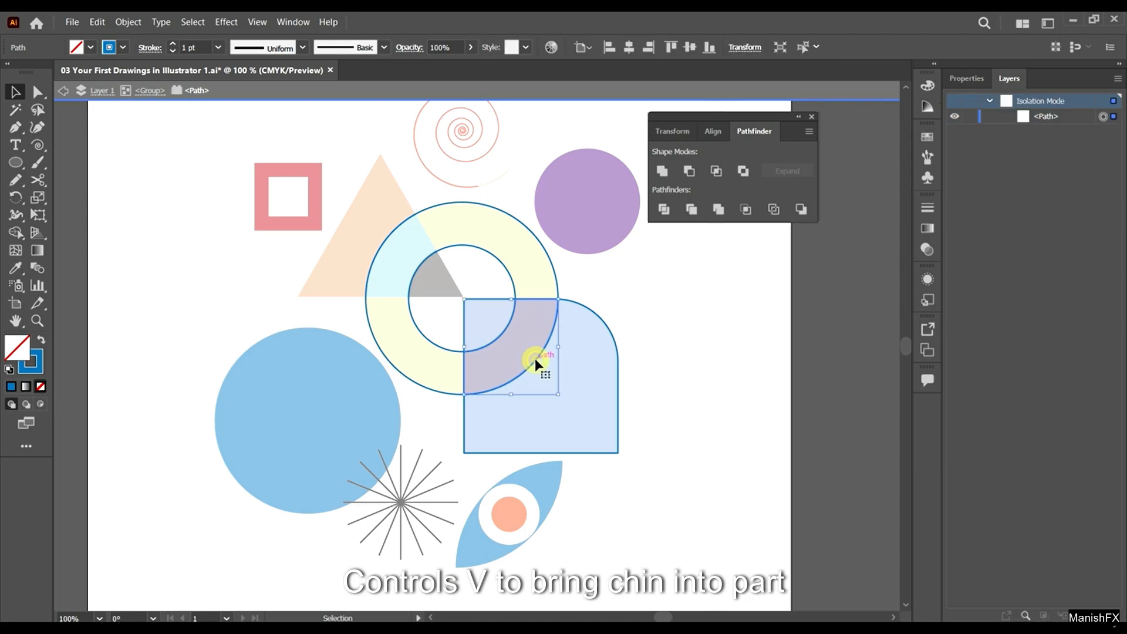
- Set the overlap segment's stroke to the dark navy swatch, and exit isolation mode
click(123, 47)
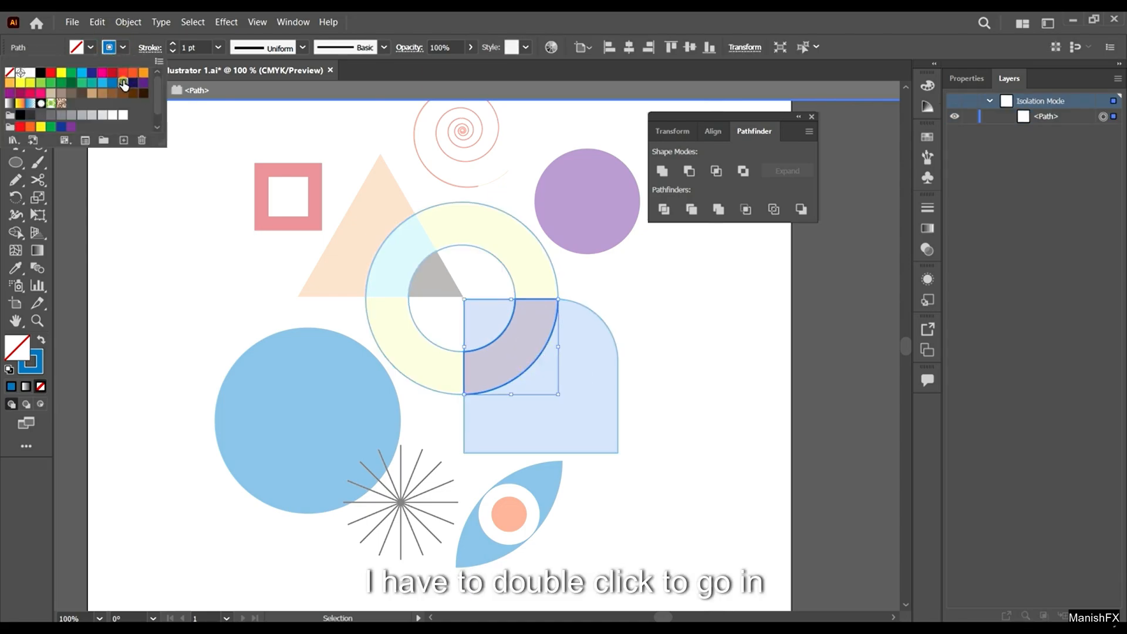
click(126, 84)
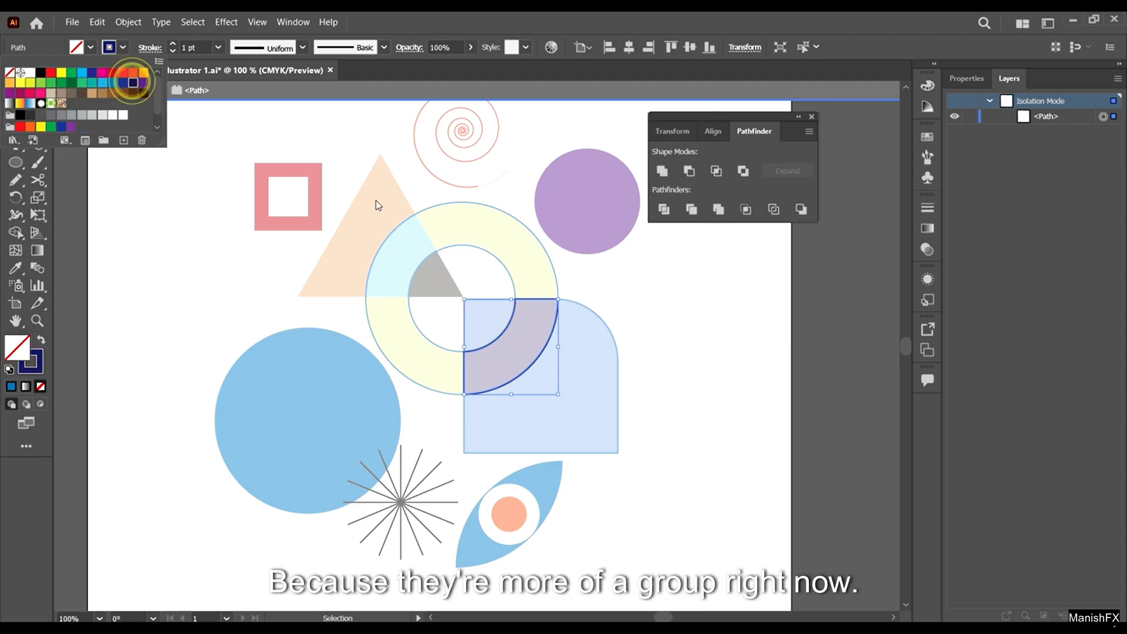
click(647, 385)
double_click(647, 384)
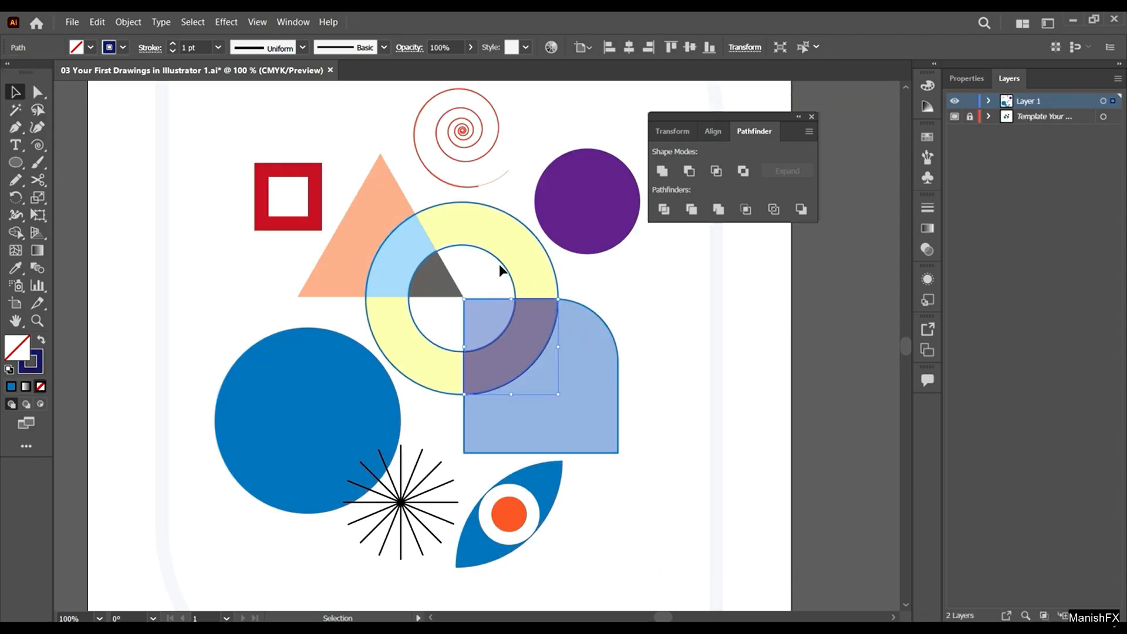
- Ungroup the divided ring and rounded-square pieces, select one piece to check that it is separate, and deselect
click(517, 301)
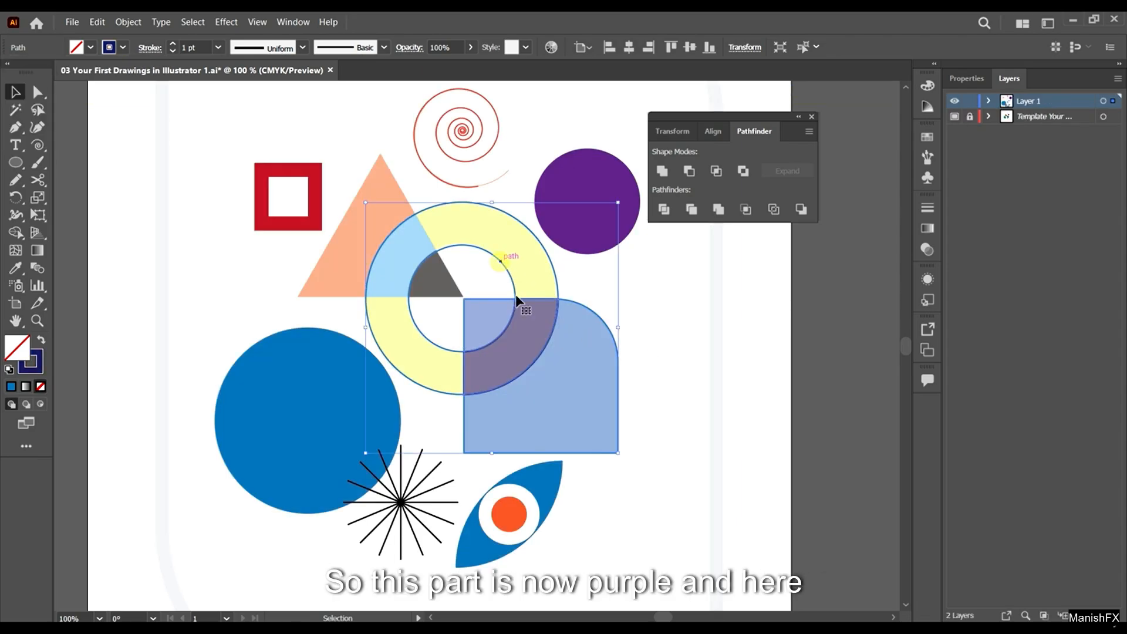
click(664, 337)
alt+scroll(629, 304, down, 1)
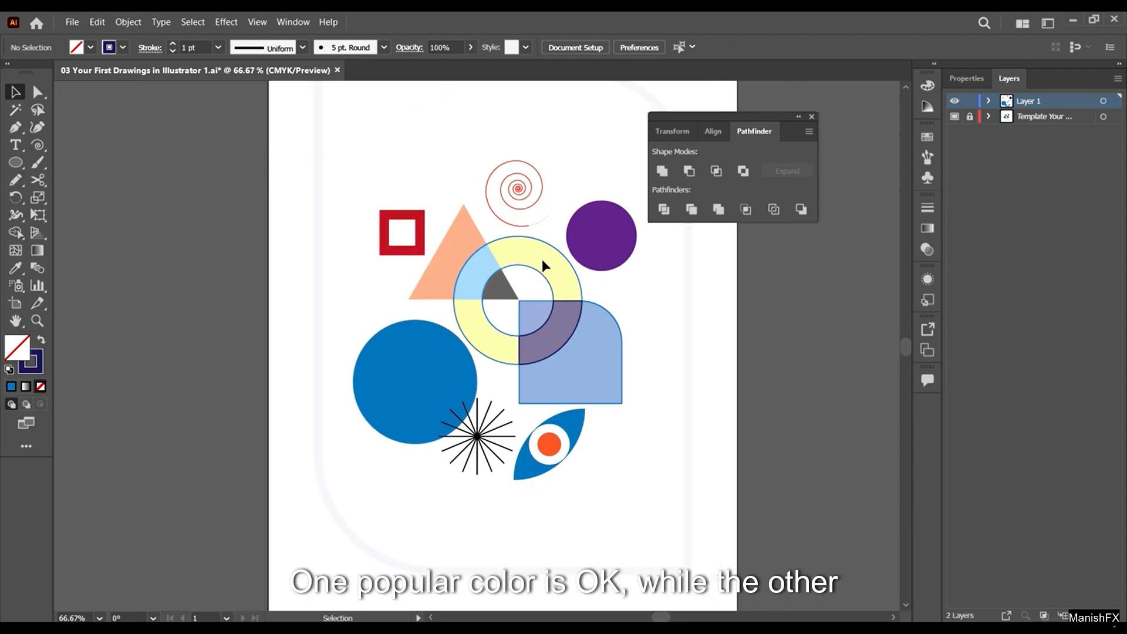
right_click(551, 247)
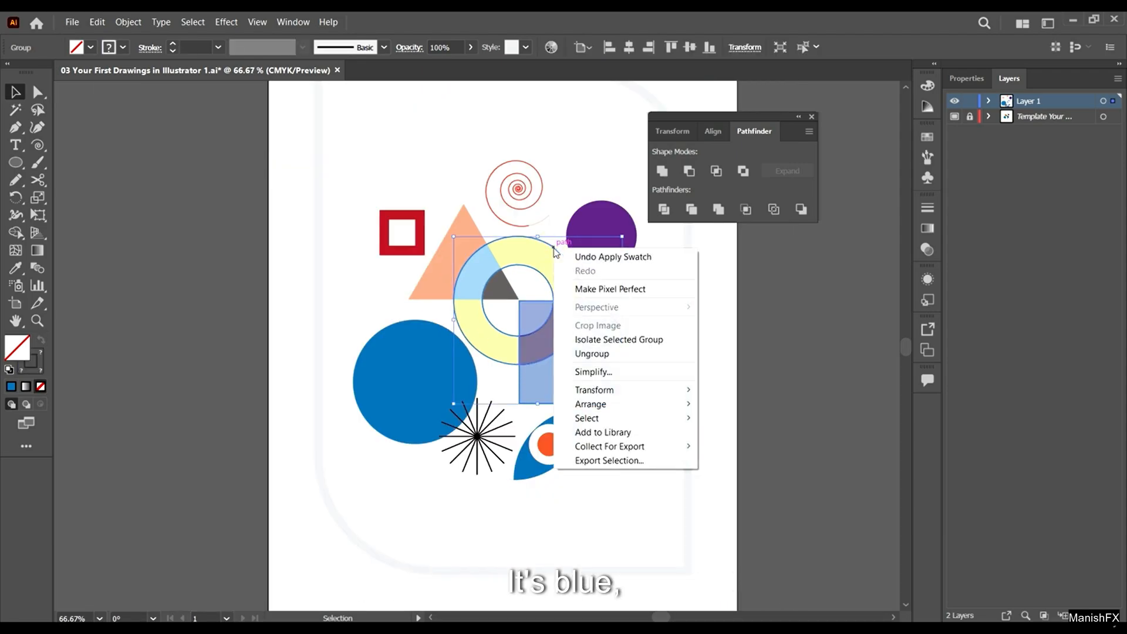
click(593, 354)
click(683, 319)
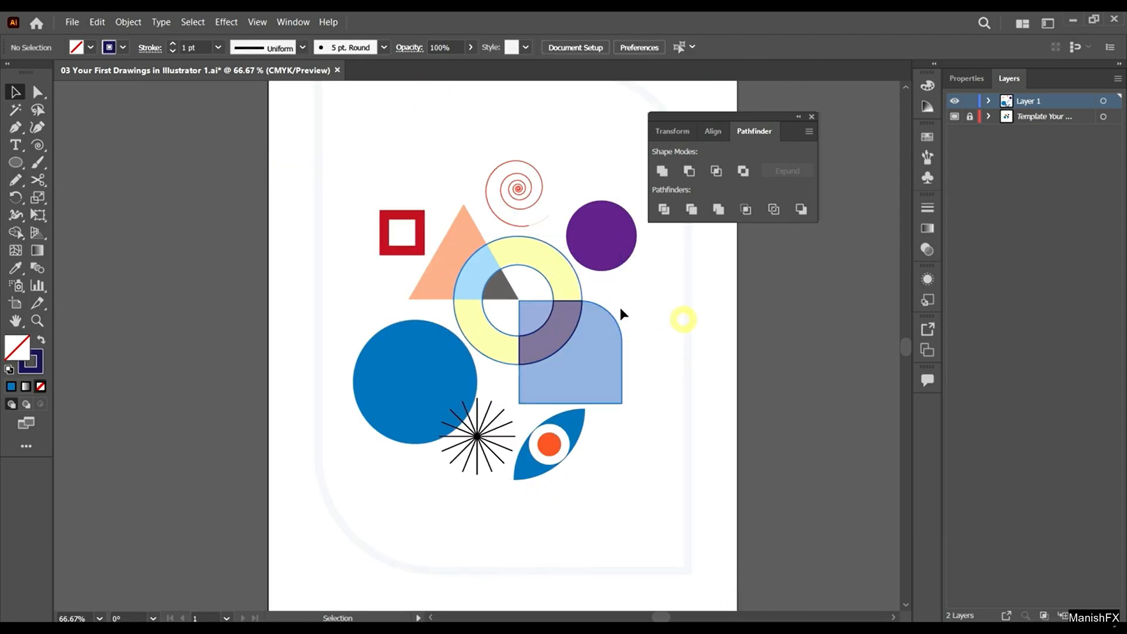
alt+scroll(619, 307, up, 2)
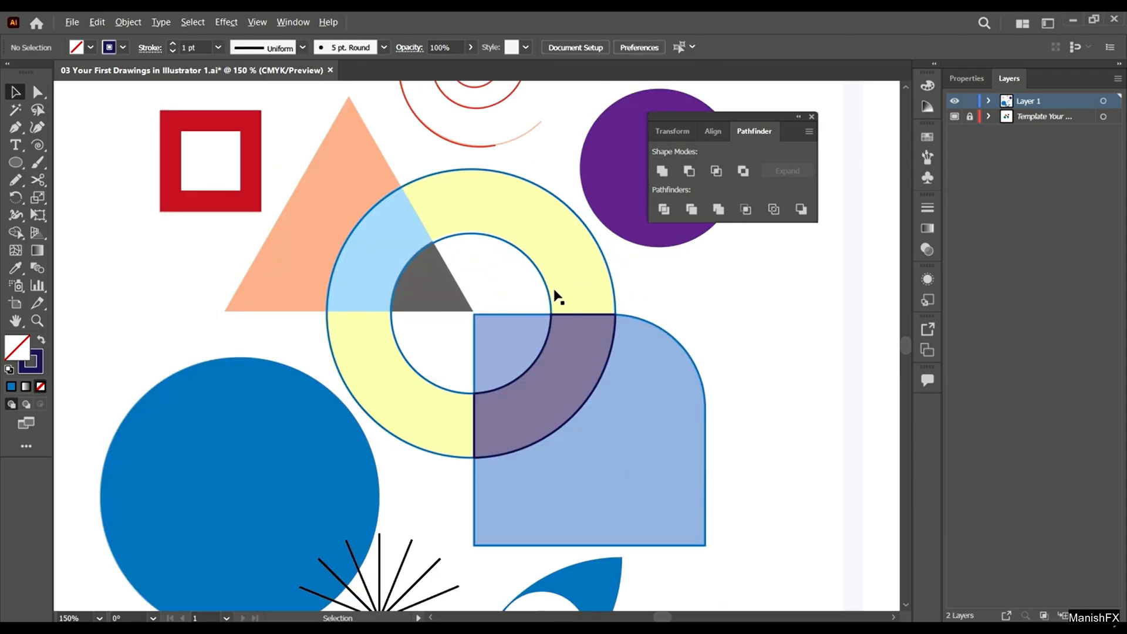
click(517, 317)
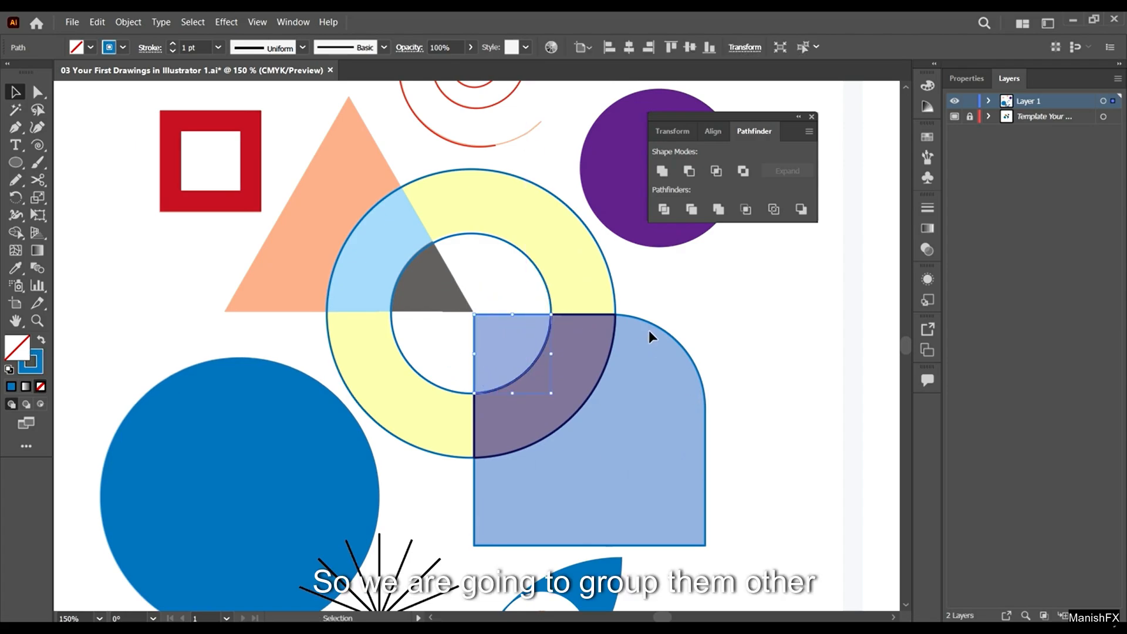
mouse_move(613, 276)
mouse_down()
mouse_move(616, 242)
mouse_move(656, 229)
mouse_move(613, 276)
mouse_up()
click(742, 322)
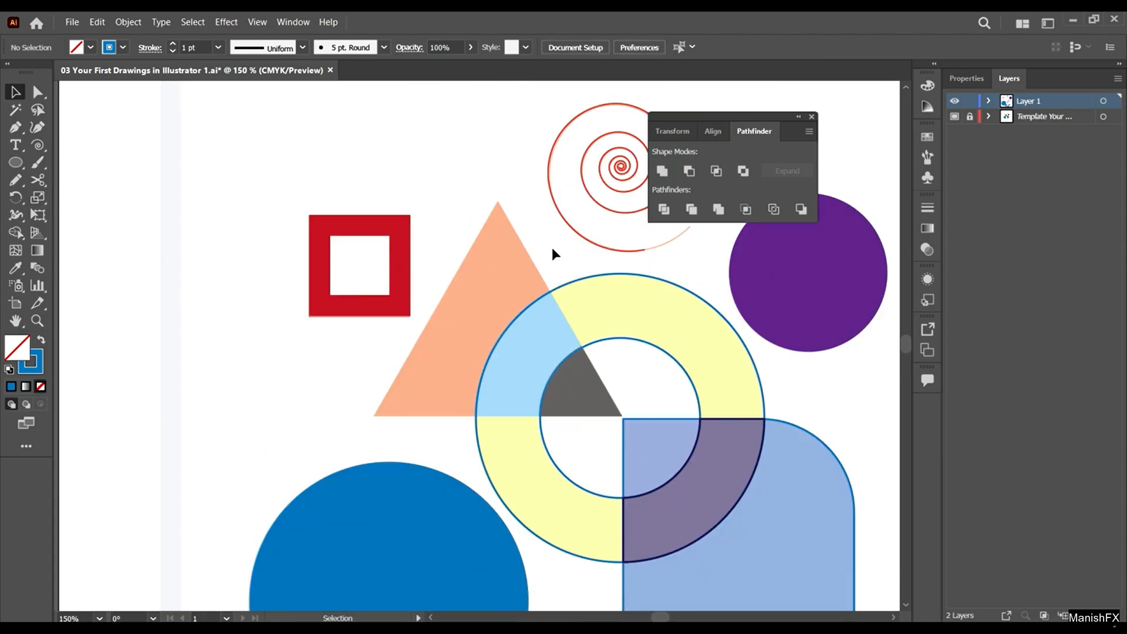
- Create a triangle beside the red square with the Polygon tool, using a 50 pt radius and 3 sides
click(16, 163)
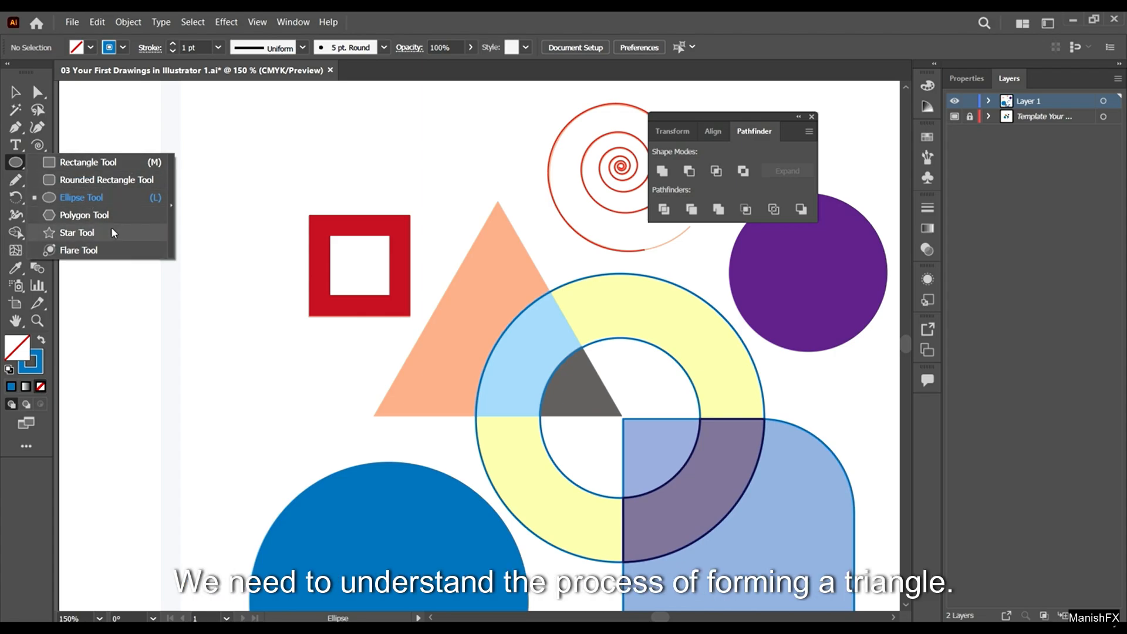
click(96, 215)
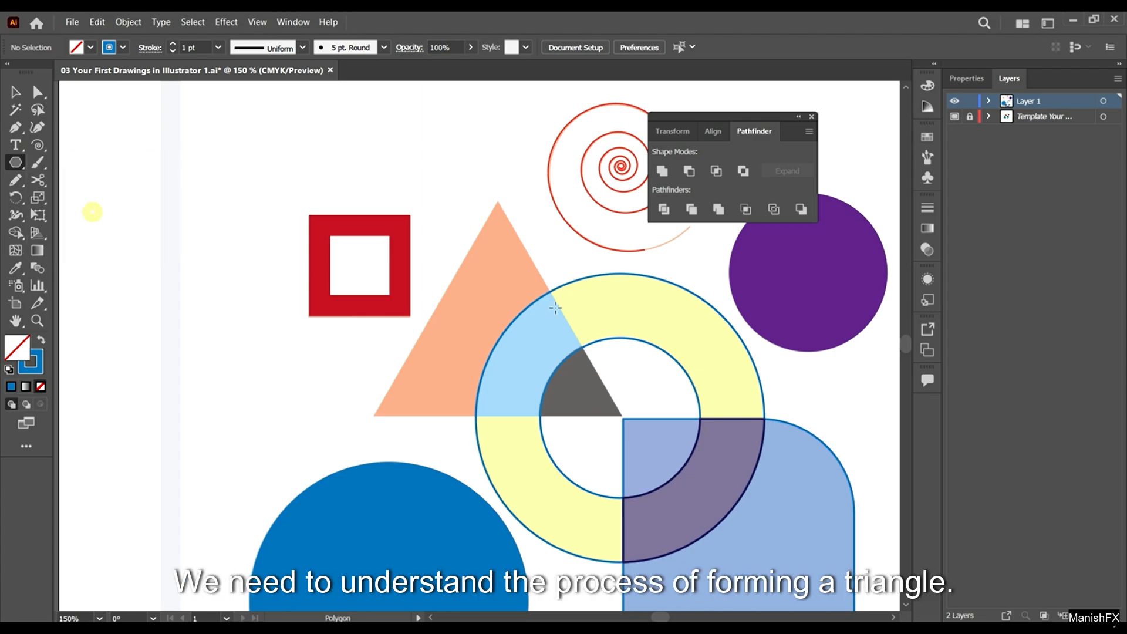
scroll(475, 223, down, 3)
click(384, 232)
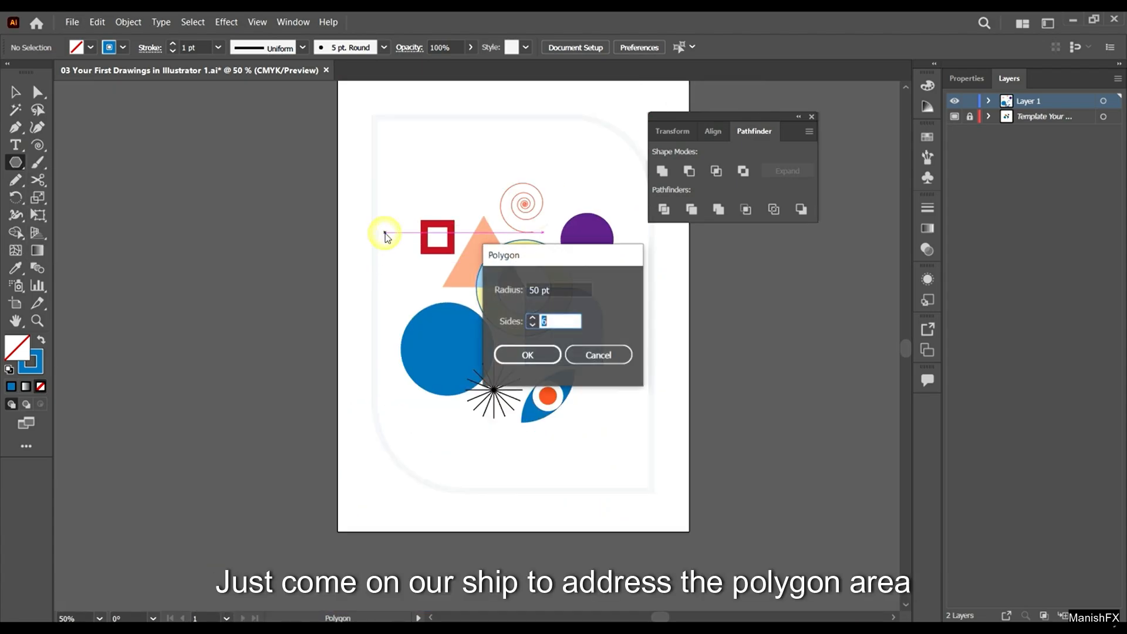
drag(538, 256, 552, 180)
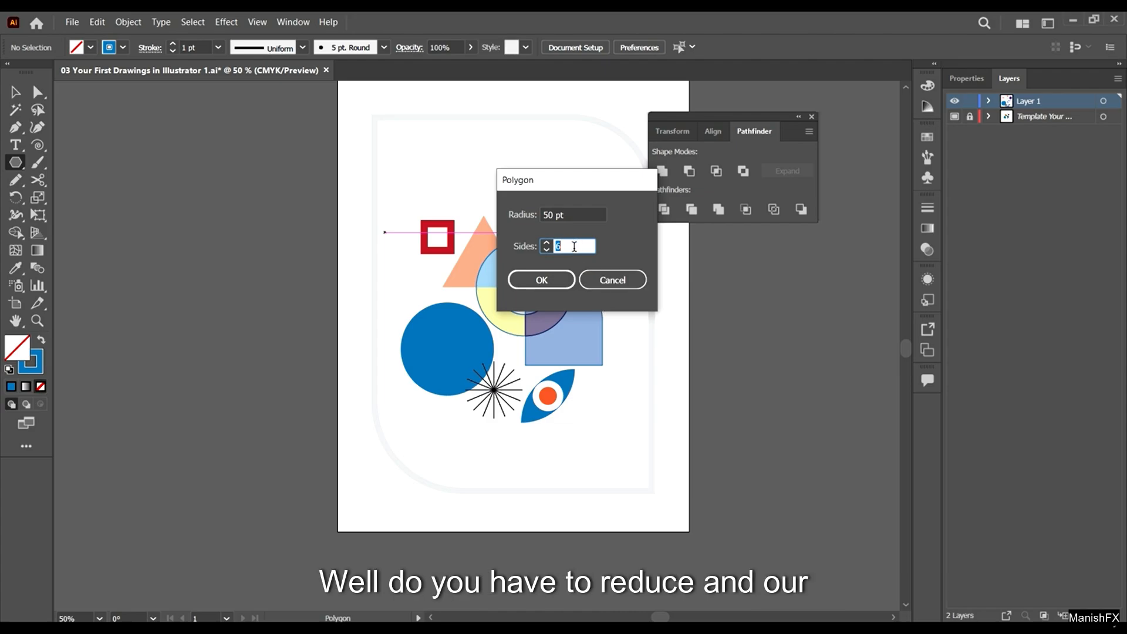
click(551, 276)
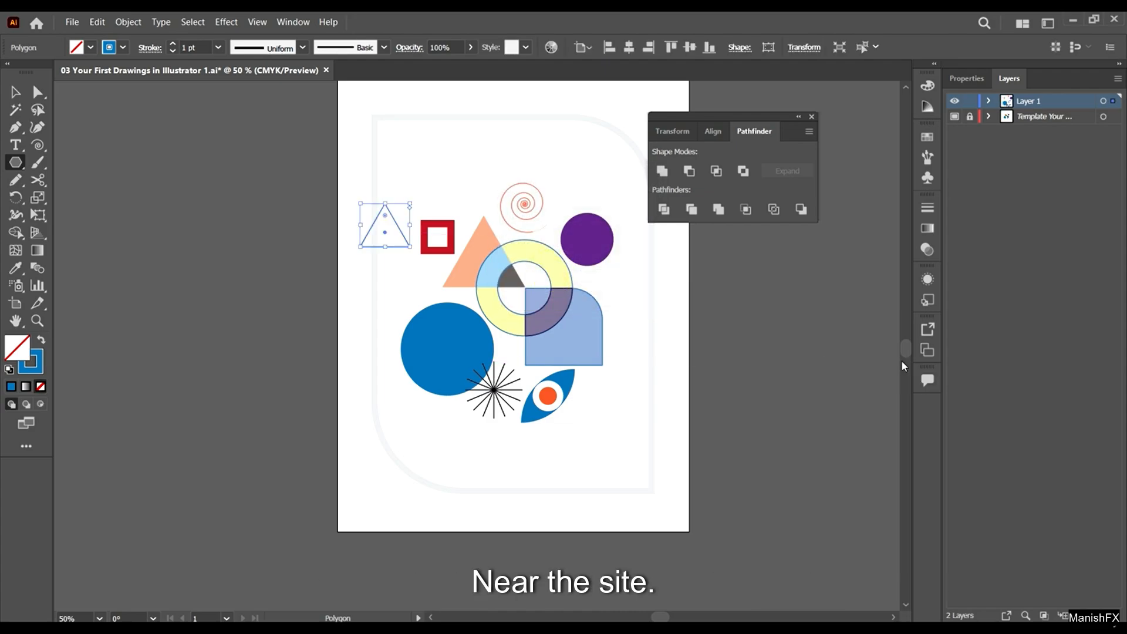
- Move the blue-outlined triangle onto the template's orange triangle and scale it to match that triangle's edges
scroll(477, 223, up, 3)
click(15, 92)
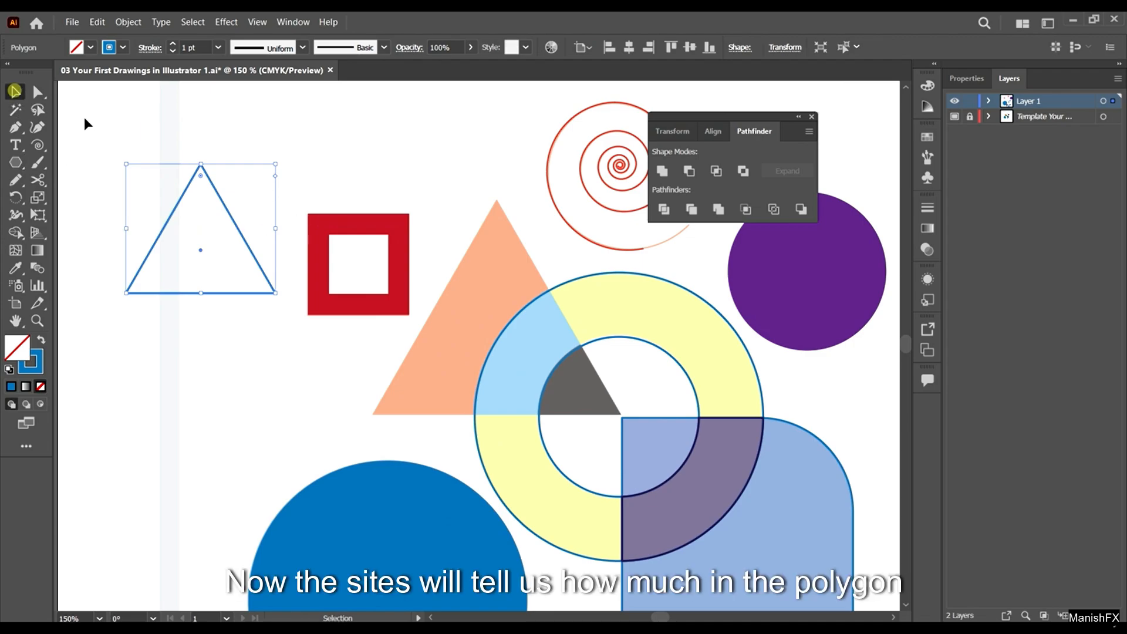
drag(237, 225, 533, 323)
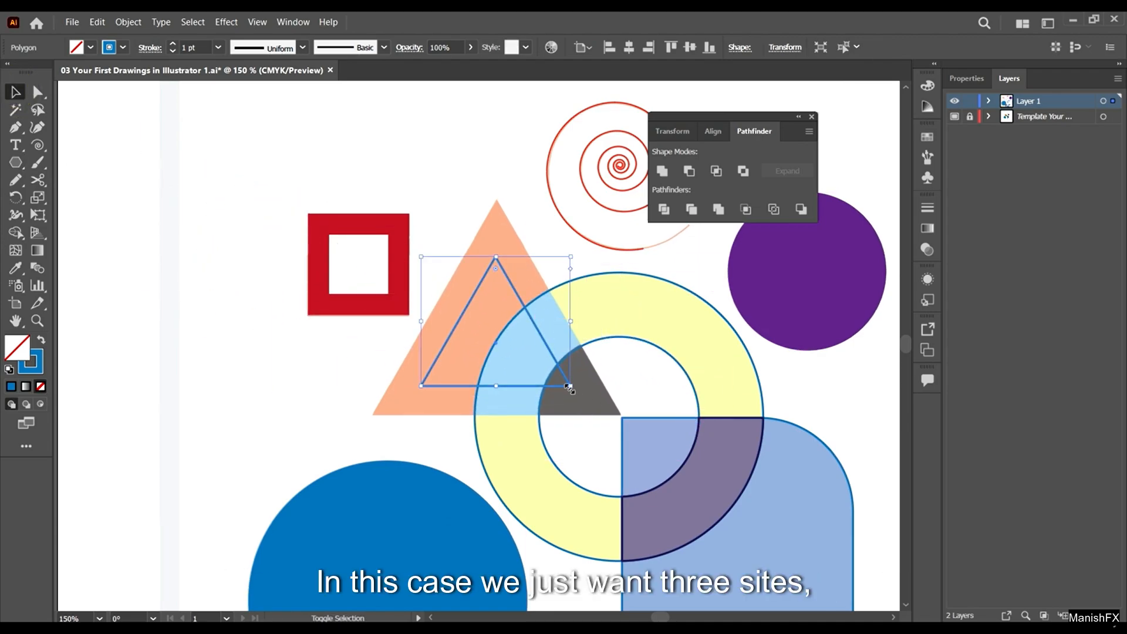
drag(572, 386, 614, 415)
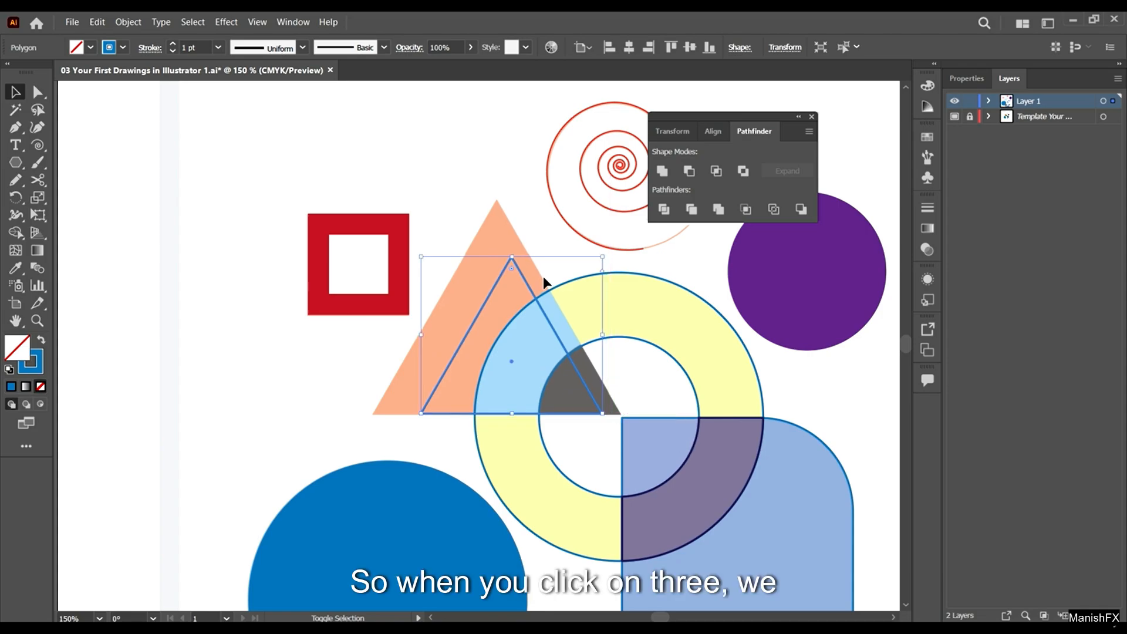
drag(421, 256, 414, 246)
drag(391, 220, 374, 201)
drag(601, 218, 619, 201)
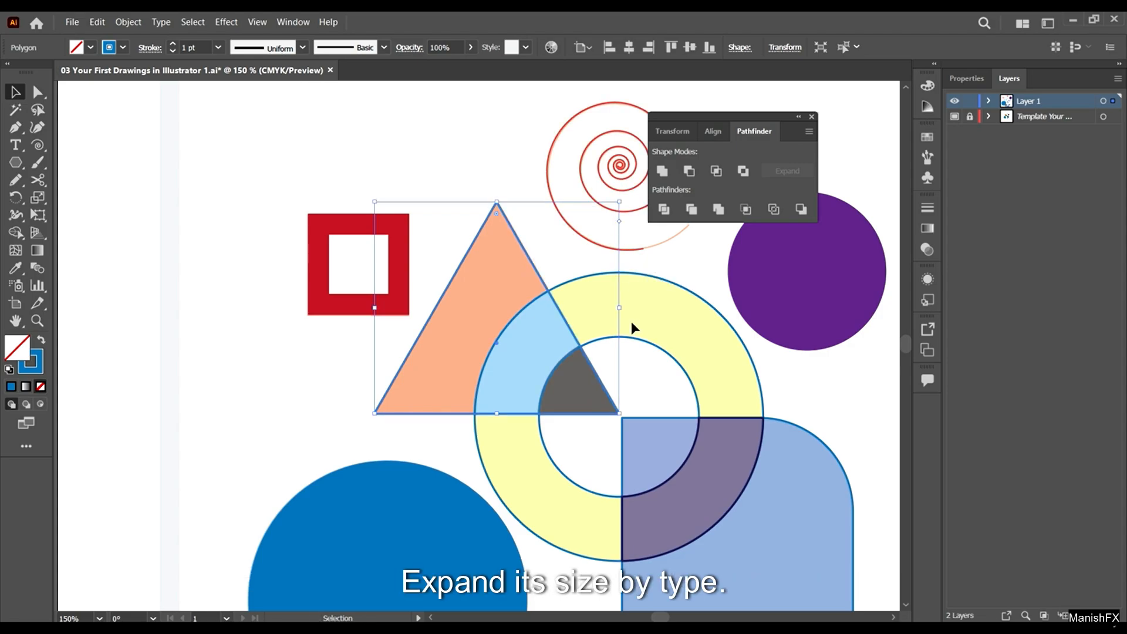
- Swap fill and stroke on the triangle and on the ring piece so both are solid blue without an outline
scroll(632, 322, down, 2)
scroll(577, 252, up, 1)
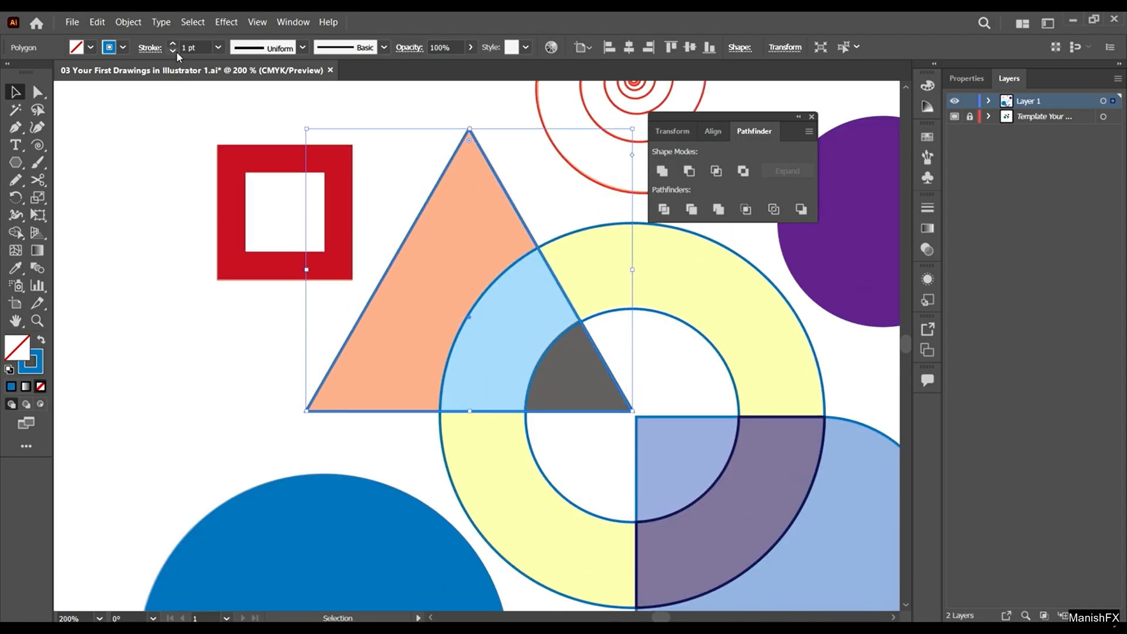
click(43, 342)
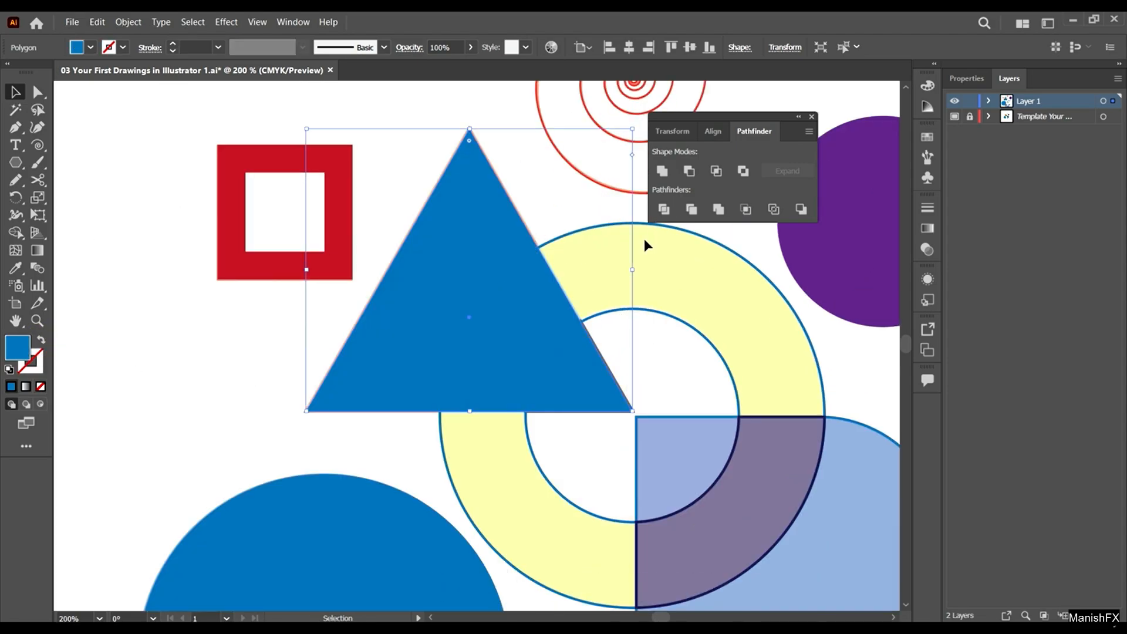
click(699, 234)
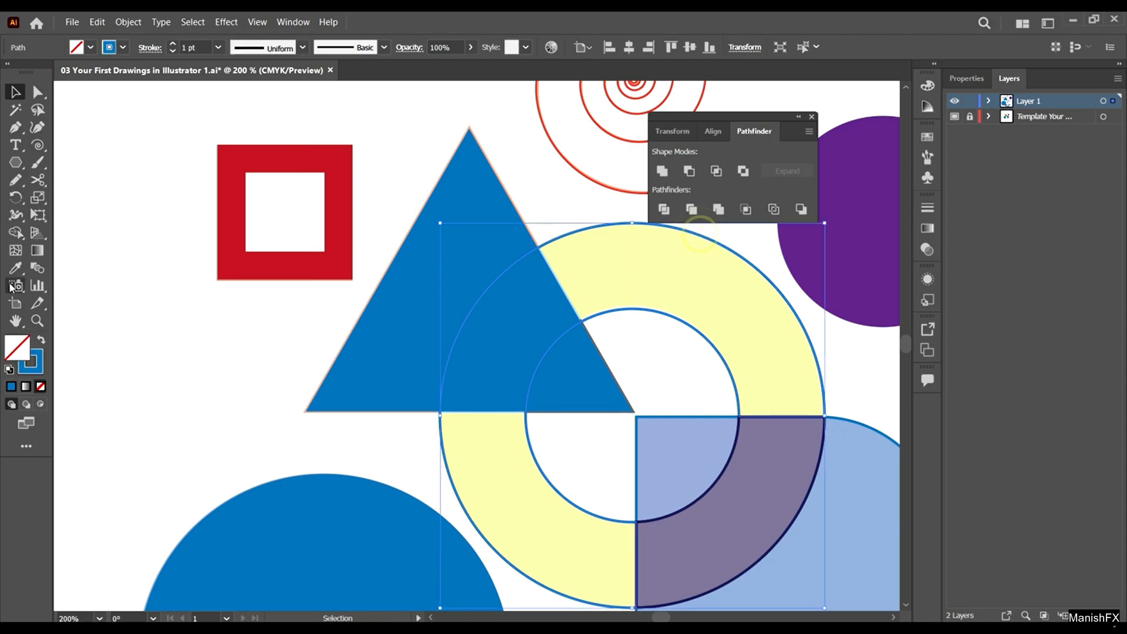
click(43, 345)
scroll(478, 282, down, 2)
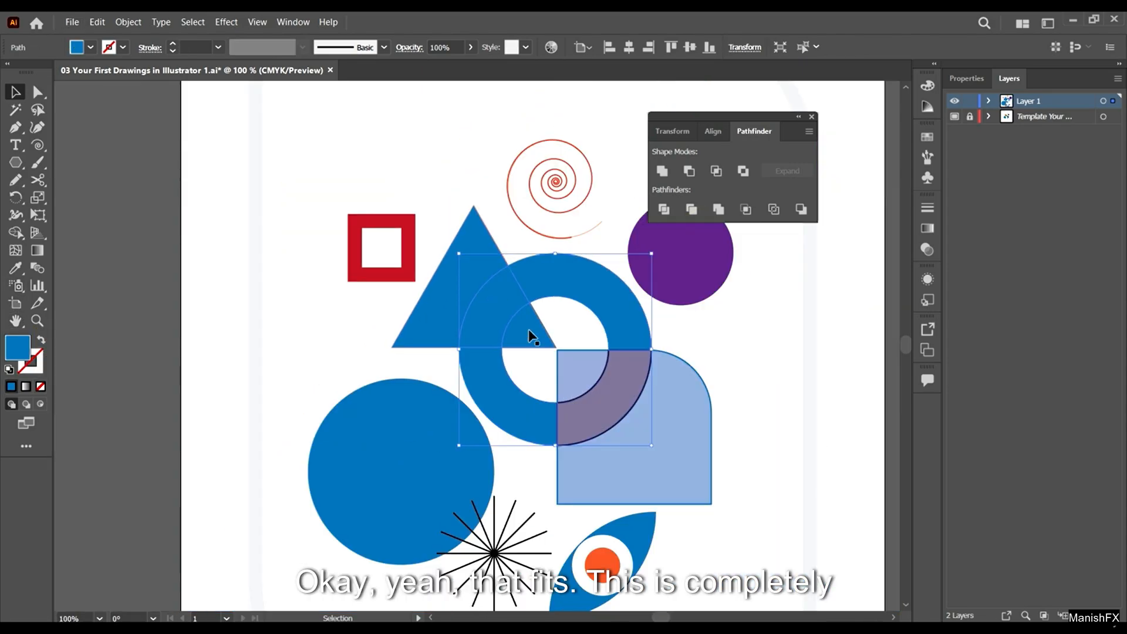
scroll(532, 336, up, 2)
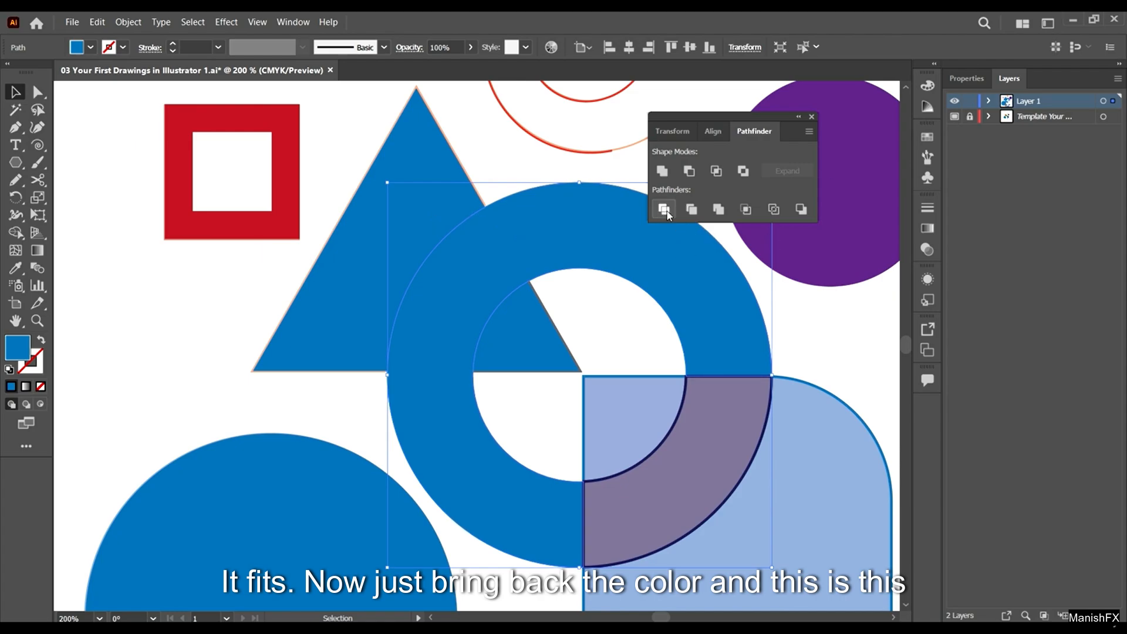
- Select the blue triangle and the ring piece together, split them with Pathfinder Divide, and deselect
click(462, 275)
shift+click(541, 216)
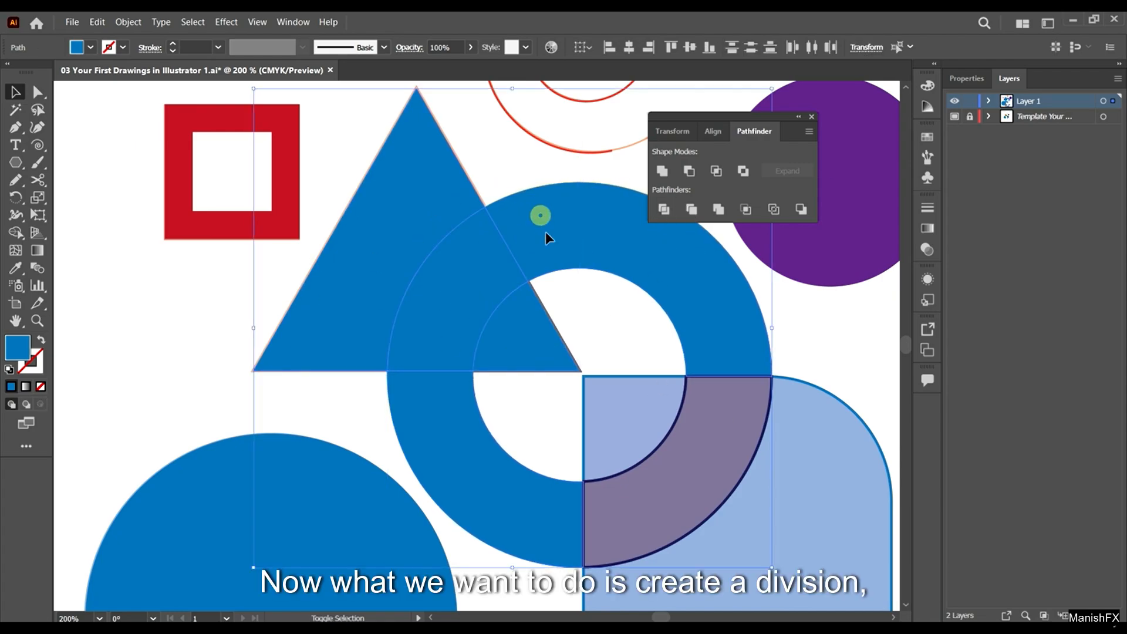
click(657, 209)
key(ctrl+0)
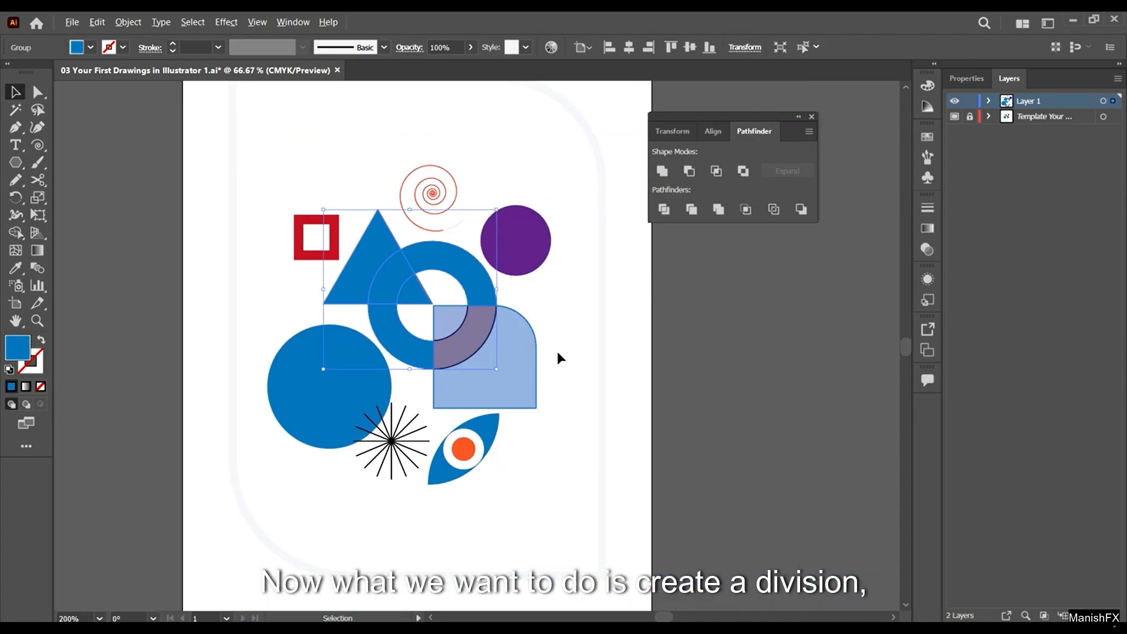
click(550, 332)
key(ctrl+1)
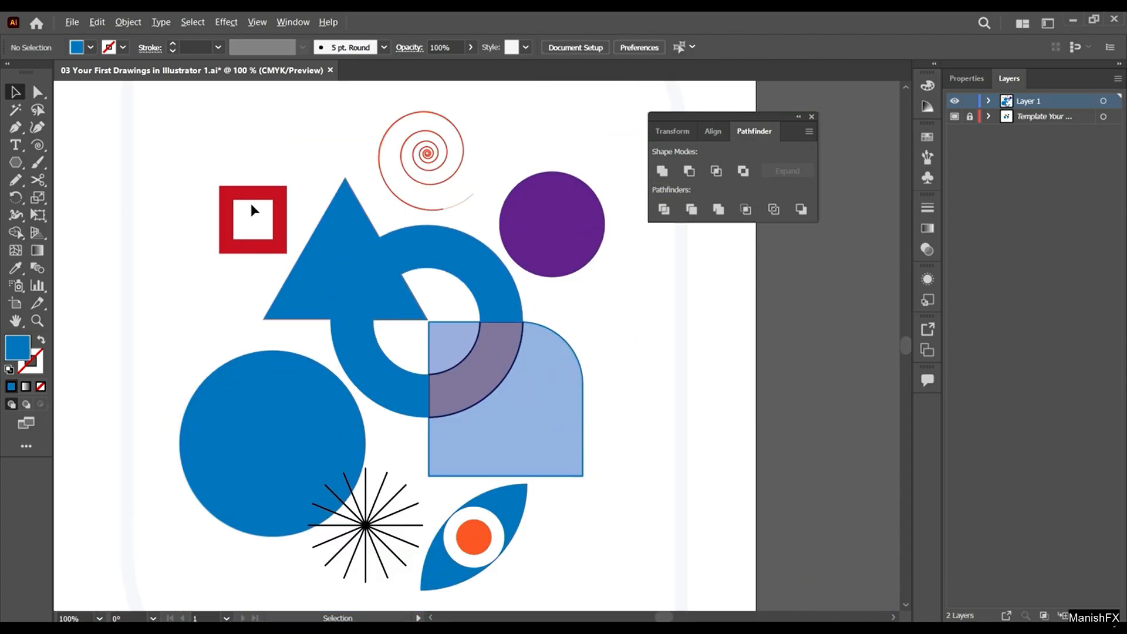
- Pull the inner wedge, the ring overlap segment and the outer triangle piece away with the Direct Selection tool, and undo the moves
click(38, 92)
drag(403, 305, 520, 200)
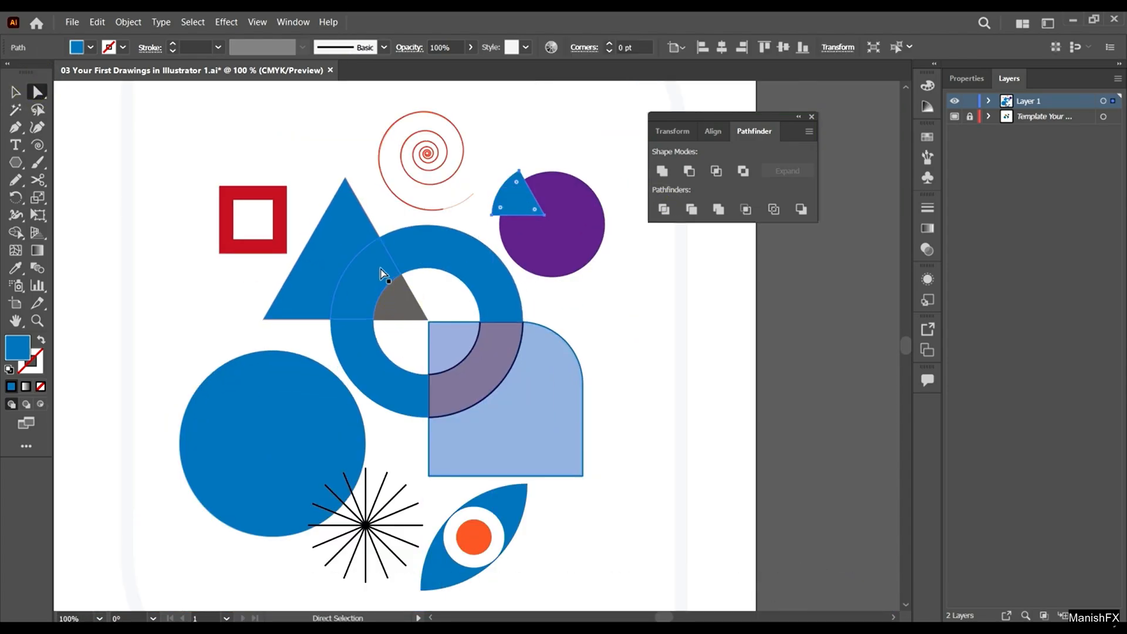
drag(381, 273, 122, 273)
drag(318, 235, 181, 134)
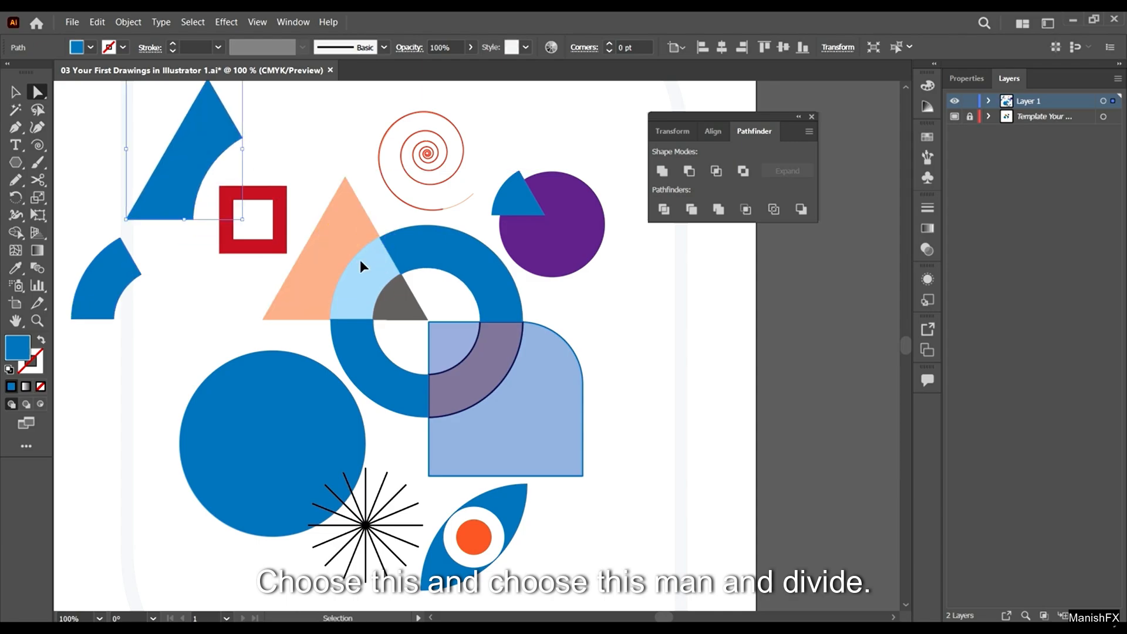
key(ctrl+z)
key(ctrl+z)
key(ctrl+z)
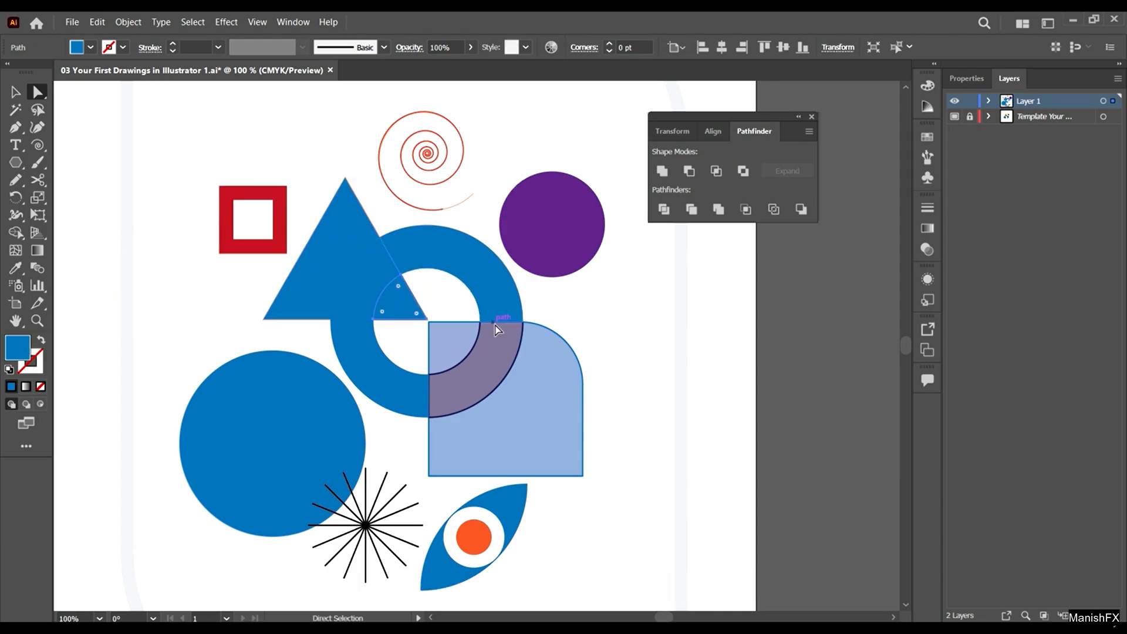
- Swap fill and stroke on each divided piece of the triangle and ring so all have blue outlines without fill, and deselect
key(ctrl+plus)
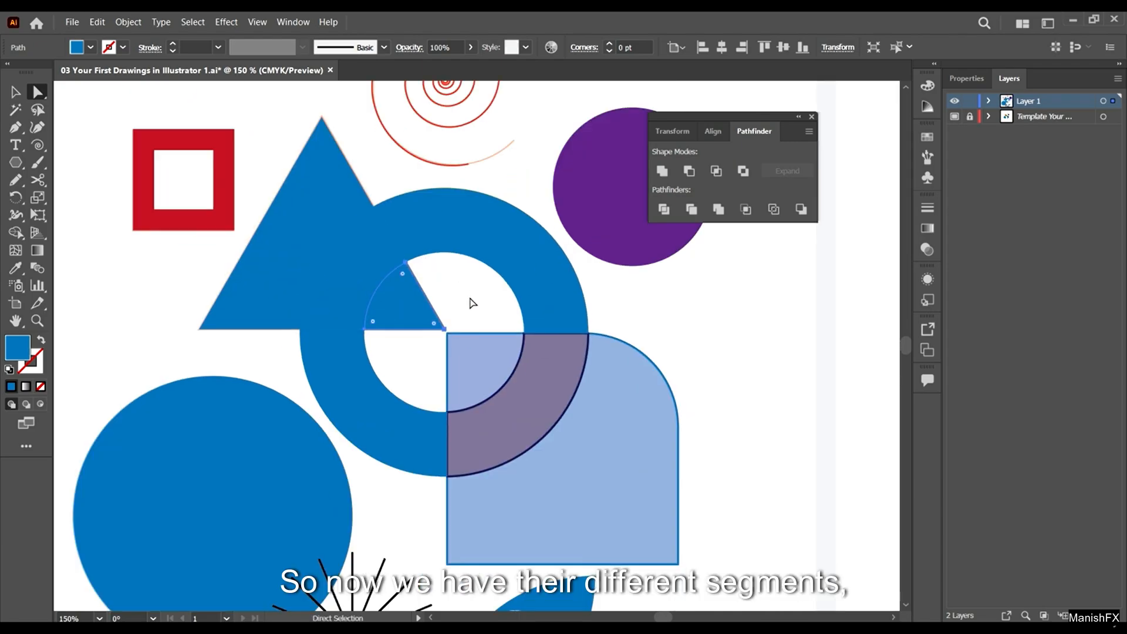
click(40, 341)
click(375, 241)
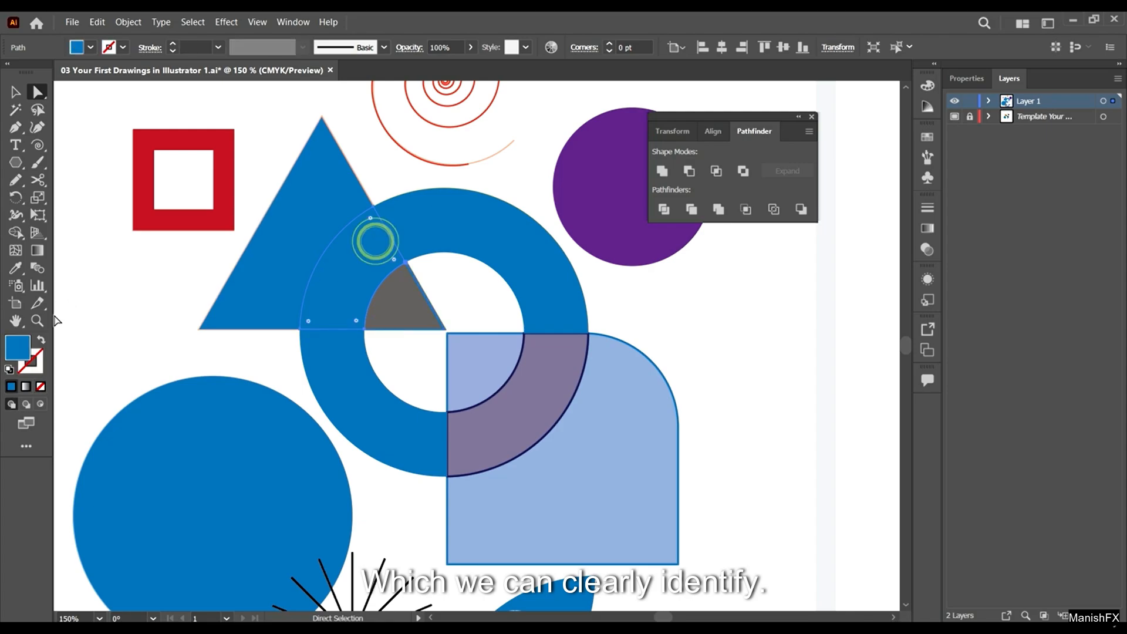
click(41, 342)
click(302, 226)
click(41, 339)
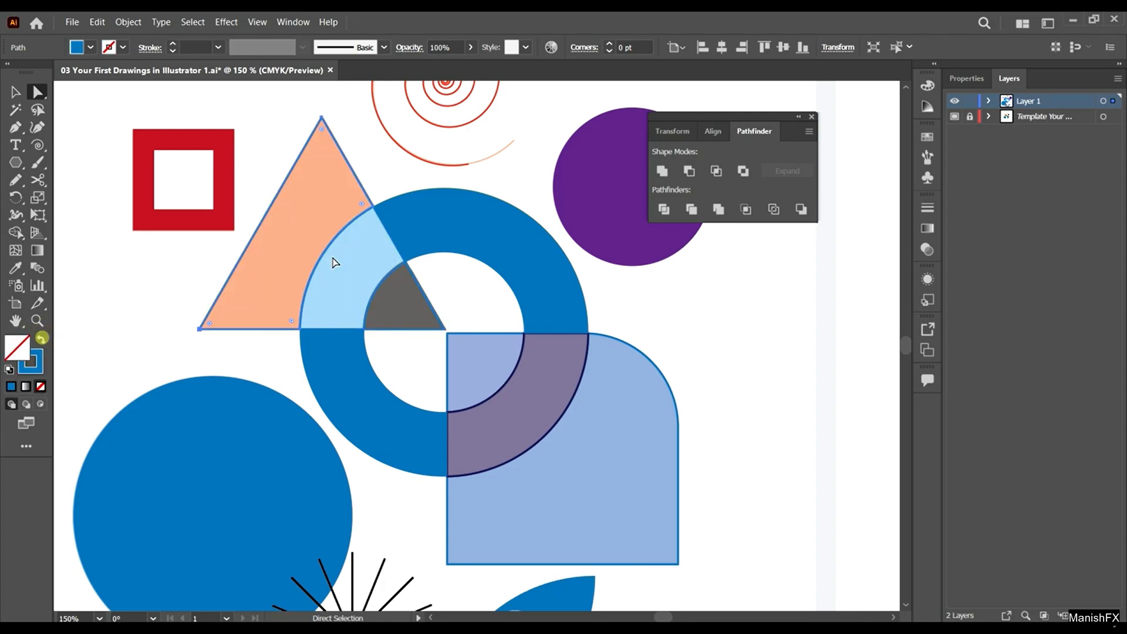
click(456, 231)
click(43, 340)
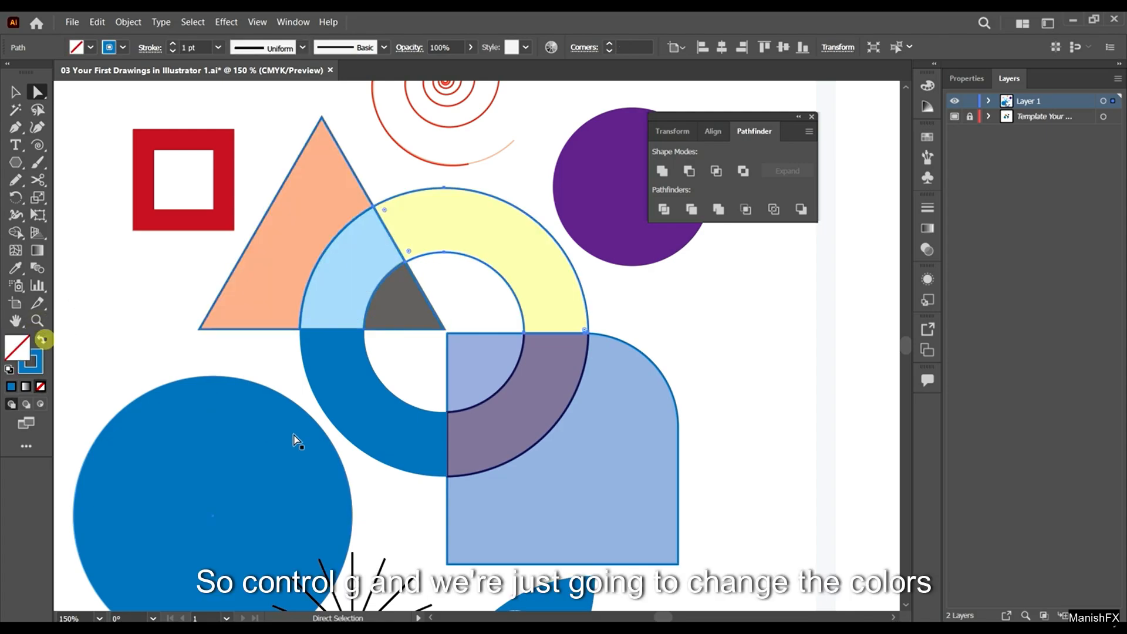
click(360, 407)
click(41, 340)
key(v)
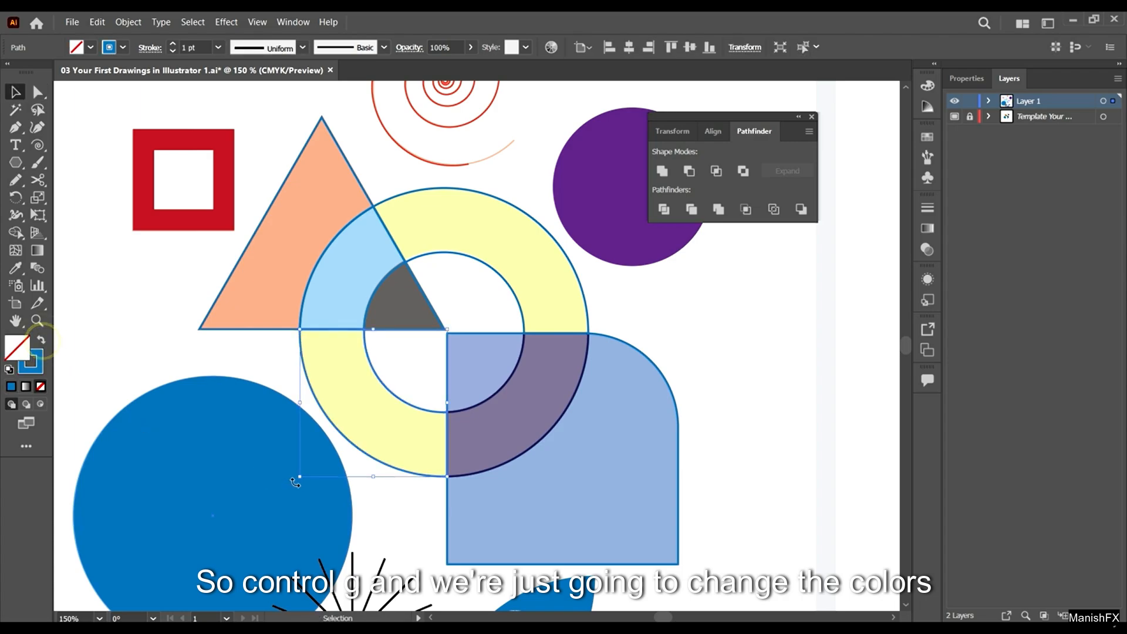
click(396, 153)
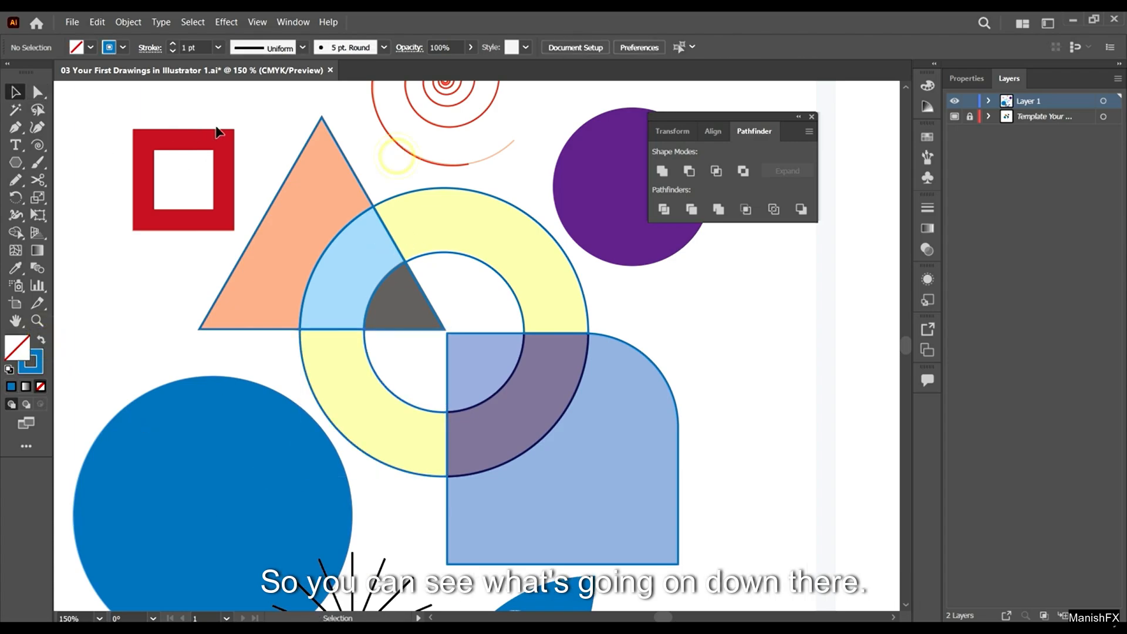
- Ungroup the divided triangle and ring pieces, and deselect
click(364, 192)
right_click(363, 192)
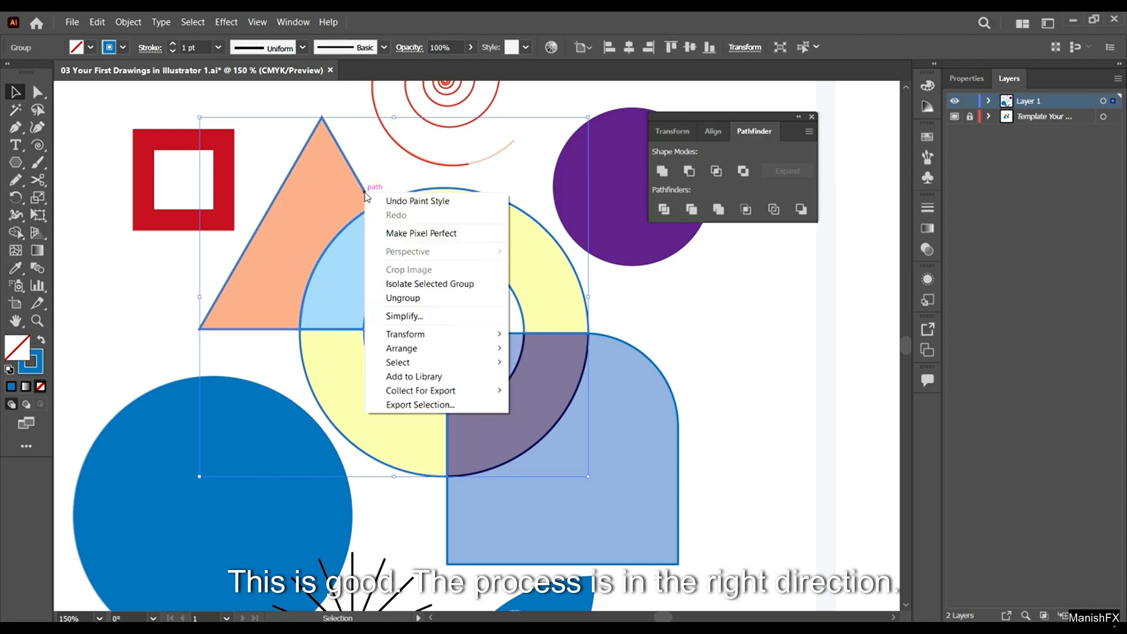
click(411, 294)
click(806, 361)
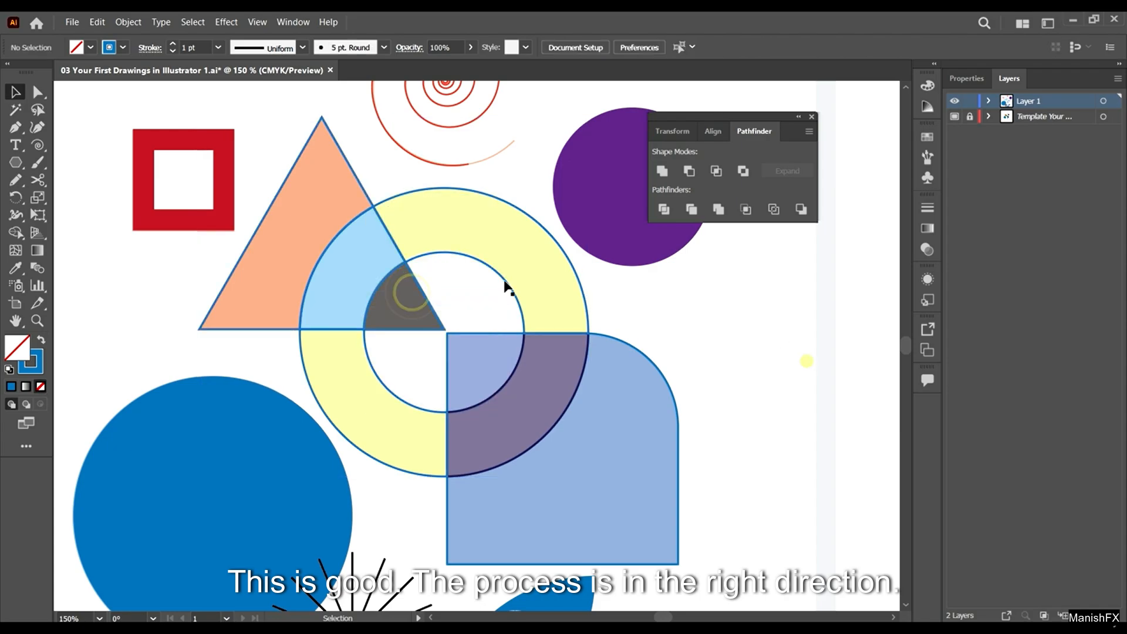
- Pull the outer triangle piece away from the ring, and undo the move
click(381, 226)
key(ctrl+0)
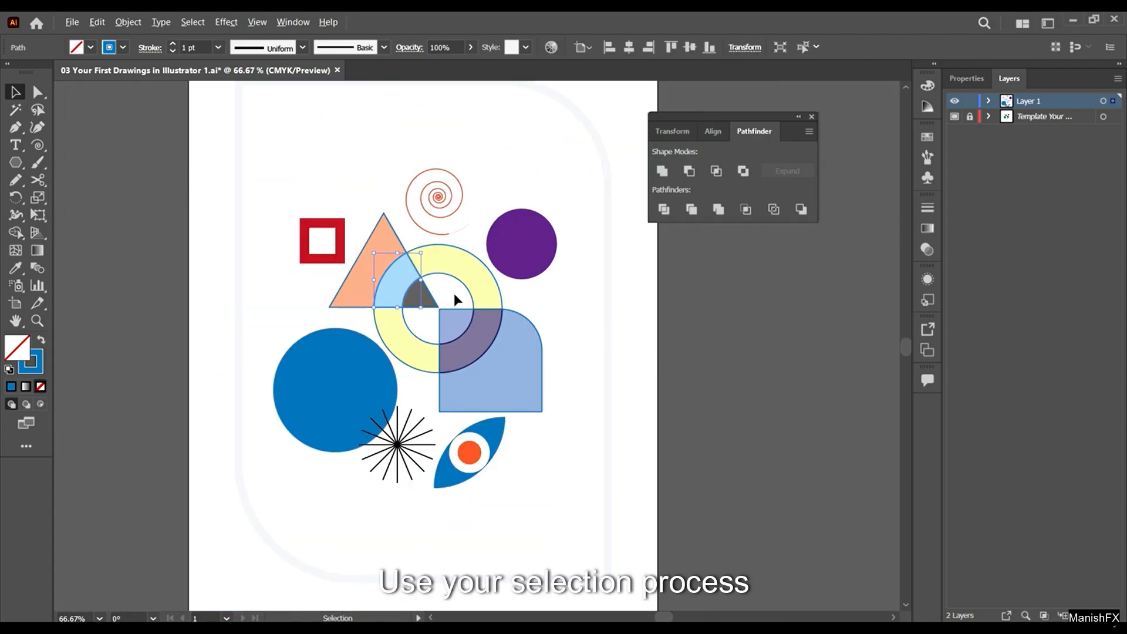
scroll(454, 295, up, 2)
scroll(568, 289, down, 2)
scroll(540, 265, down, 1)
scroll(540, 236, up, 1)
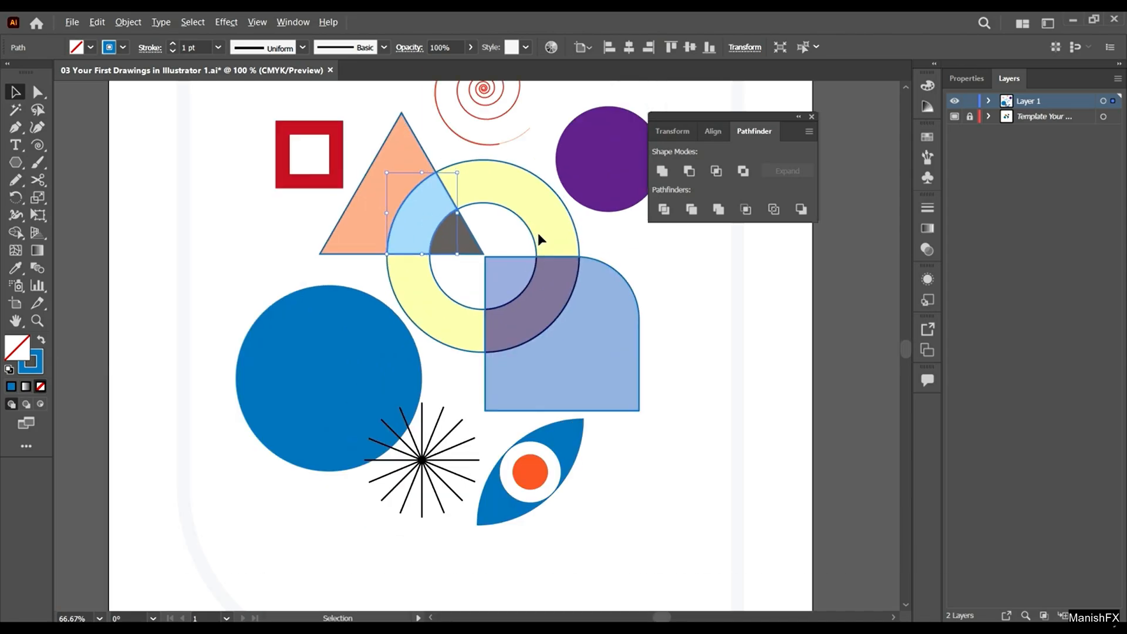
scroll(663, 279, up, 2)
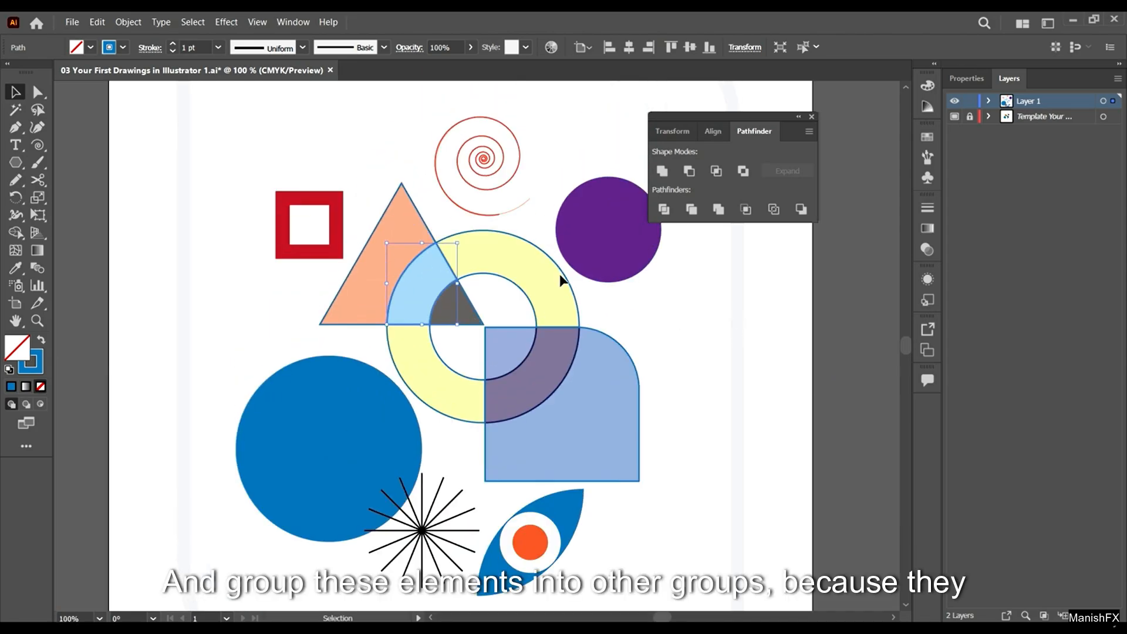
click(401, 186)
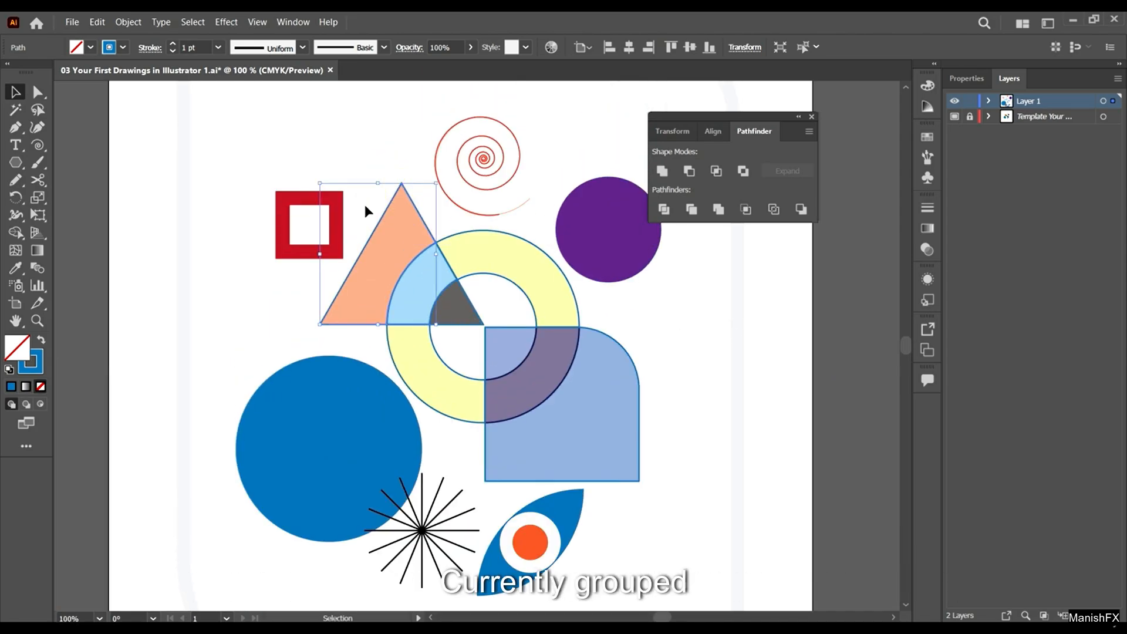
drag(389, 199, 302, 153)
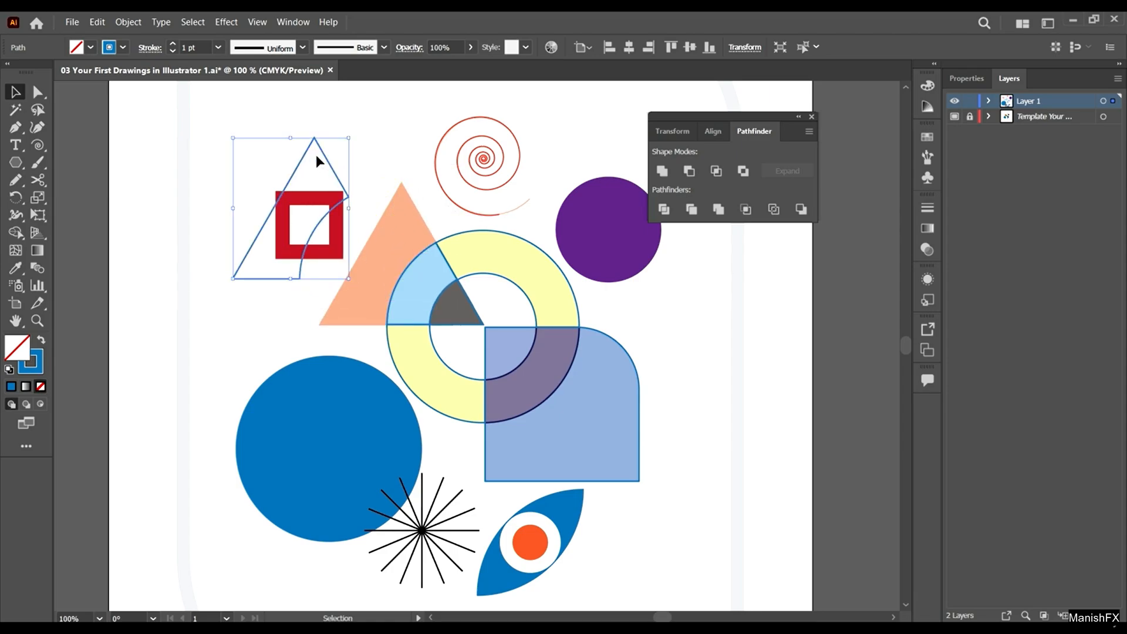
key(ctrl+z)
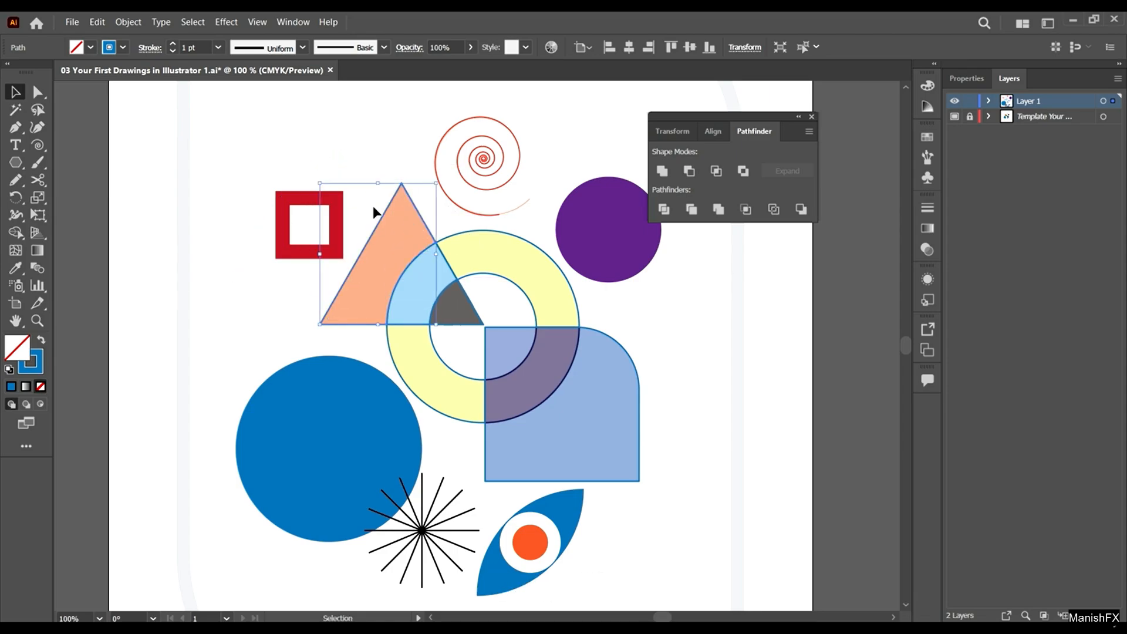
- Set the stroke of the outer triangle piece to orange
key(v)
click(109, 48)
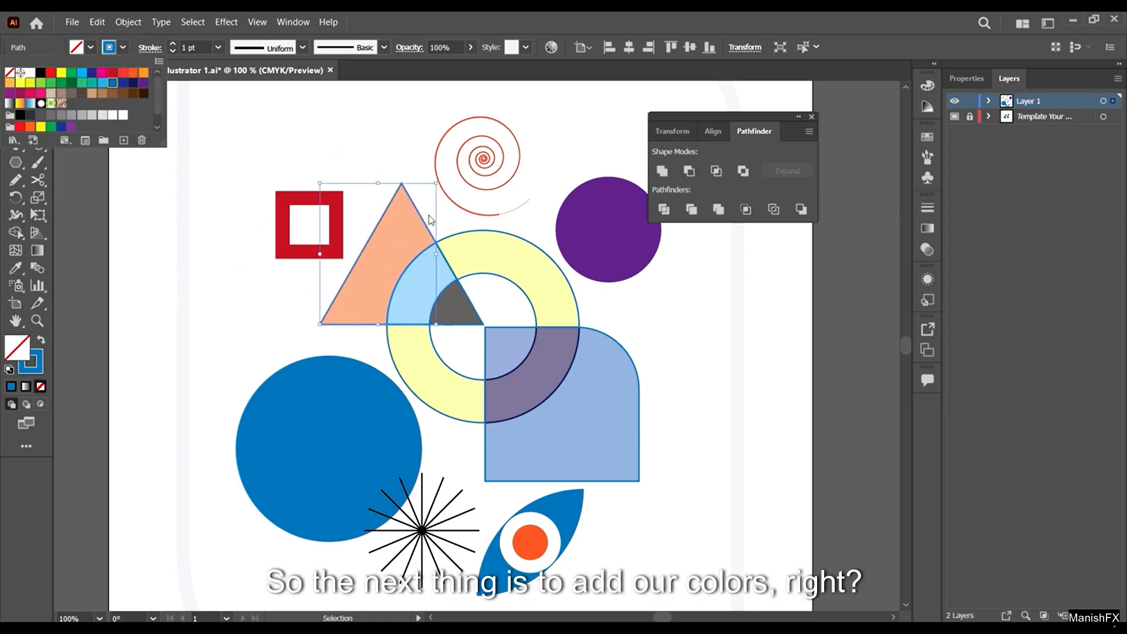
click(134, 76)
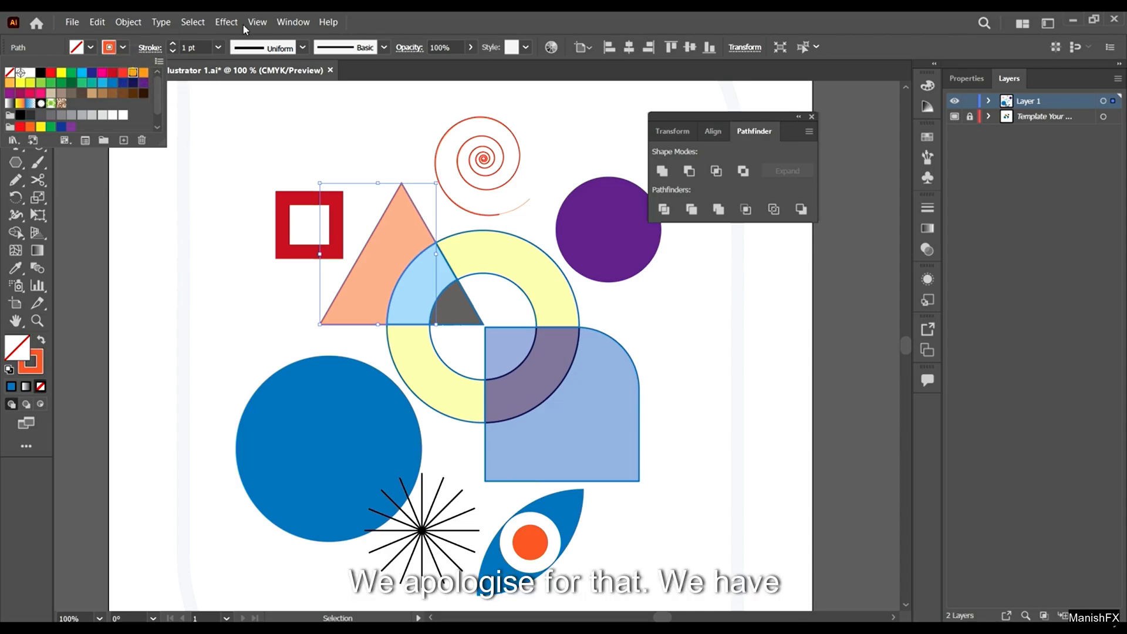
click(407, 13)
- Set the stroke of the upper-right ring piece to yellow, and deselect
click(546, 255)
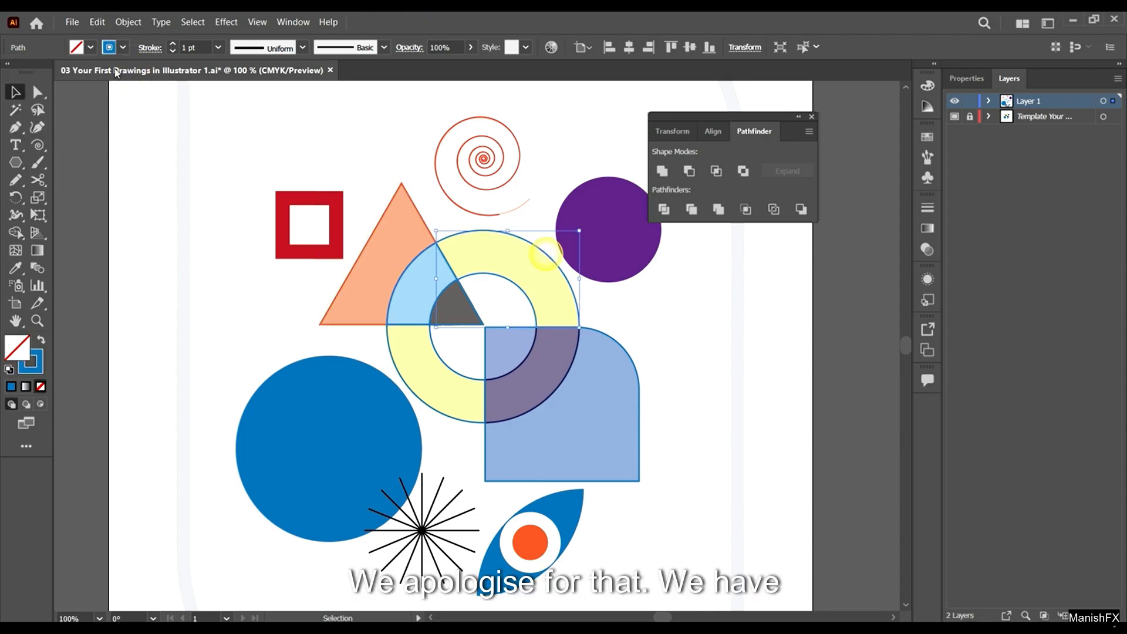
click(109, 48)
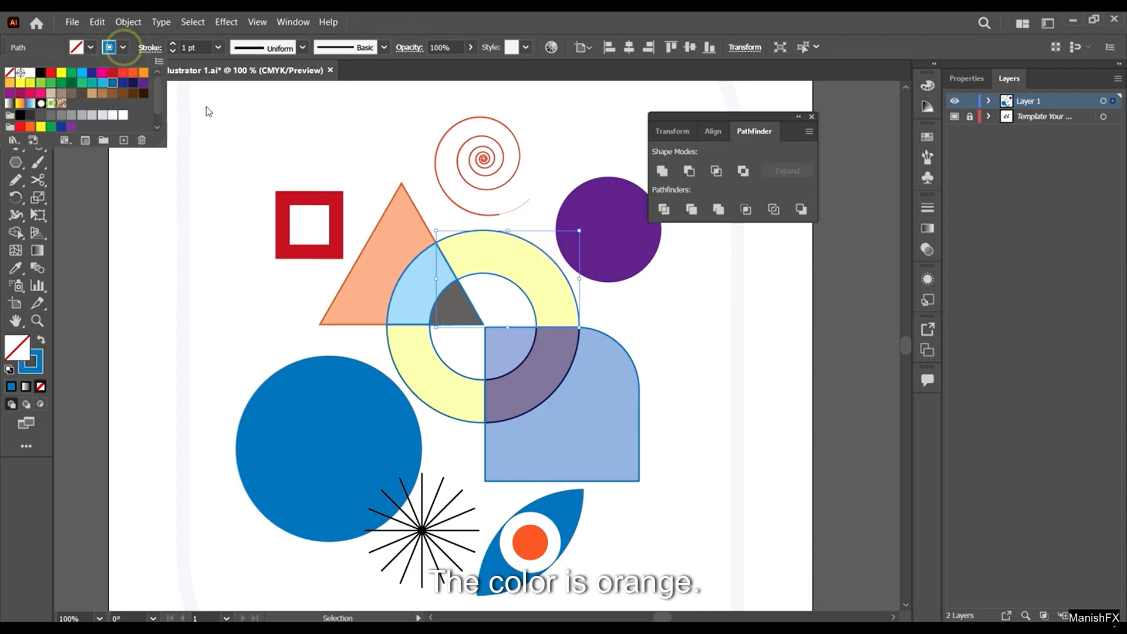
click(61, 74)
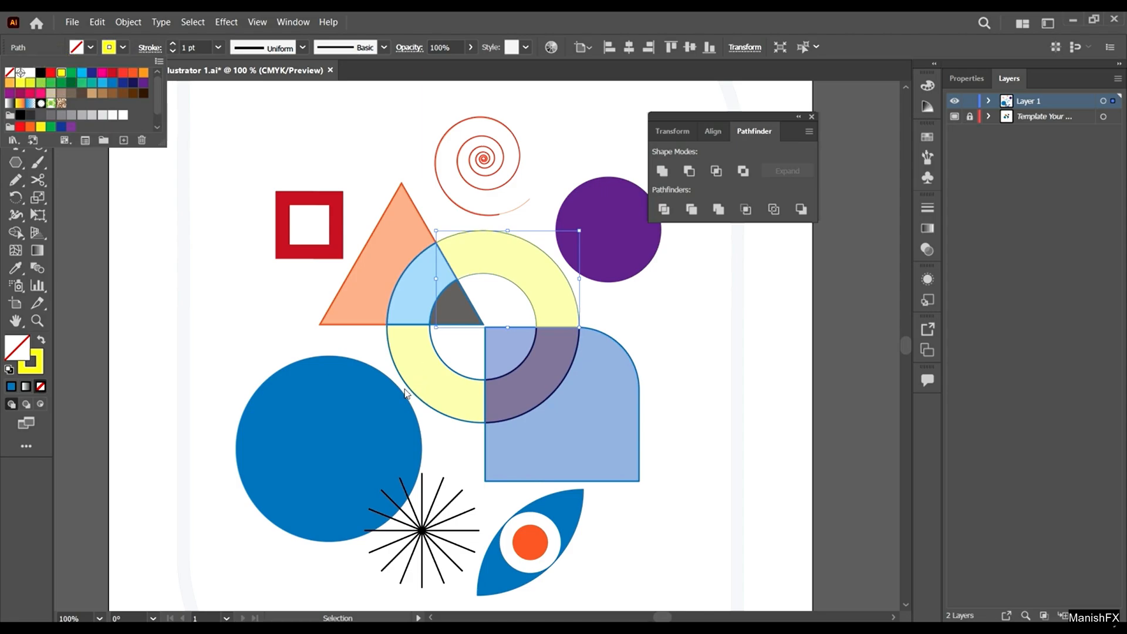
click(405, 387)
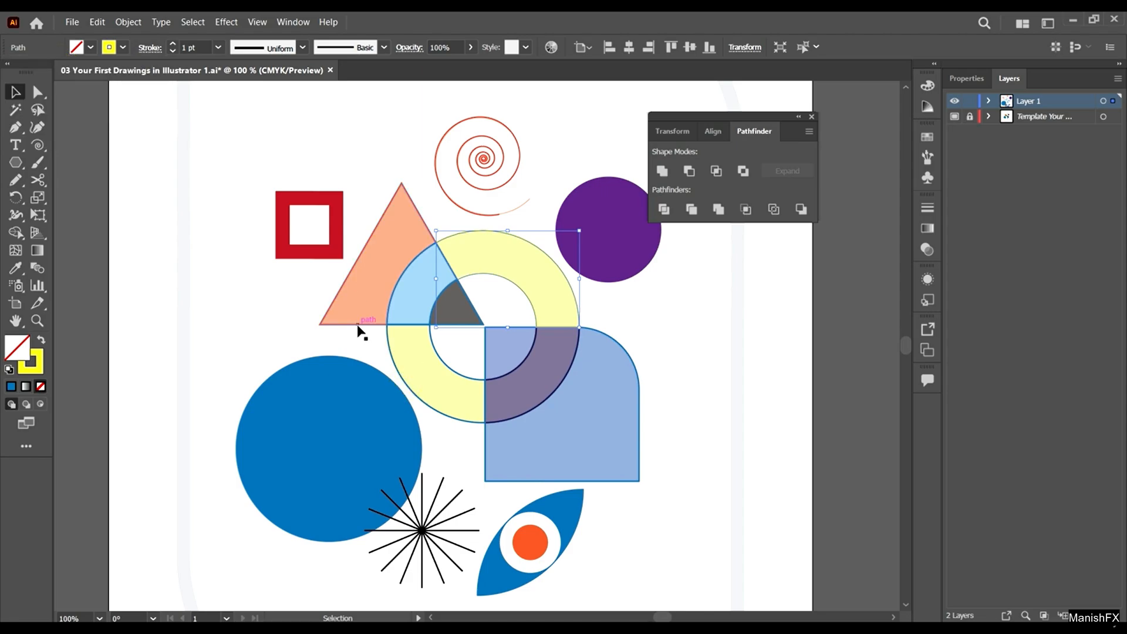
click(382, 387)
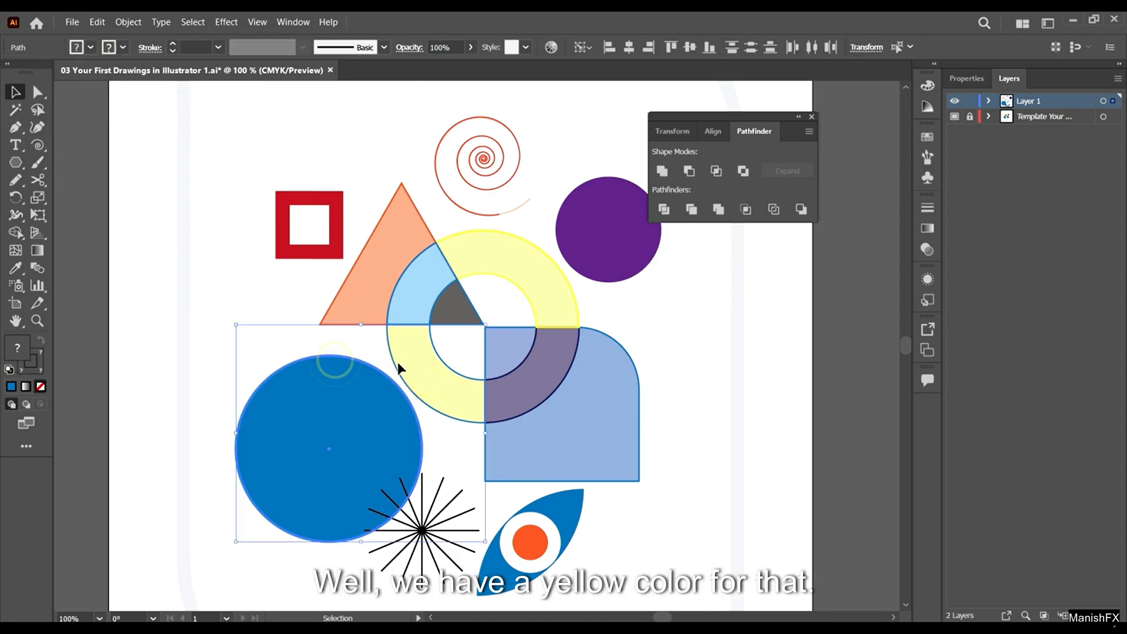
click(357, 342)
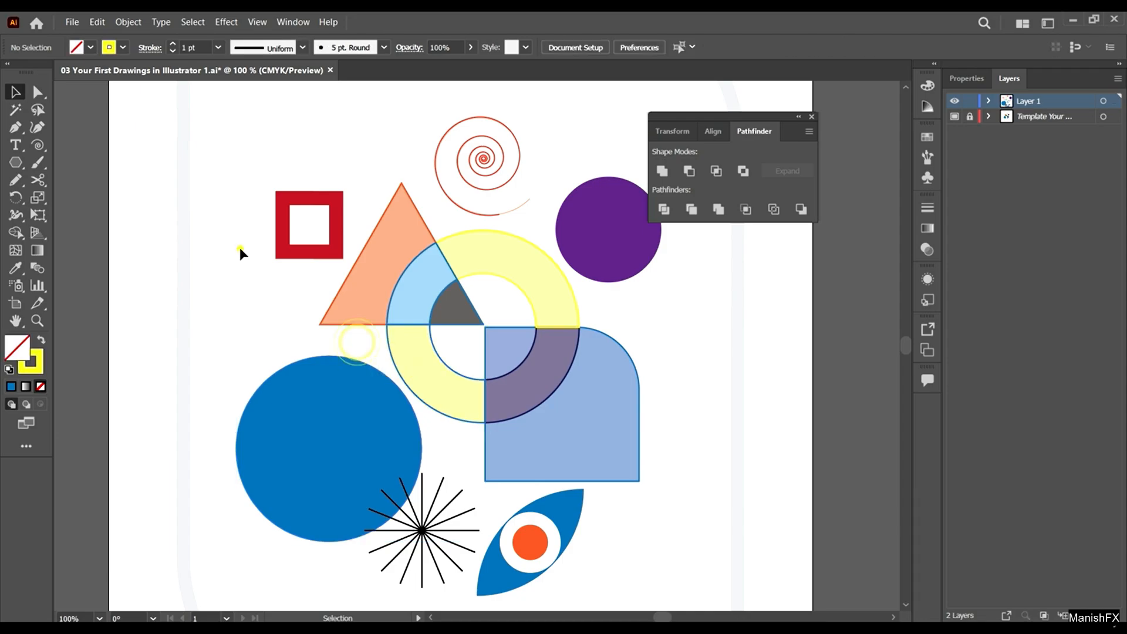
- Set the stroke of the lower-left ring piece to yellow, and deselect
click(449, 369)
click(116, 48)
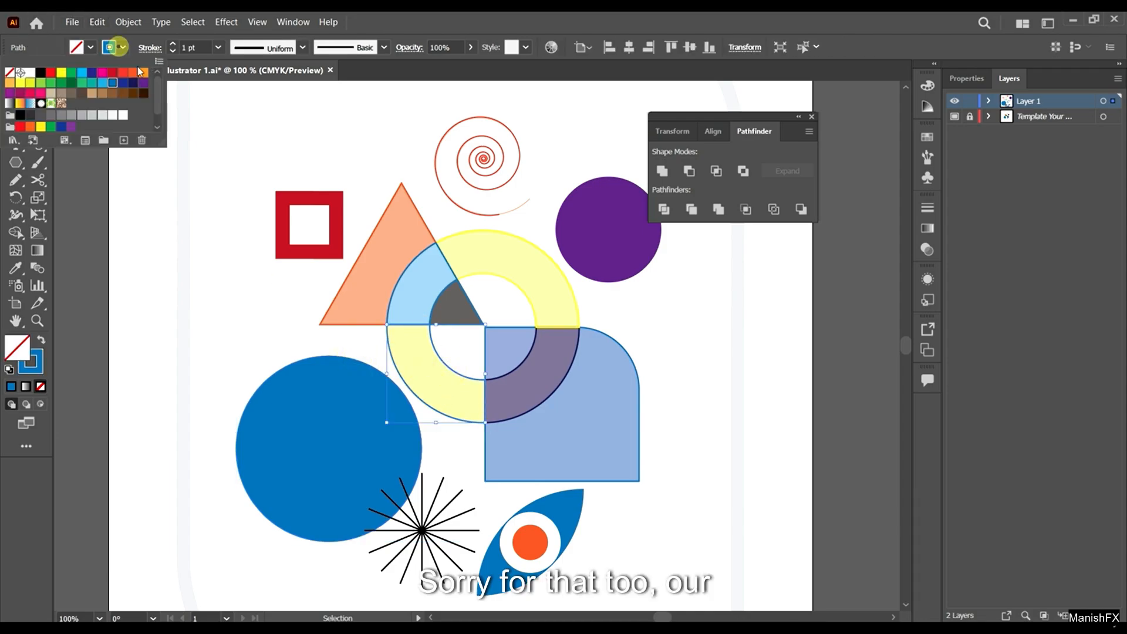
click(62, 77)
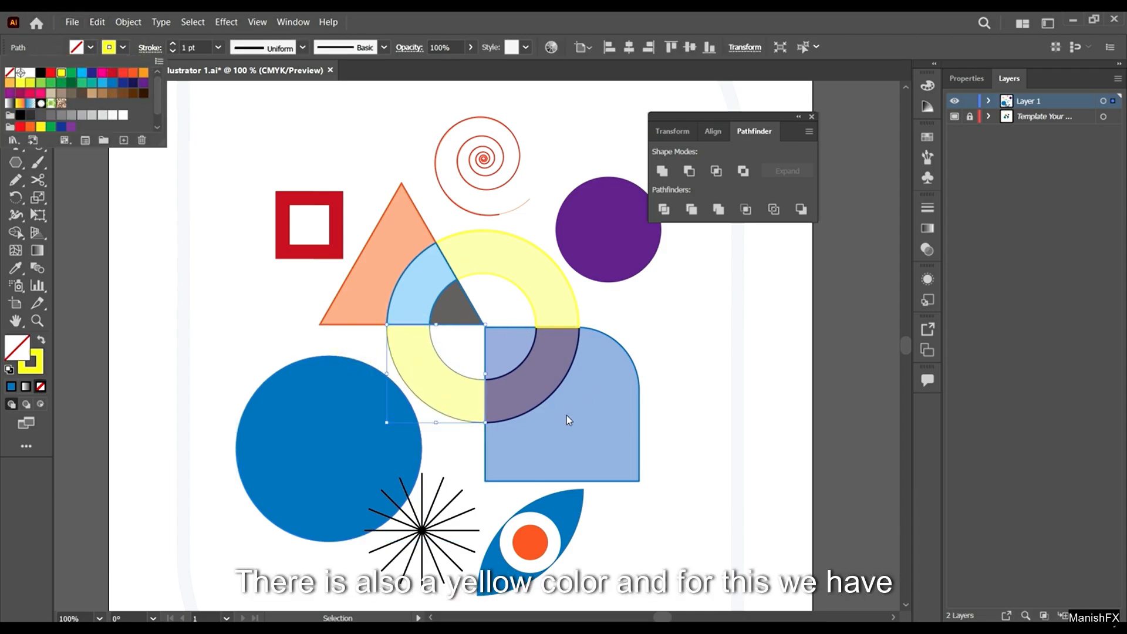
click(705, 414)
click(698, 383)
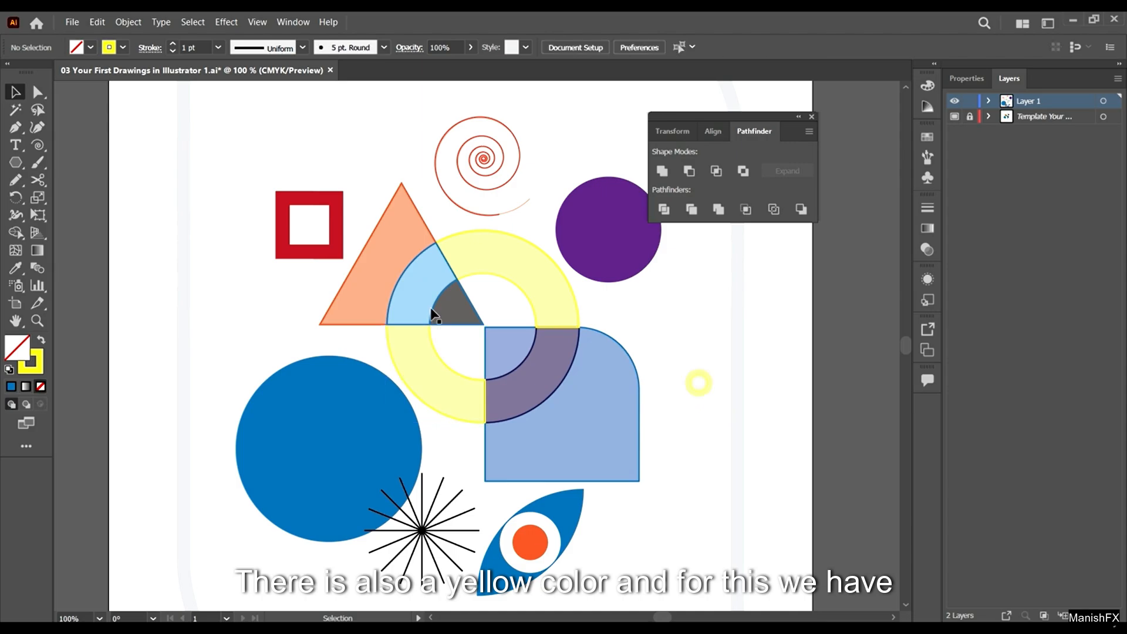
- Set the stroke of the inner wedge at the triangle's tip to black, and deselect
click(471, 302)
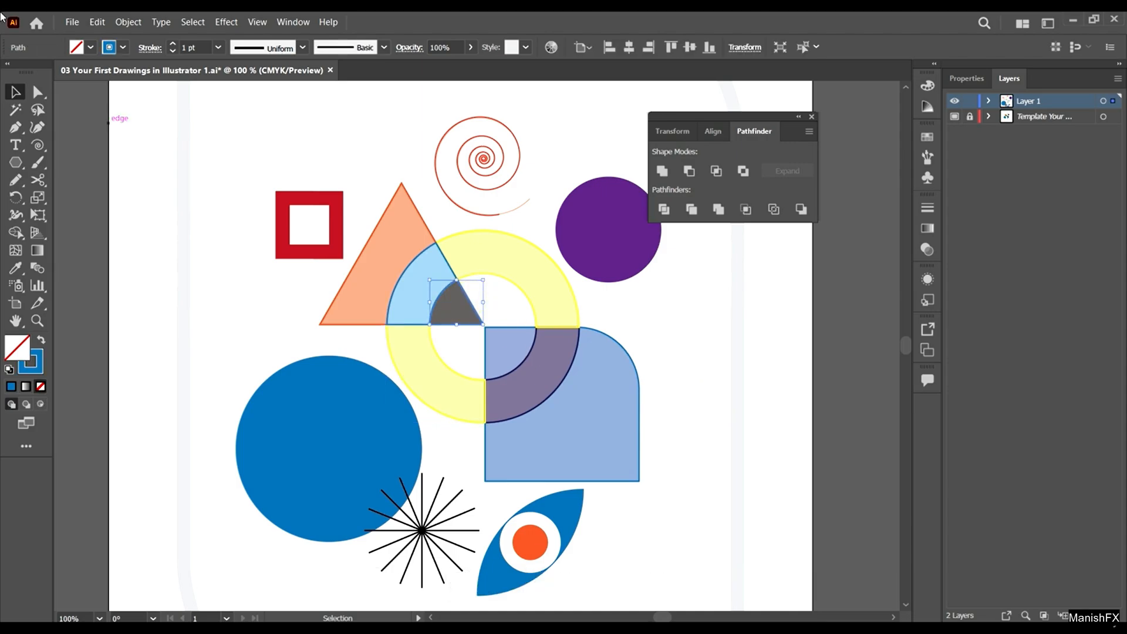
click(123, 47)
click(40, 76)
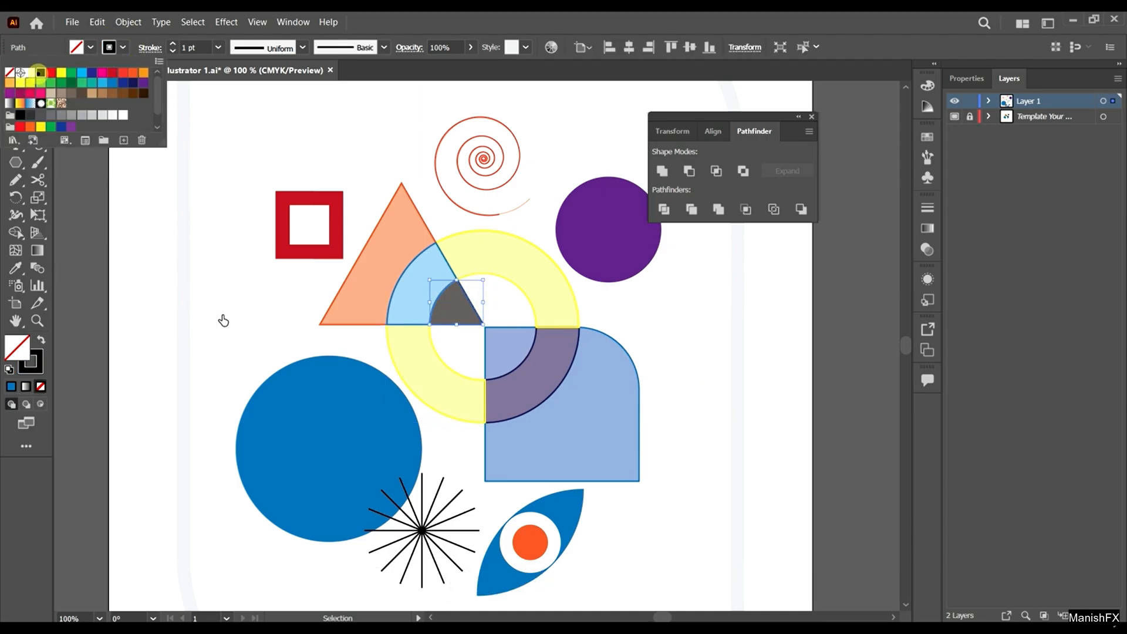
click(211, 300)
- Set the stroke of the overlap segment between triangle and ring to light blue, and deselect
click(409, 269)
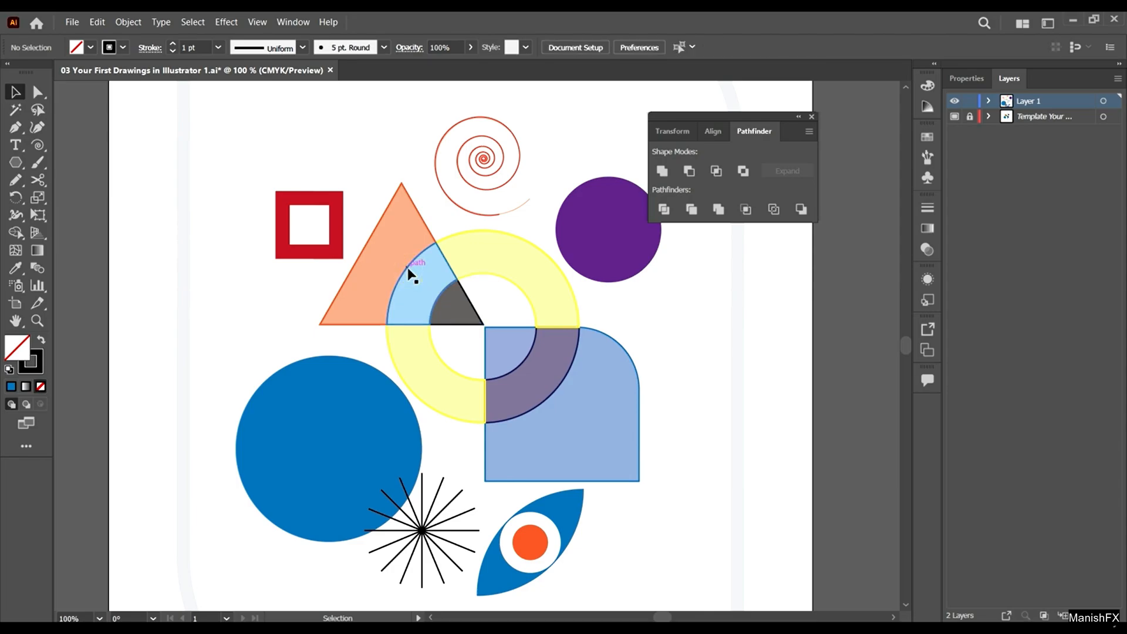
click(123, 47)
click(102, 82)
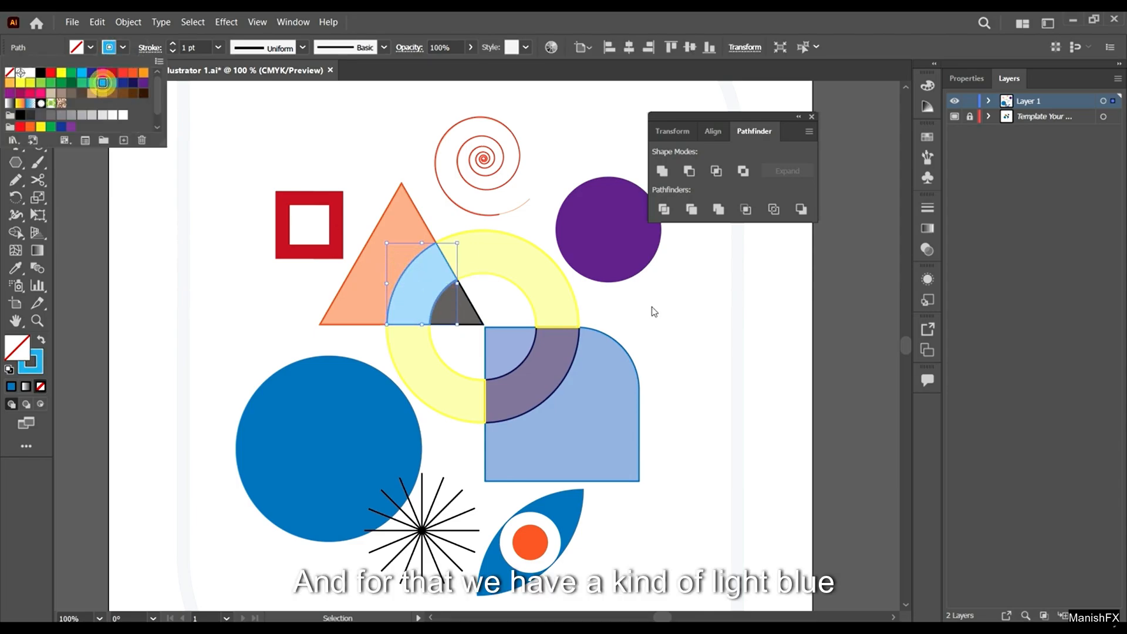
click(703, 330)
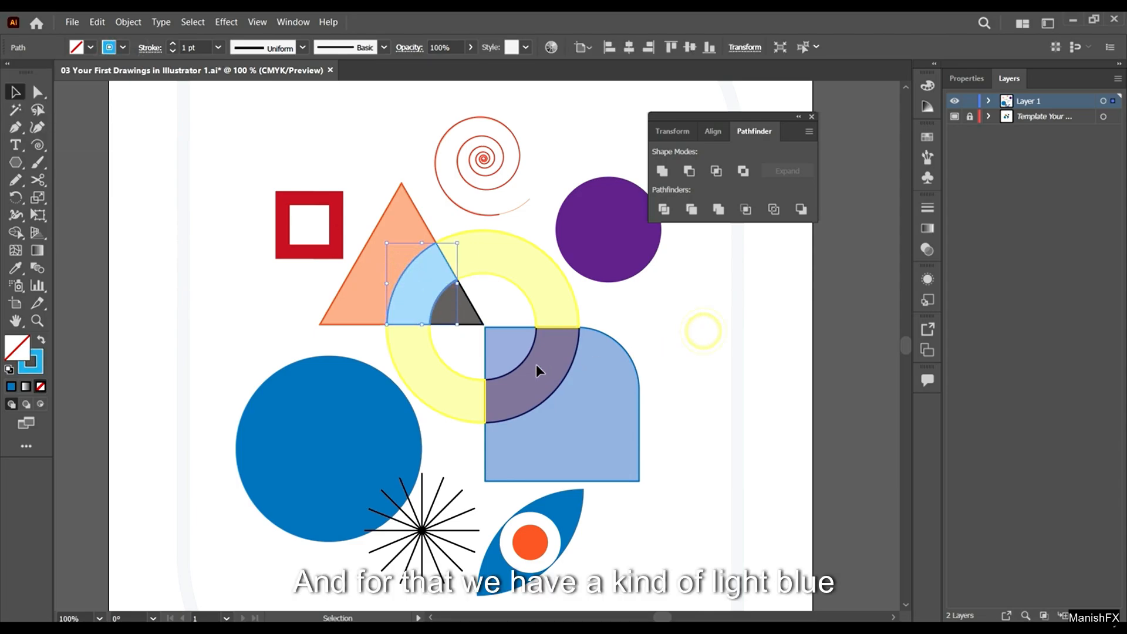
click(511, 324)
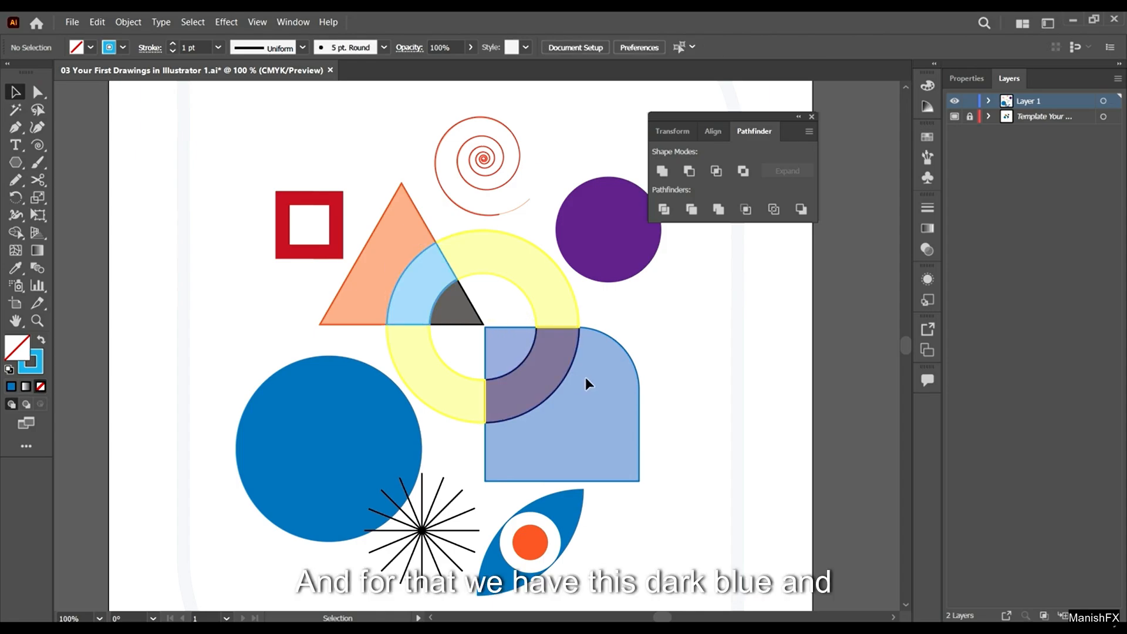
- Swap fill and stroke on the outer rounded-square piece to give it a solid blue fill
click(574, 361)
scroll(578, 297, down, 1)
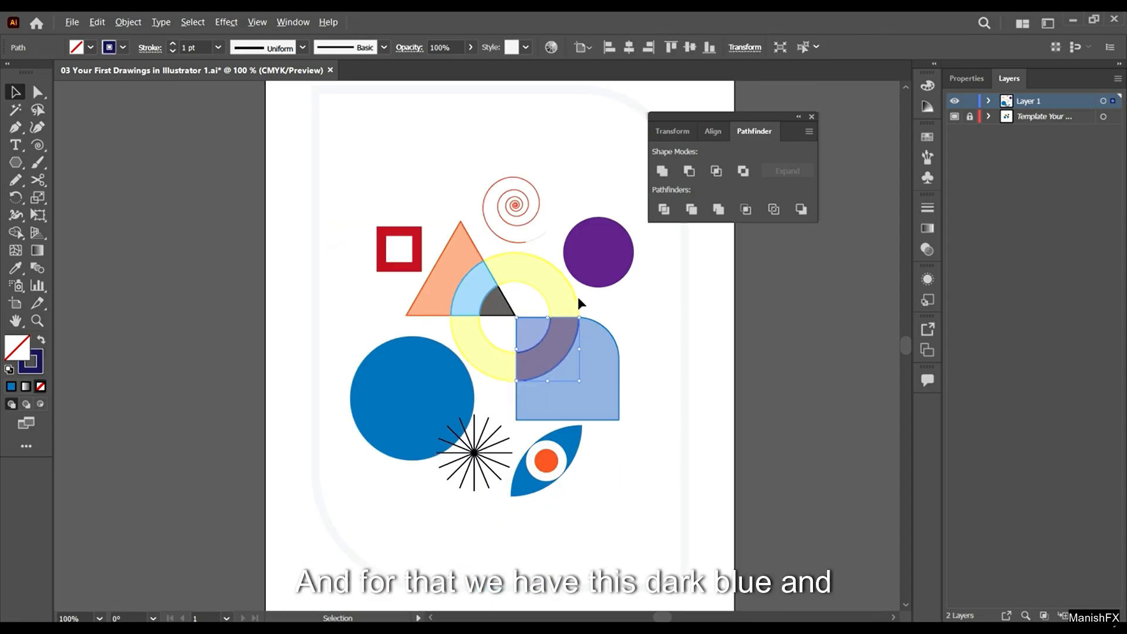
scroll(613, 350, up, 1)
drag(638, 315, 560, 379)
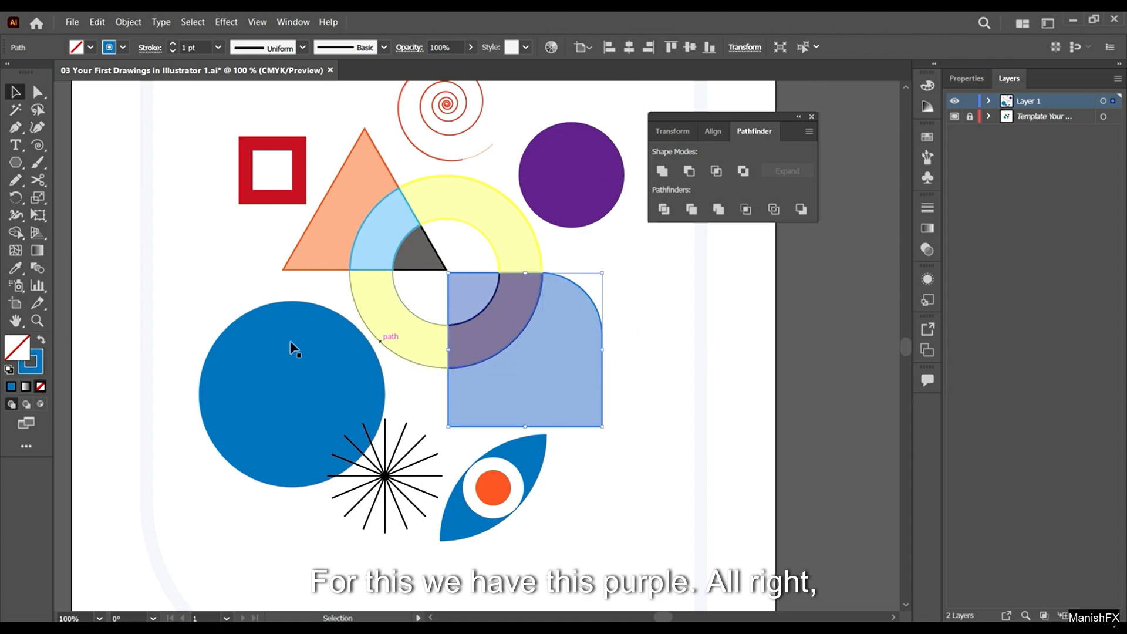
click(43, 339)
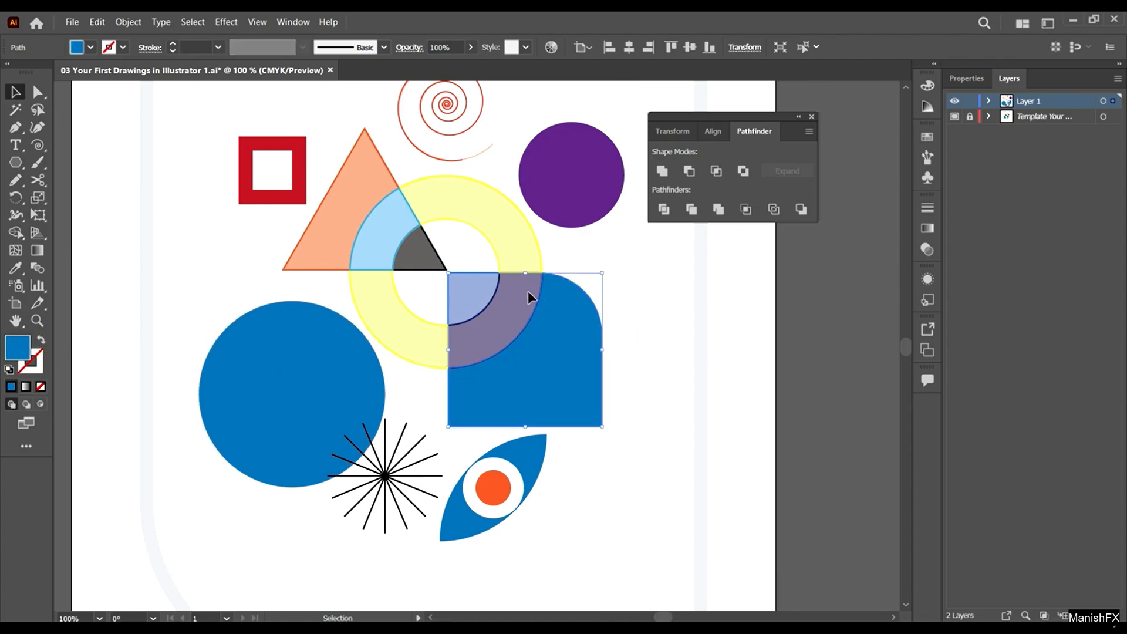
- Swap fill and stroke on the upper-right ring piece, the dark blue ring overlap and the square's inner quarter circle so each is solid
click(505, 273)
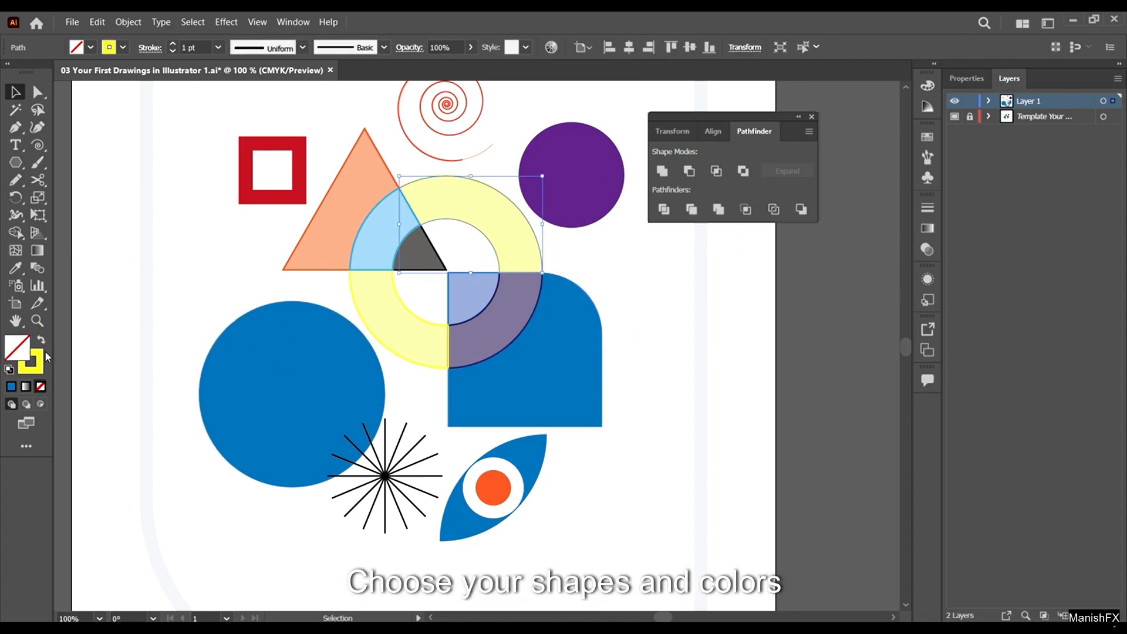
click(480, 311)
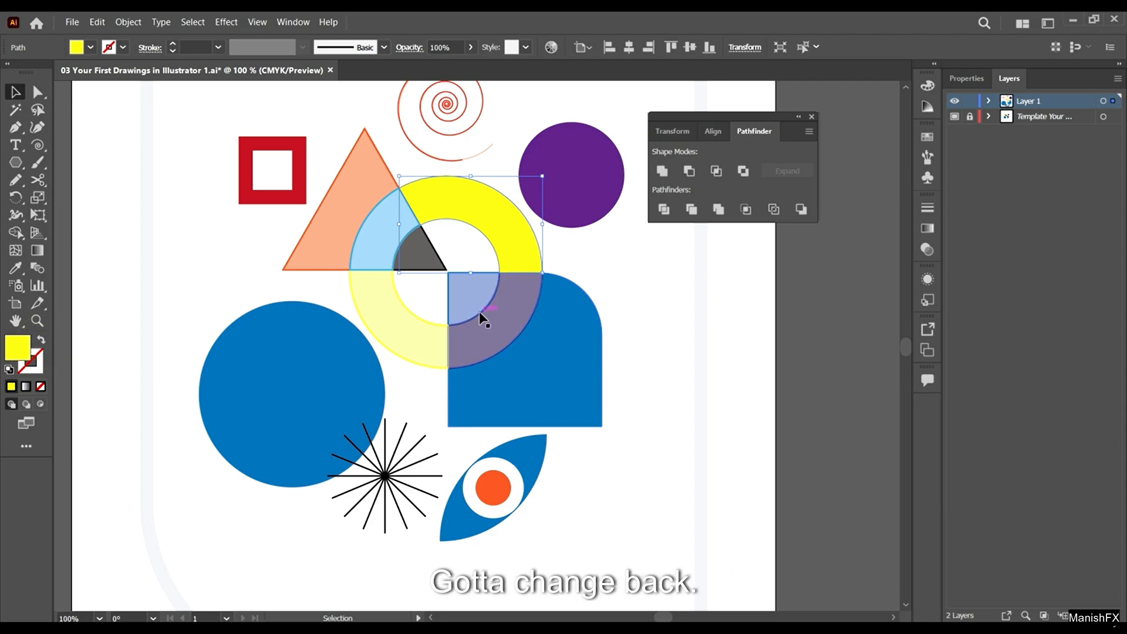
click(40, 341)
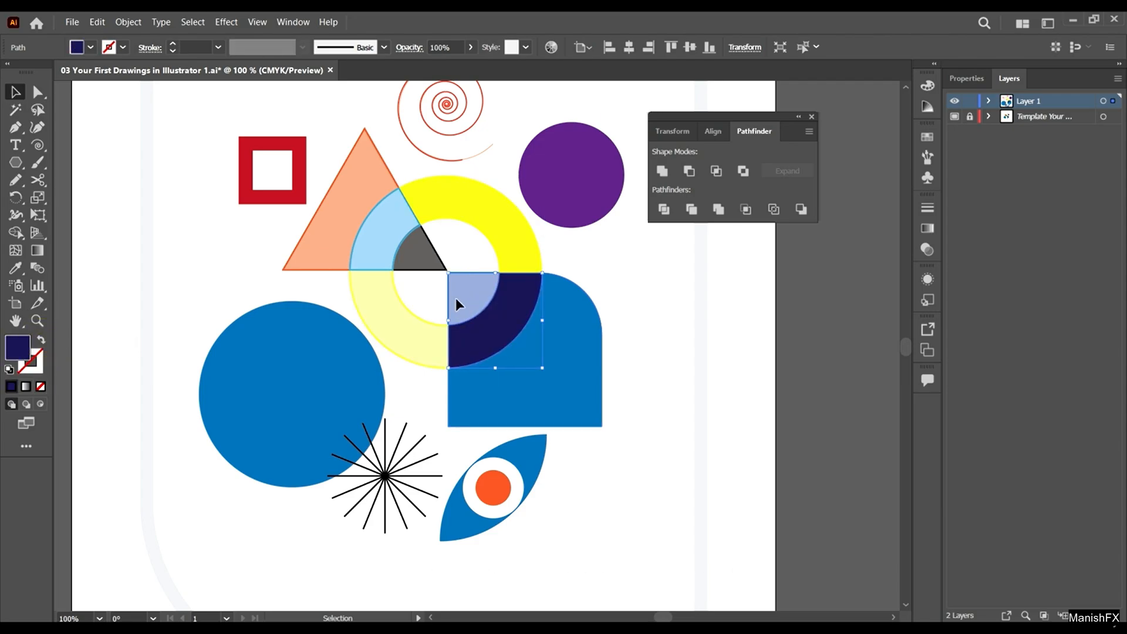
click(450, 292)
click(40, 340)
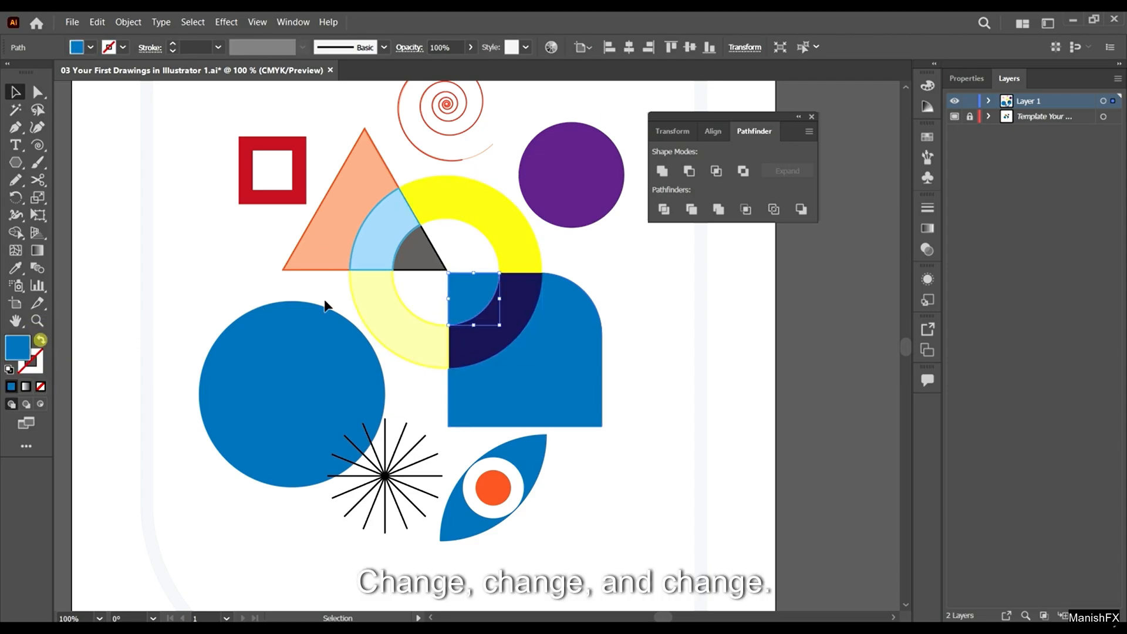
- Swap fill and stroke on the black inner wedge and the yellow lower-left ring piece so both become solid
drag(421, 294, 395, 322)
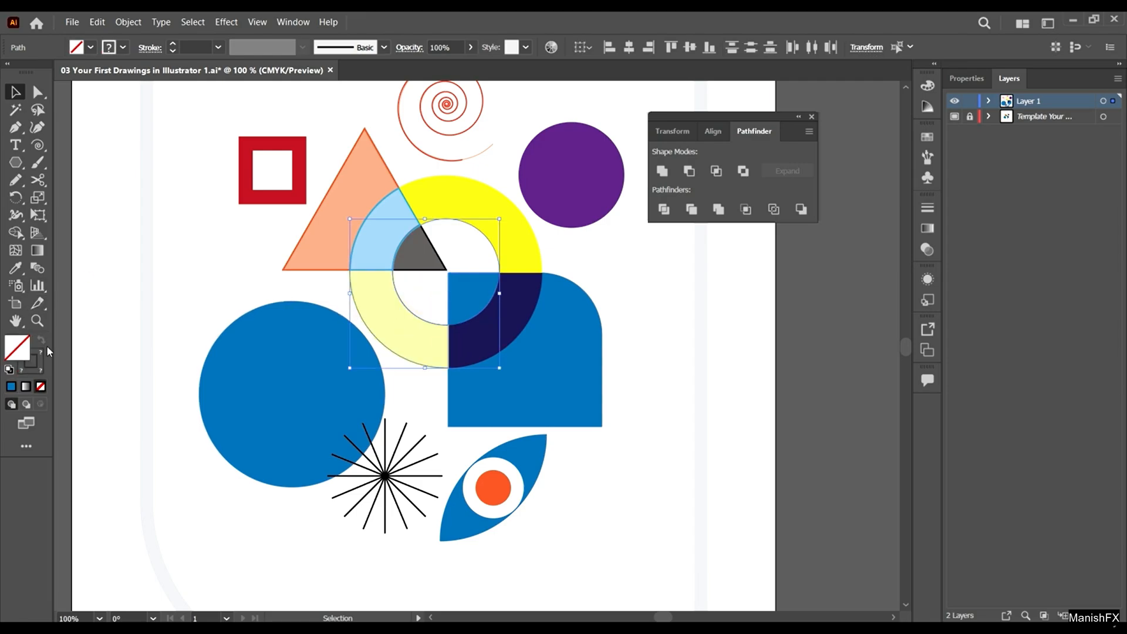
click(147, 357)
click(421, 315)
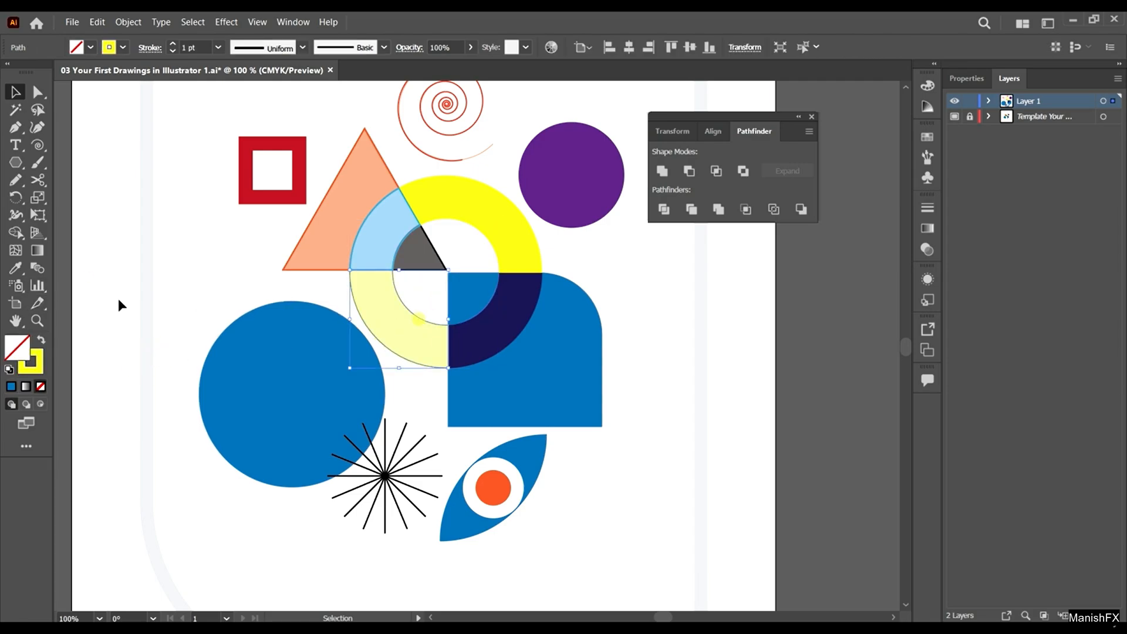
click(427, 256)
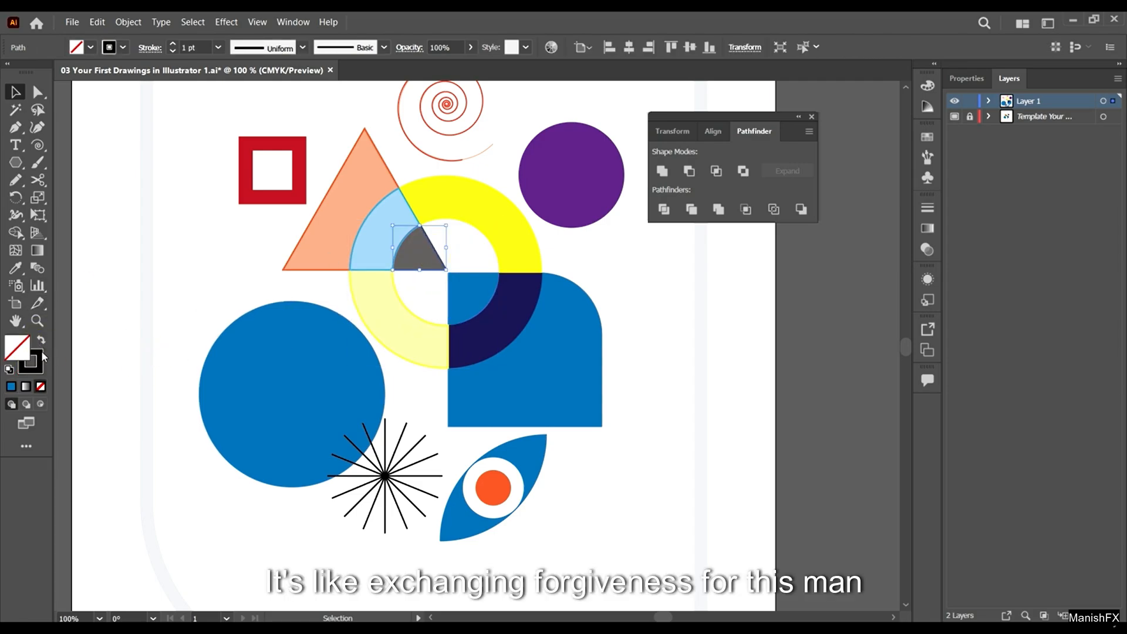
click(42, 340)
click(415, 319)
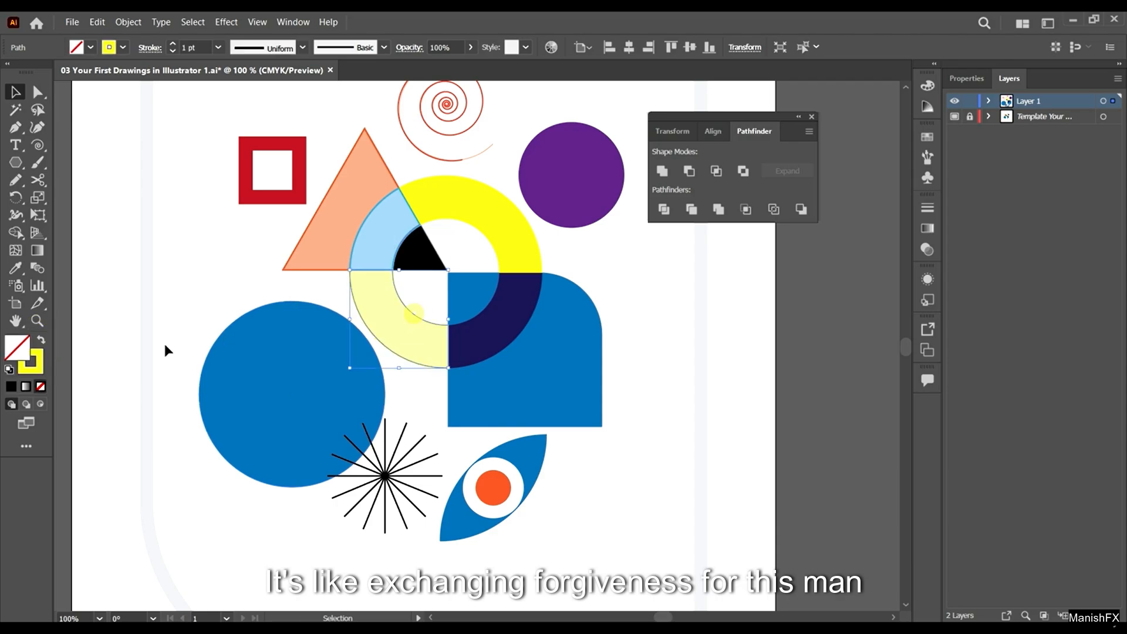
click(43, 341)
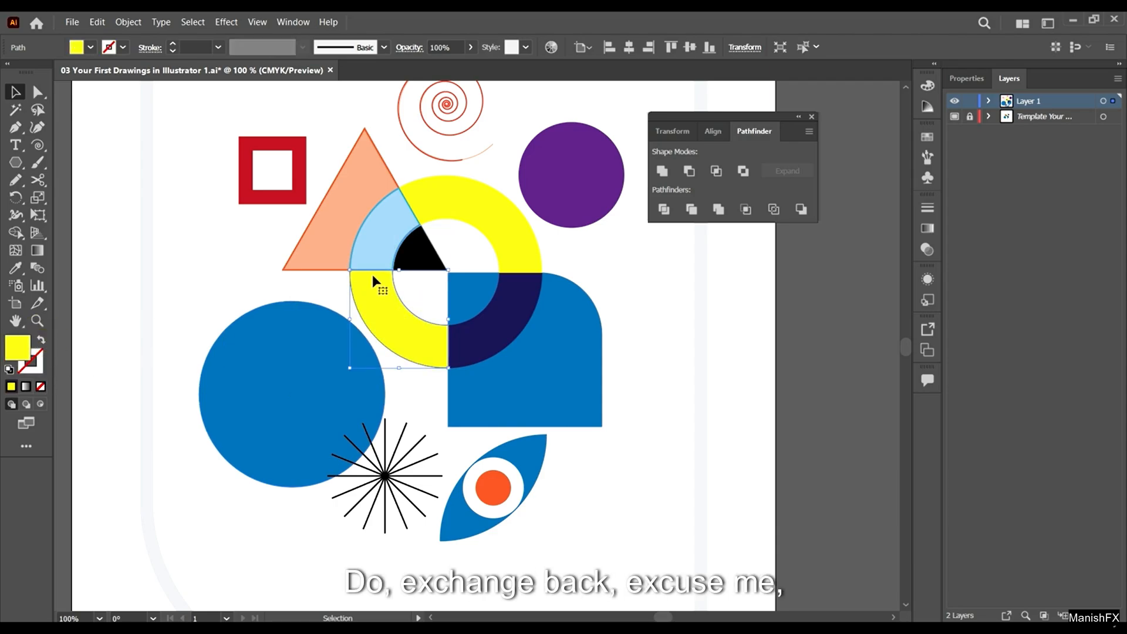
- Swap fill and stroke on the light blue overlap segment and the orange triangle piece so both become solid, and deselect
click(403, 231)
click(41, 340)
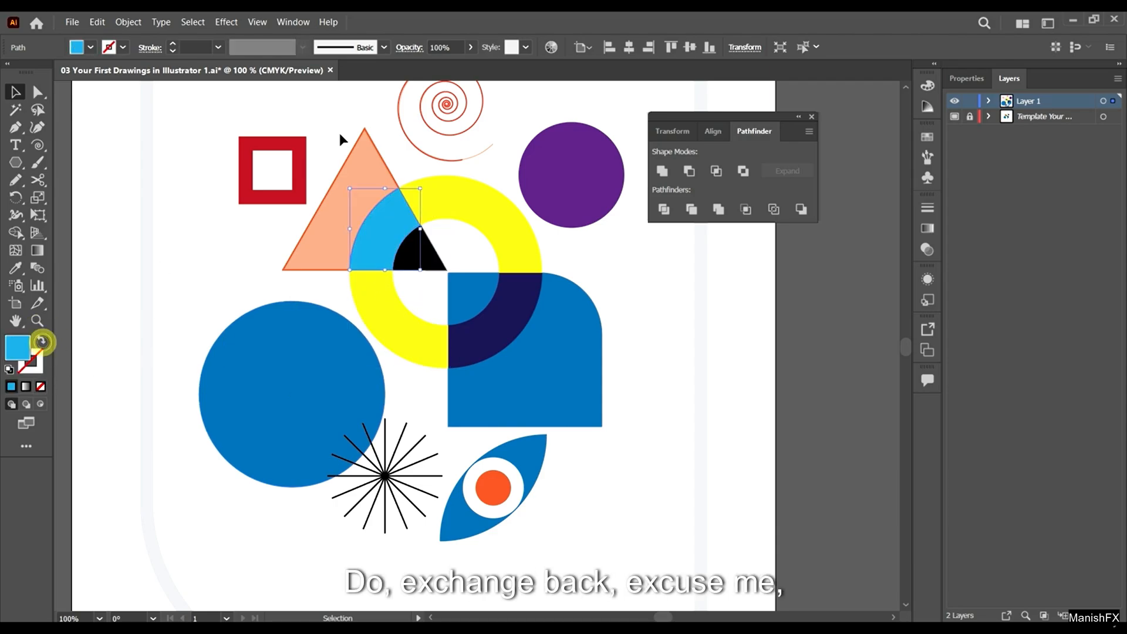
click(356, 145)
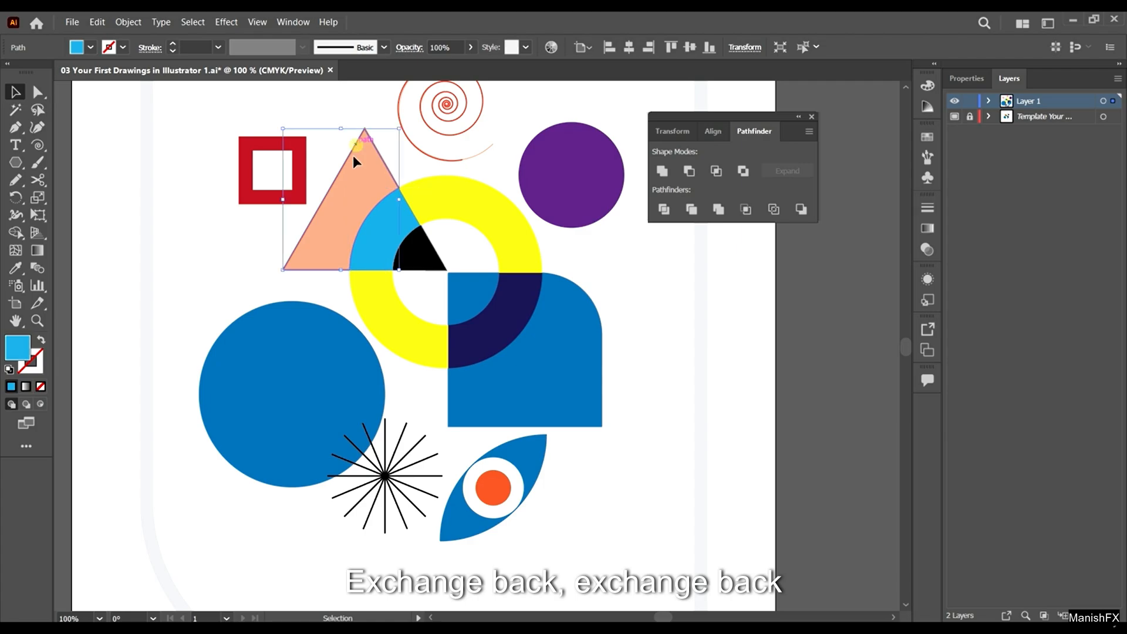
click(40, 341)
scroll(277, 272, down, 2)
click(646, 310)
- Hide the template layer to check the coloured artwork on its own, and show the template again
scroll(431, 285, up, 5)
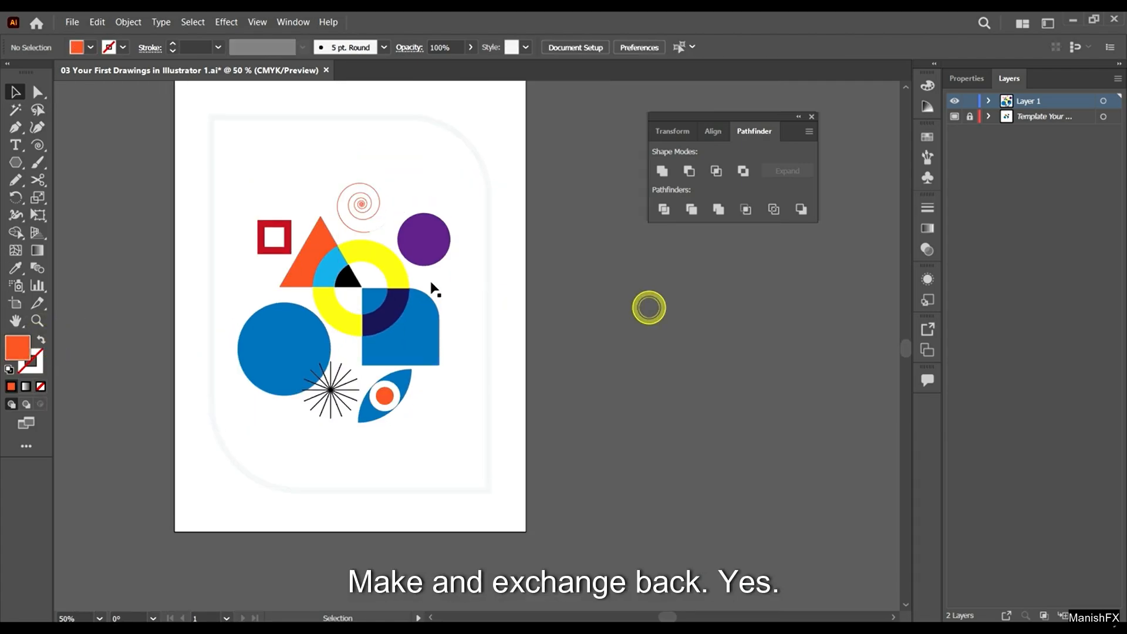
click(954, 116)
scroll(552, 344, down, 1)
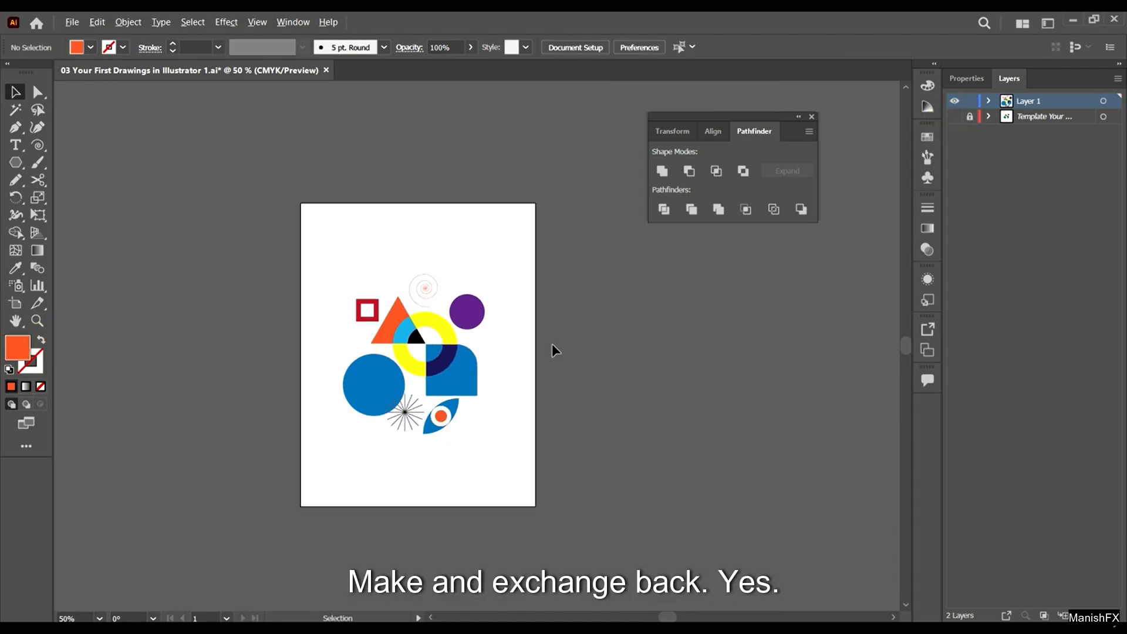
scroll(552, 343, up, 2)
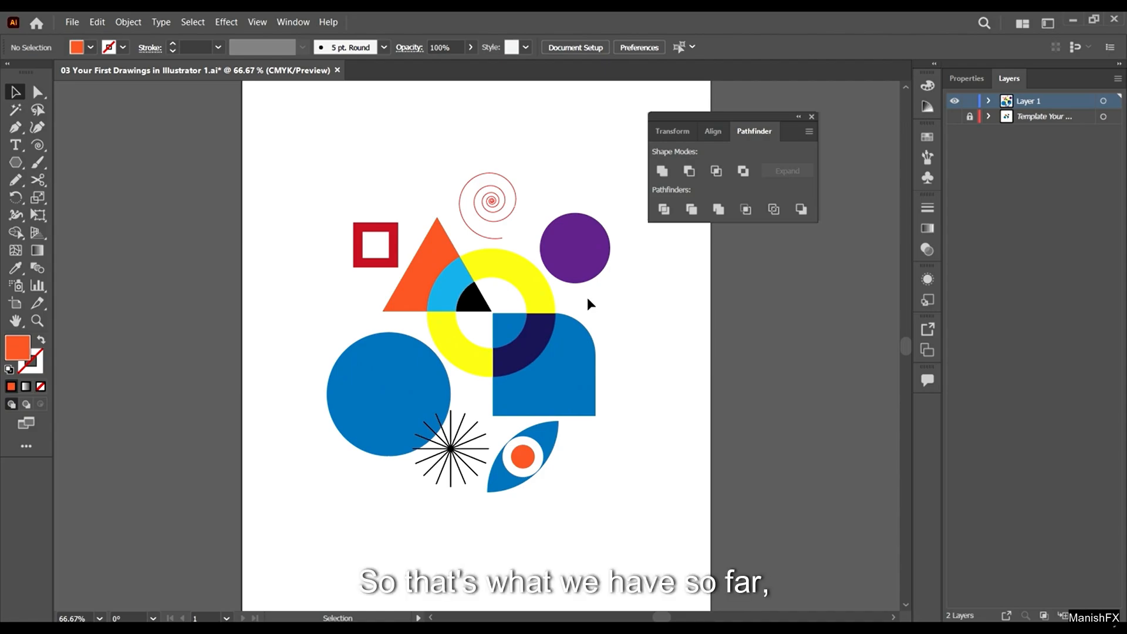
scroll(480, 312, down, 1)
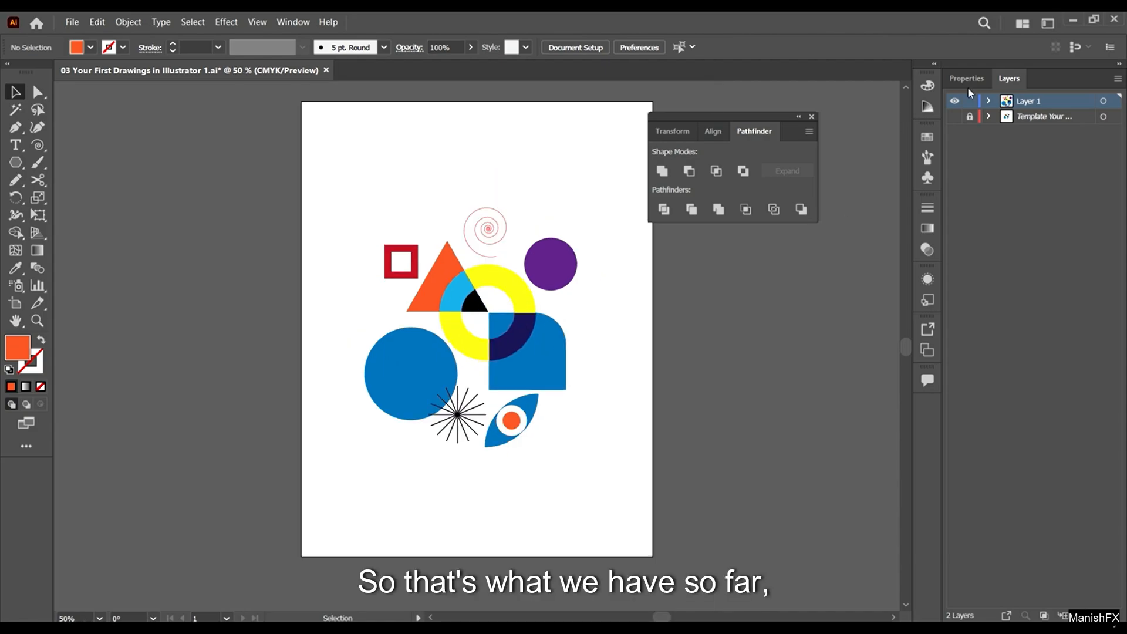
click(955, 117)
- Draw a rectangle about 485 by 653 pt over the template's large outer frame
click(15, 167)
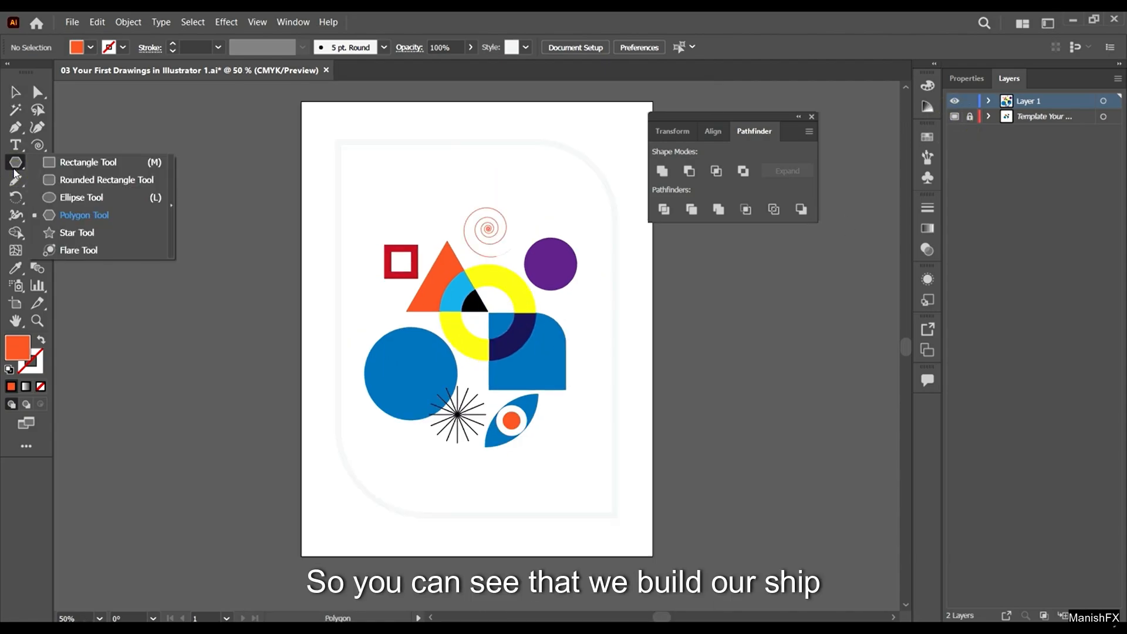
click(71, 161)
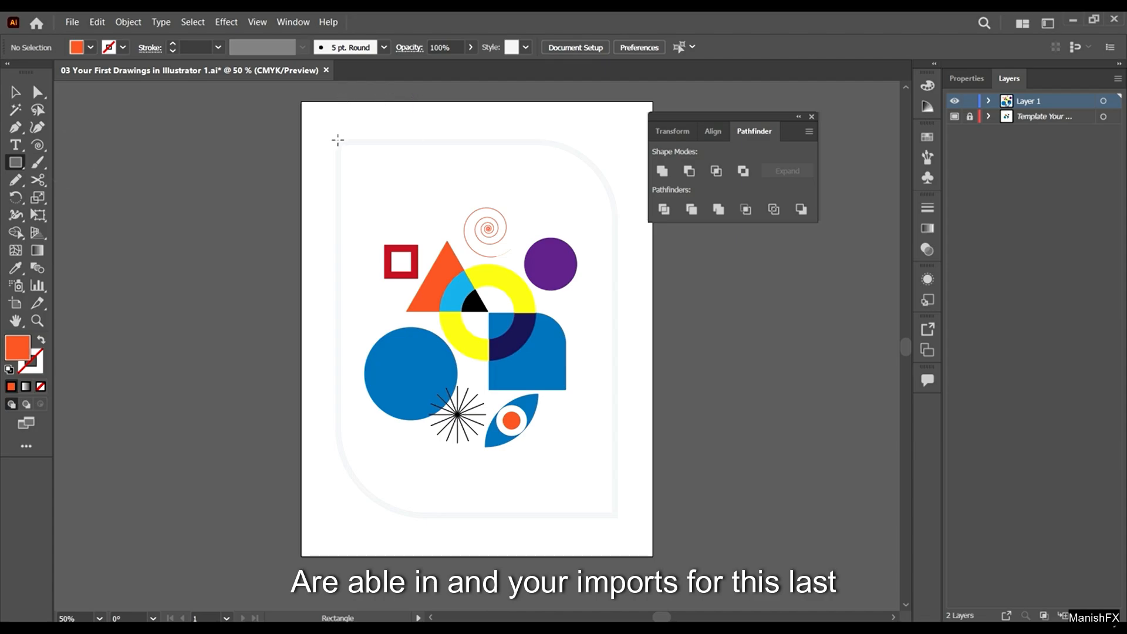
drag(338, 139, 617, 516)
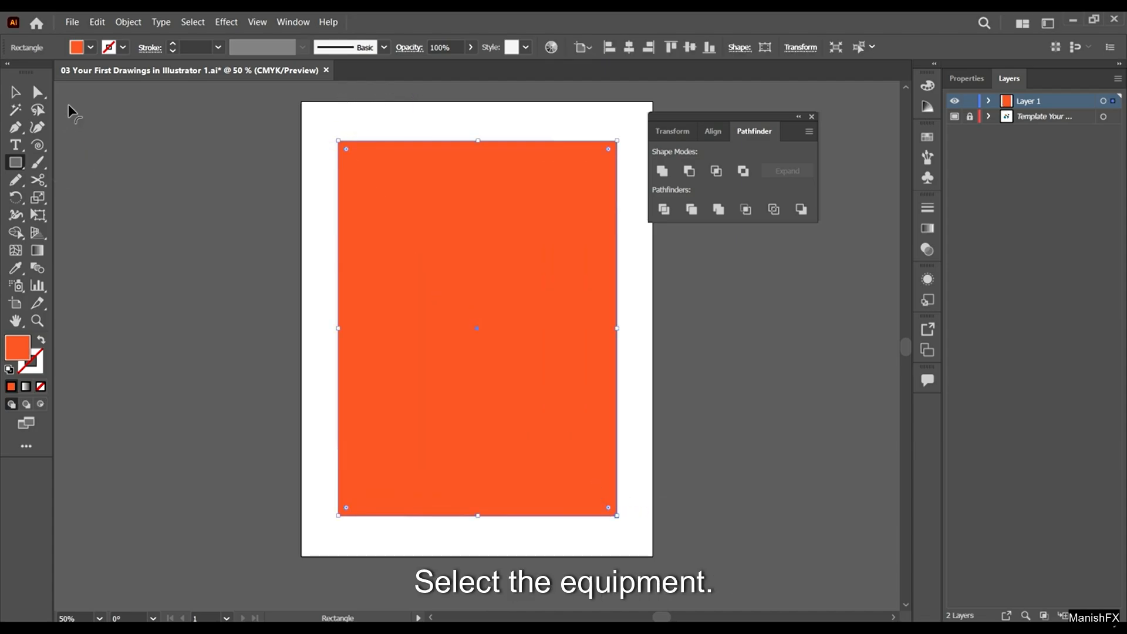
- Give the frame rectangle a grey stroke and no fill
click(123, 48)
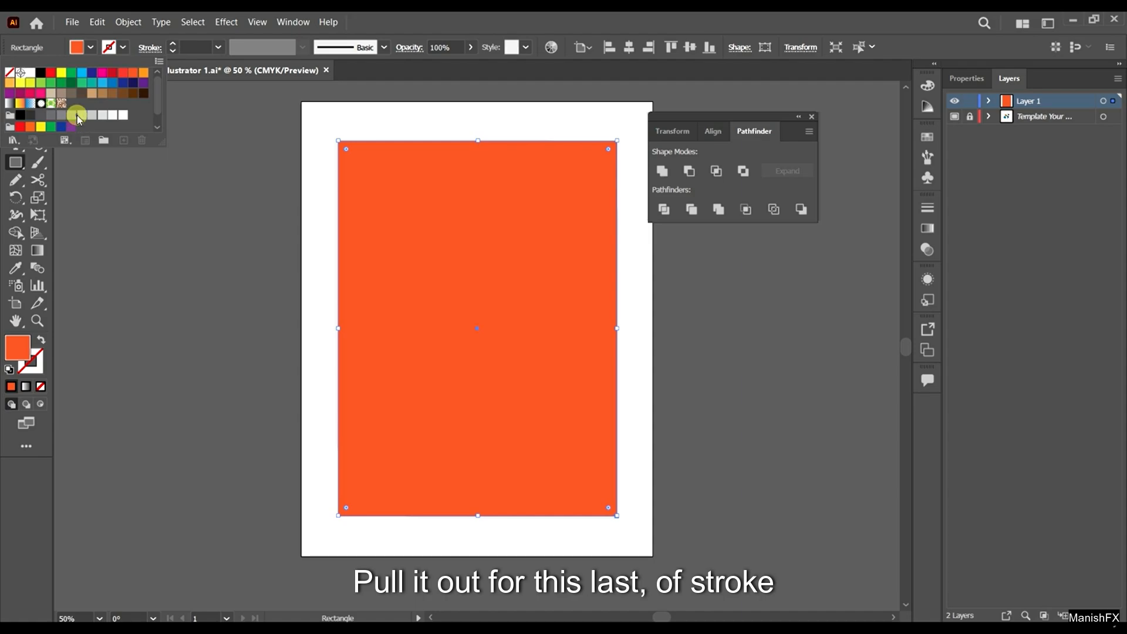
click(82, 120)
click(80, 47)
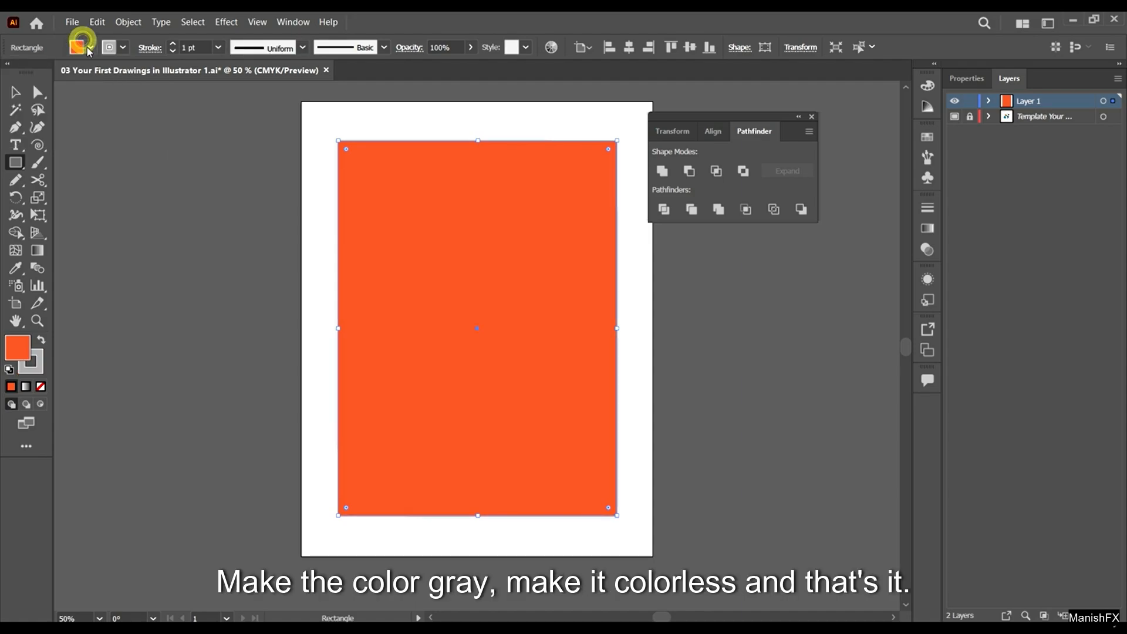
click(9, 72)
click(522, 14)
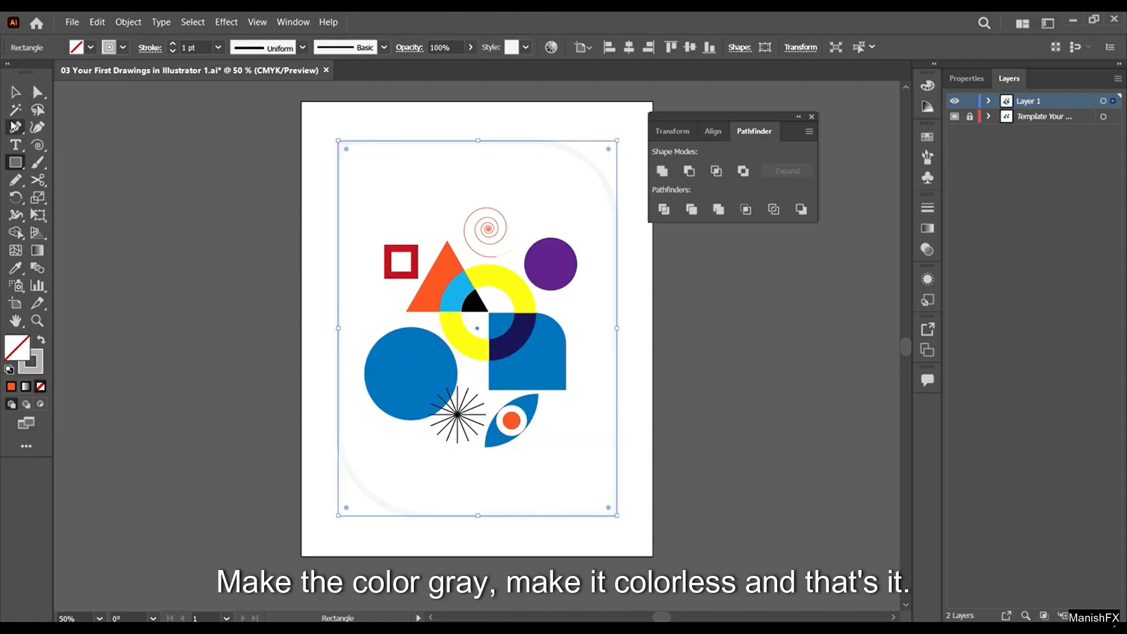
- Round the frame's upper-right and lower-left corners to match the template's curves, and reselect the whole frame
click(37, 92)
drag(613, 124, 630, 152)
drag(376, 469, 431, 424)
click(22, 92)
drag(149, 161, 375, 186)
- Set the frame's stroke weight to 13 pt and deselect it
click(964, 78)
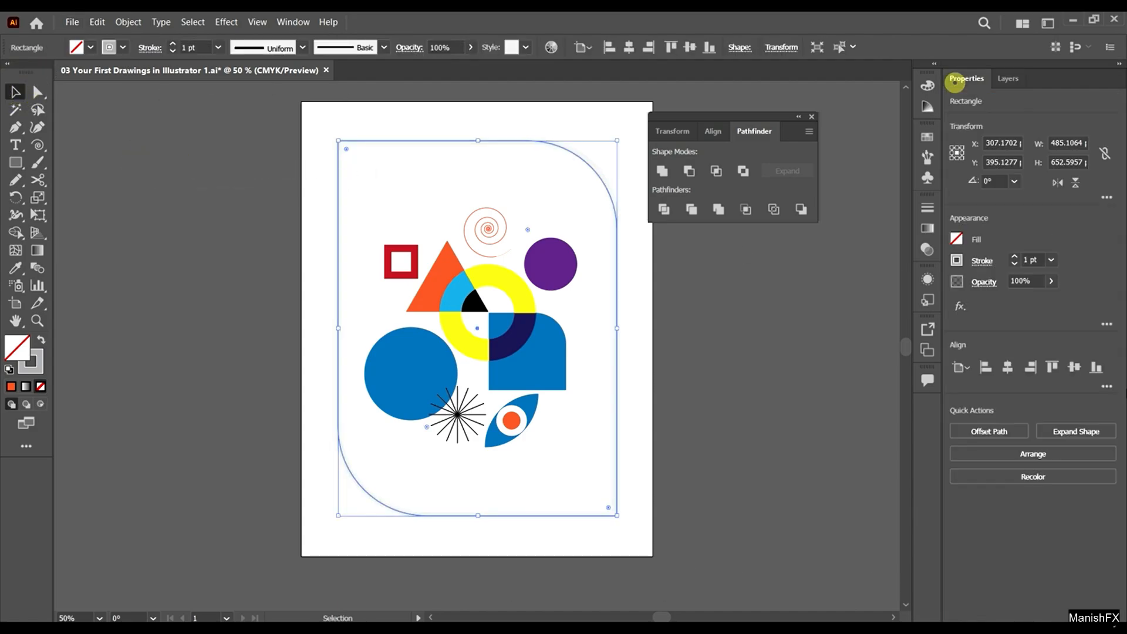
click(1013, 259)
click(1013, 258)
click(1013, 258)
click(1013, 259)
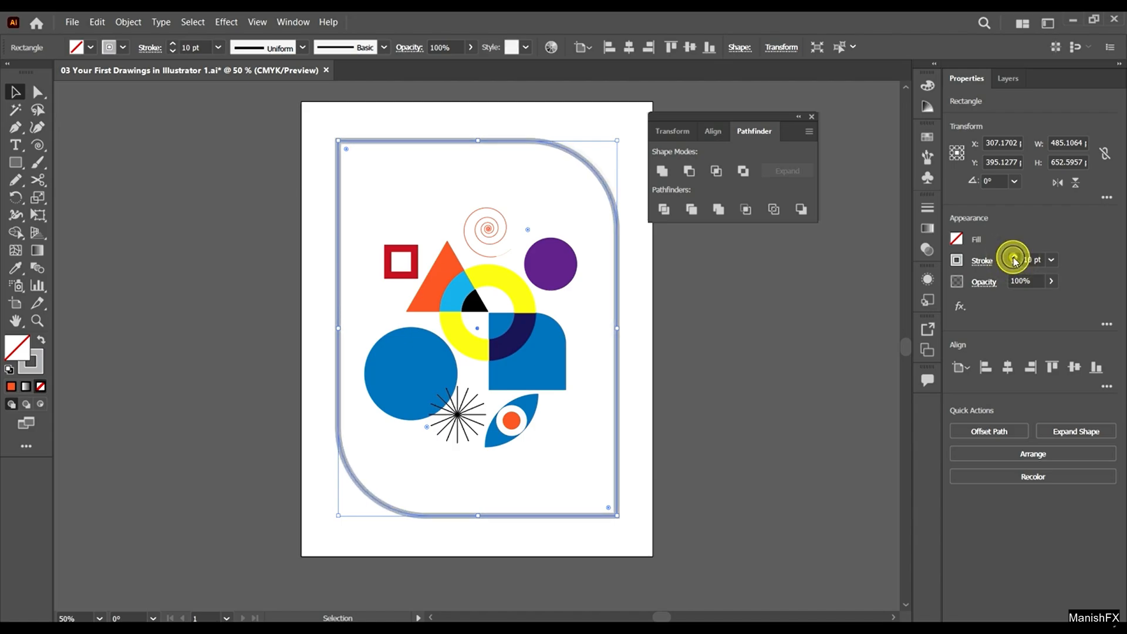
click(1013, 259)
click(1013, 258)
click(1013, 258)
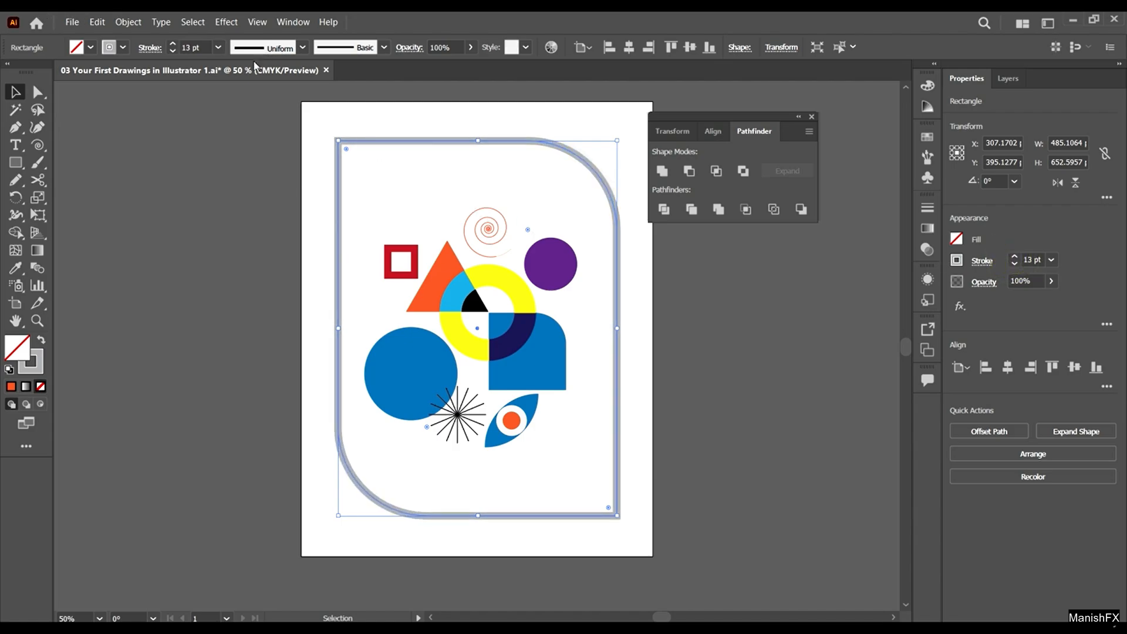
click(296, 112)
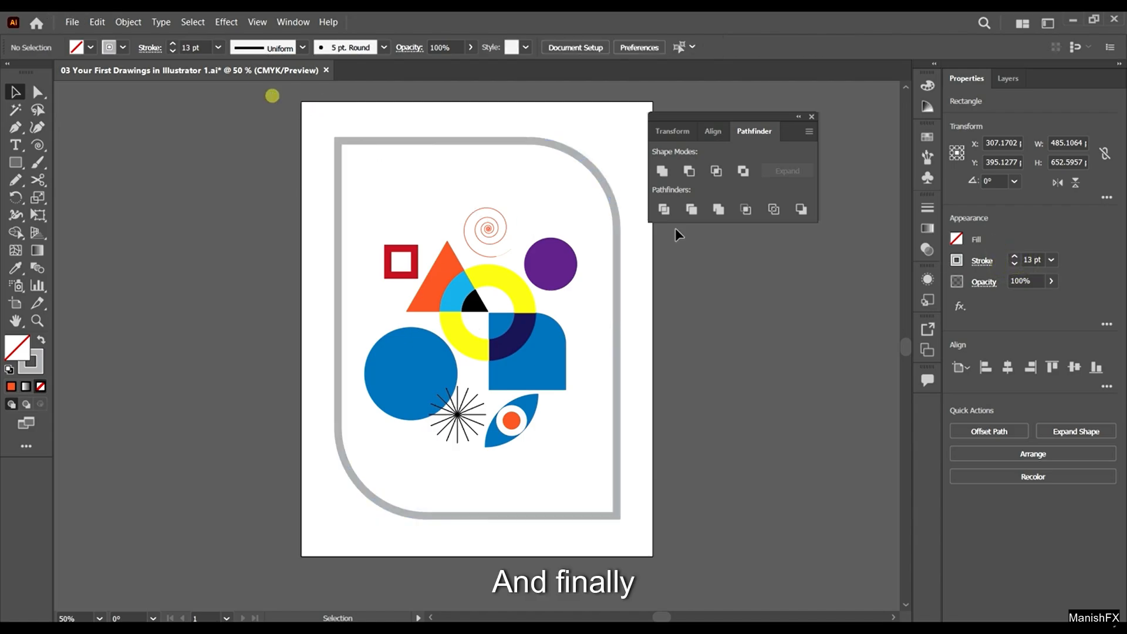
- Hide the template layer and close the floating Pathfinder window to view the artwork alone
click(1014, 82)
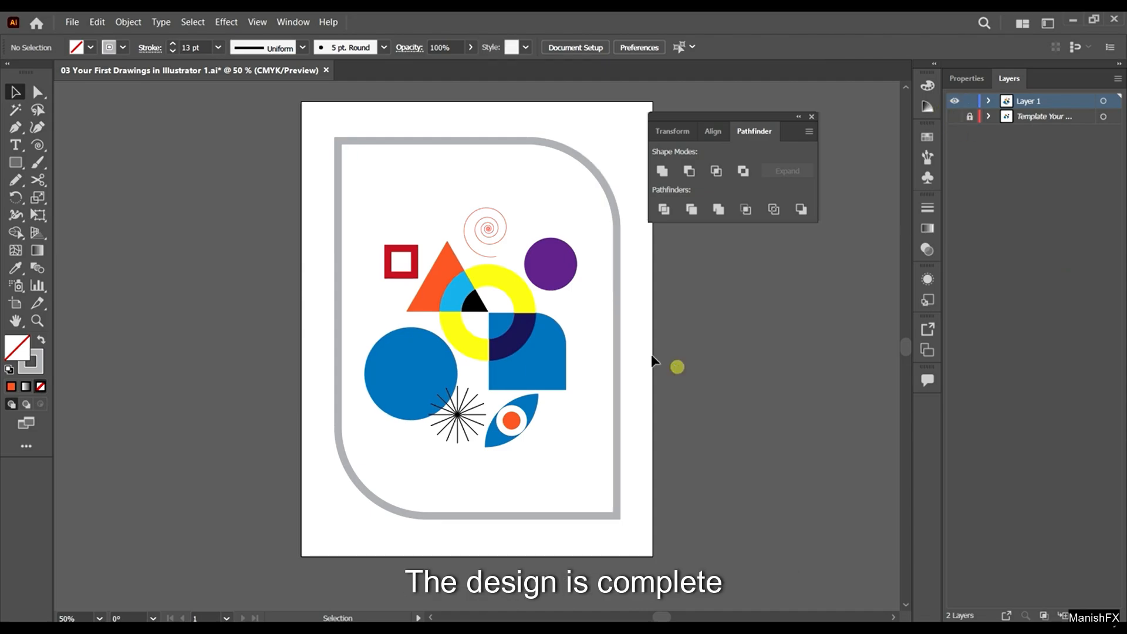
scroll(341, 304, down, 2)
scroll(311, 301, up, 2)
scroll(267, 337, right, 2)
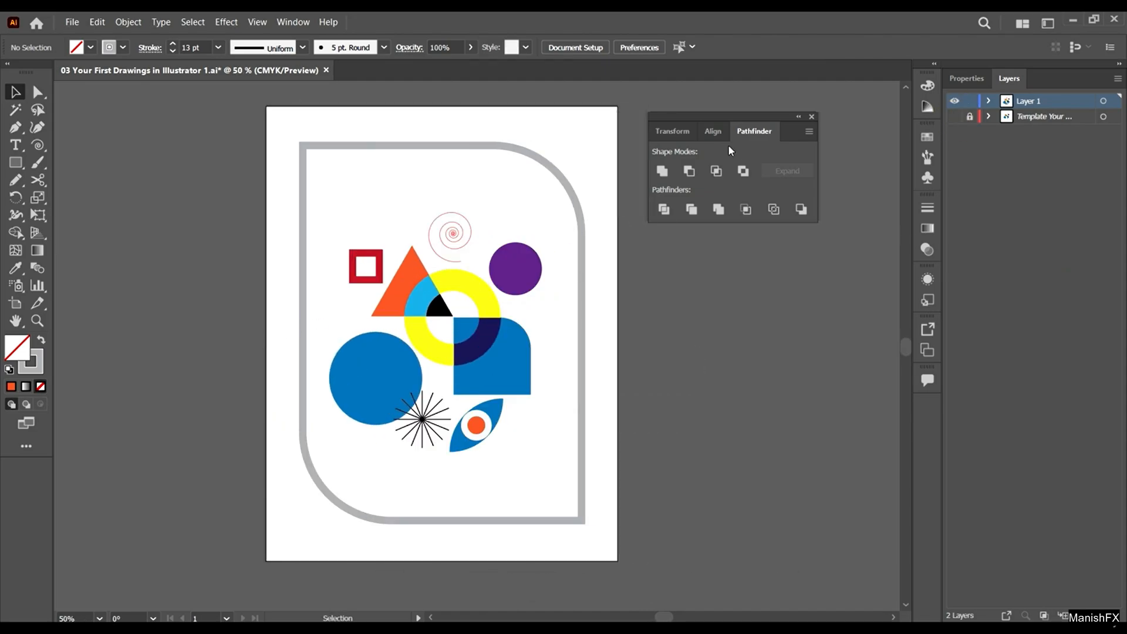
click(812, 116)
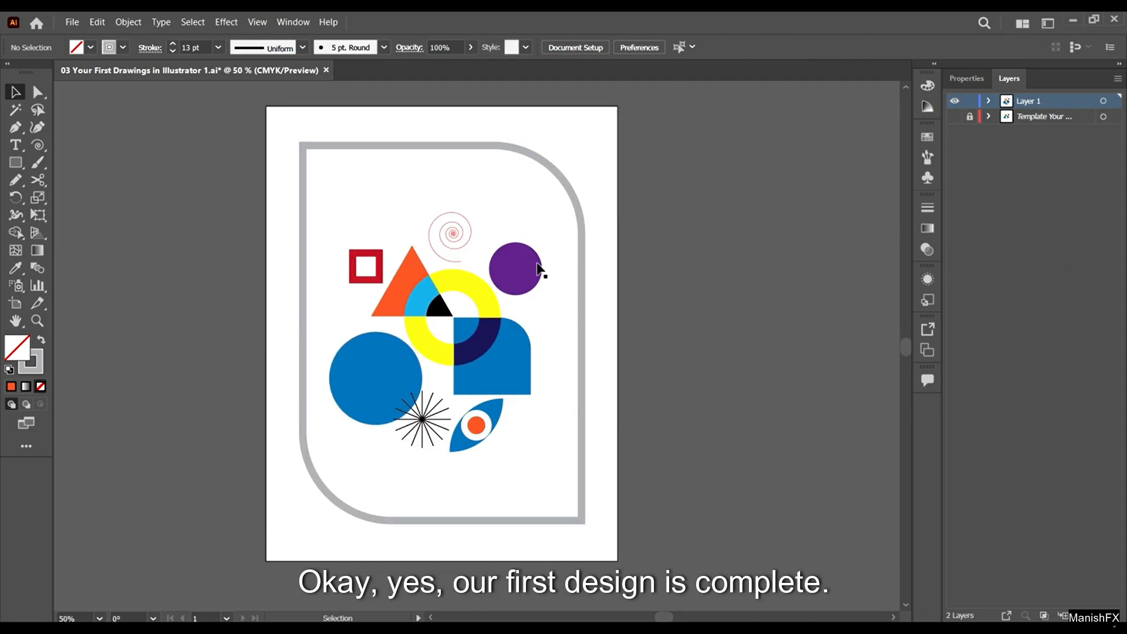
scroll(536, 269, up, 1)
scroll(674, 262, down, 1)
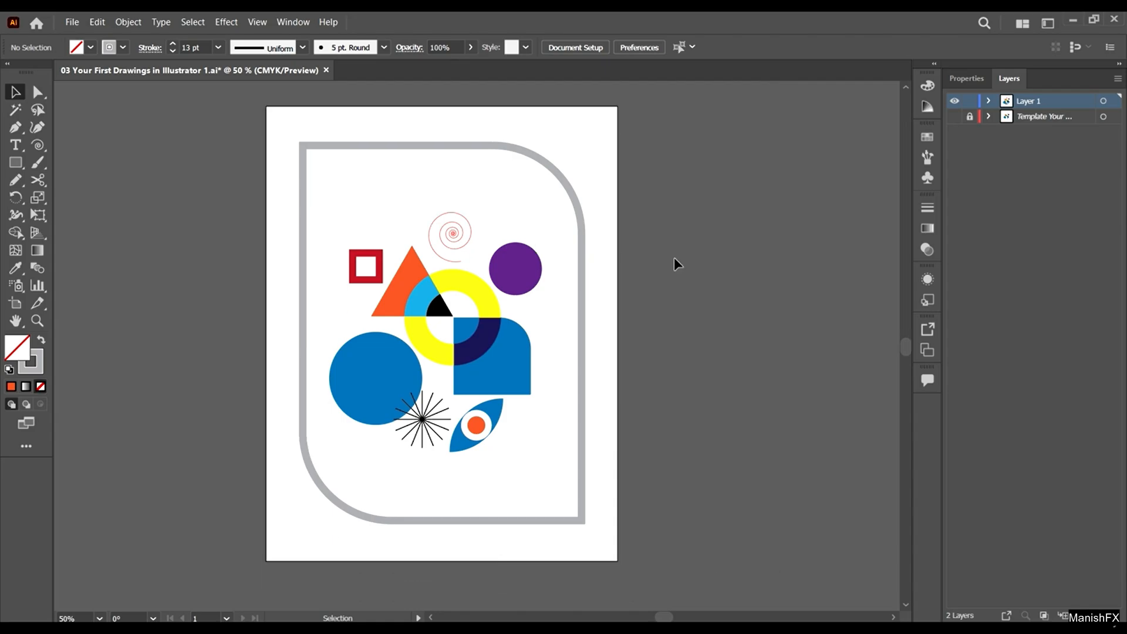